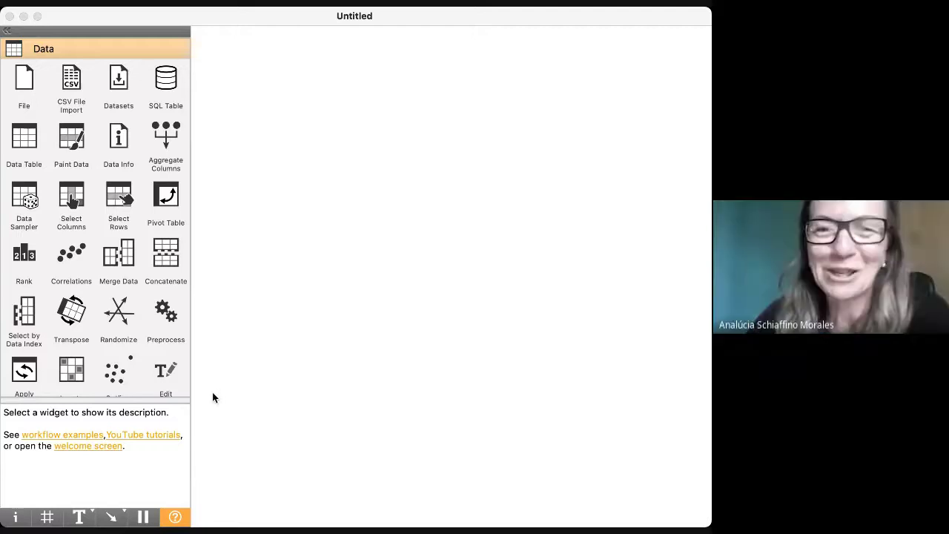
Collapse the Data, Visualize, Model, Evaluate and Unsupervised widget categories
{"action": "left_click", "coordinate": [297, 21]}
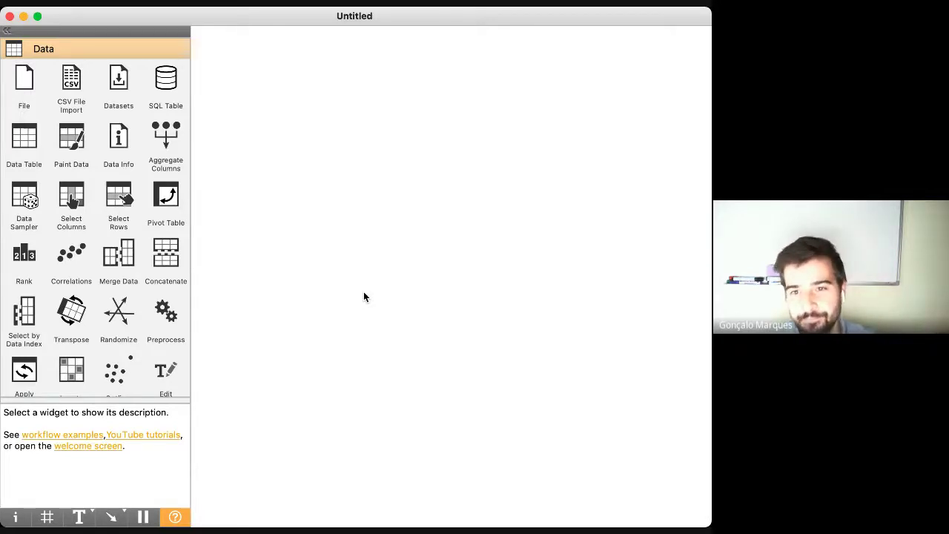
{"action": "left_click", "coordinate": [47, 49]}
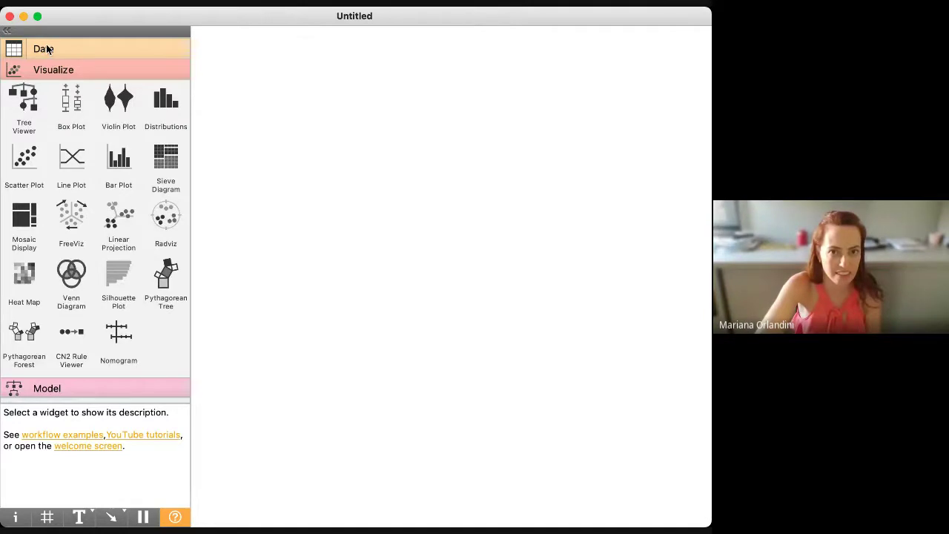
{"action": "left_click", "coordinate": [44, 72]}
{"action": "left_click", "coordinate": [45, 92]}
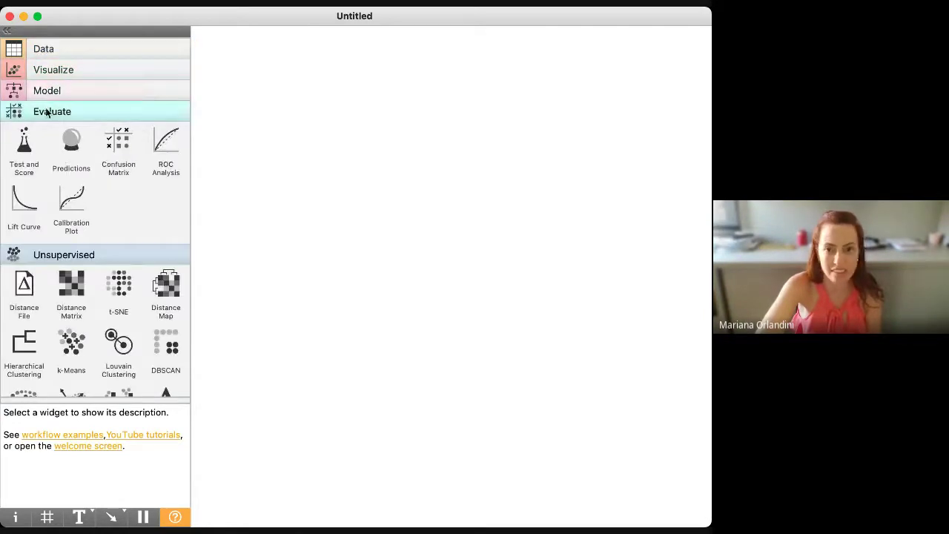
{"action": "left_click", "coordinate": [46, 111]}
{"action": "left_click", "coordinate": [53, 133]}
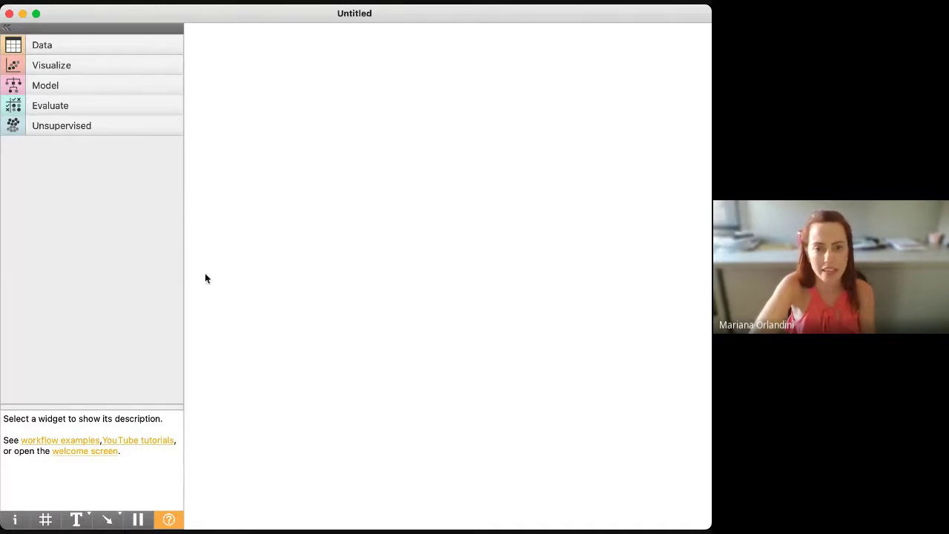
Place a File widget on the canvas and view its data source and column settings
{"action": "left_click", "coordinate": [45, 44]}
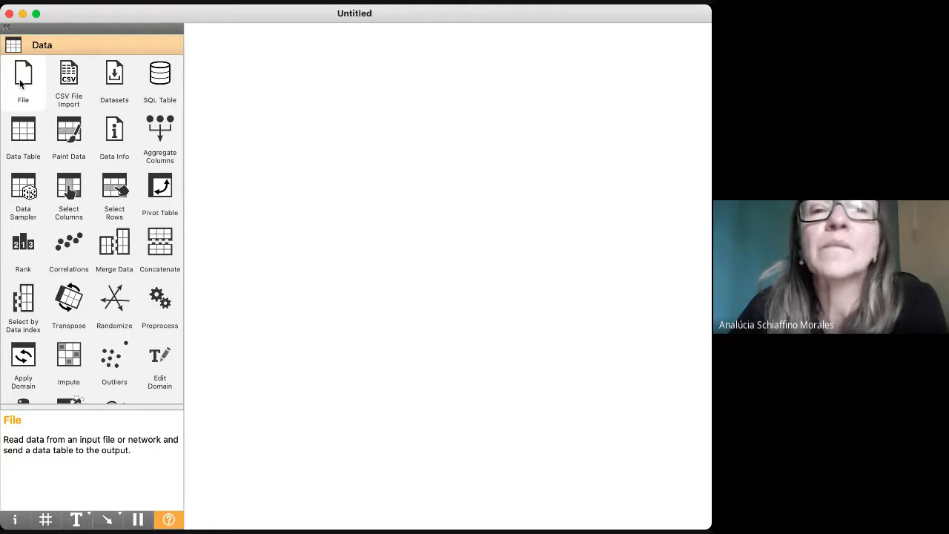
{"action": "left_click_drag", "start_coordinate": [21, 83], "coordinate": [284, 126]}
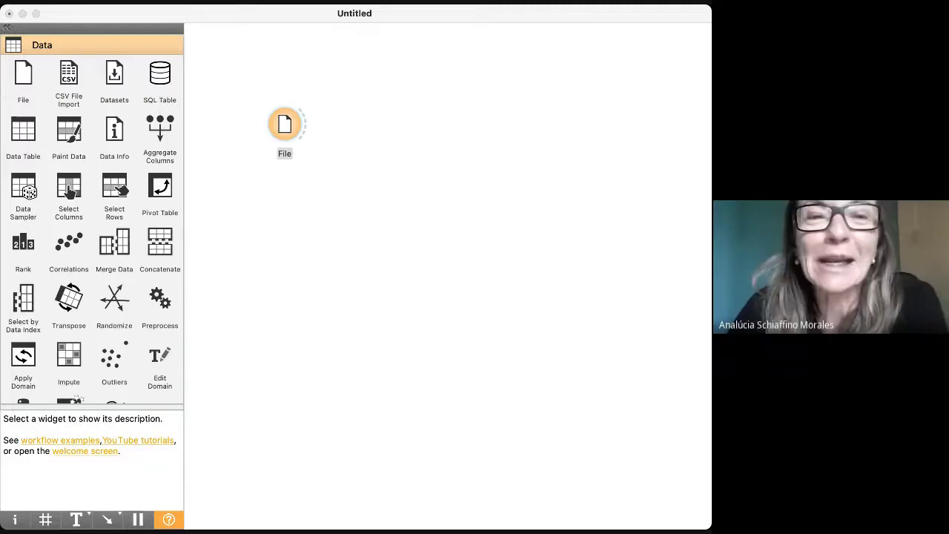
{"action": "left_click", "coordinate": [98, 15]}
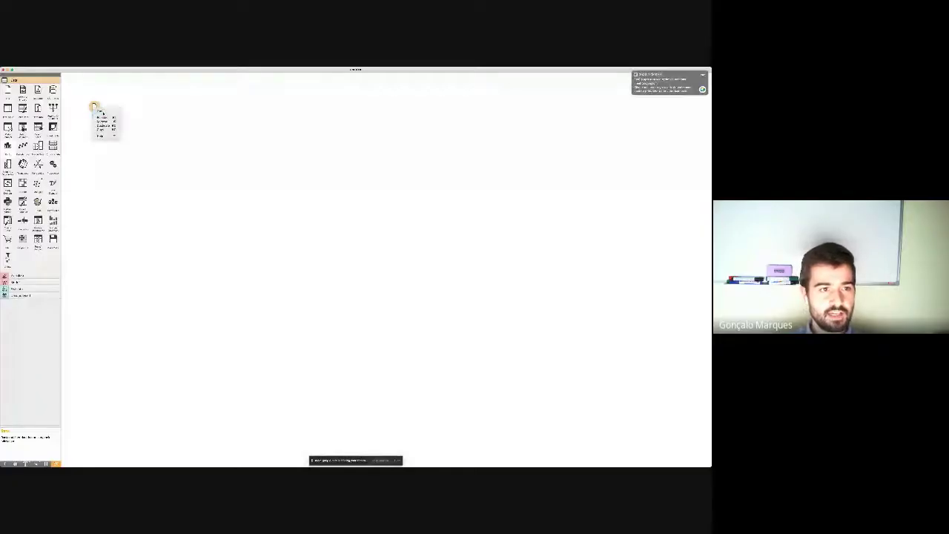
{"action": "left_click", "coordinate": [101, 111]}
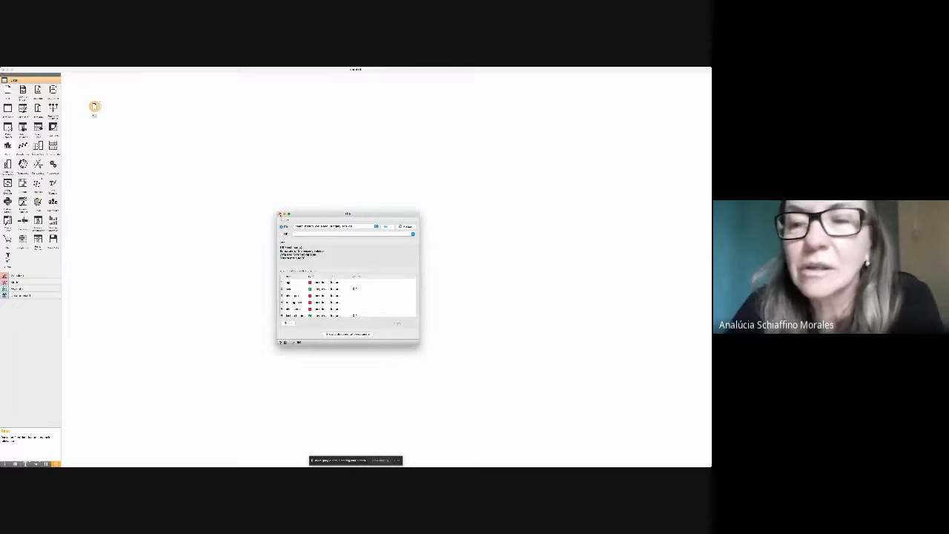
{"action": "left_click", "coordinate": [279, 214]}
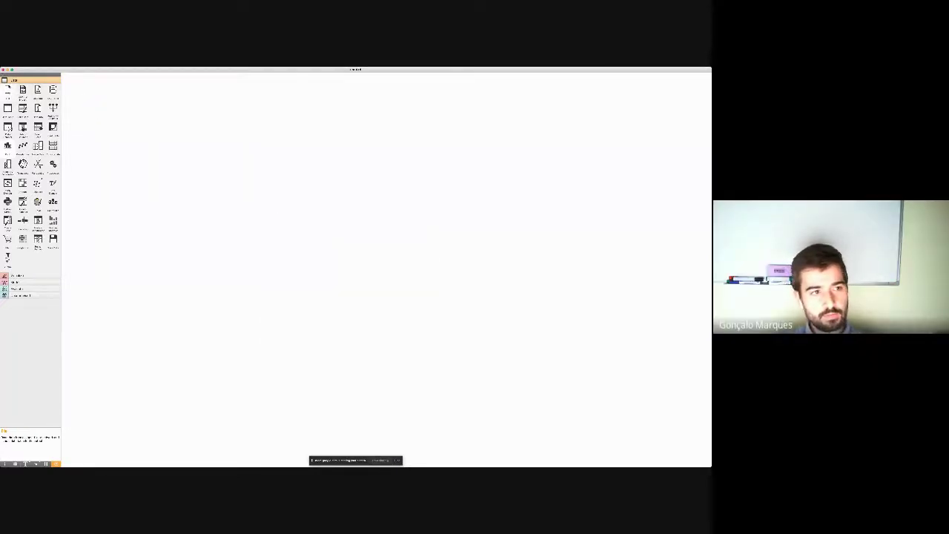
Place a new File widget from the Data category on the empty canvas
{"action": "left_click", "coordinate": [13, 79]}
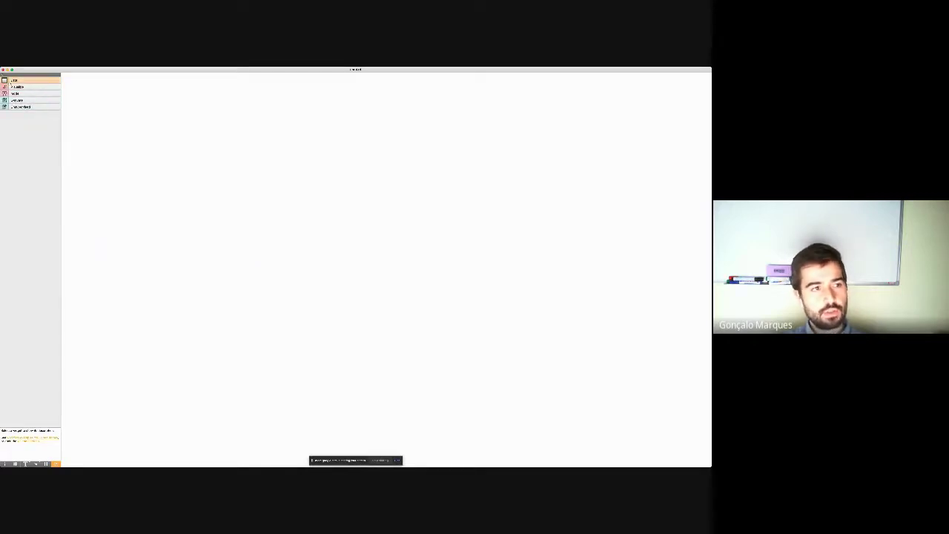
{"action": "left_click", "coordinate": [14, 79]}
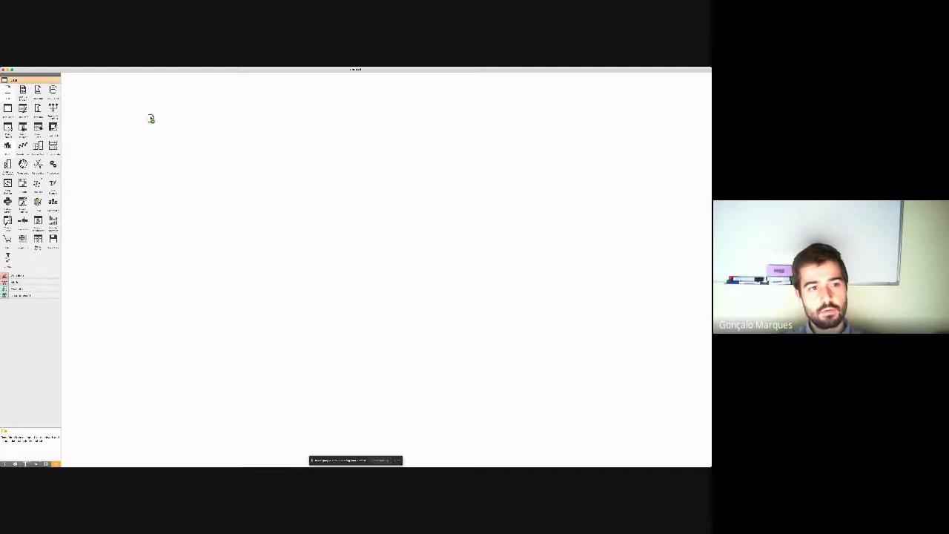
{"action": "left_click", "coordinate": [166, 150]}
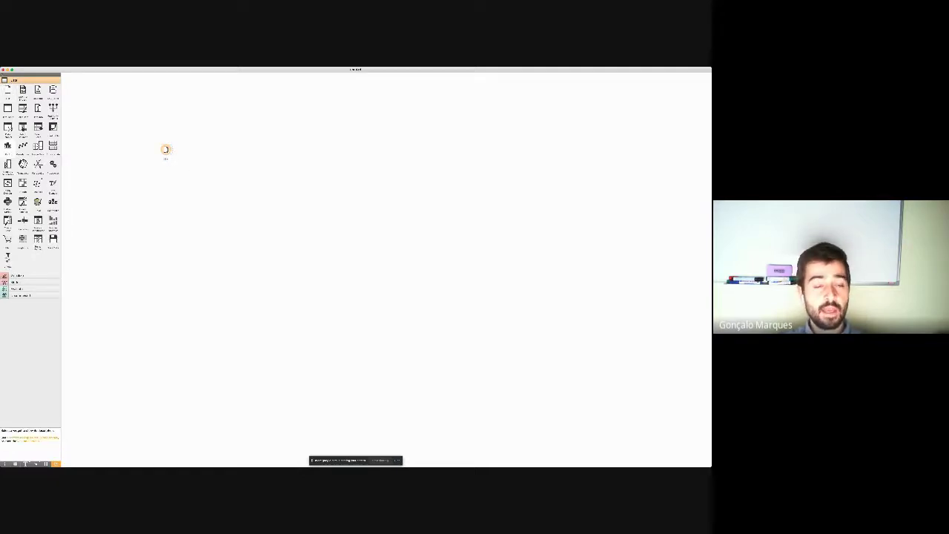
Load the data file with the id, diagnosis and radius_mean columns into the File widget and close its window
{"action": "right_click", "coordinate": [165, 150]}
{"action": "left_click", "coordinate": [205, 144]}
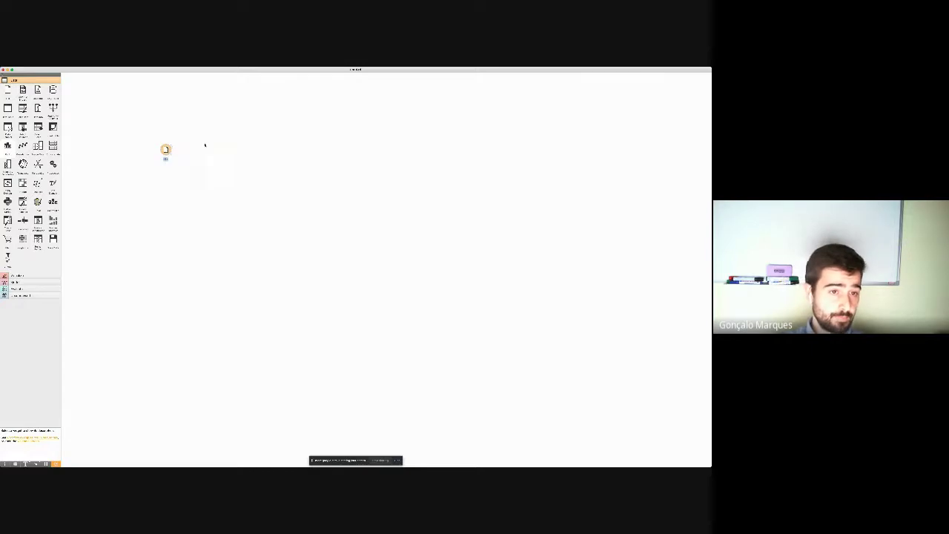
{"action": "right_click", "coordinate": [165, 150]}
{"action": "left_click", "coordinate": [169, 152]}
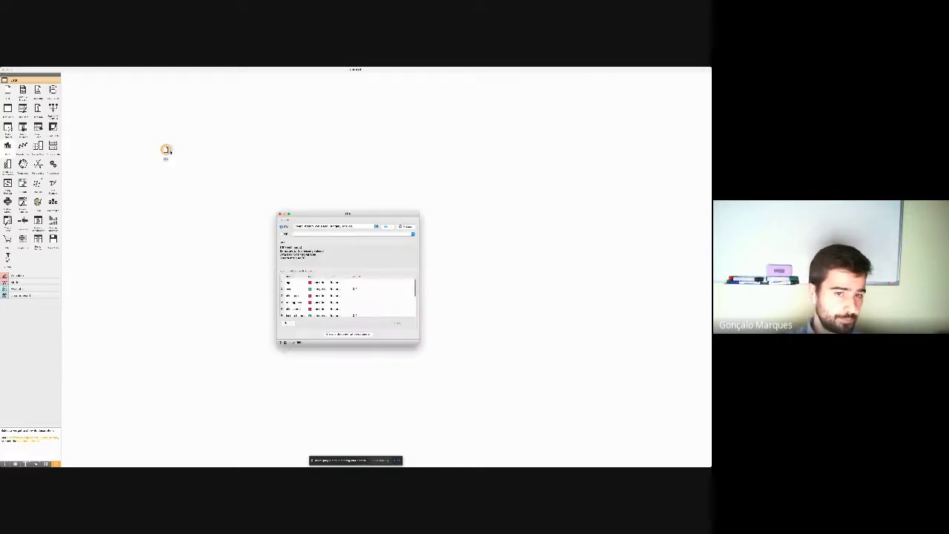
{"action": "left_click", "coordinate": [389, 226]}
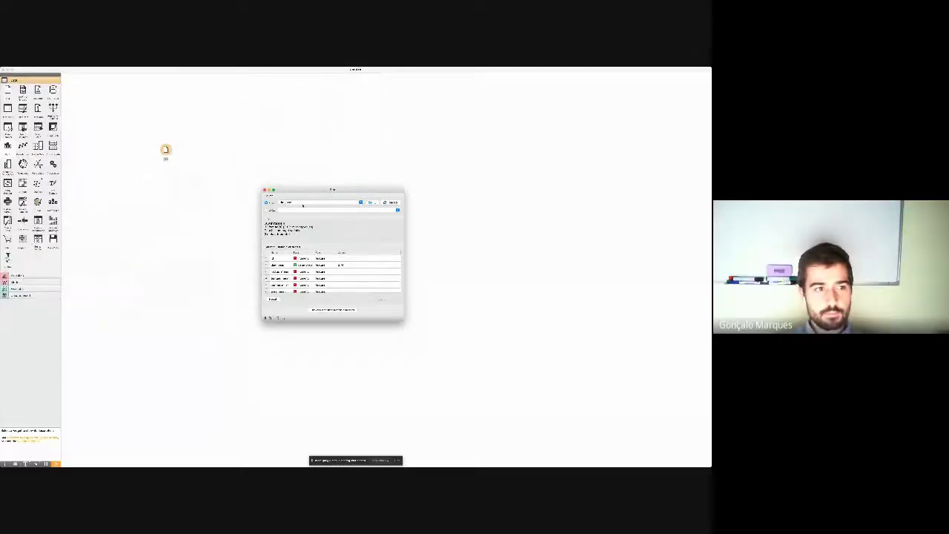
{"action": "left_click_drag", "start_coordinate": [296, 190], "coordinate": [222, 180]}
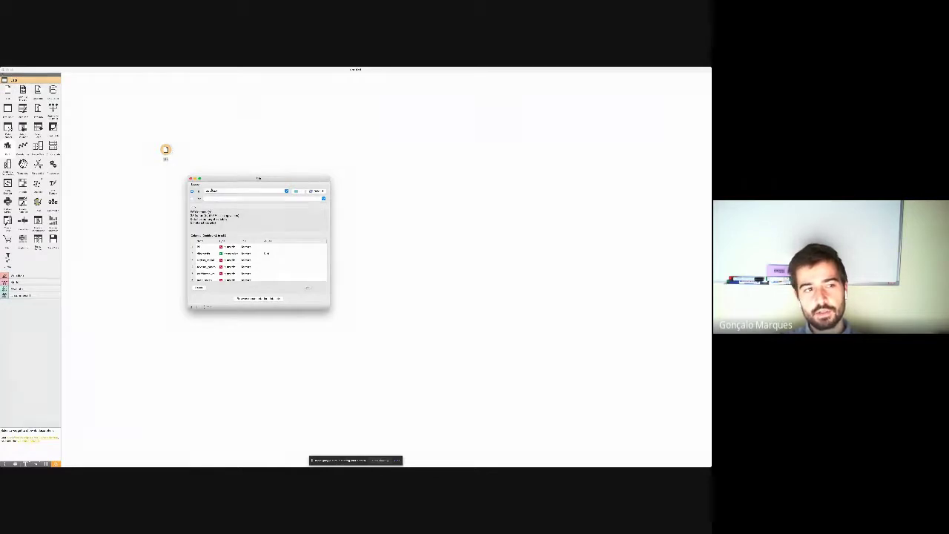
{"action": "key", "text": "super+w"}
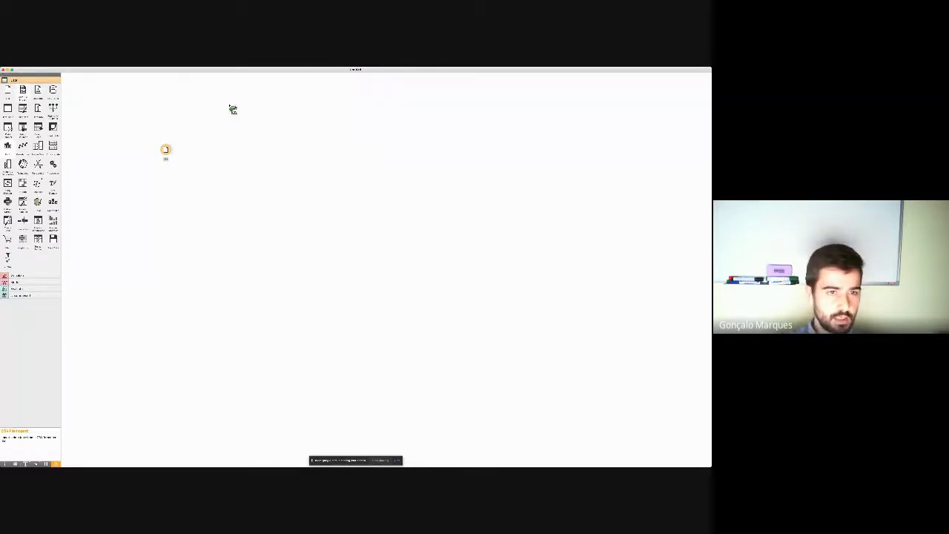
Place a CSV File Import widget on the canvas to view its window, and delete the widget
{"action": "key", "text": "super+v"}
{"action": "double_click", "coordinate": [234, 111]}
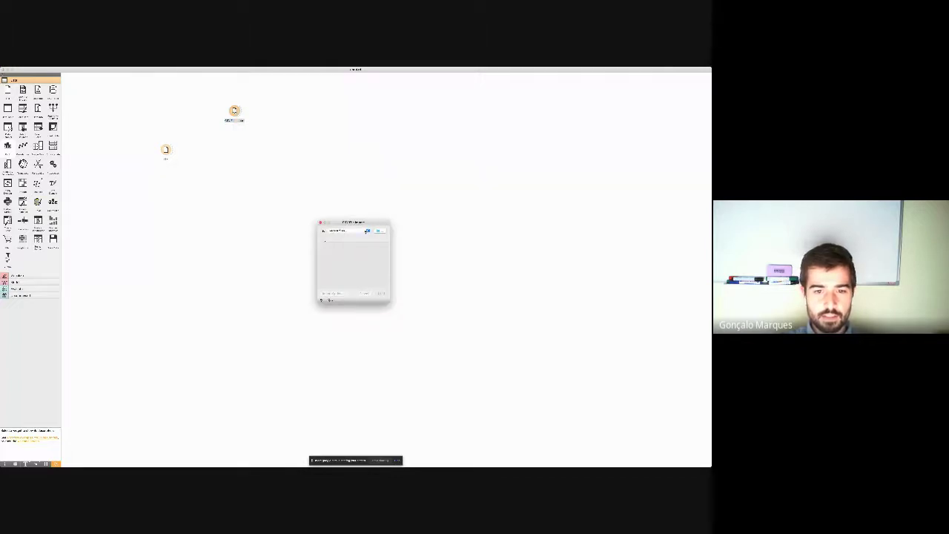
{"action": "left_click", "coordinate": [319, 222]}
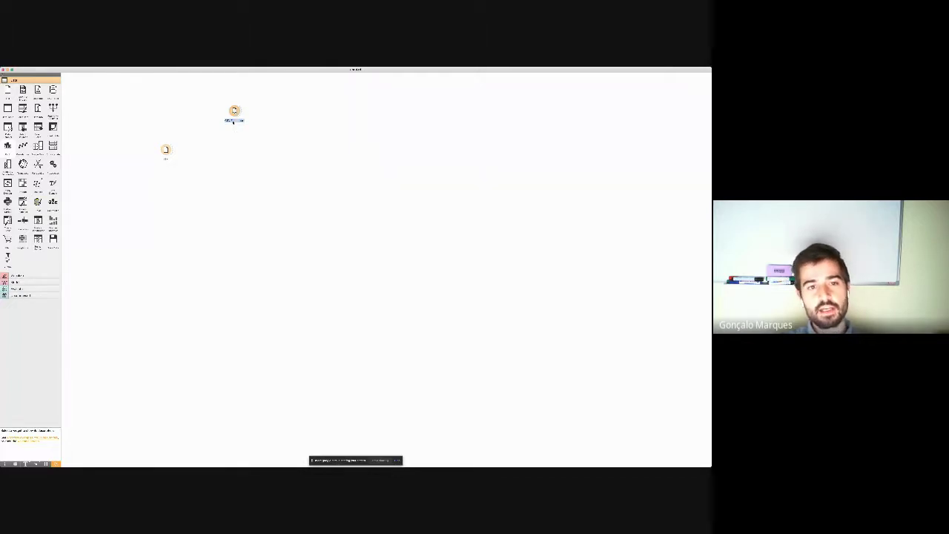
{"action": "key", "text": "Delete"}
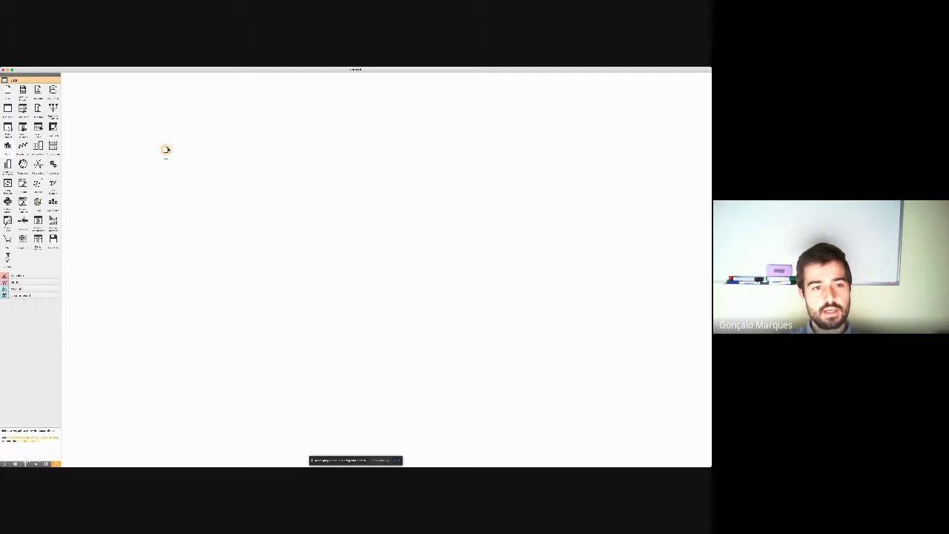
Reload the data in the File widget and enlarge its window to review the column list
{"action": "double_click", "coordinate": [166, 149]}
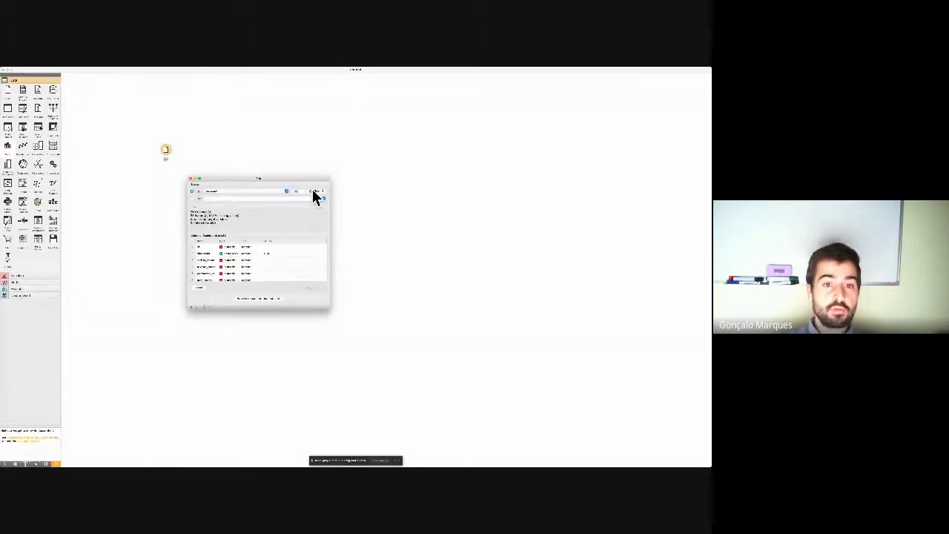
{"action": "left_click", "coordinate": [314, 191]}
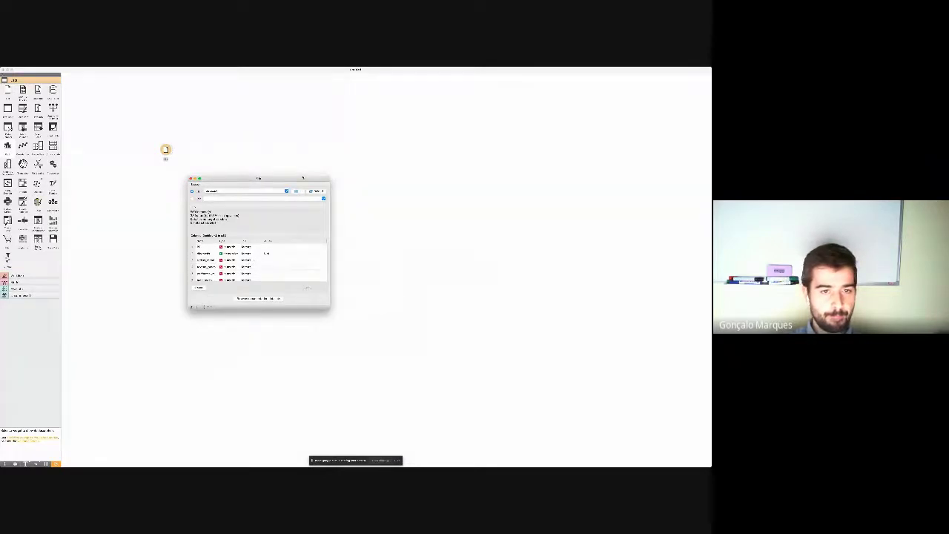
{"action": "left_click_drag", "start_coordinate": [303, 177], "coordinate": [327, 128]}
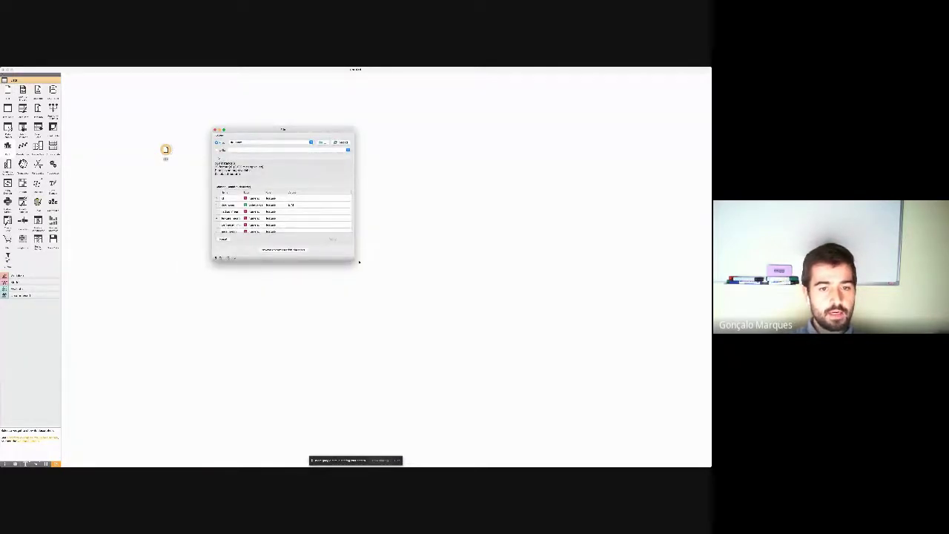
{"action": "left_click_drag", "start_coordinate": [359, 262], "coordinate": [409, 300]}
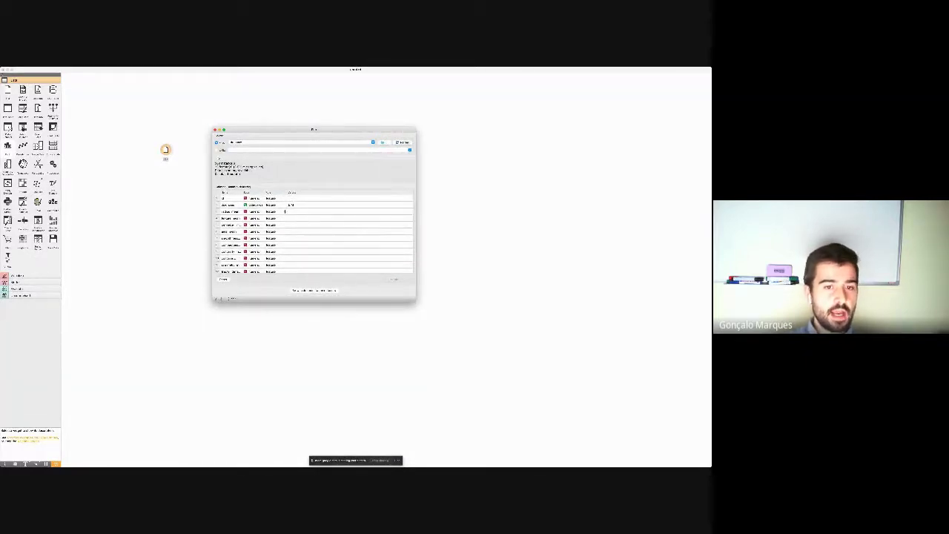
{"action": "scroll", "coordinate": [311, 234], "scroll_direction": "down", "scroll_amount": 5}
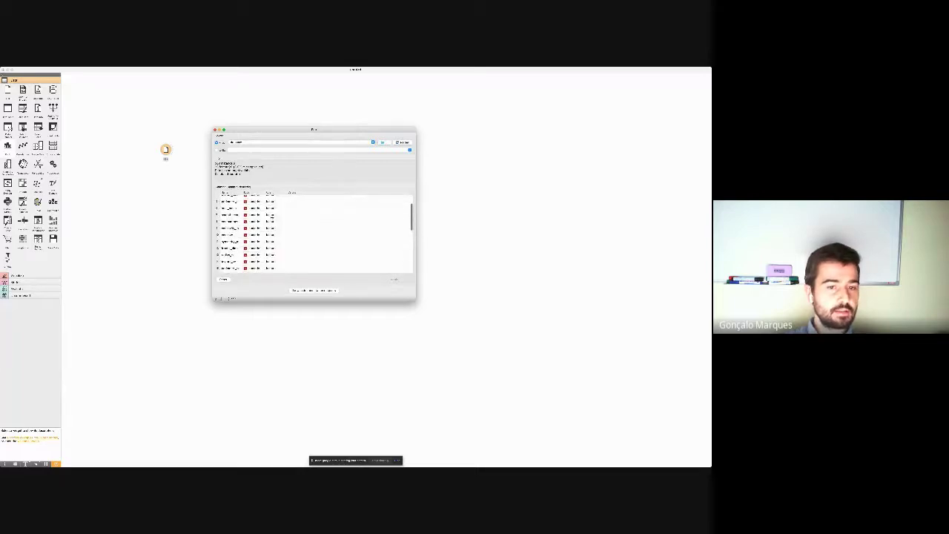
{"action": "scroll", "coordinate": [311, 233], "scroll_direction": "up", "scroll_amount": 5}
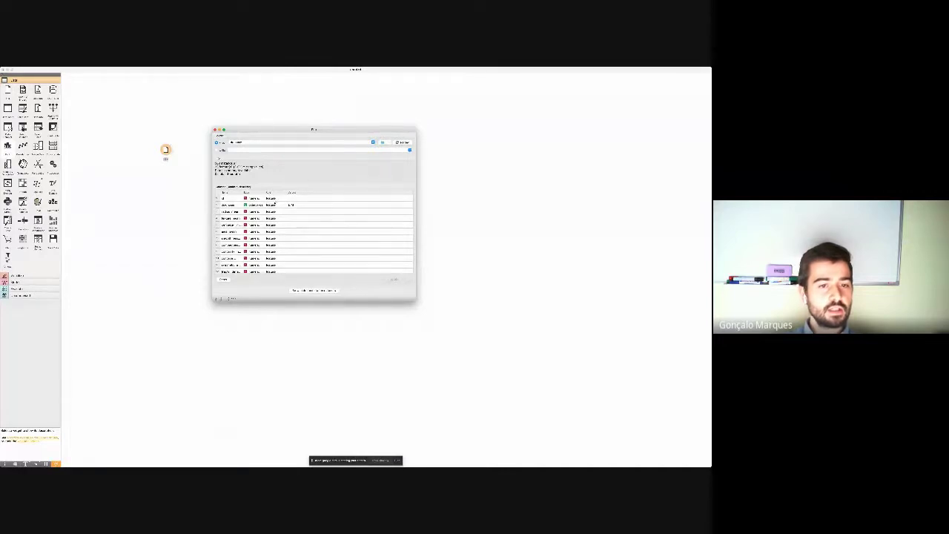
Set the diagnosis column's role to target, apply the change and close the File widget's window
{"action": "left_click", "coordinate": [271, 205]}
{"action": "left_click", "coordinate": [274, 210]}
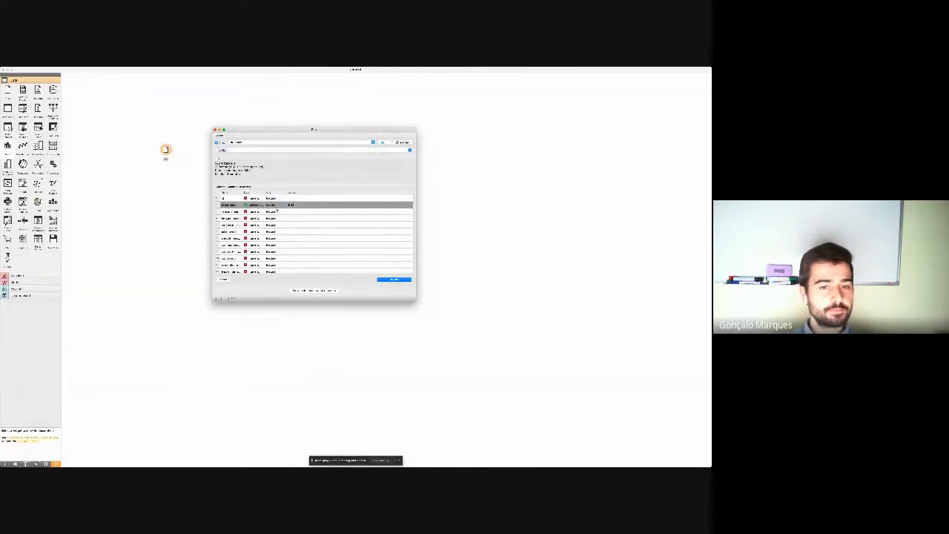
{"action": "left_click", "coordinate": [394, 280]}
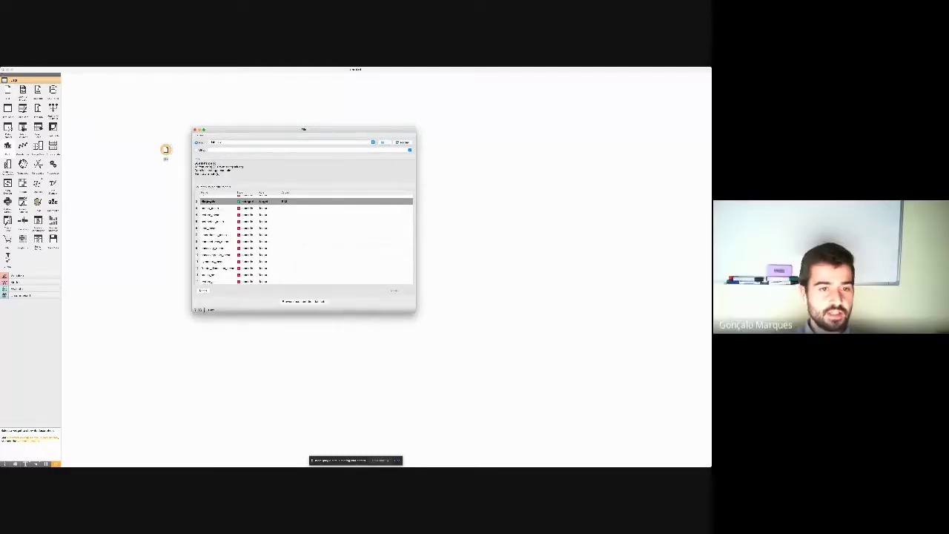
{"action": "left_click", "coordinate": [277, 211]}
{"action": "double_click", "coordinate": [281, 210]}
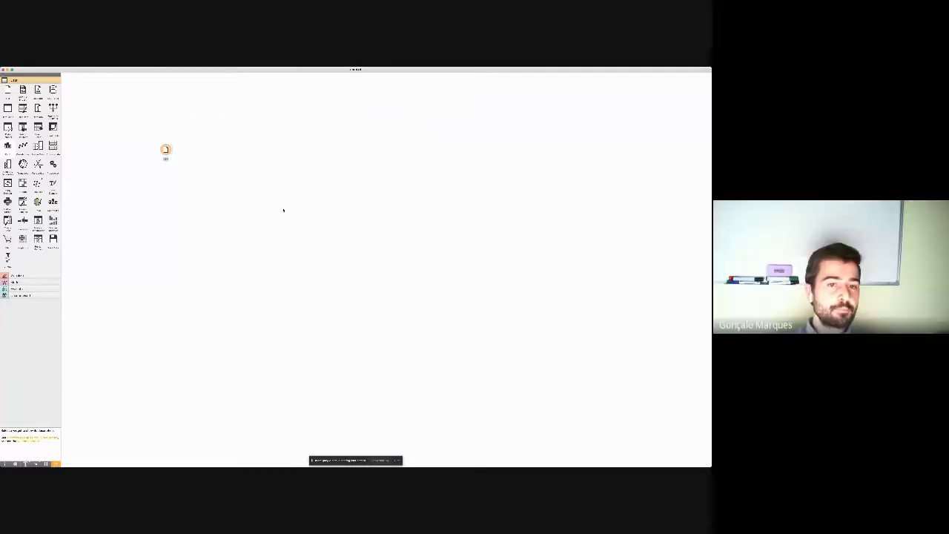
Reopen the File widget and examine the full list of columns with their types and roles
{"action": "double_click", "coordinate": [166, 150]}
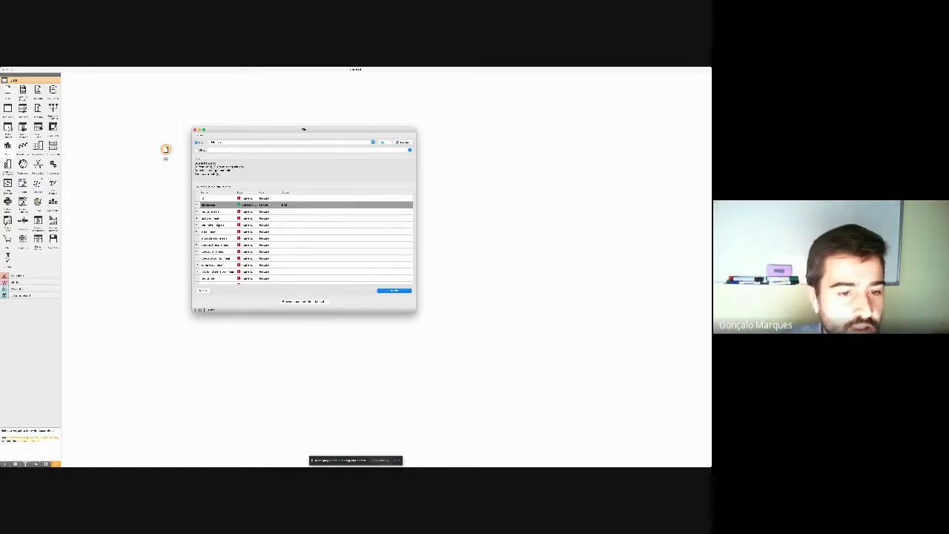
{"action": "scroll", "coordinate": [304, 237], "scroll_direction": "down", "scroll_amount": 5}
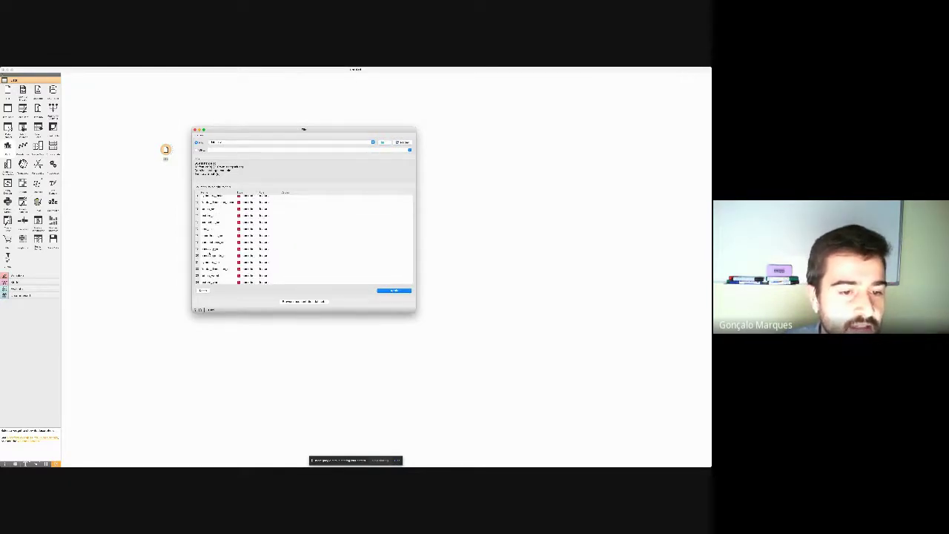
{"action": "scroll", "coordinate": [303, 237], "scroll_direction": "up", "scroll_amount": 5}
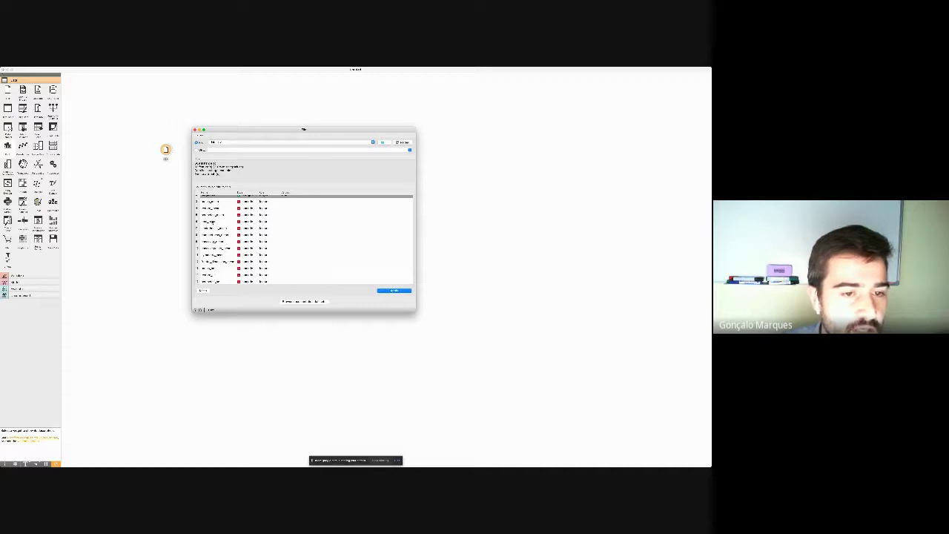
{"action": "scroll", "coordinate": [304, 237], "scroll_direction": "up", "scroll_amount": 3}
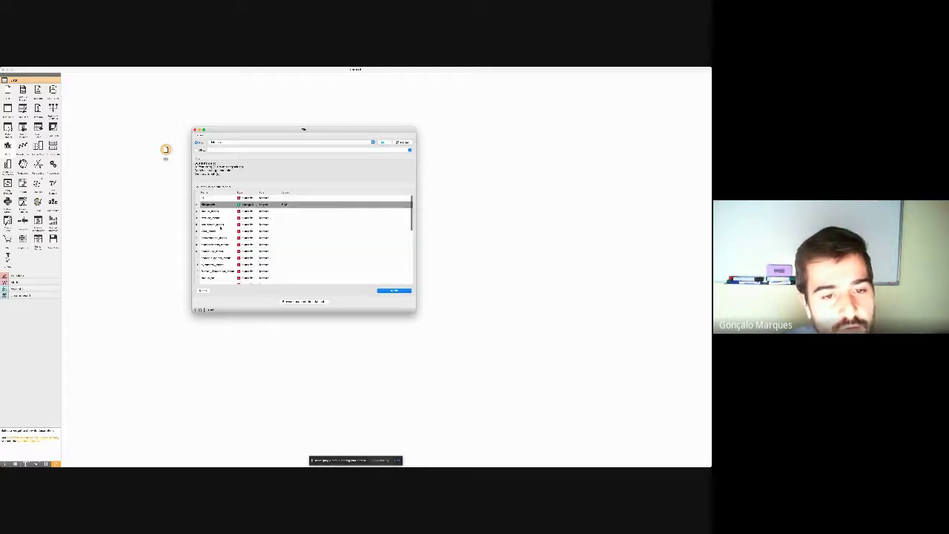
{"action": "scroll", "coordinate": [219, 235], "scroll_direction": "down", "scroll_amount": 5}
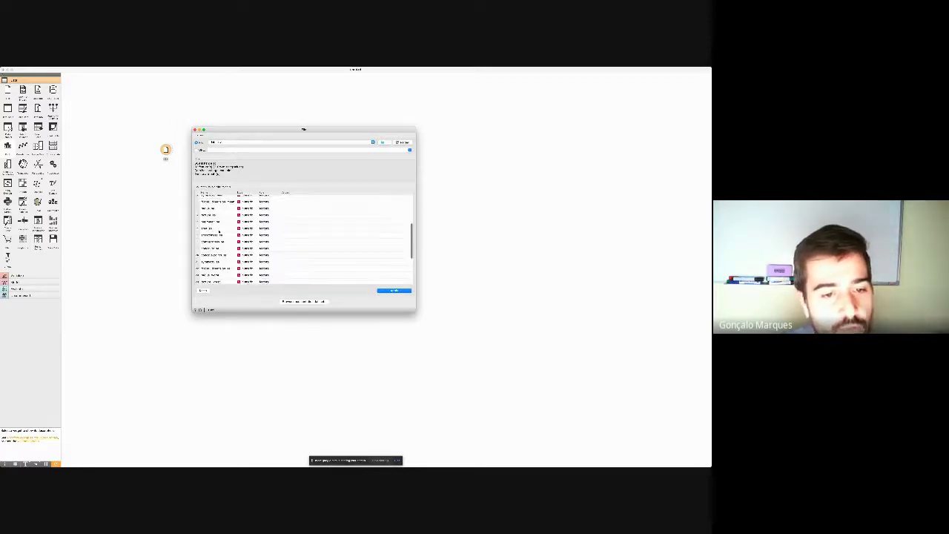
{"action": "scroll", "coordinate": [219, 235], "scroll_direction": "down", "scroll_amount": 3}
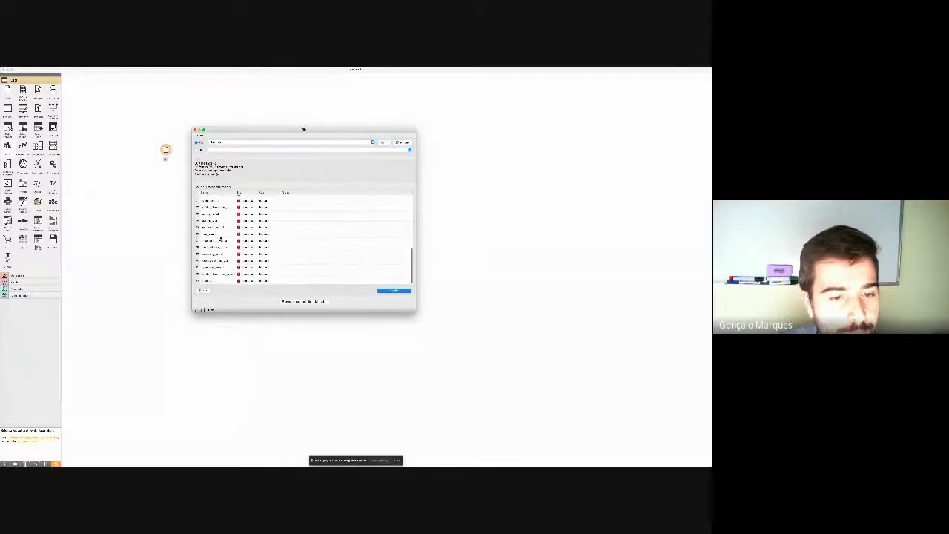
Return to the start of the File widget's column list and close its window
{"action": "scroll", "coordinate": [219, 239], "scroll_direction": "up", "scroll_amount": 8}
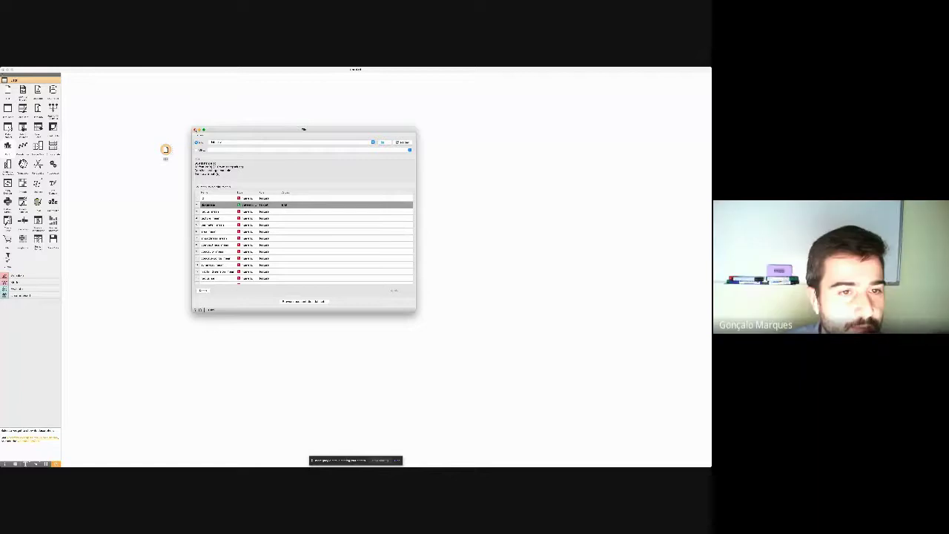
{"action": "left_click", "coordinate": [195, 129]}
Add a Data Table widget up beside the File widget using the canvas widget search, and connect File to it
{"action": "double_click", "coordinate": [212, 135]}
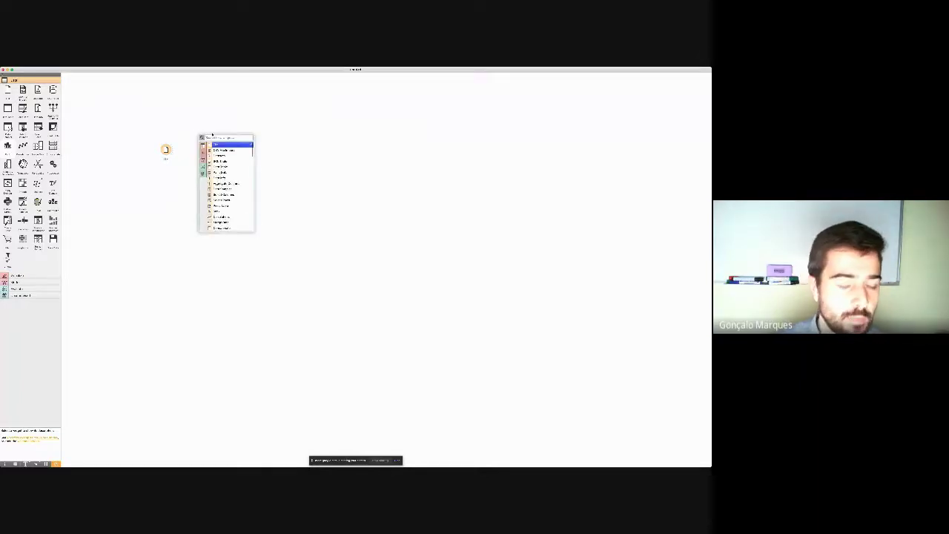
{"action": "type", "text": "de"}
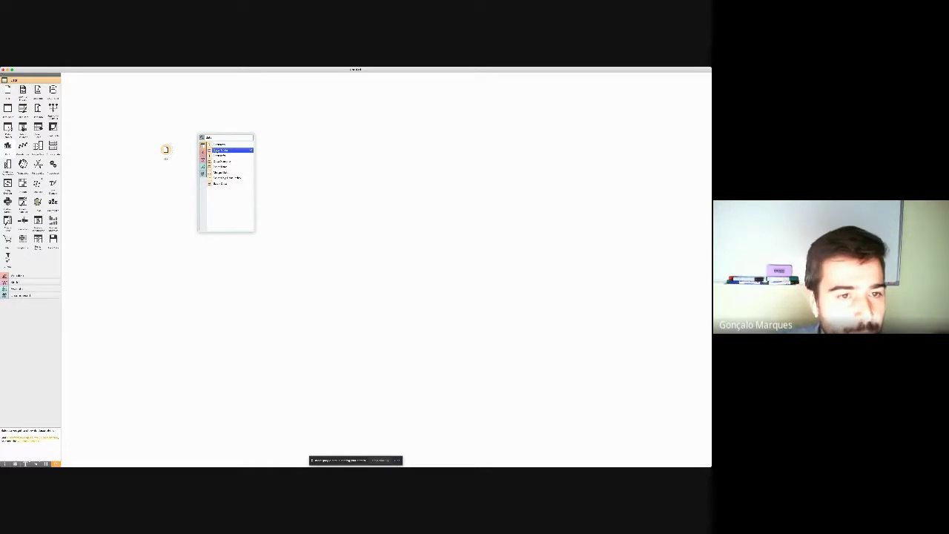
{"action": "left_click", "coordinate": [216, 146]}
{"action": "left_click_drag", "start_coordinate": [173, 149], "coordinate": [211, 133]}
Open the Data Table widget, widen its window to view more columns, and close it
{"action": "right_click", "coordinate": [212, 134]}
{"action": "left_click", "coordinate": [222, 137]}
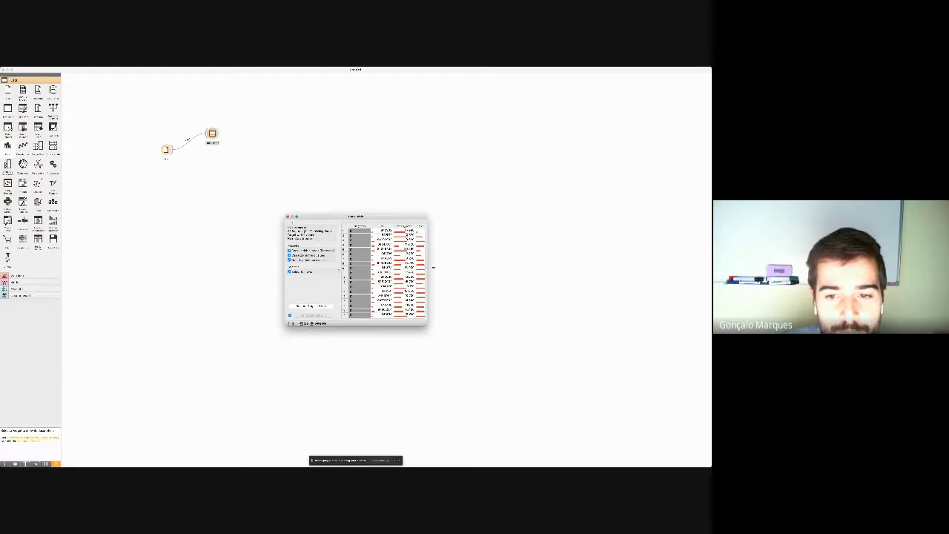
{"action": "left_click_drag", "start_coordinate": [433, 267], "coordinate": [659, 269]}
{"action": "left_click_drag", "start_coordinate": [437, 215], "coordinate": [375, 199]}
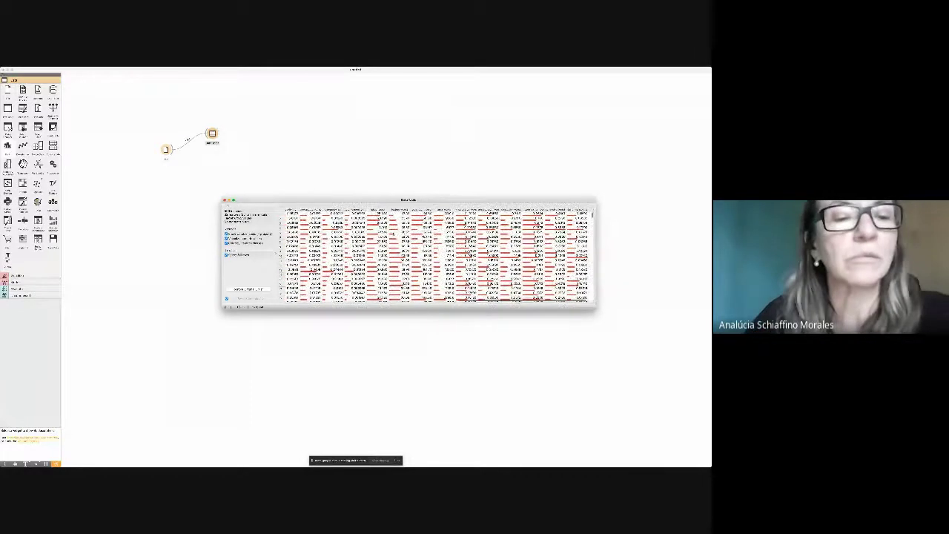
{"action": "left_click", "coordinate": [224, 201]}
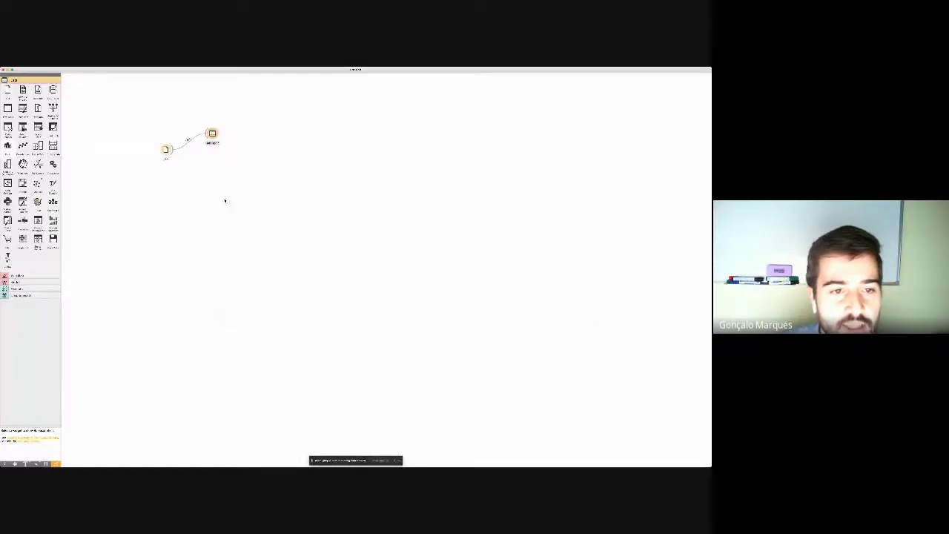
Undo the link to the Data Table and the widget's placement
{"action": "key", "text": "ctrl+z"}
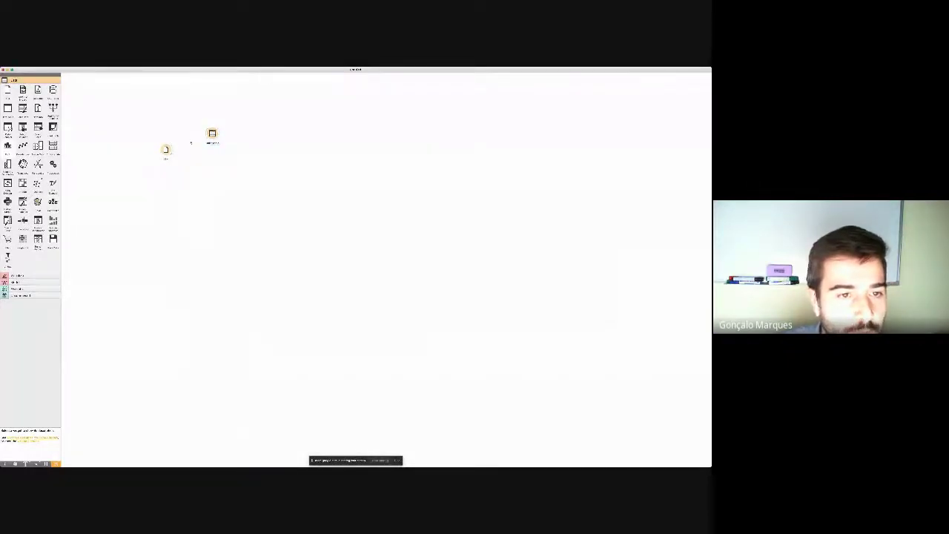
{"action": "key", "text": "ctrl+z"}
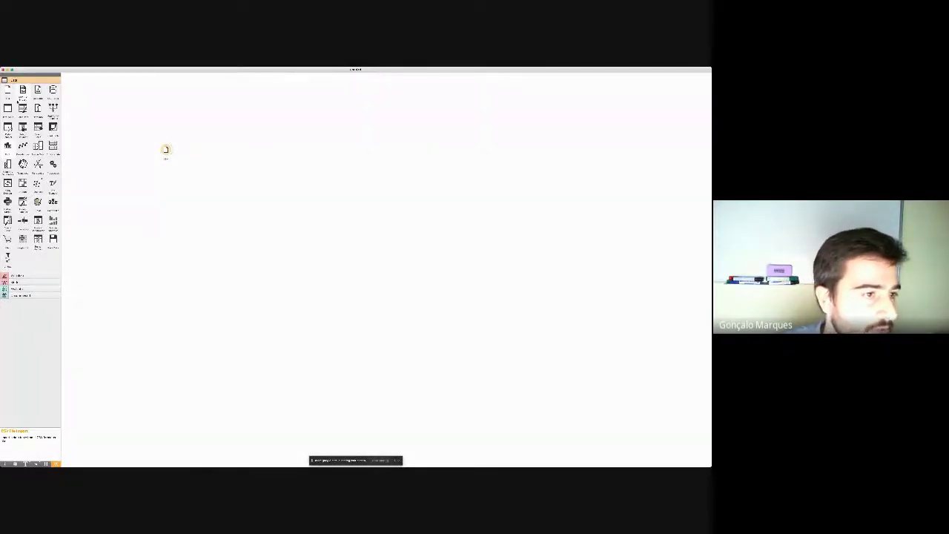
Place a Data Table widget level with the File widget, link File to it and open its window
{"action": "left_click_drag", "start_coordinate": [8, 108], "coordinate": [201, 149]}
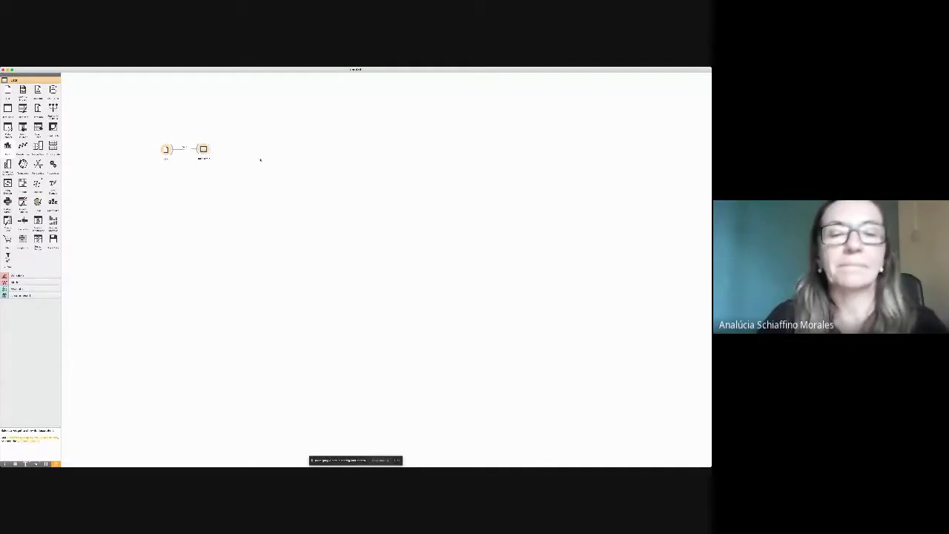
{"action": "right_click", "coordinate": [203, 149]}
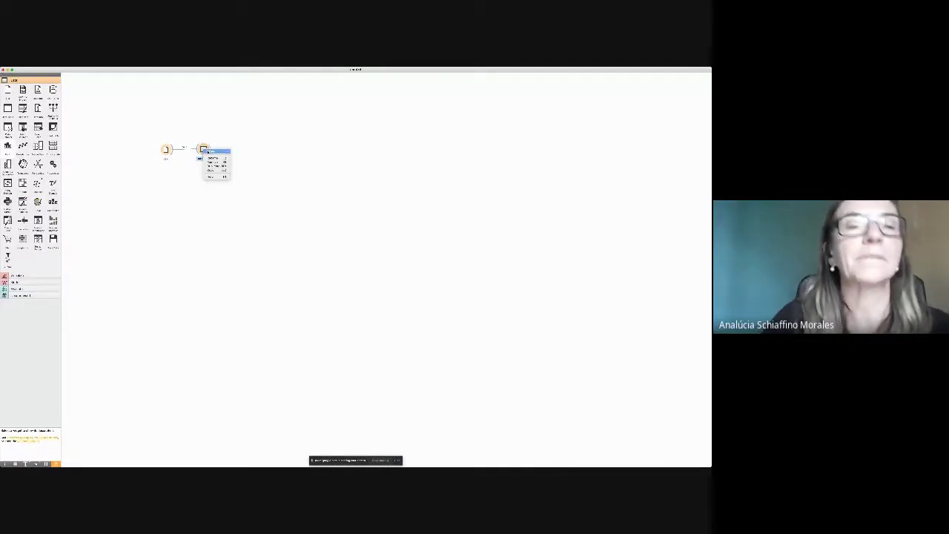
{"action": "left_click", "coordinate": [213, 151]}
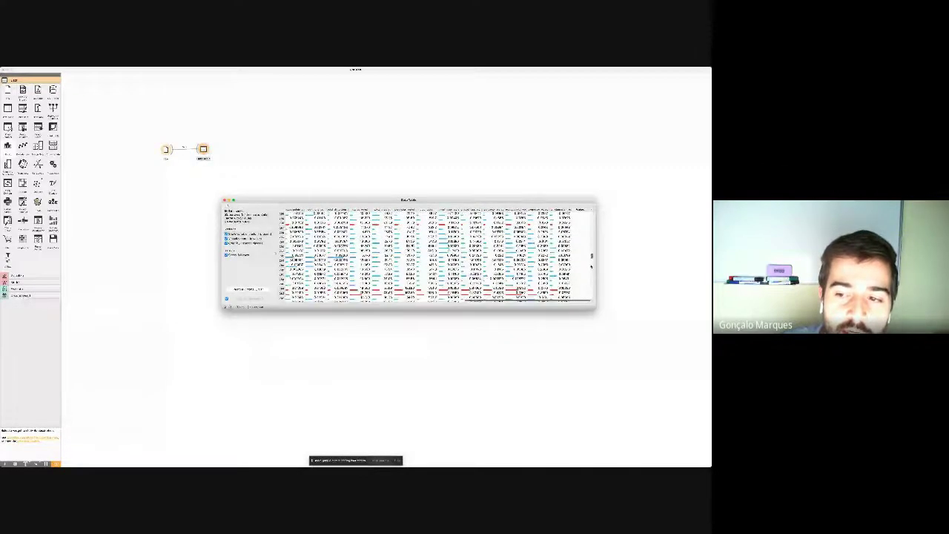
Look through the Data Table's rows, close its window, and reopen it slightly shifted on the canvas
{"action": "scroll", "coordinate": [587, 279], "scroll_direction": "down", "scroll_amount": 5}
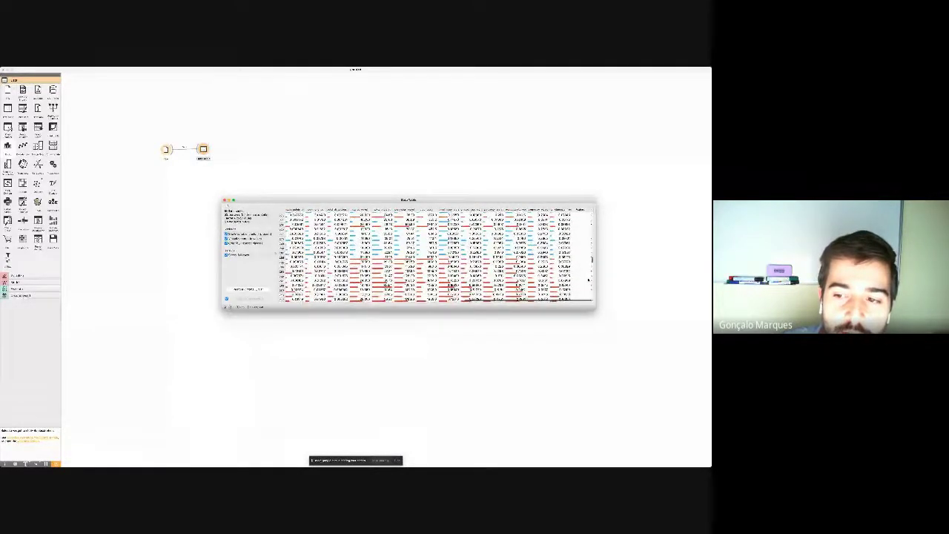
{"action": "scroll", "coordinate": [587, 280], "scroll_direction": "down", "scroll_amount": 10}
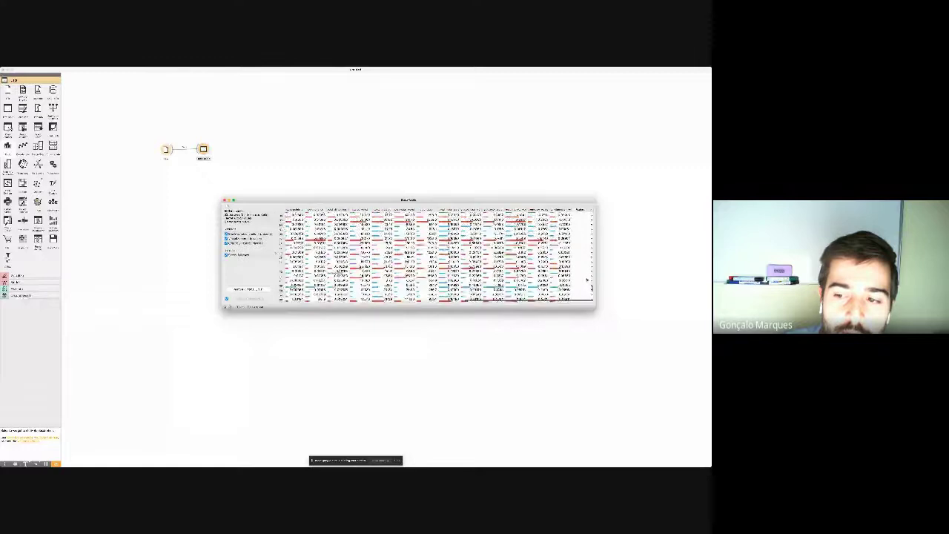
{"action": "scroll", "coordinate": [587, 279], "scroll_direction": "down", "scroll_amount": 10}
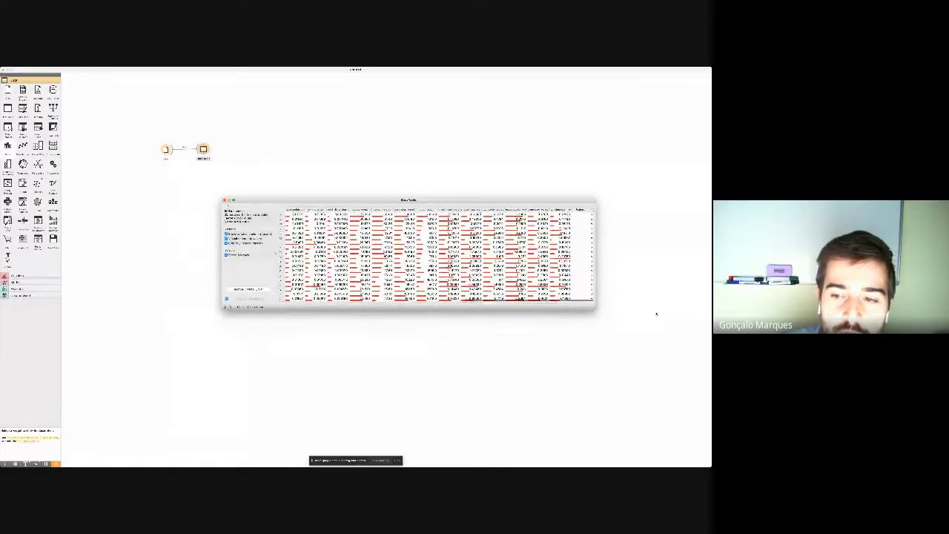
{"action": "key", "text": "super+w"}
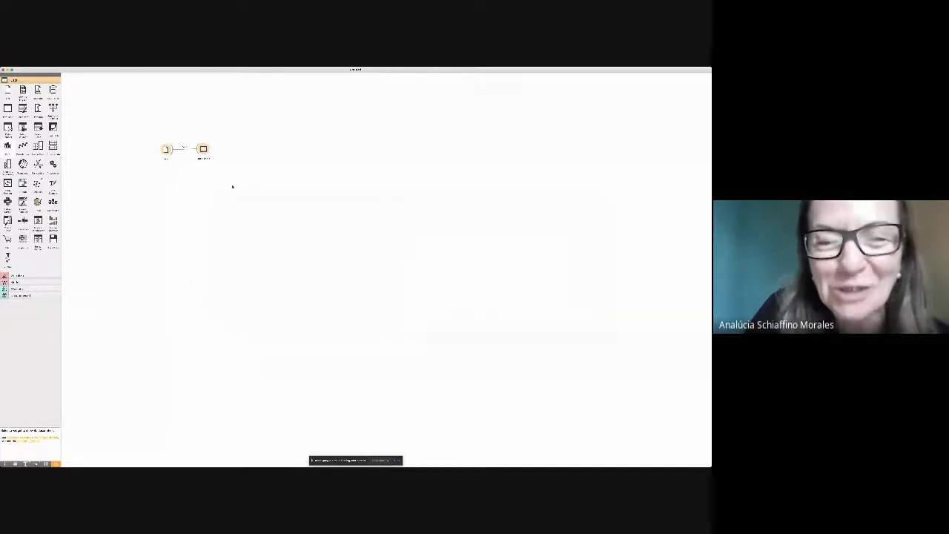
{"action": "double_click", "coordinate": [209, 150]}
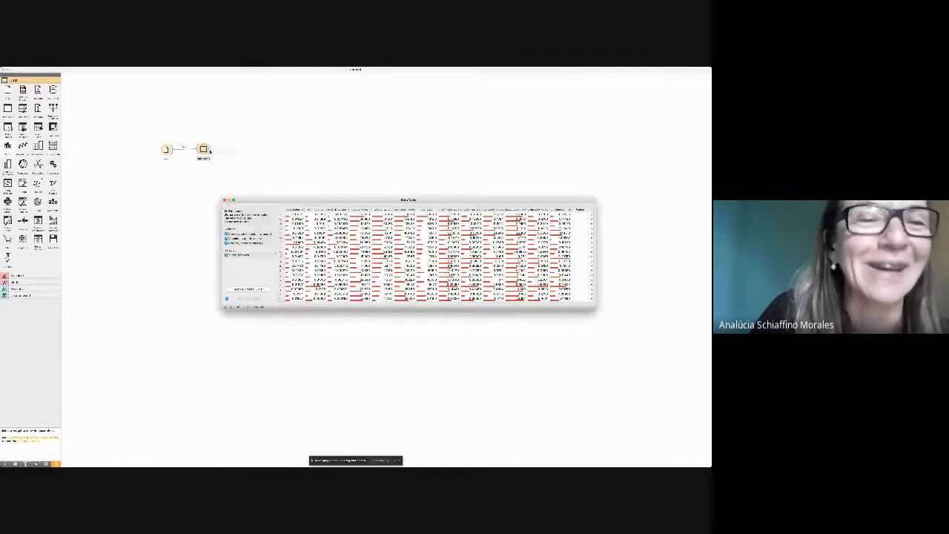
{"action": "left_click_drag", "start_coordinate": [454, 202], "coordinate": [437, 200]}
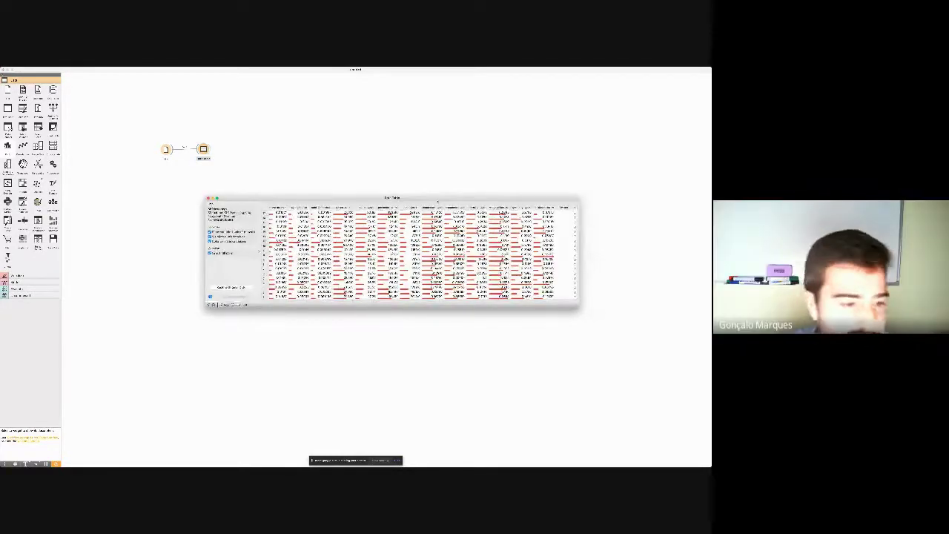
{"action": "key", "text": "super+space"}
{"action": "type", "text": "mad"}
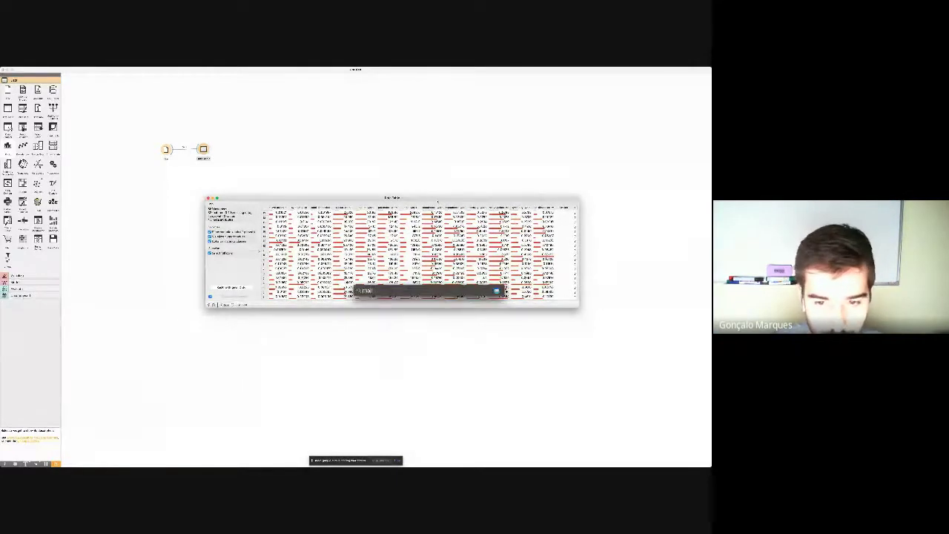
{"action": "type", "text": "rit"}
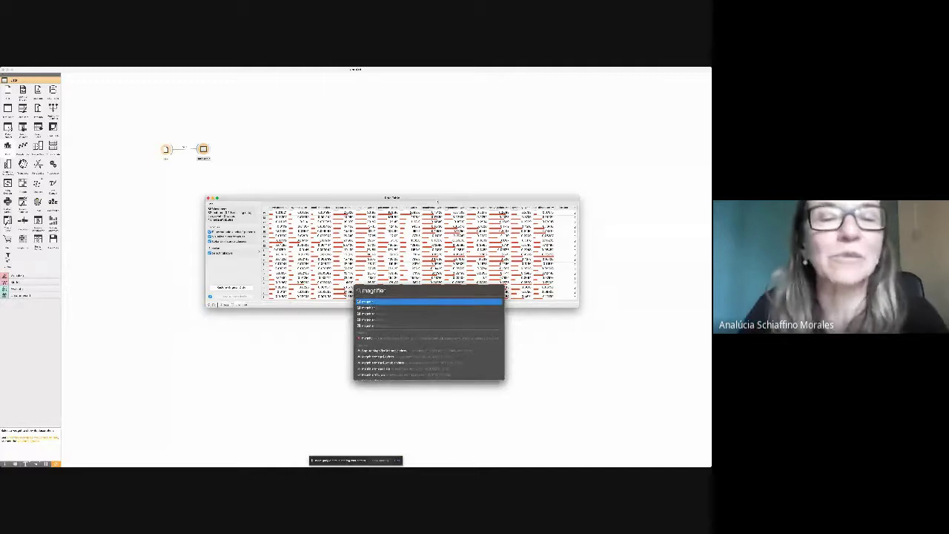
{"action": "type", "text": "mail"}
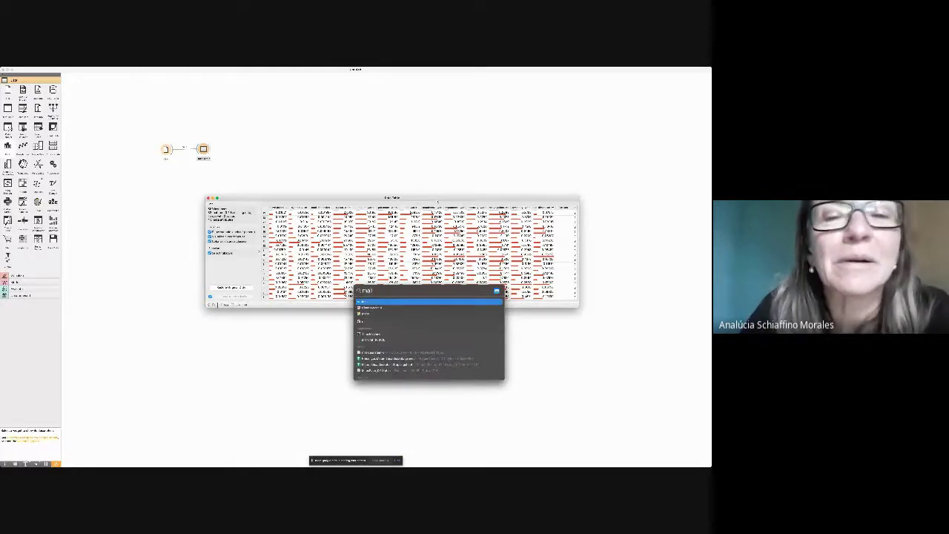
{"action": "key", "text": "Escape"}
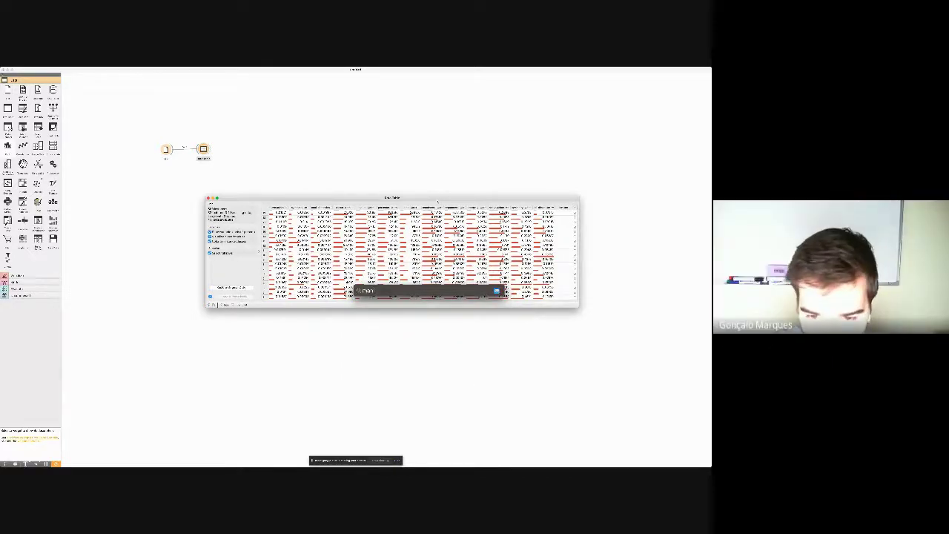
{"action": "type", "text": "ter"}
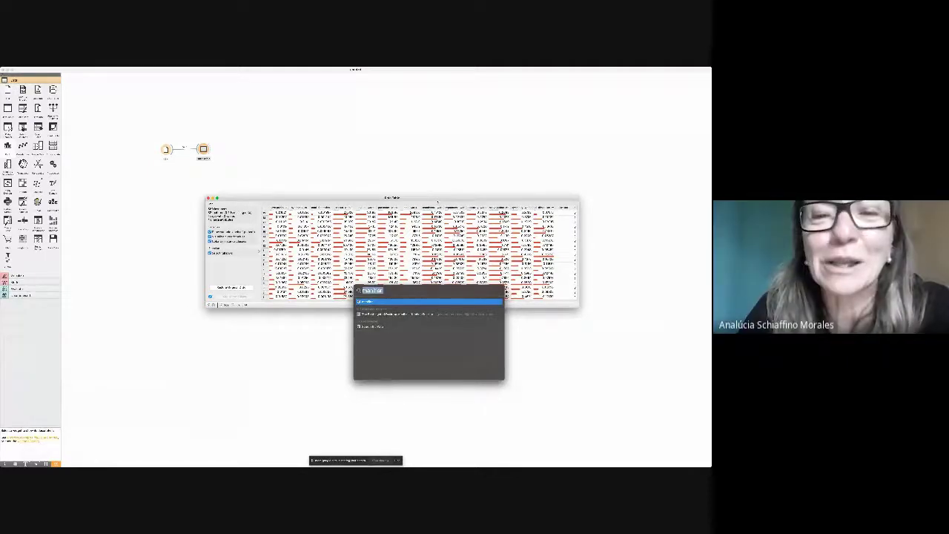
{"action": "type", "text": "mani"}
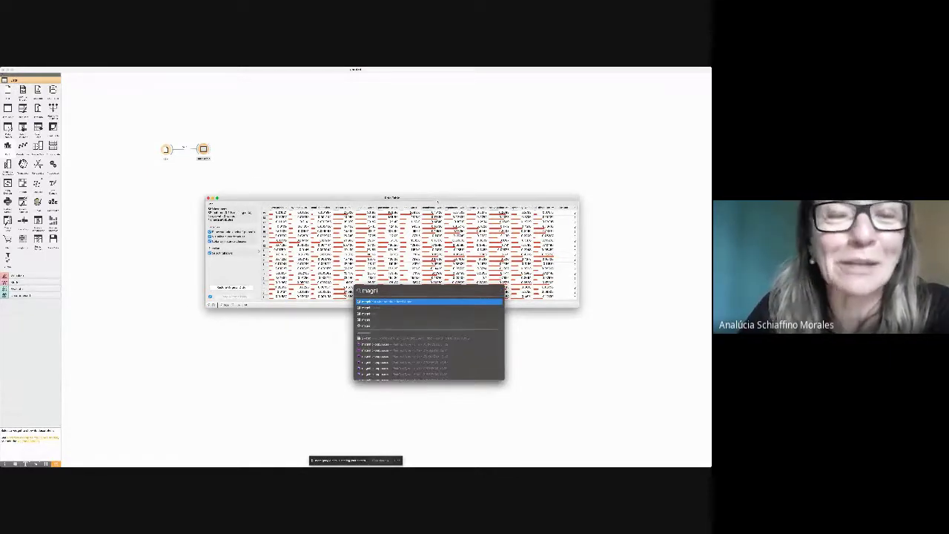
{"action": "type", "text": "fier"}
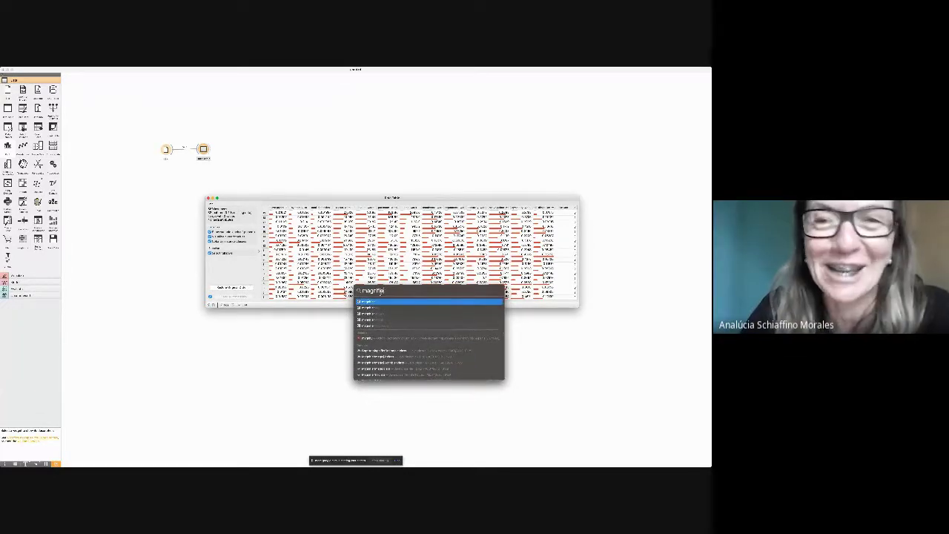
{"action": "key", "text": "BackSpace"}
{"action": "key", "text": "BackSpace"}
{"action": "key", "text": "Escape"}
{"action": "key", "text": "Escape"}
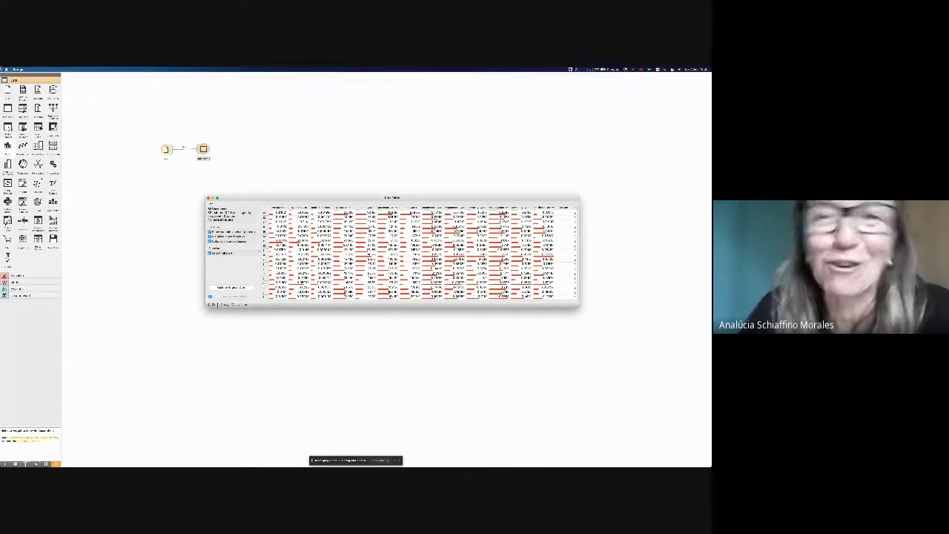
Switch to System Preferences, set the display's scaled resolution to the second option from Larger Text, and close the settings
{"action": "left_click", "coordinate": [16, 69]}
{"action": "left_click", "coordinate": [18, 83]}
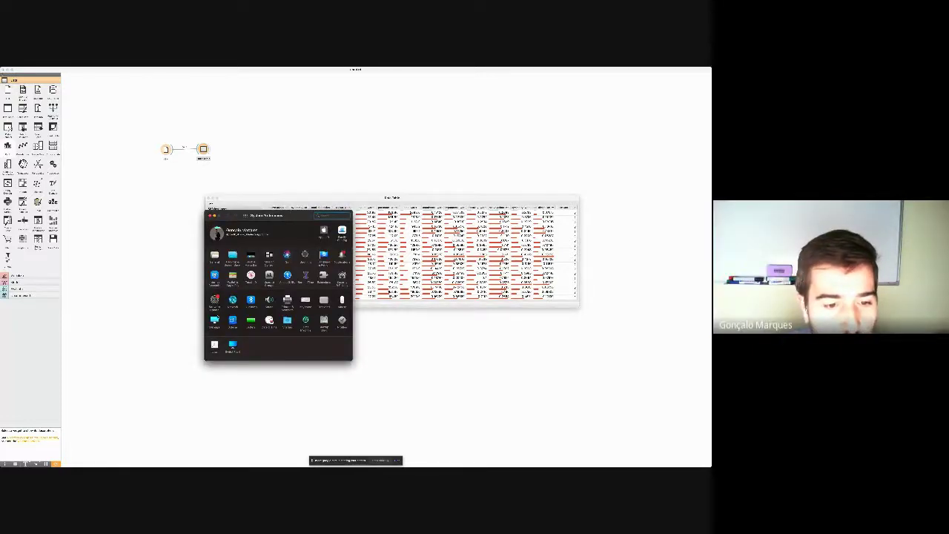
{"action": "left_click", "coordinate": [215, 318]}
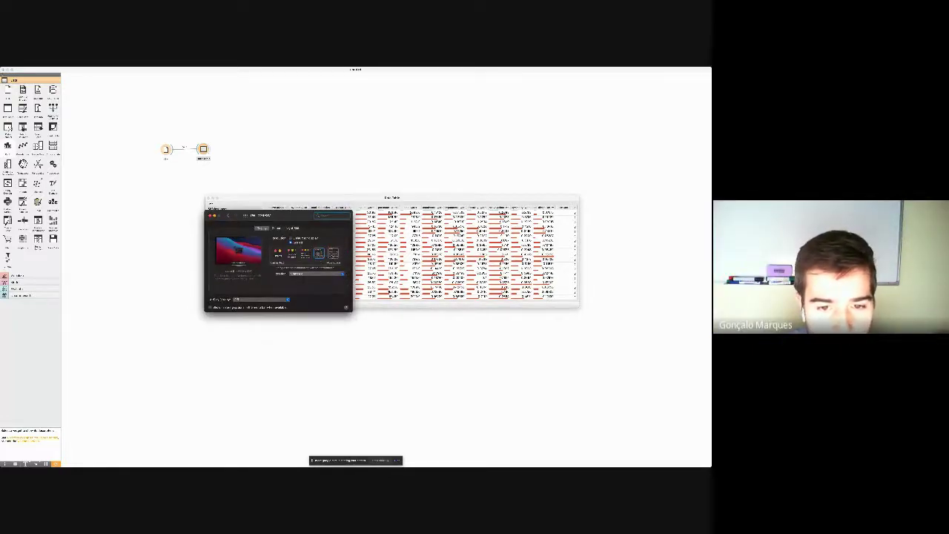
{"action": "left_click", "coordinate": [305, 254]}
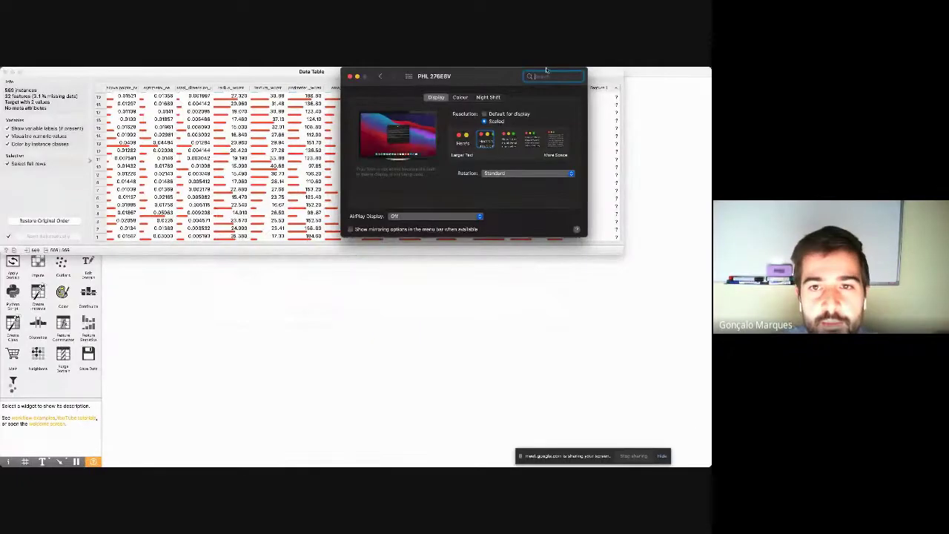
{"action": "left_click", "coordinate": [349, 77]}
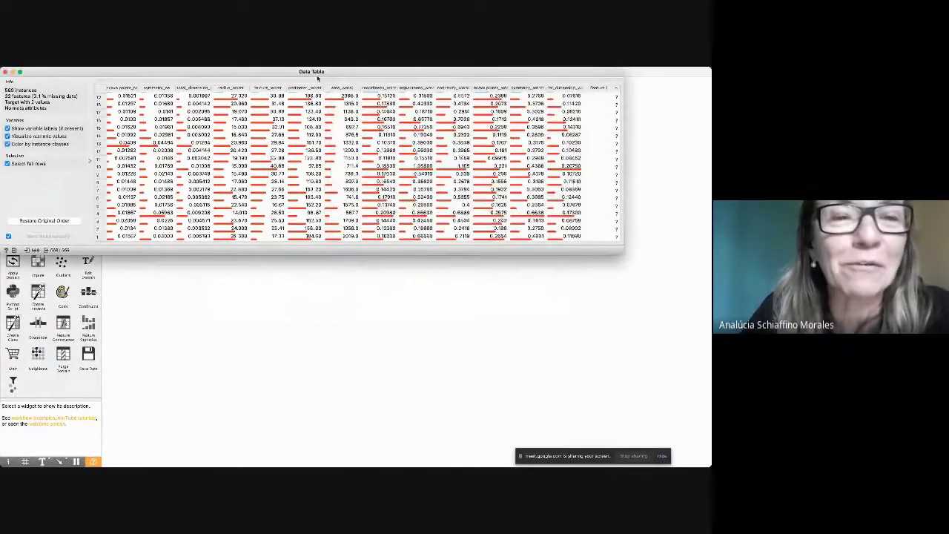
Narrow the Data Table window and move it just below the File and Data Table widgets
{"action": "left_click_drag", "start_coordinate": [316, 72], "coordinate": [312, 156]}
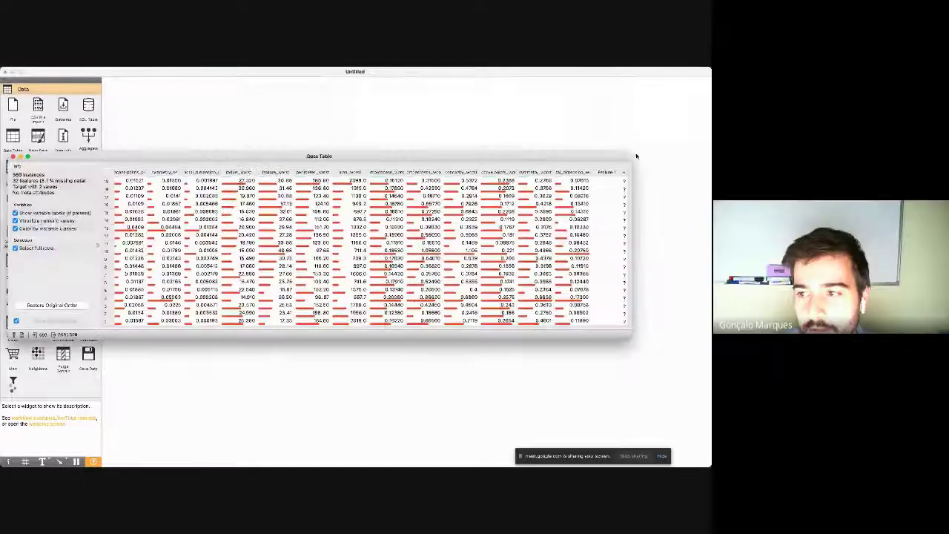
{"action": "left_click_drag", "start_coordinate": [632, 154], "coordinate": [455, 157]}
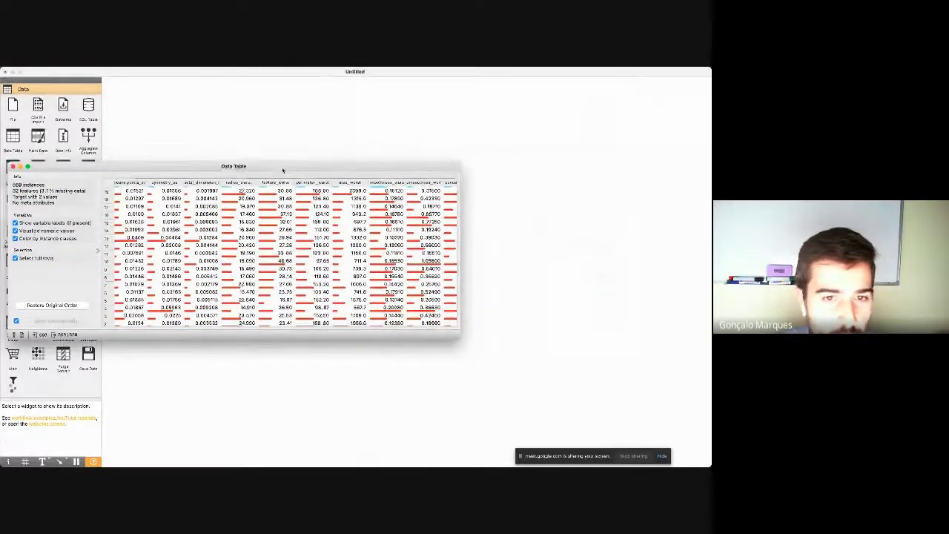
{"action": "left_click_drag", "start_coordinate": [281, 166], "coordinate": [419, 239]}
Examine the last columns of the Data Table across its rows, including the empty feature column
{"action": "scroll", "coordinate": [377, 324], "scroll_direction": "left", "scroll_amount": 2}
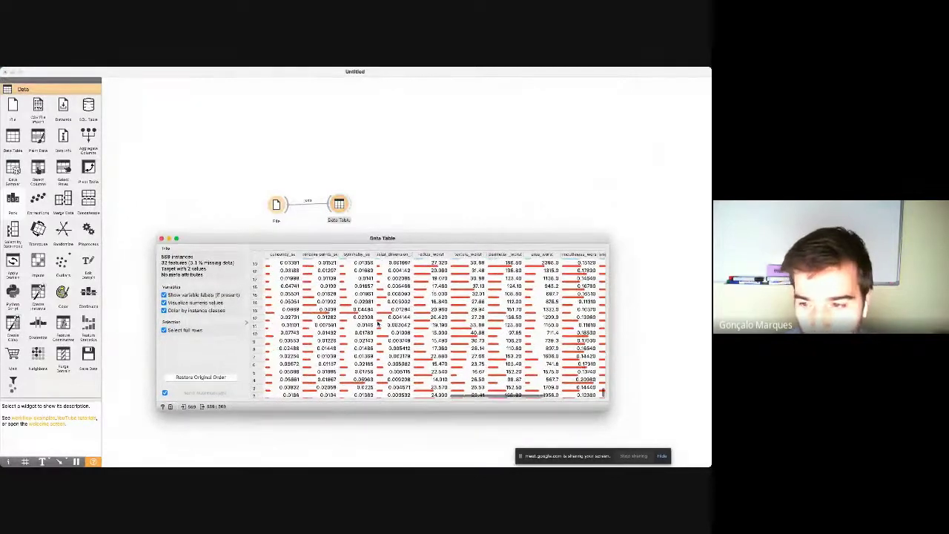
{"action": "scroll", "coordinate": [377, 324], "scroll_direction": "right", "scroll_amount": 5}
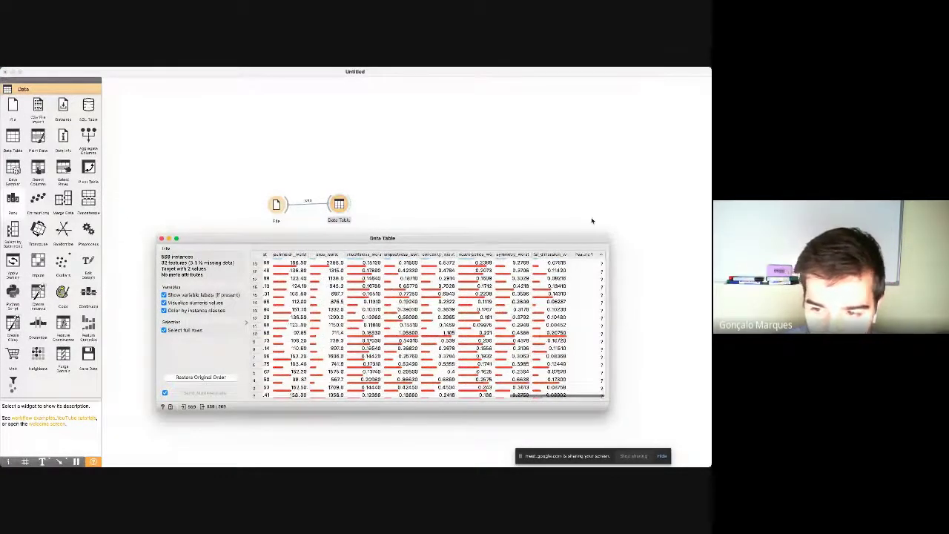
{"action": "scroll", "coordinate": [597, 297], "scroll_direction": "down", "scroll_amount": 10}
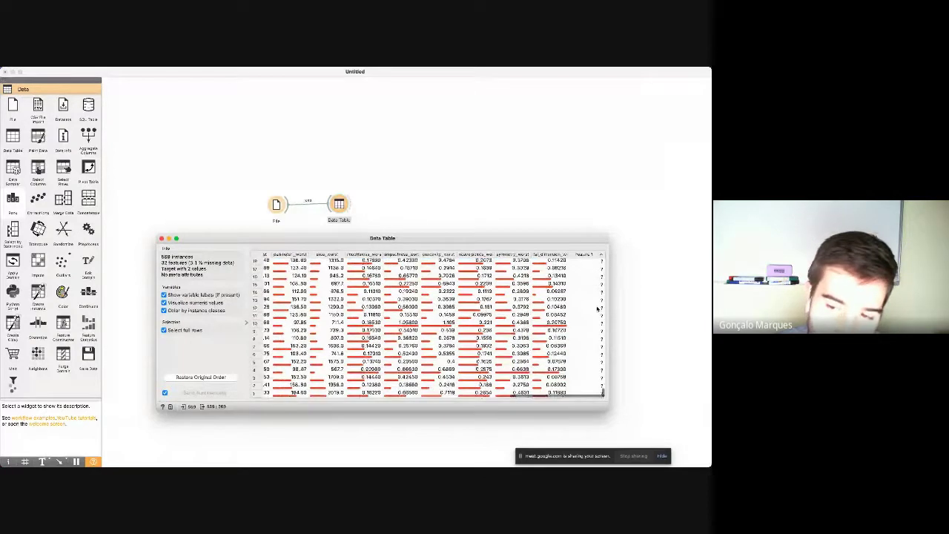
{"action": "scroll", "coordinate": [599, 340], "scroll_direction": "up", "scroll_amount": 10}
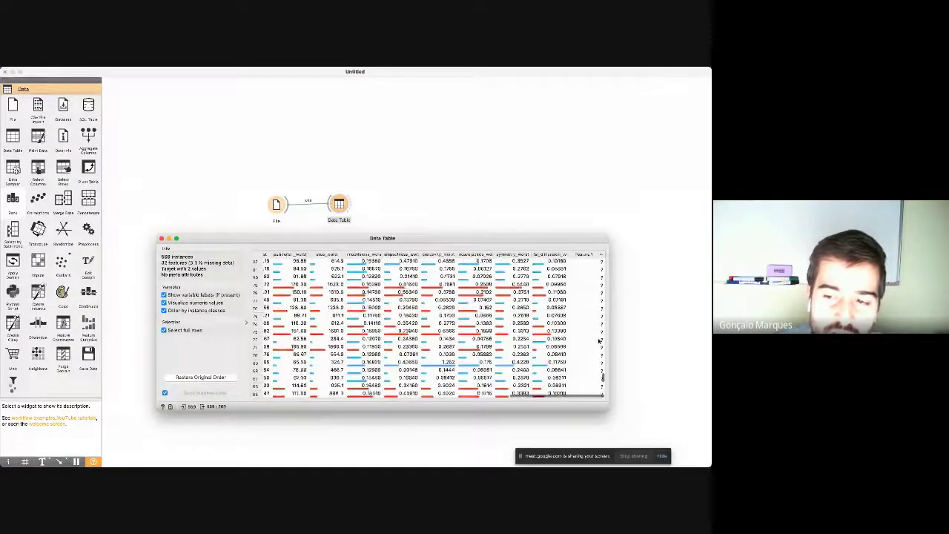
Look back through the Data Table's rows to the upper part of the dataset and close its window
{"action": "scroll", "coordinate": [598, 341], "scroll_direction": "up", "scroll_amount": 10}
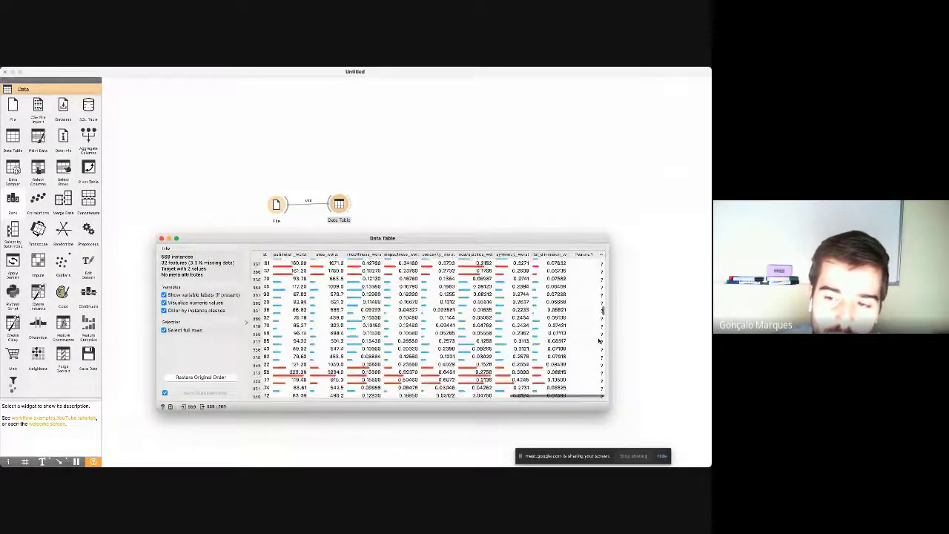
{"action": "scroll", "coordinate": [599, 338], "scroll_direction": "up", "scroll_amount": 5}
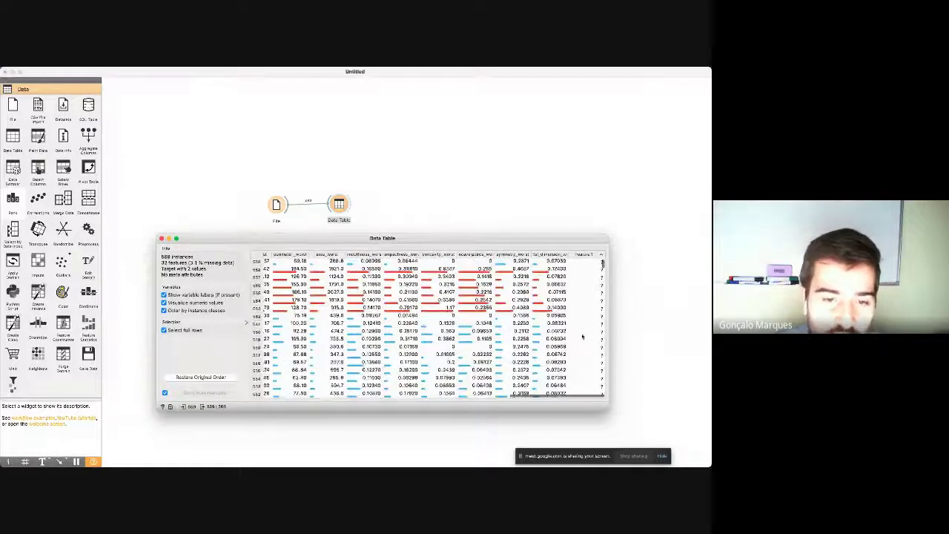
{"action": "left_click", "coordinate": [162, 239]}
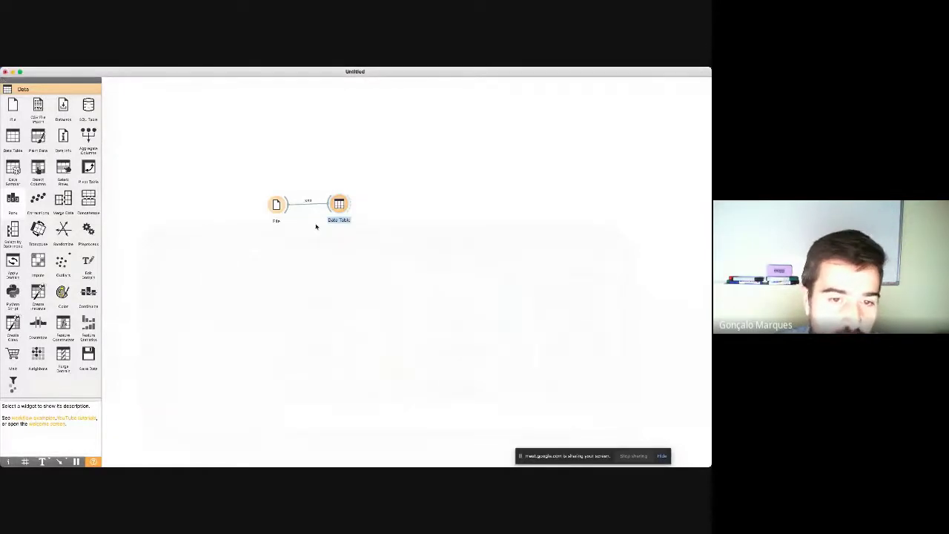
{"action": "right_click", "coordinate": [276, 205]}
{"action": "left_click", "coordinate": [277, 205]}
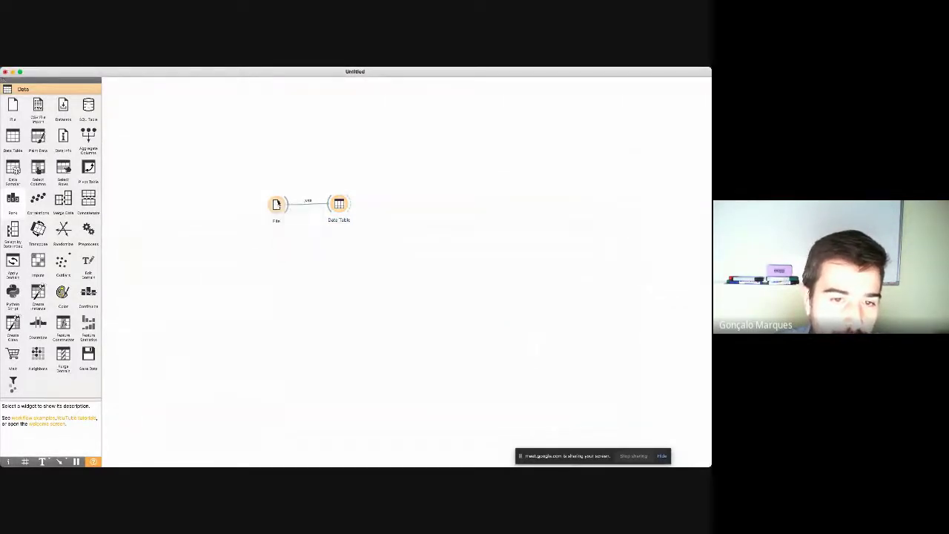
{"action": "right_click", "coordinate": [275, 205]}
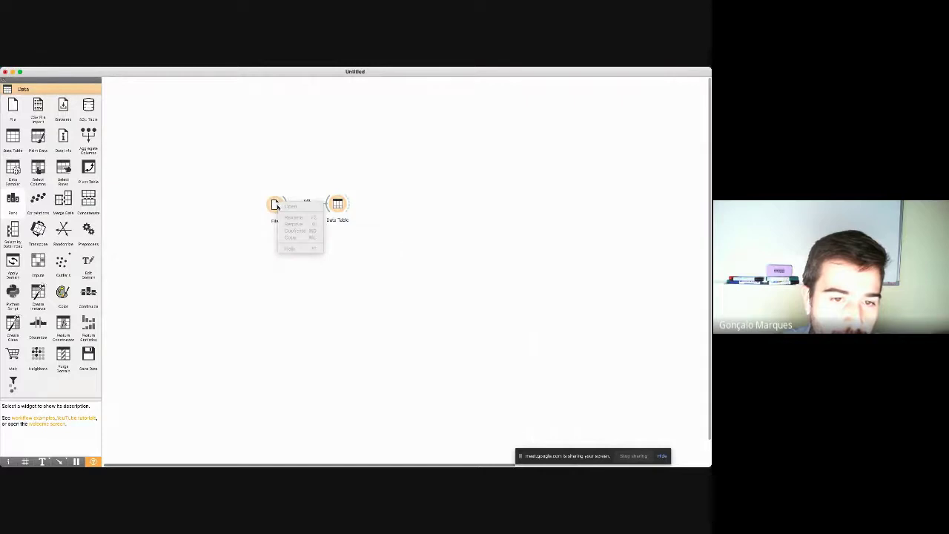
{"action": "right_click", "coordinate": [277, 205]}
{"action": "left_click", "coordinate": [344, 214]}
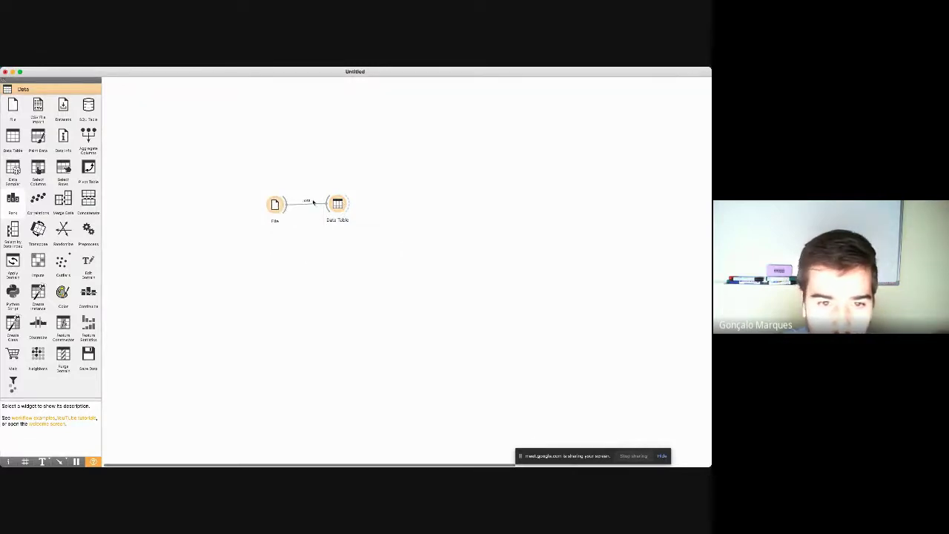
{"action": "right_click", "coordinate": [276, 202]}
{"action": "left_click", "coordinate": [323, 191]}
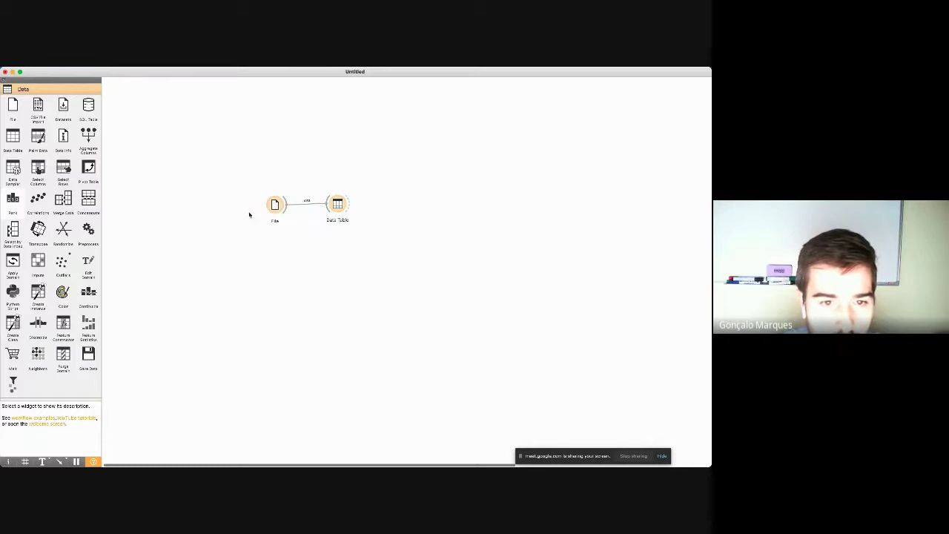
{"action": "right_click", "coordinate": [272, 202]}
{"action": "left_click", "coordinate": [273, 204]}
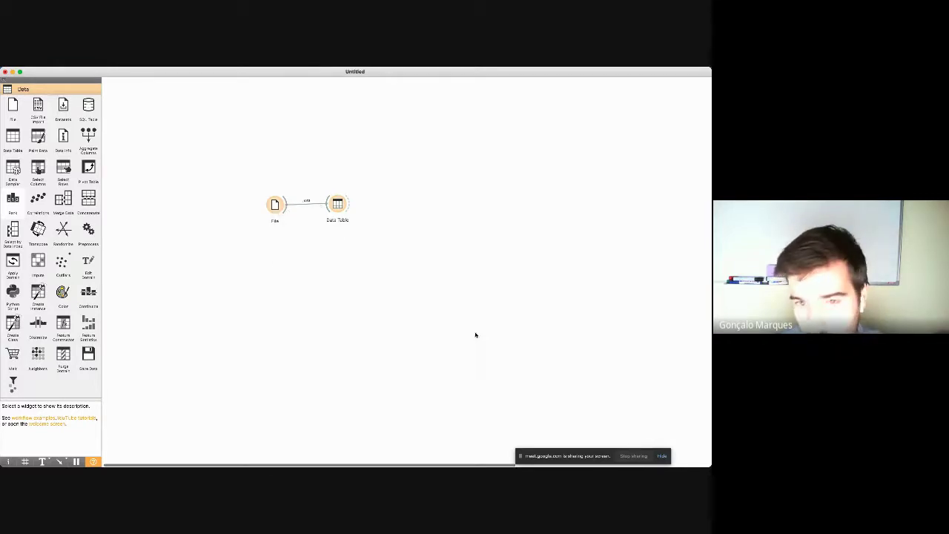
Make the workflow window full screen and open the File widget
{"action": "left_click", "coordinate": [20, 72]}
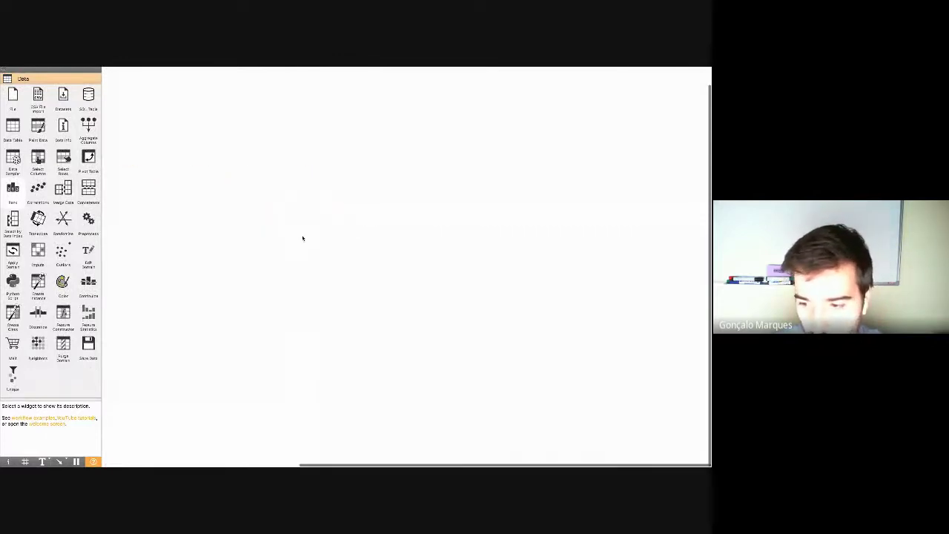
{"action": "right_click", "coordinate": [277, 178]}
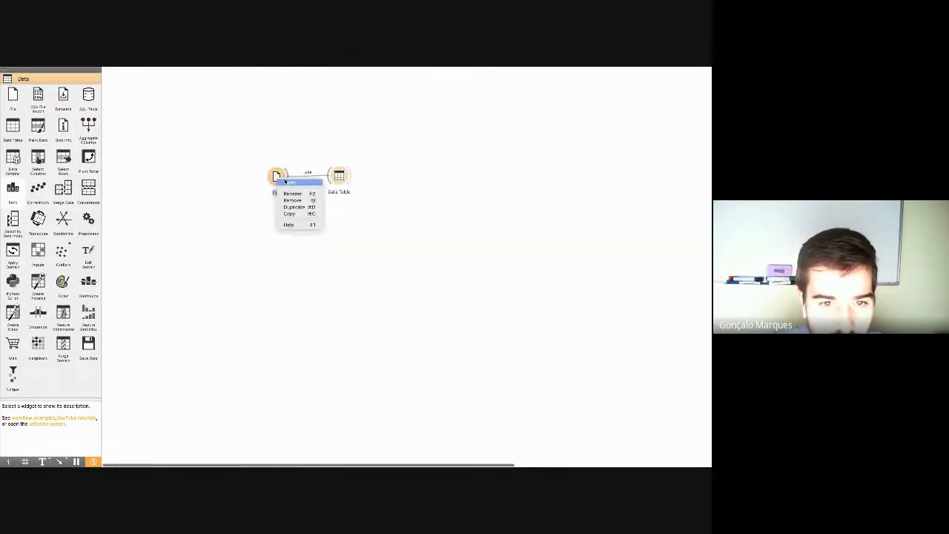
{"action": "left_click", "coordinate": [290, 182]}
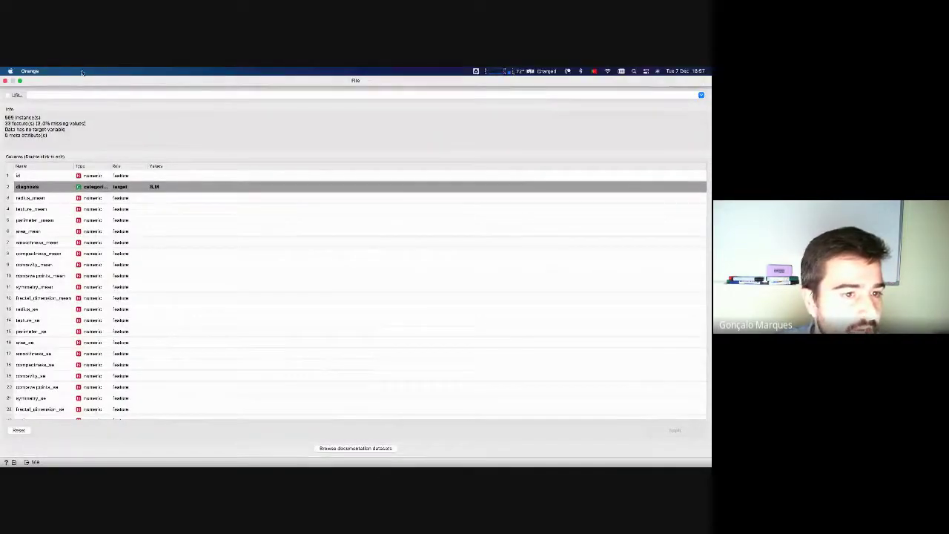
Set the role of the last column, Feature 1, to skip and apply the change
{"action": "scroll", "coordinate": [132, 232], "scroll_direction": "down", "scroll_amount": 5}
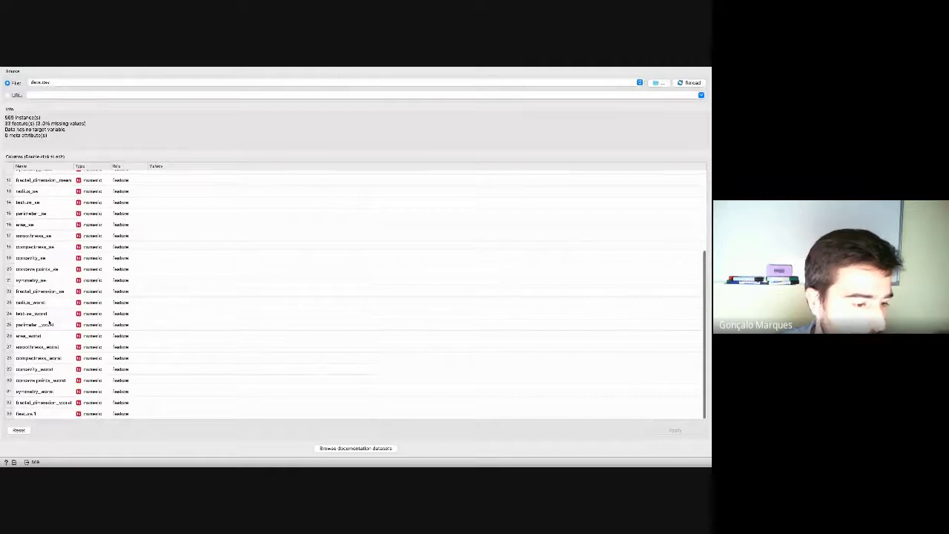
{"action": "left_click", "coordinate": [42, 415]}
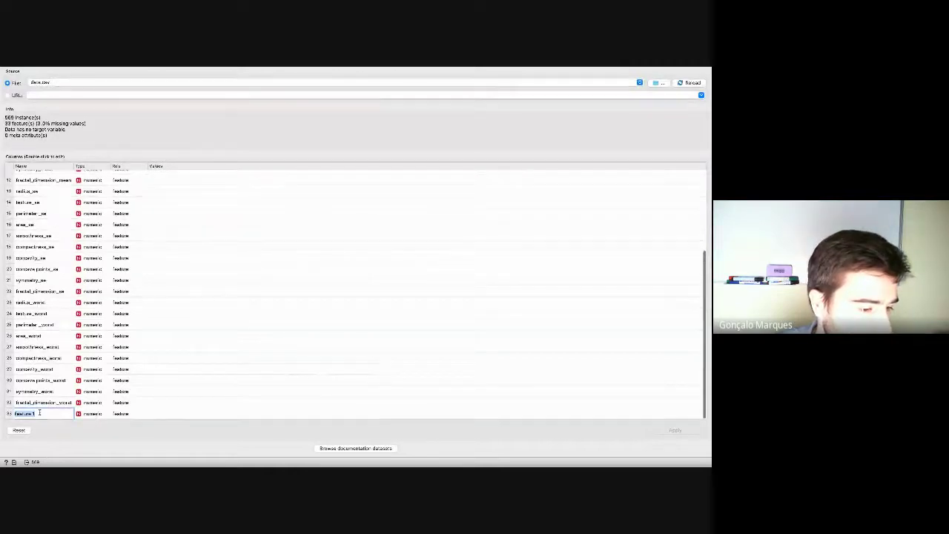
{"action": "left_click", "coordinate": [123, 414]}
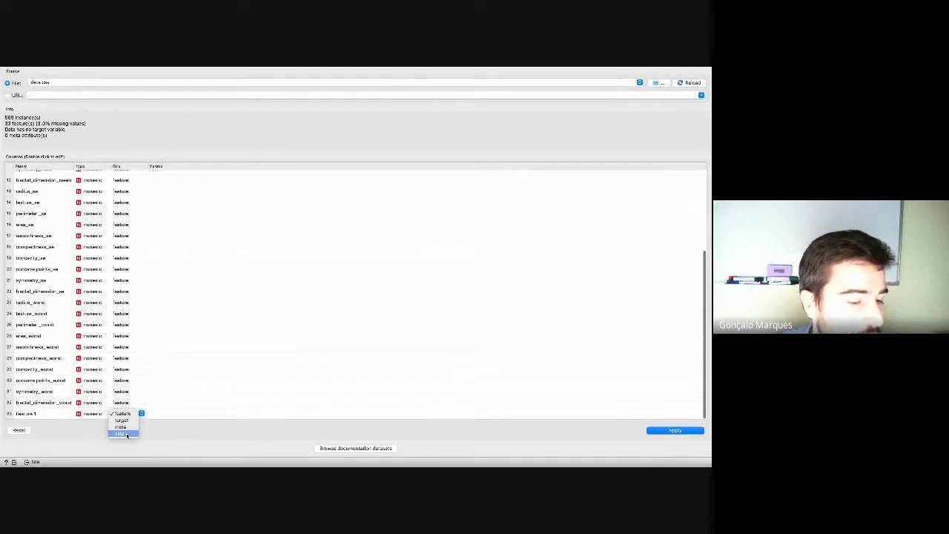
{"action": "left_click", "coordinate": [122, 433]}
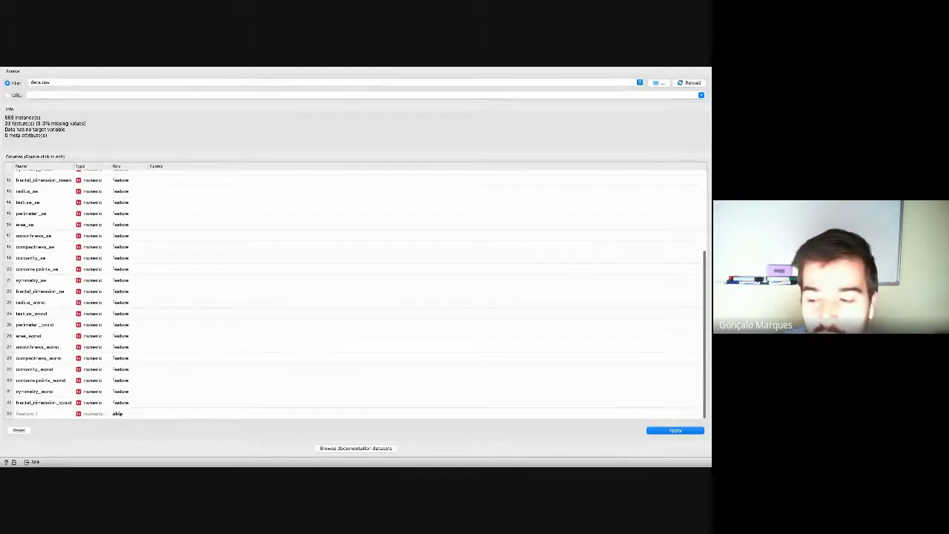
{"action": "left_click", "coordinate": [666, 432]}
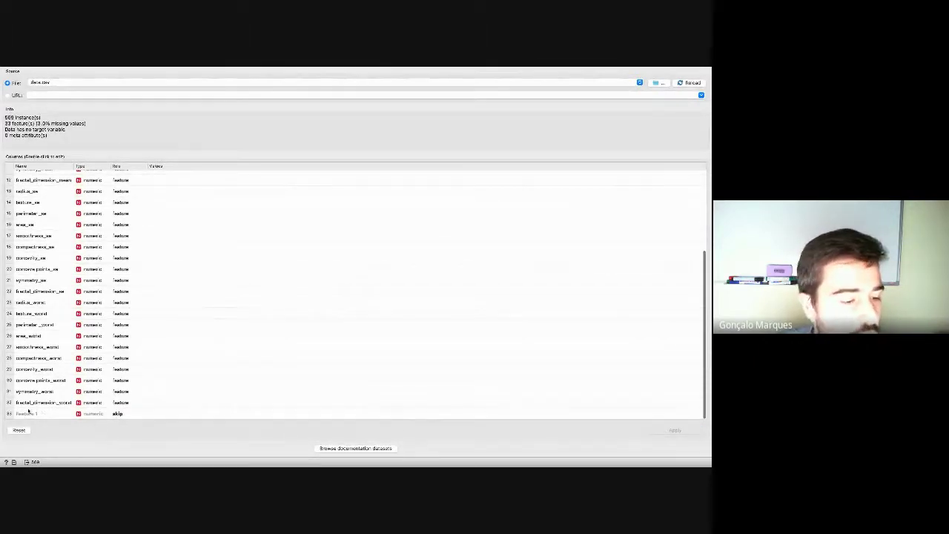
Check the roles of all columns in the File widget's list and close its window
{"action": "scroll", "coordinate": [16, 400], "scroll_direction": "up", "scroll_amount": 4}
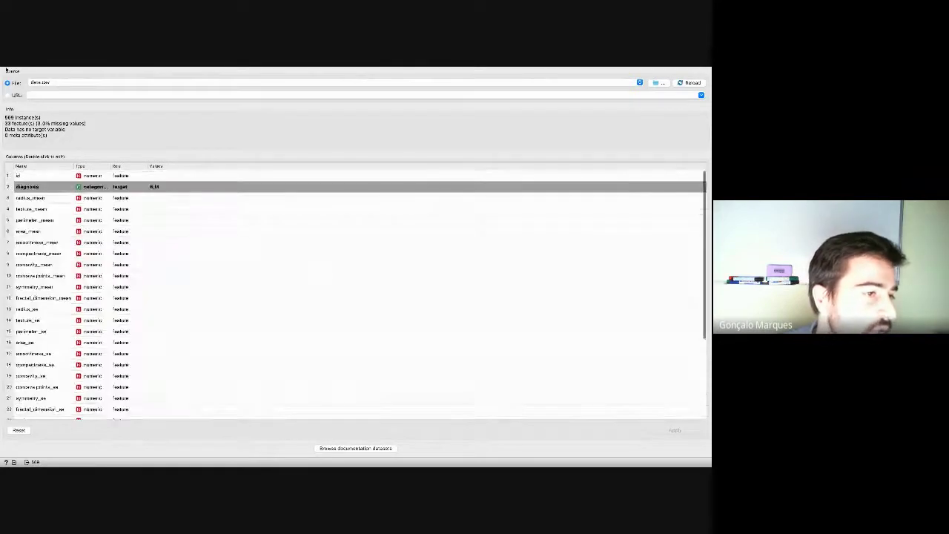
{"action": "scroll", "coordinate": [36, 228], "scroll_direction": "down", "scroll_amount": 3}
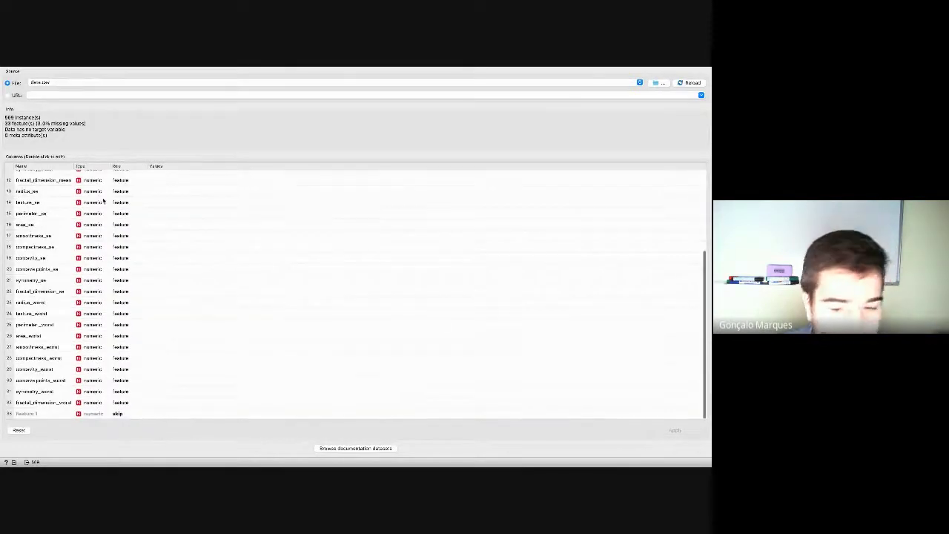
{"action": "scroll", "coordinate": [439, 323], "scroll_direction": "up", "scroll_amount": 3}
{"action": "scroll", "coordinate": [438, 324], "scroll_direction": "down", "scroll_amount": 4}
{"action": "scroll", "coordinate": [437, 324], "scroll_direction": "up", "scroll_amount": 4}
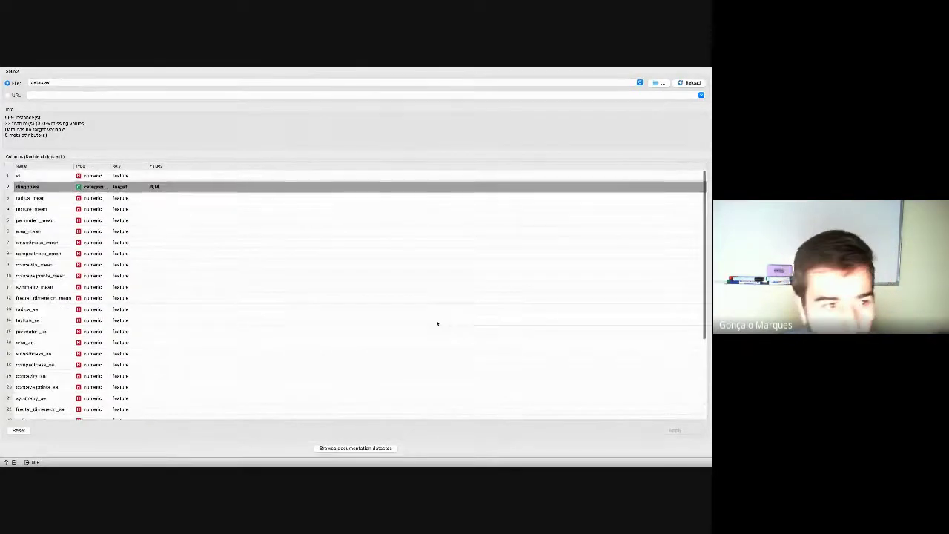
{"action": "mouse_move", "coordinate": [6, 83]}
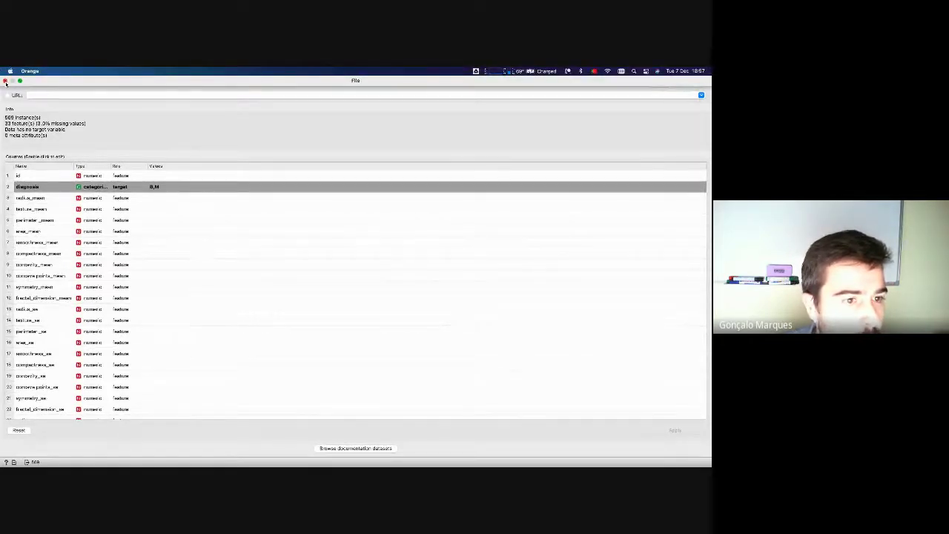
{"action": "left_click", "coordinate": [5, 81]}
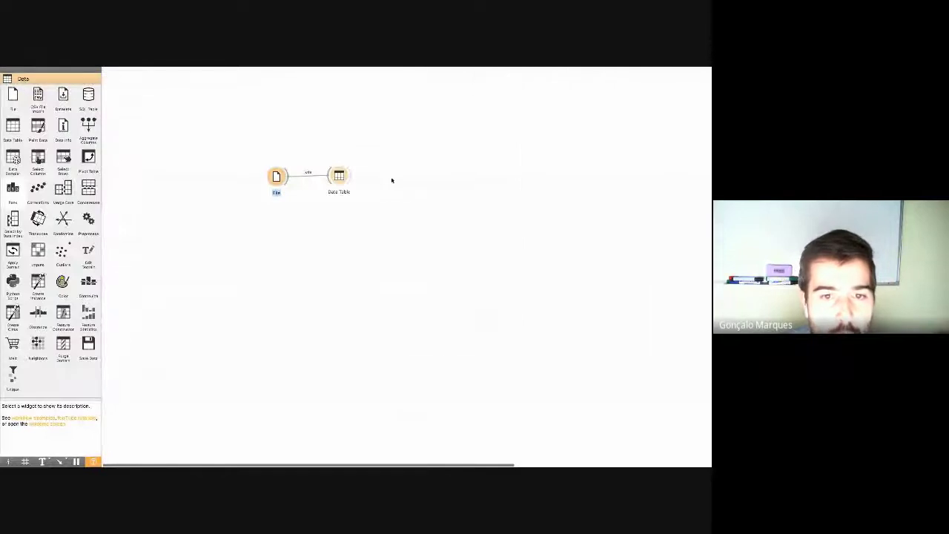
Move the Data Table widget above the File widget and add a Test and Score widget to the right of File
{"action": "left_click_drag", "start_coordinate": [337, 175], "coordinate": [312, 126]}
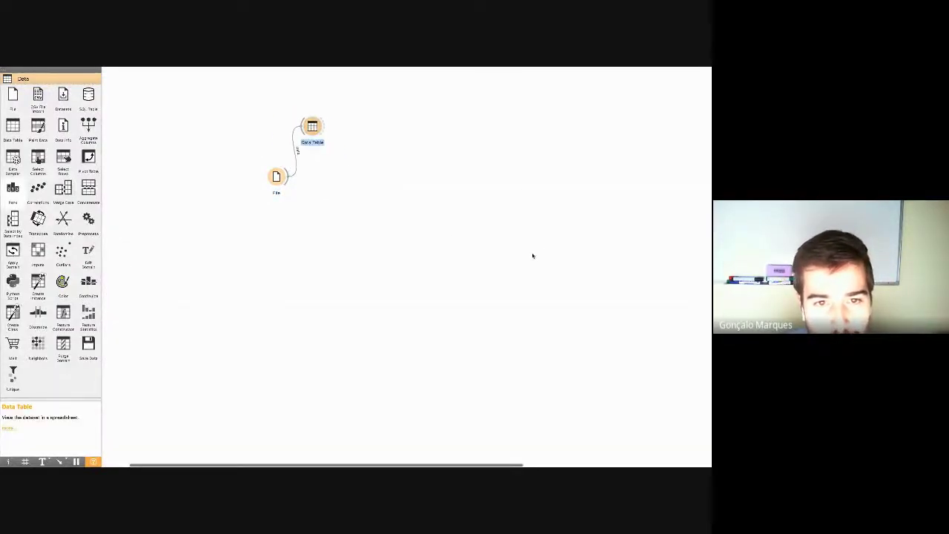
{"action": "left_click", "coordinate": [311, 218]}
{"action": "right_click", "coordinate": [359, 213]}
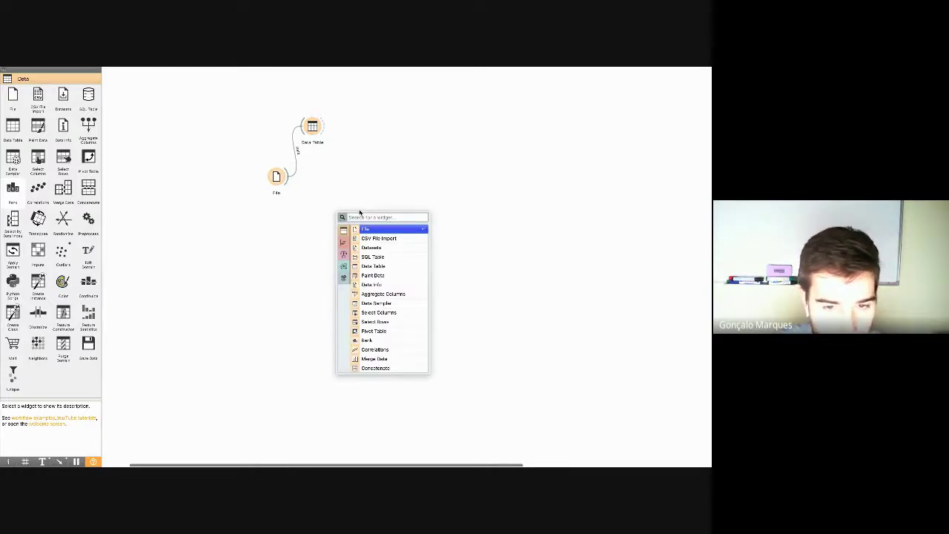
{"action": "type", "text": "test"}
{"action": "key", "text": "Return"}
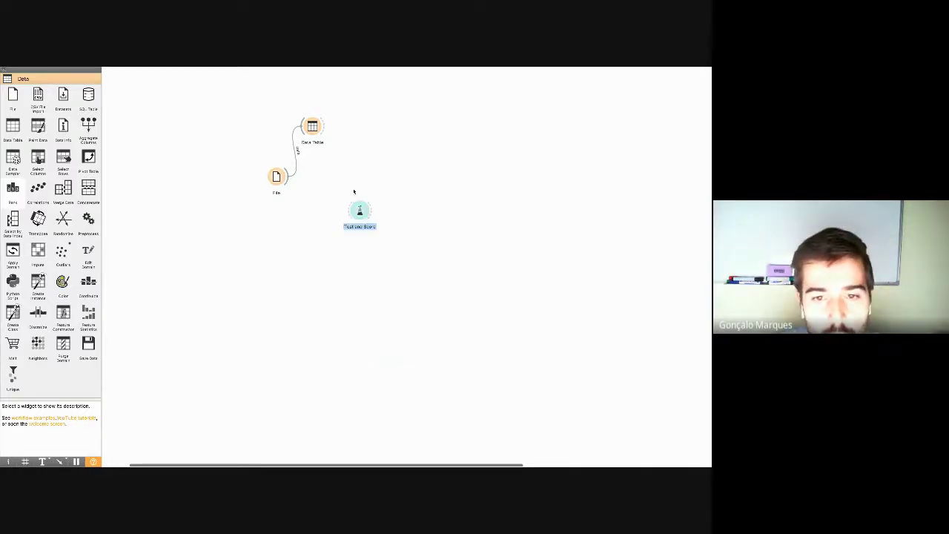
{"action": "left_click_drag", "start_coordinate": [362, 213], "coordinate": [389, 176]}
{"action": "left_click", "coordinate": [306, 180]}
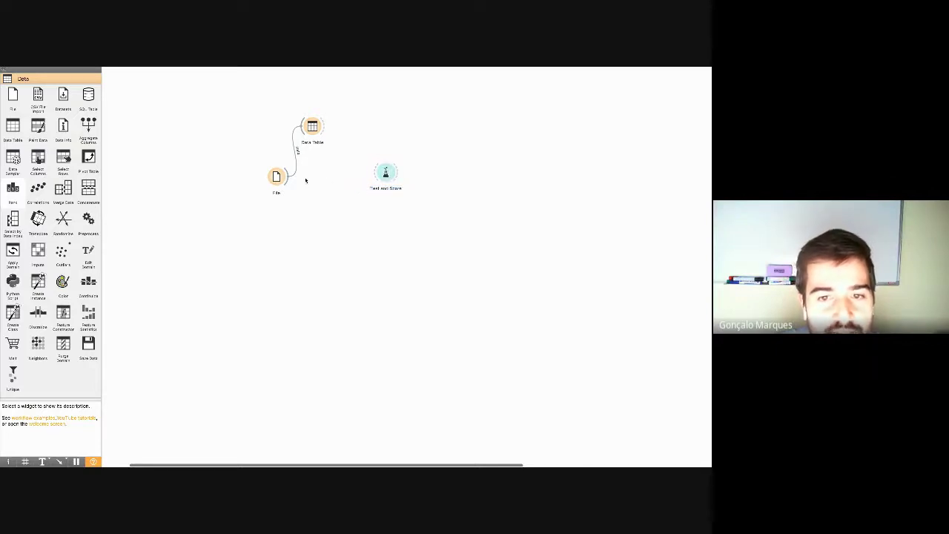
Shift the File widget slightly to the left and connect its data output to Test and Score
{"action": "left_click_drag", "start_coordinate": [276, 176], "coordinate": [251, 175]}
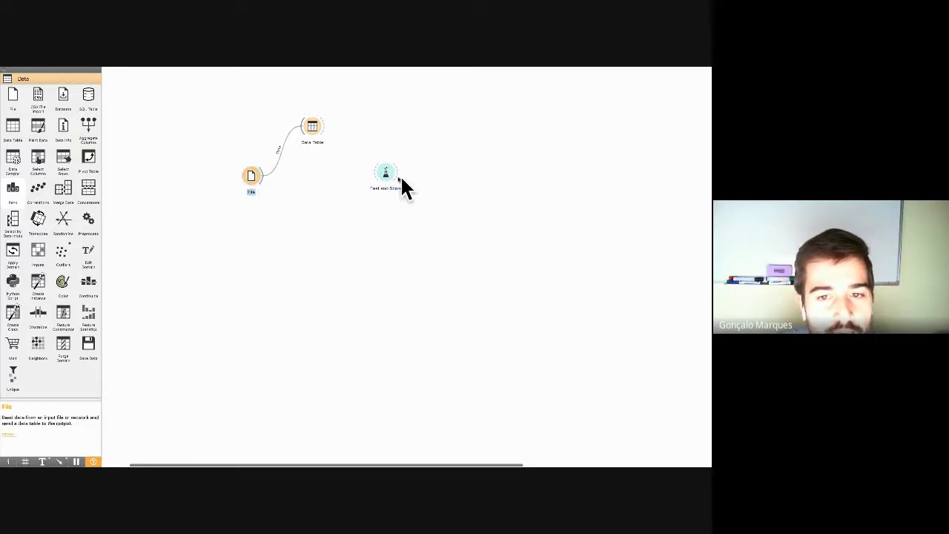
{"action": "left_click", "coordinate": [392, 176]}
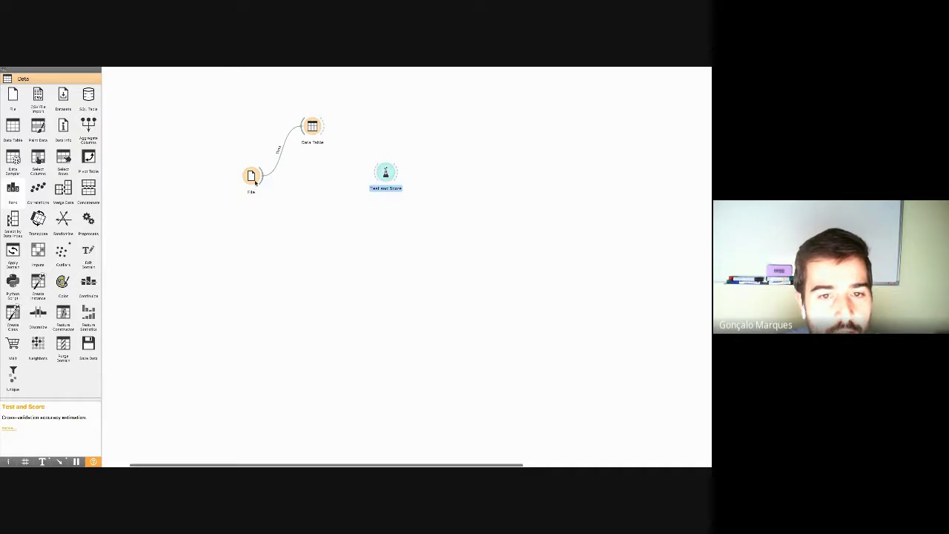
{"action": "left_click_drag", "start_coordinate": [263, 178], "coordinate": [384, 174]}
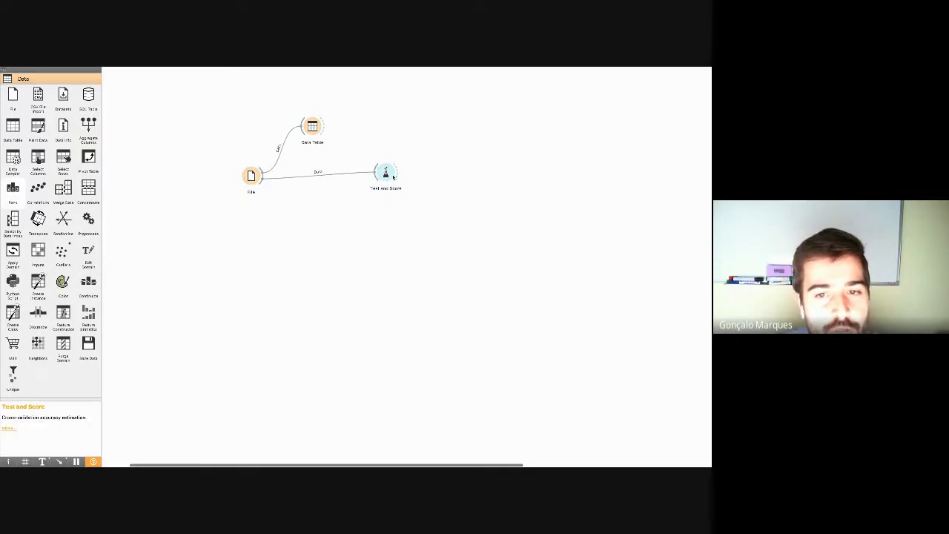
Add a Neural Network widget below the link between File and Test and Score, and connect it to Test and Score as learner
{"action": "right_click", "coordinate": [318, 217]}
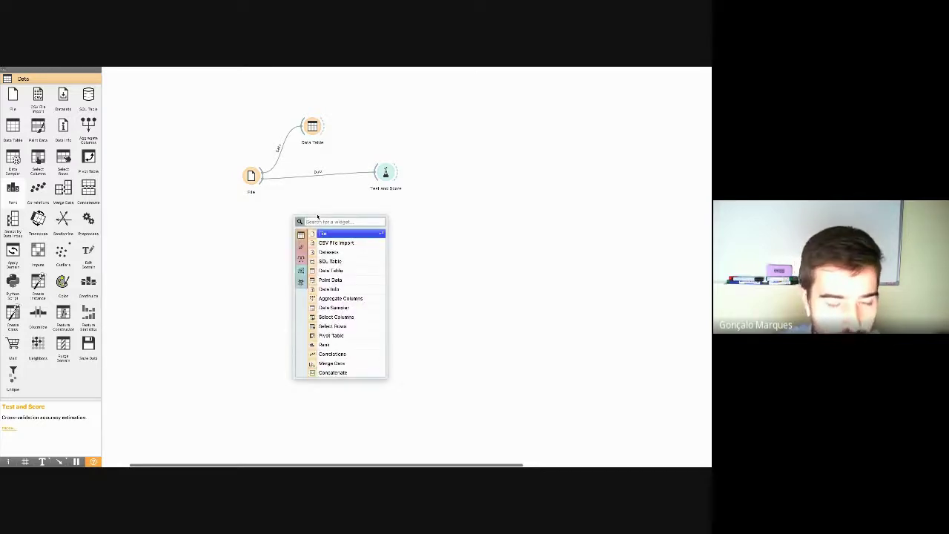
{"action": "type", "text": "neur"}
{"action": "key", "text": "Return"}
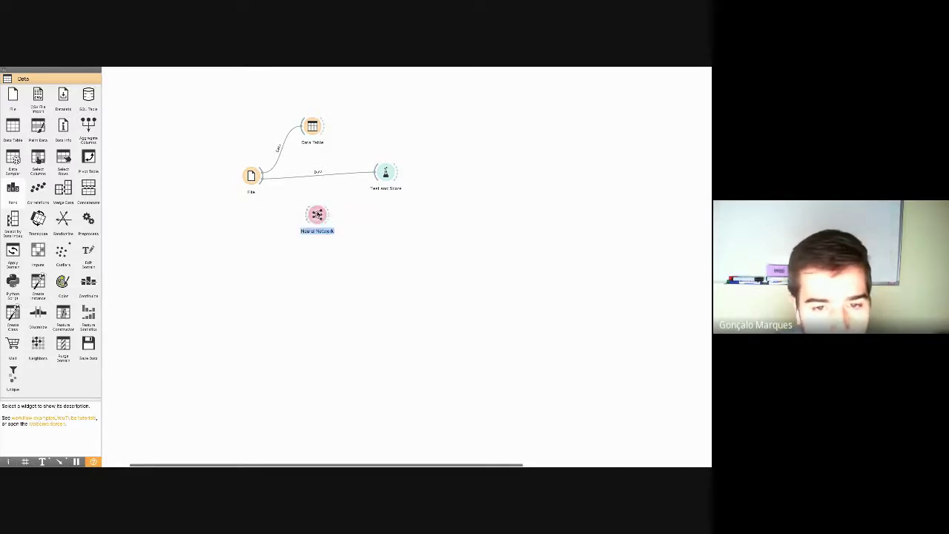
{"action": "left_click_drag", "start_coordinate": [327, 214], "coordinate": [380, 170]}
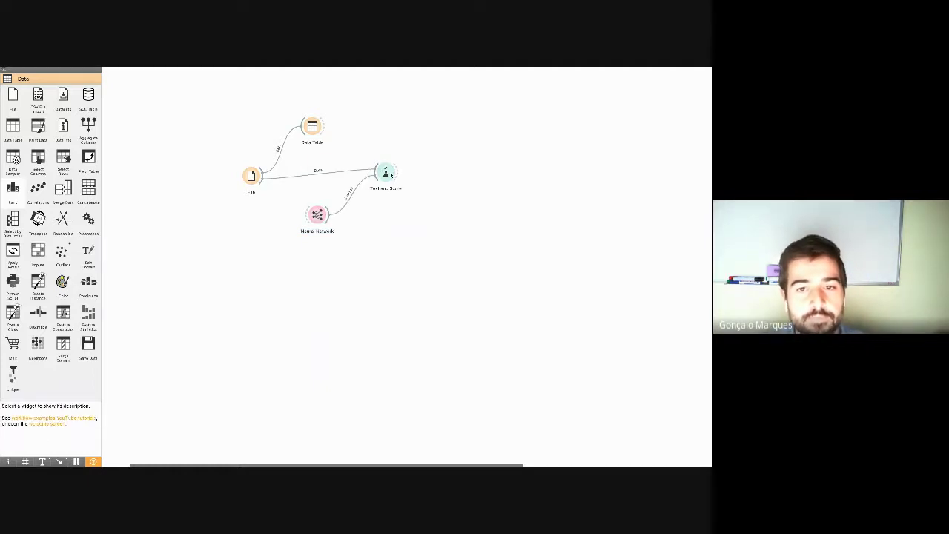
Open Test and Score to view the Neural Network's evaluation results and take the window out of full screen
{"action": "left_click", "coordinate": [390, 174]}
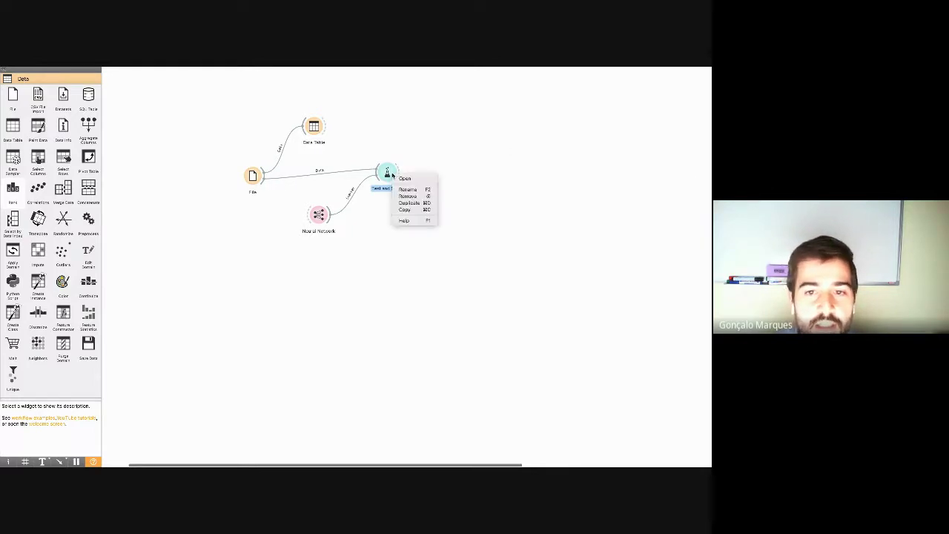
{"action": "double_click", "coordinate": [390, 173]}
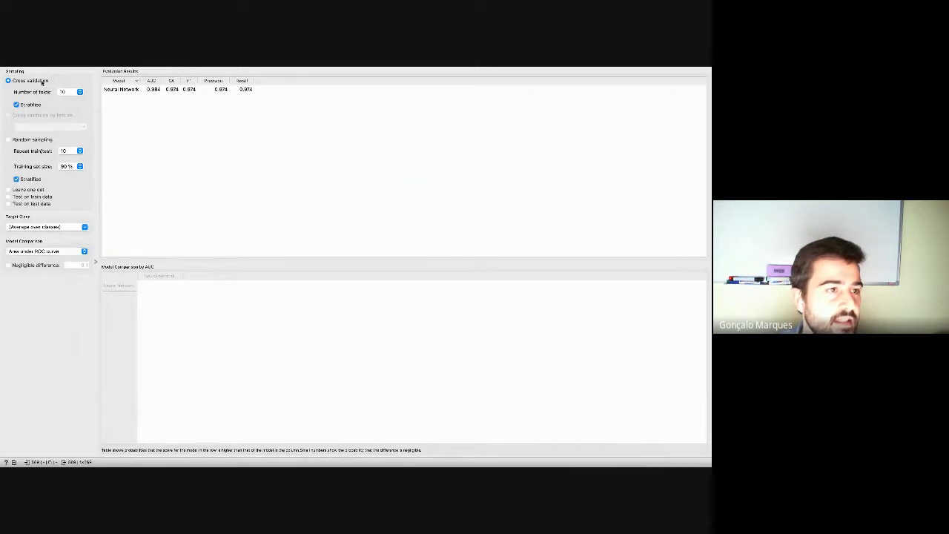
{"action": "mouse_move", "coordinate": [2, 70]}
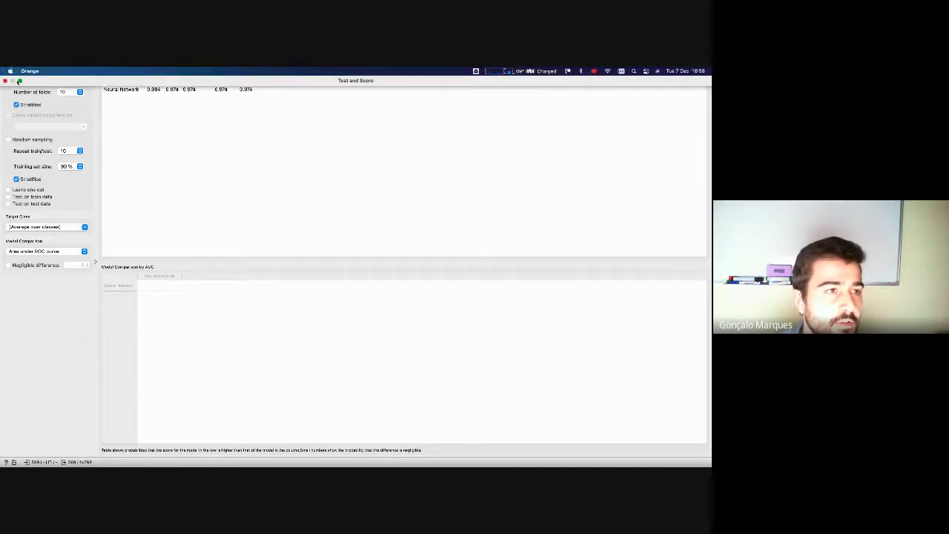
{"action": "left_click", "coordinate": [20, 81]}
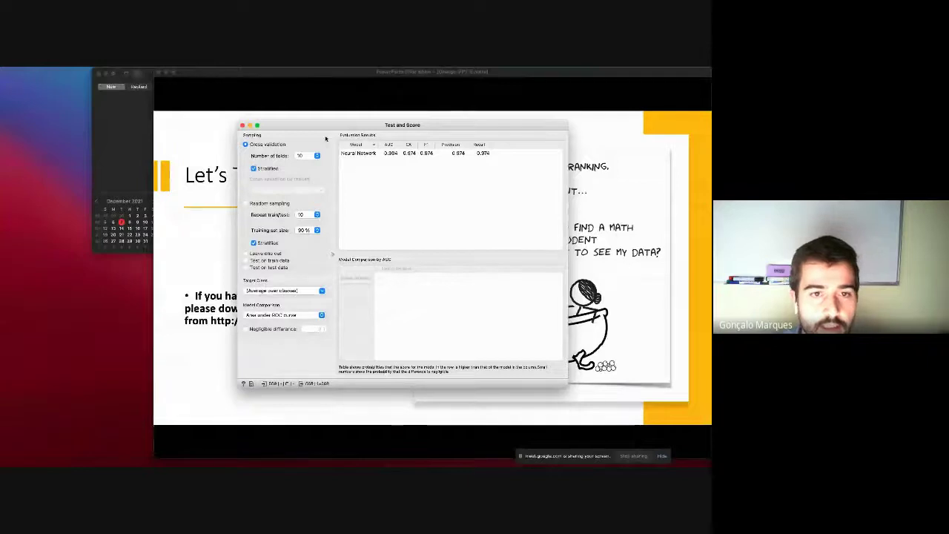
Switch to the Orange workflow window and take it out of full screen
{"action": "mouse_move", "coordinate": [11, 205]}
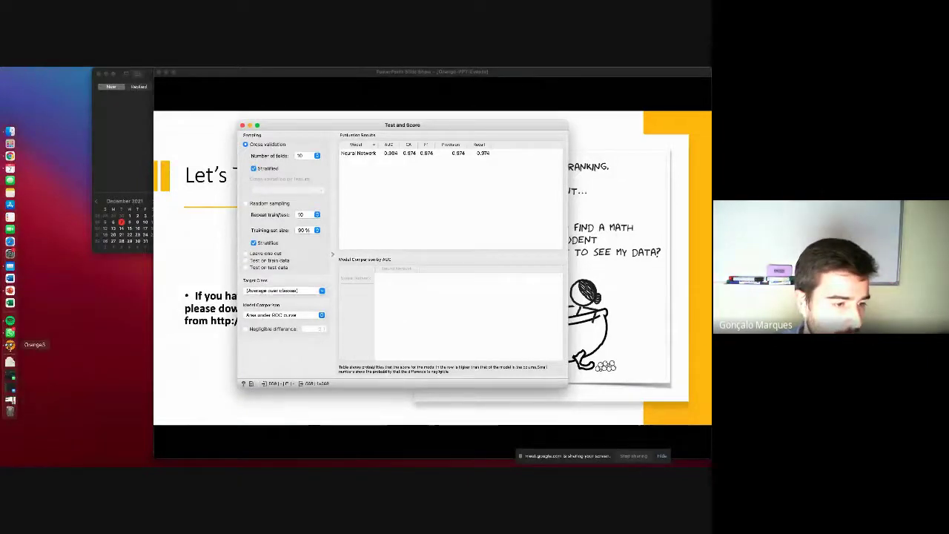
{"action": "left_click", "coordinate": [9, 402]}
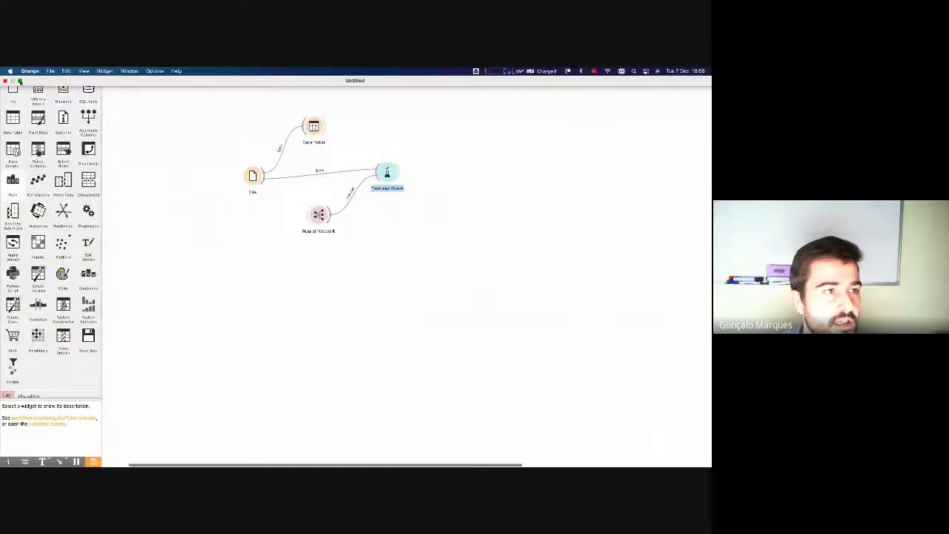
{"action": "left_click", "coordinate": [19, 80]}
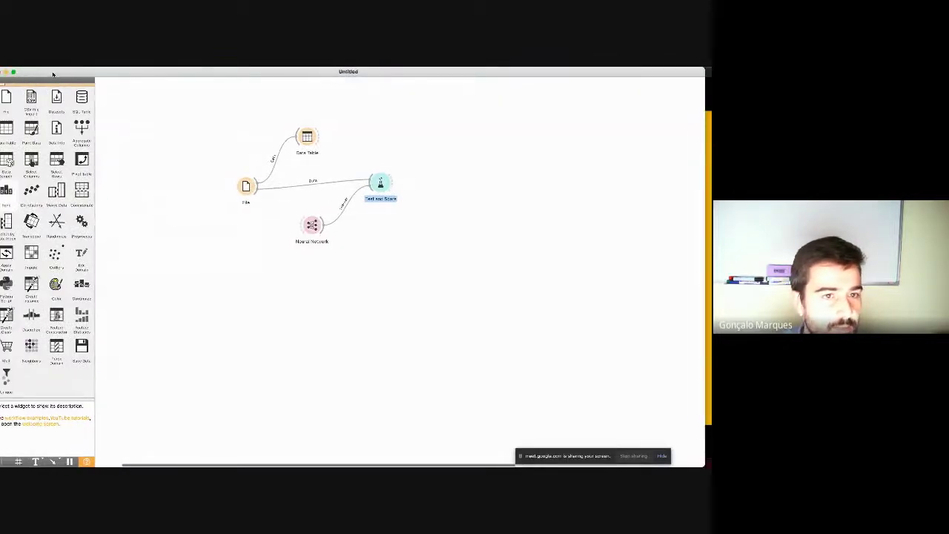
{"action": "key", "text": "super+Tab"}
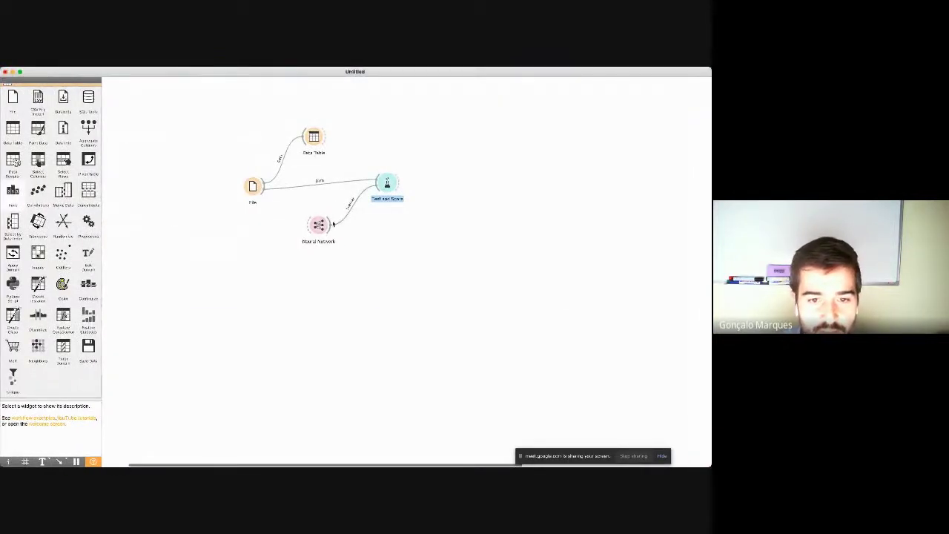
Set the Neural Network widget's number of neurons in hidden layers to 25
{"action": "double_click", "coordinate": [317, 225]}
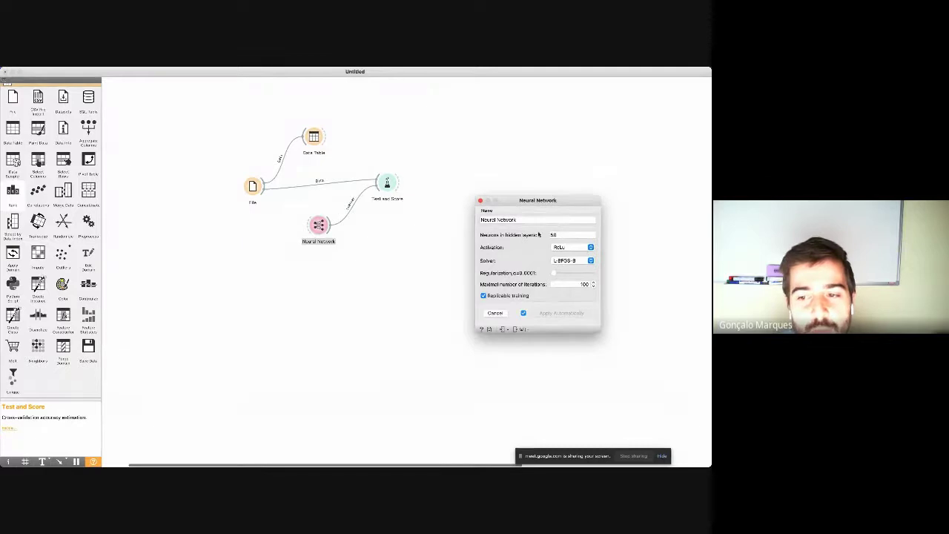
{"action": "double_click", "coordinate": [567, 235]}
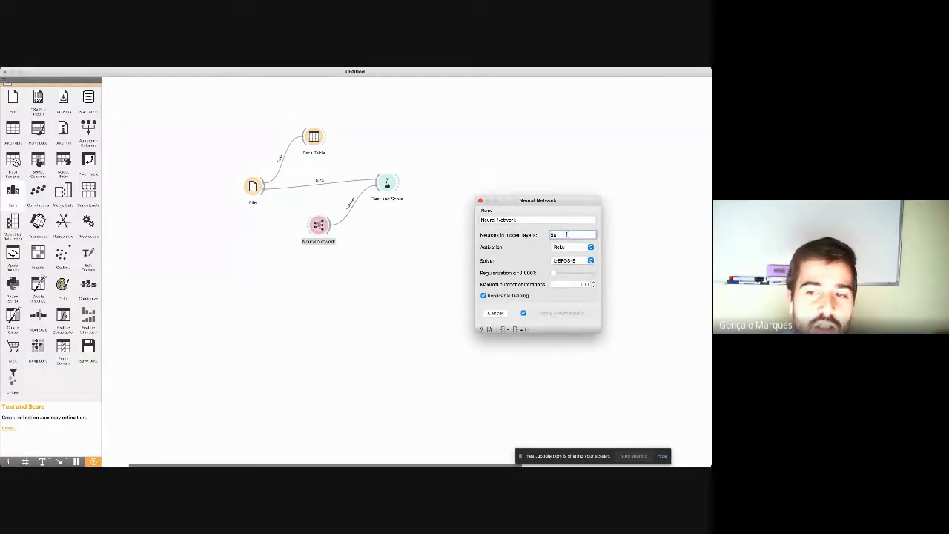
{"action": "type", "text": "25"}
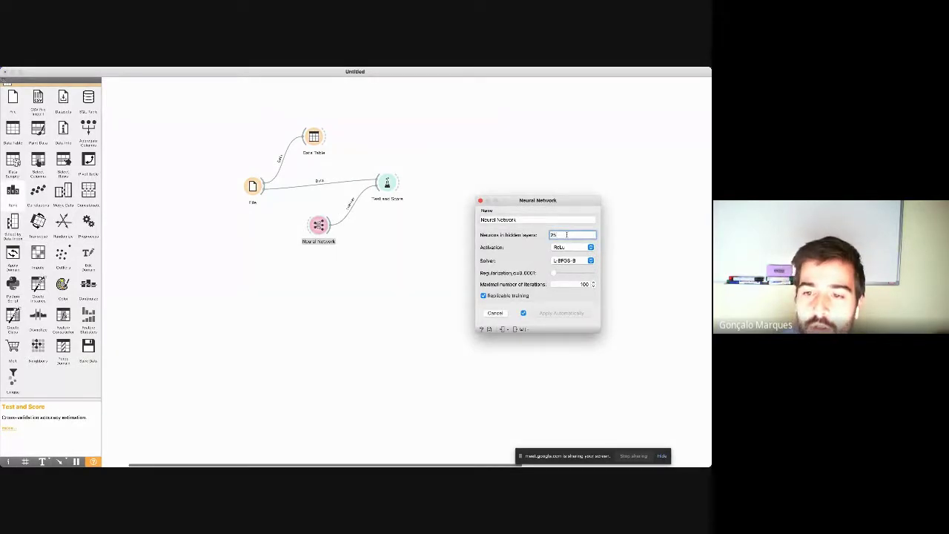
{"action": "double_click", "coordinate": [567, 235]}
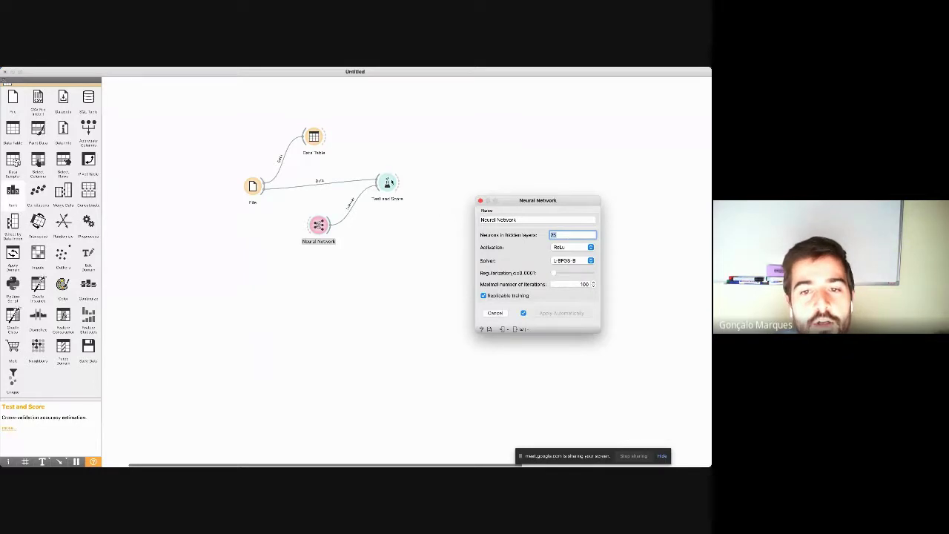
Check the Neural Network's updated evaluation results in Test and Score, and close the results window
{"action": "double_click", "coordinate": [390, 183]}
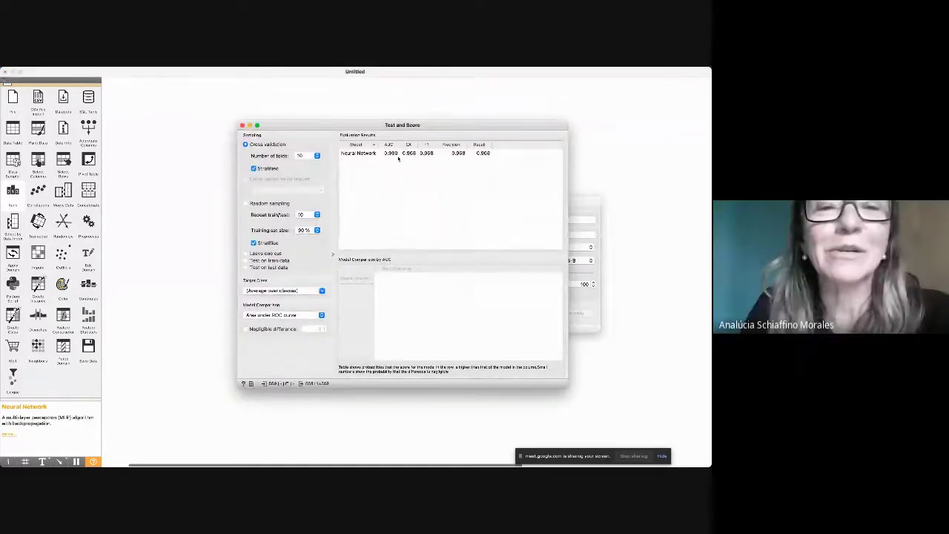
{"action": "left_click", "coordinate": [242, 125]}
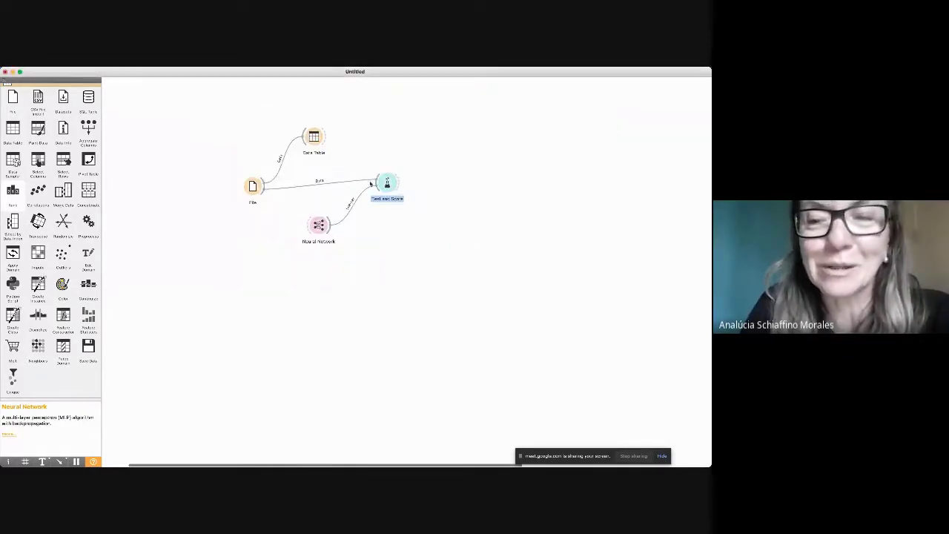
{"action": "left_click", "coordinate": [419, 224]}
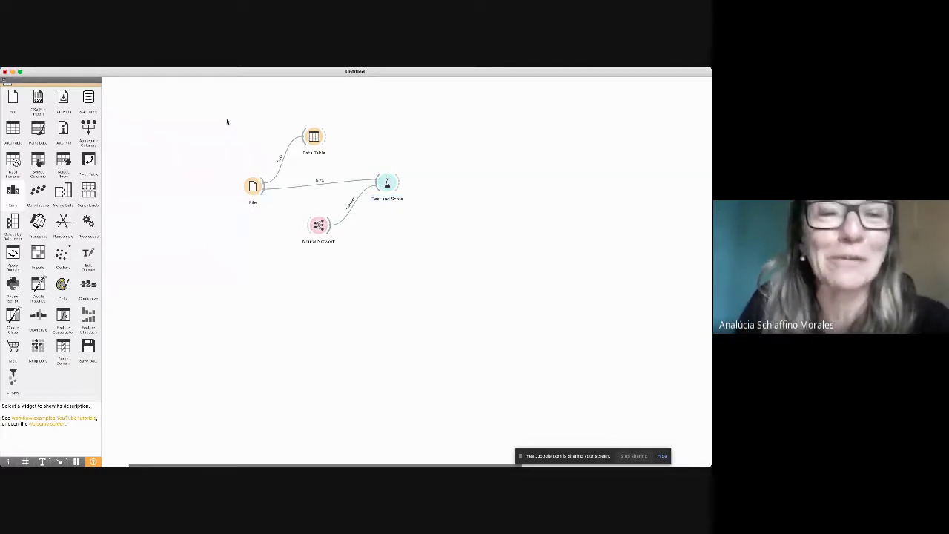
{"action": "left_click_drag", "start_coordinate": [227, 121], "coordinate": [448, 285]}
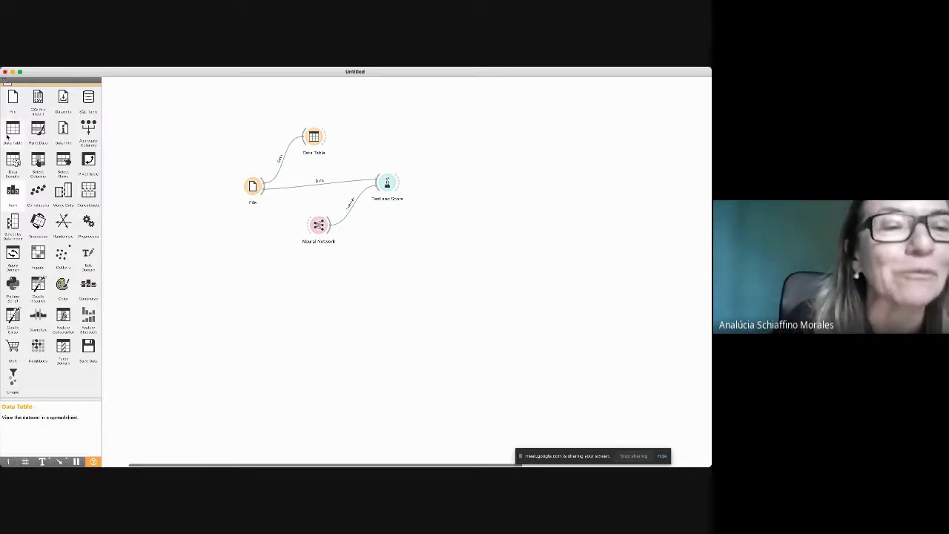
Search the canvas widget list for "test" and close the list without adding a widget
{"action": "right_click", "coordinate": [450, 168]}
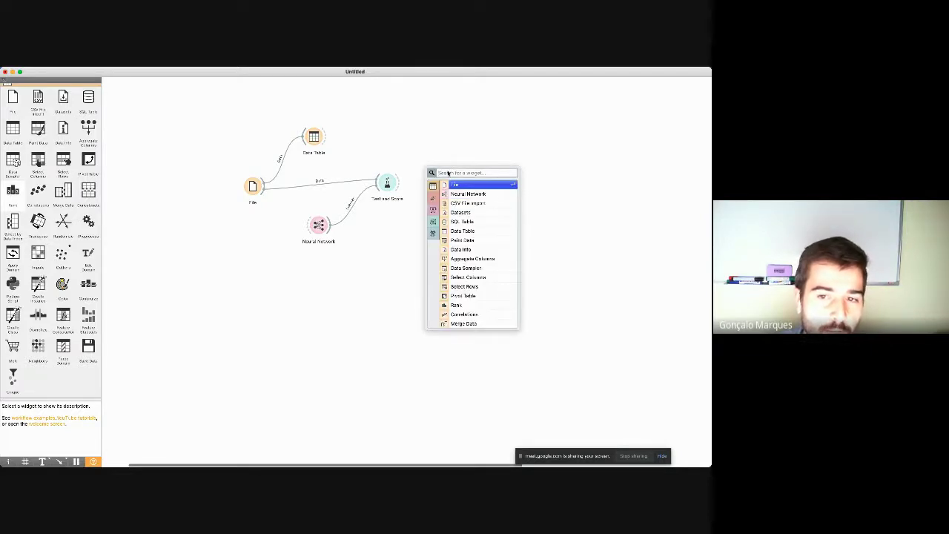
{"action": "type", "text": "test"}
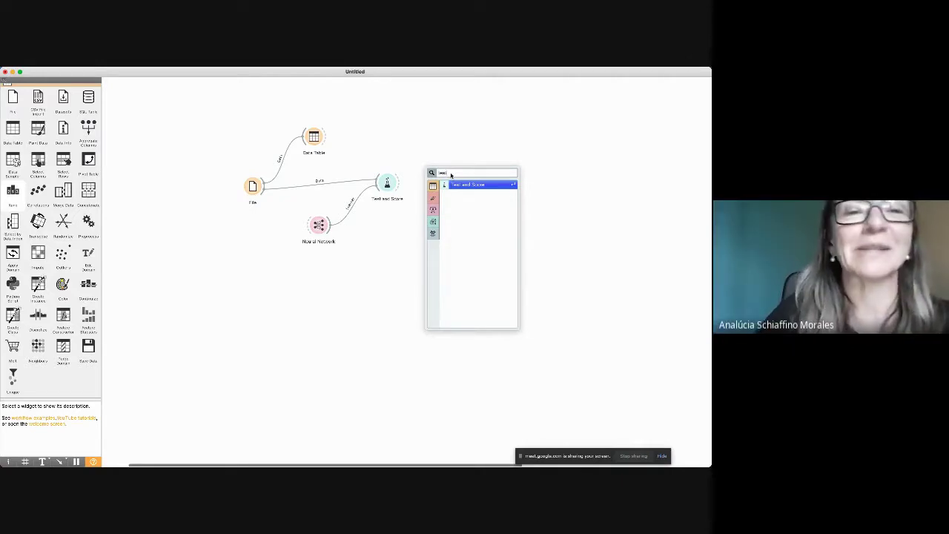
{"action": "key", "text": "BackSpace"}
{"action": "key", "text": "BackSpace"}
{"action": "key", "text": "BackSpace"}
{"action": "key", "text": "BackSpace"}
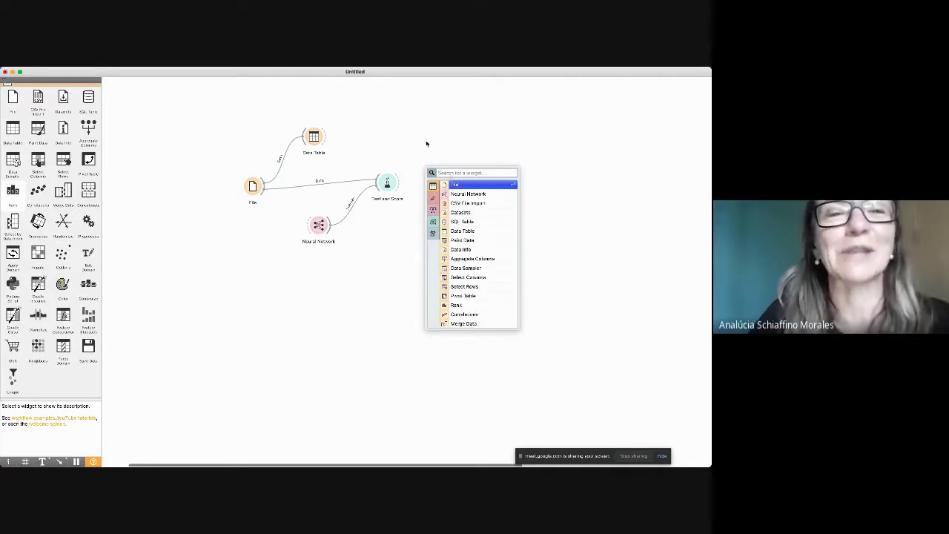
{"action": "key", "text": "Escape"}
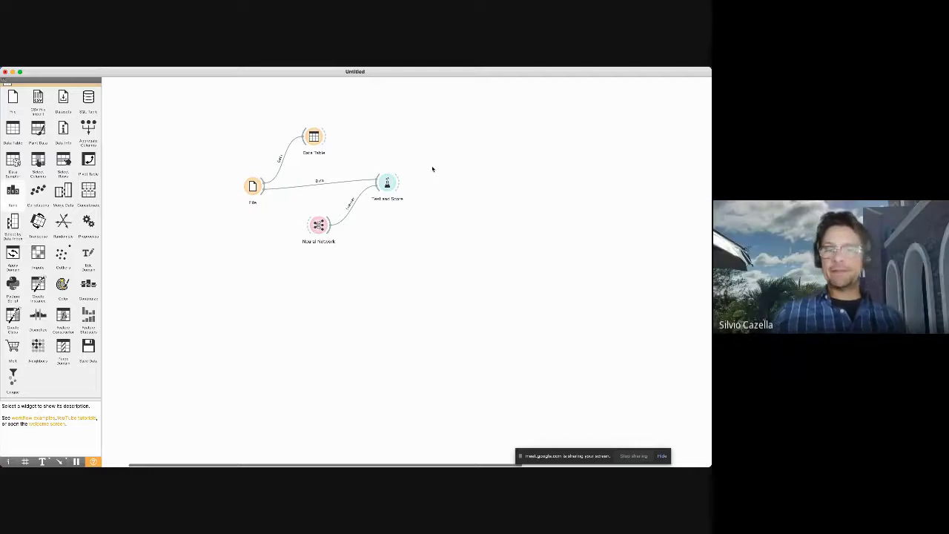
{"action": "right_click", "coordinate": [432, 170]}
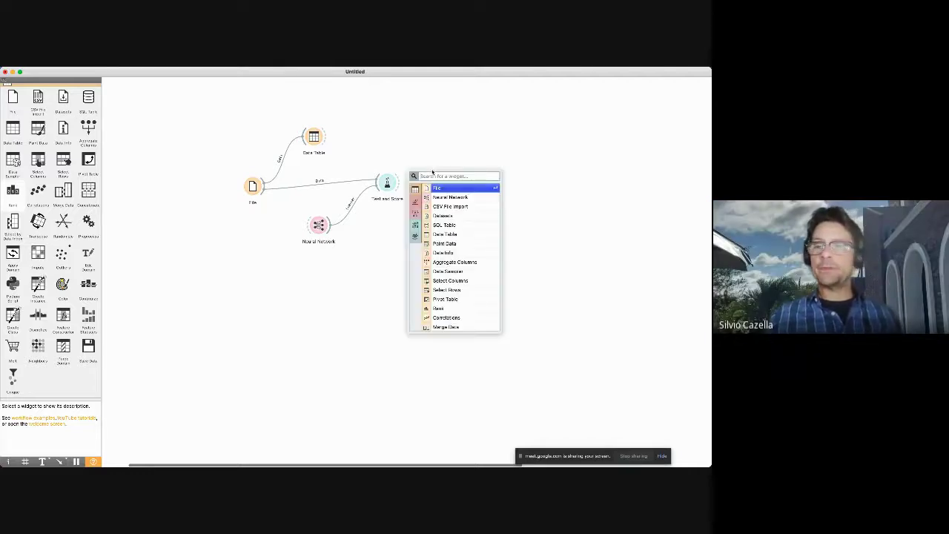
{"action": "key", "text": "Escape"}
Collapse the Data category in the widget toolbox and expand the Evaluate category
{"action": "left_click", "coordinate": [12, 88]}
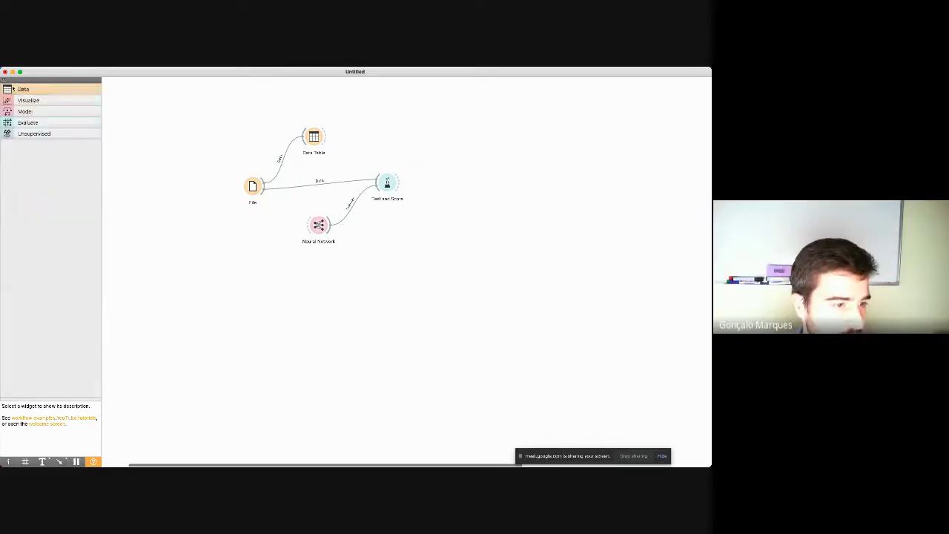
{"action": "left_click", "coordinate": [27, 122]}
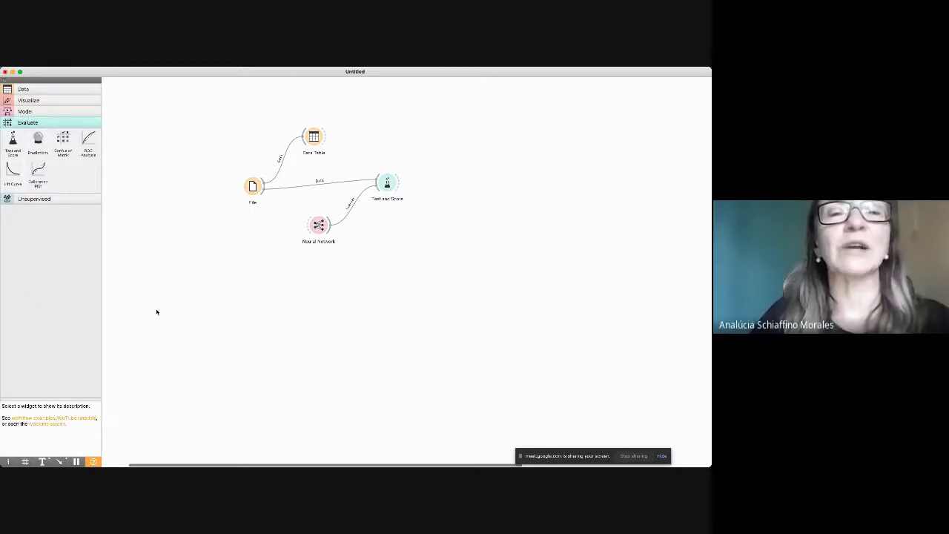
{"action": "right_click", "coordinate": [426, 148]}
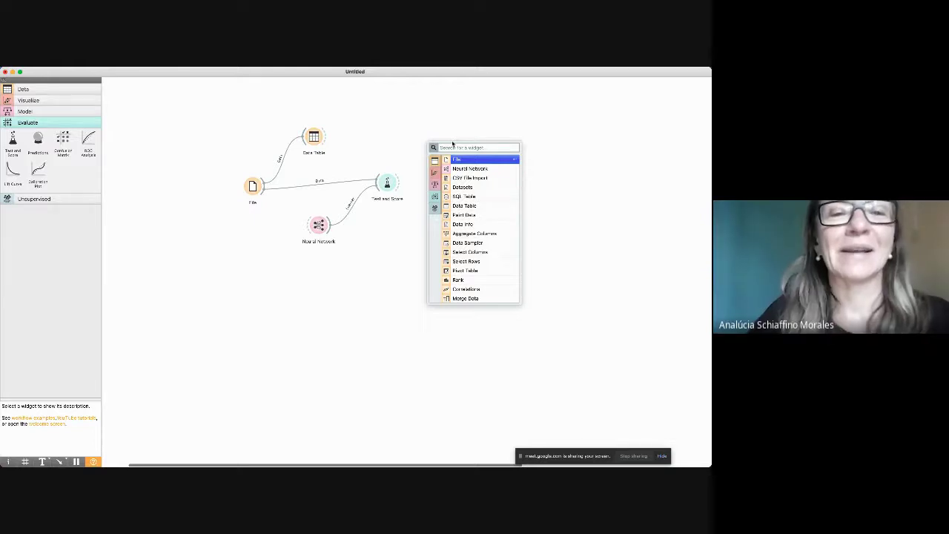
{"action": "left_click", "coordinate": [436, 174]}
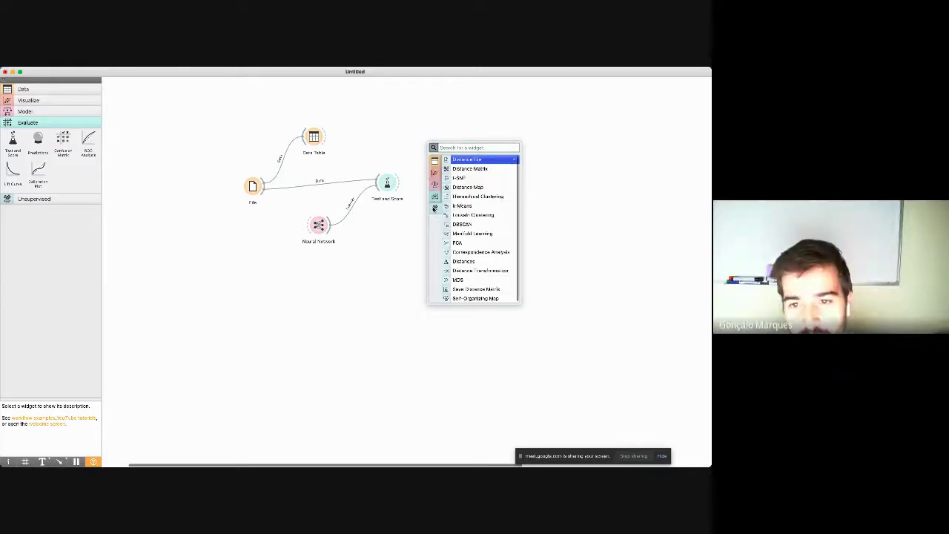
{"action": "mouse_move", "coordinate": [435, 161]}
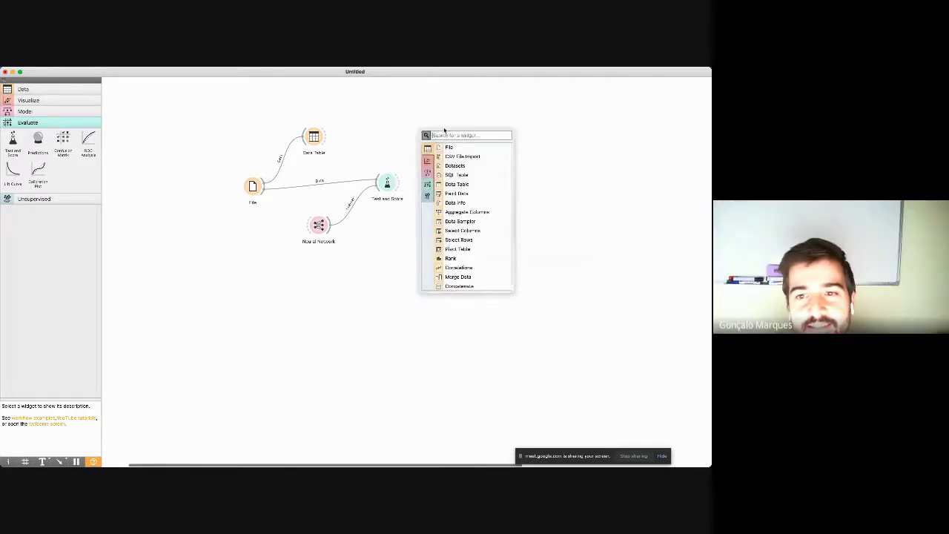
{"action": "right_click", "coordinate": [448, 125]}
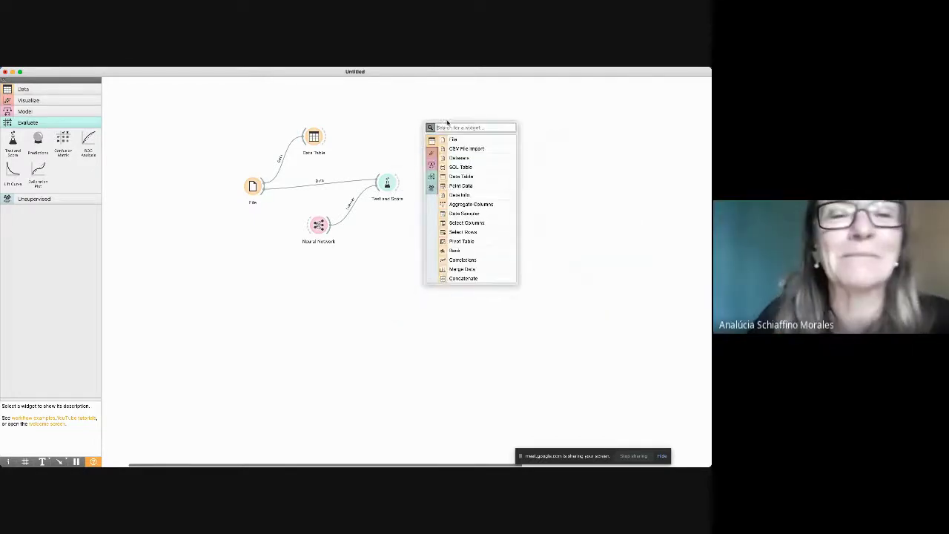
{"action": "left_click", "coordinate": [421, 145]}
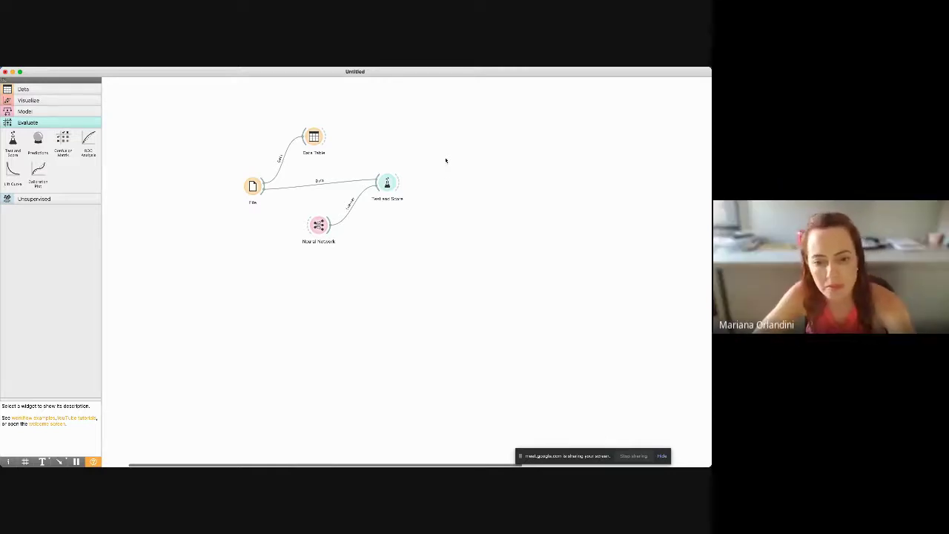
{"action": "scroll", "coordinate": [459, 193], "scroll_direction": "up", "scroll_amount": 1}
{"action": "right_click", "coordinate": [465, 207]}
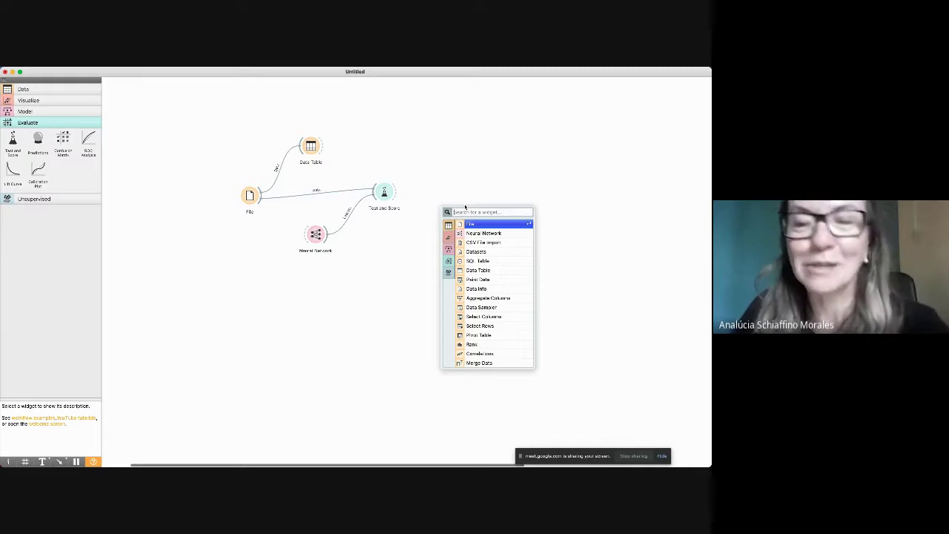
{"action": "left_click", "coordinate": [419, 195]}
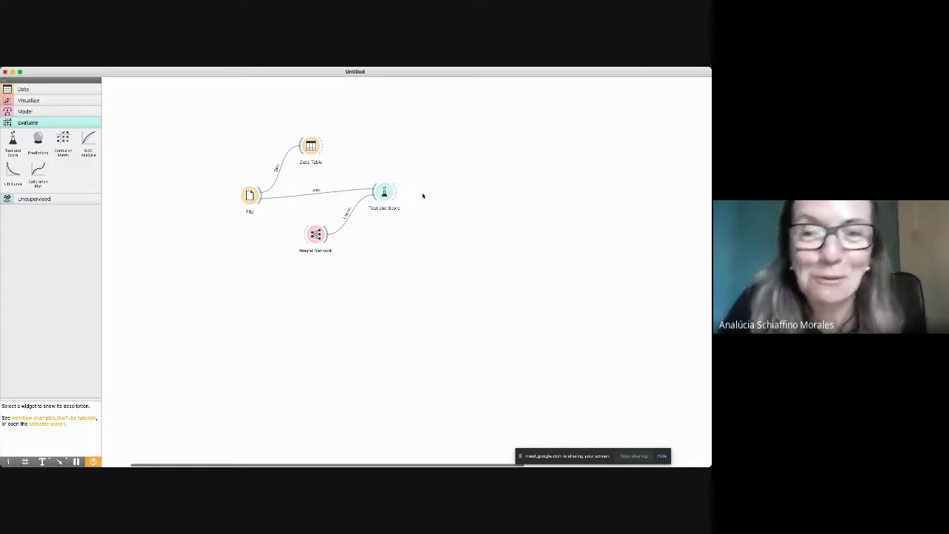
Add a Rank widget and place it unconnected below Test and Score, to the right of Neural Network
{"action": "right_click", "coordinate": [375, 260]}
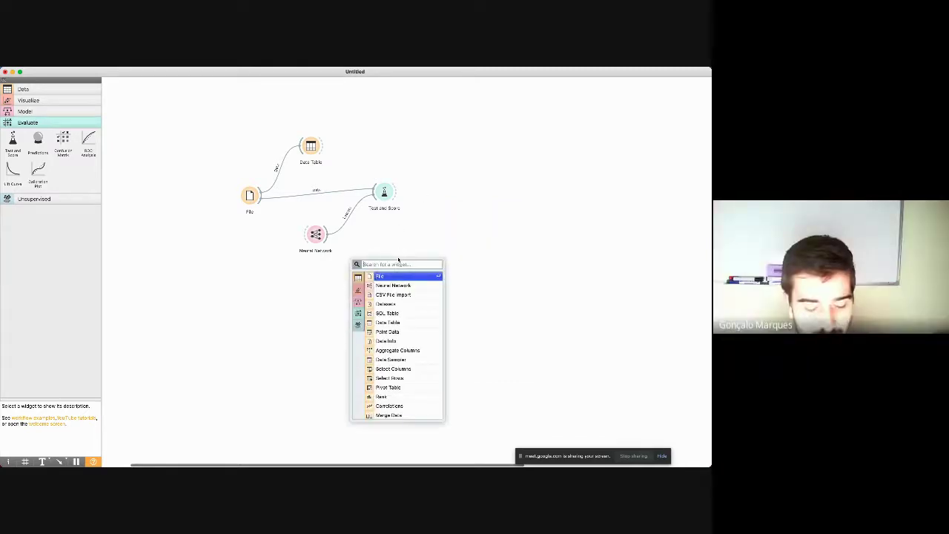
{"action": "type", "text": "ranin"}
{"action": "key", "text": "BackSpace"}
{"action": "key", "text": "BackSpace"}
{"action": "key", "text": "BackSpace"}
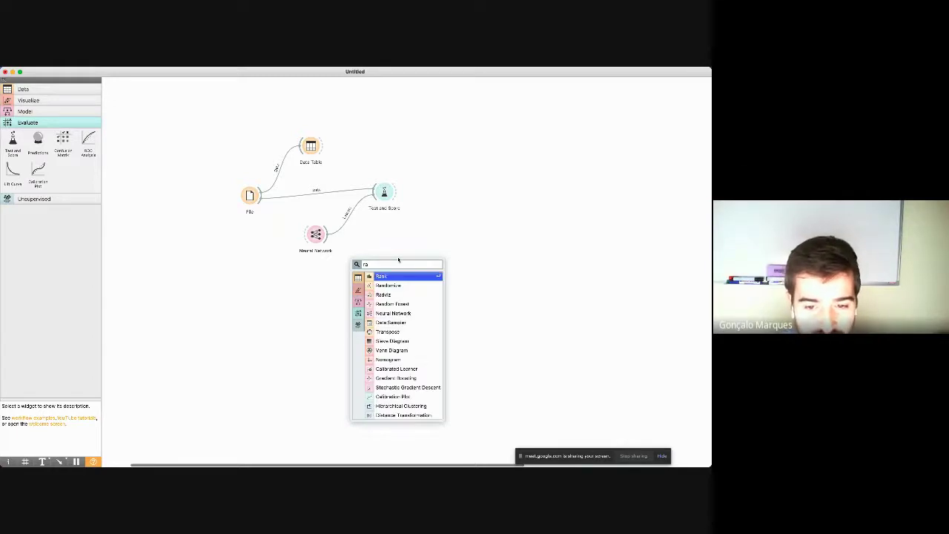
{"action": "key", "text": "Return"}
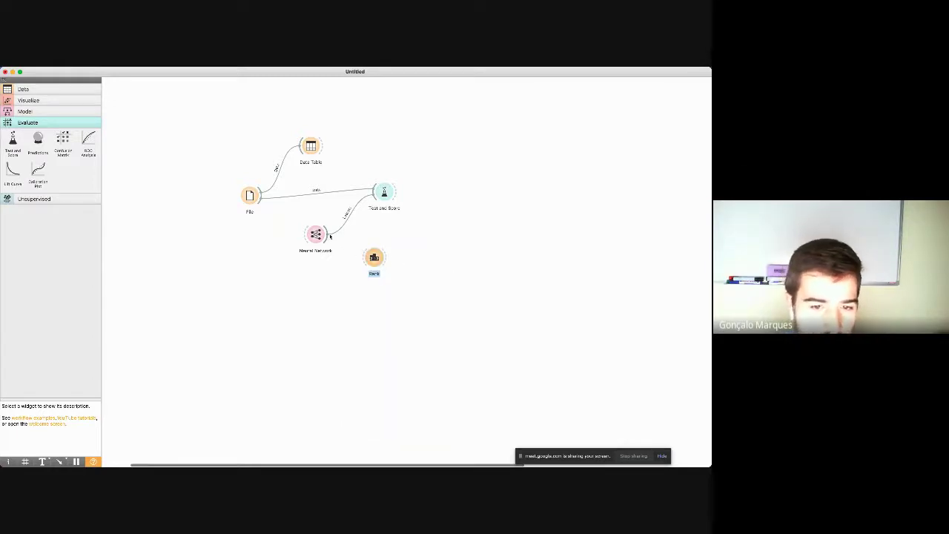
{"action": "left_click_drag", "start_coordinate": [329, 236], "coordinate": [289, 261]}
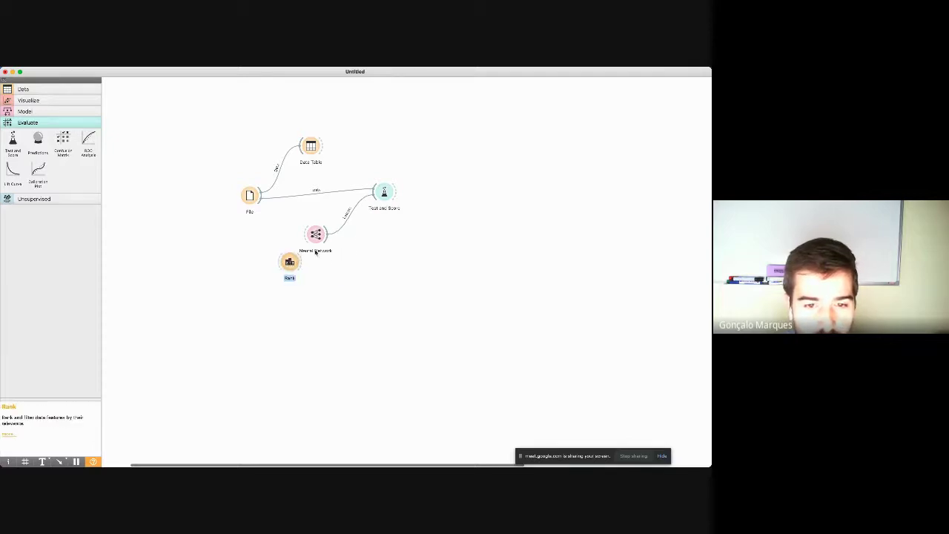
{"action": "left_click_drag", "start_coordinate": [329, 235], "coordinate": [381, 267]}
Add a Tree widget and place it below the Neural Network widget
{"action": "right_click", "coordinate": [372, 241]}
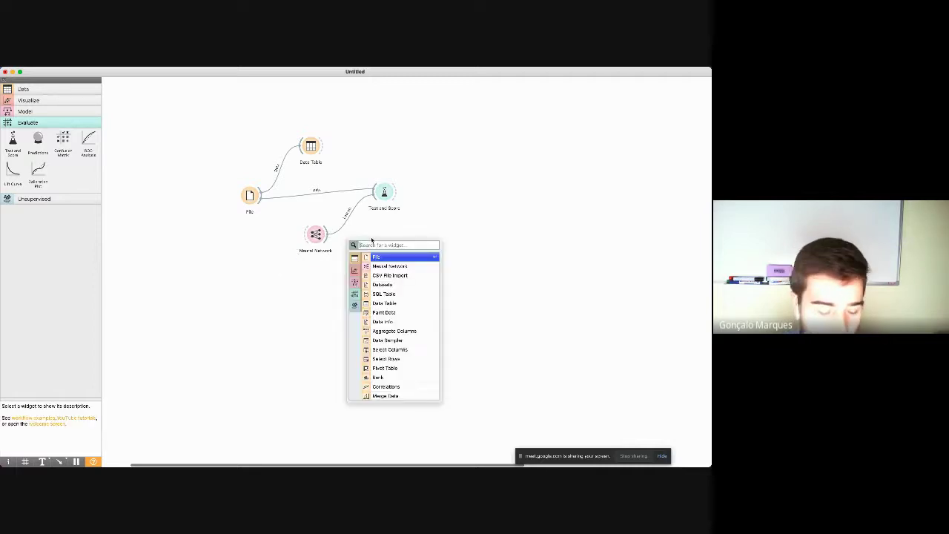
{"action": "type", "text": "tree"}
{"action": "key", "text": "Return"}
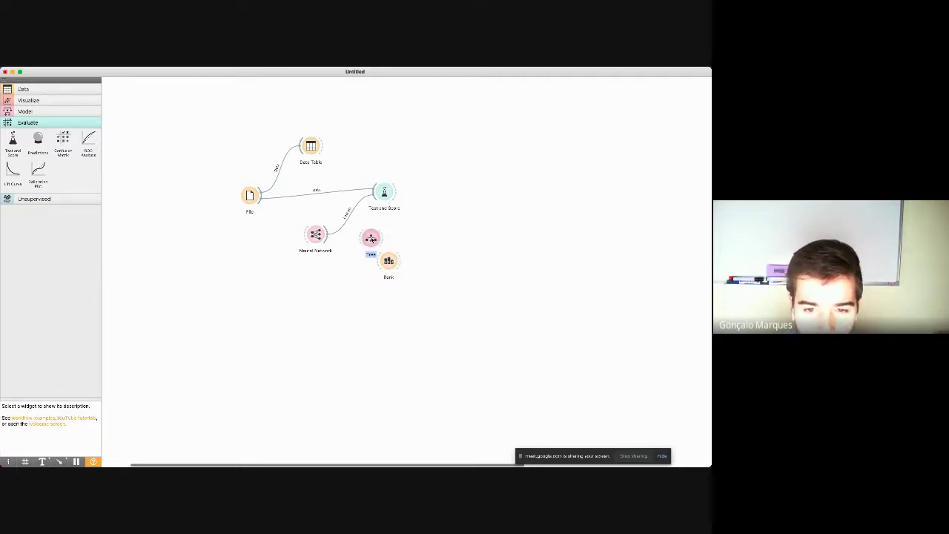
{"action": "left_click_drag", "start_coordinate": [373, 239], "coordinate": [323, 279]}
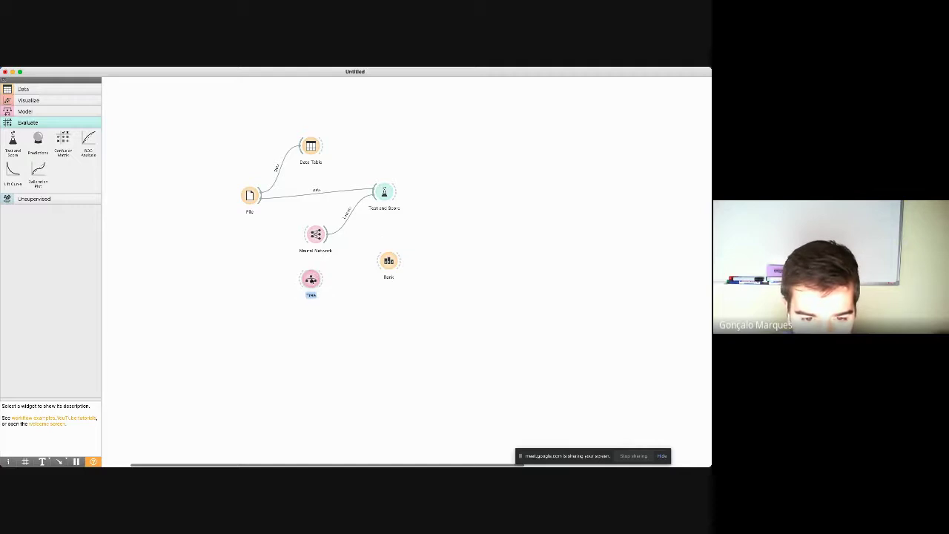
{"action": "right_click", "coordinate": [478, 199]}
{"action": "type", "text": "tree"}
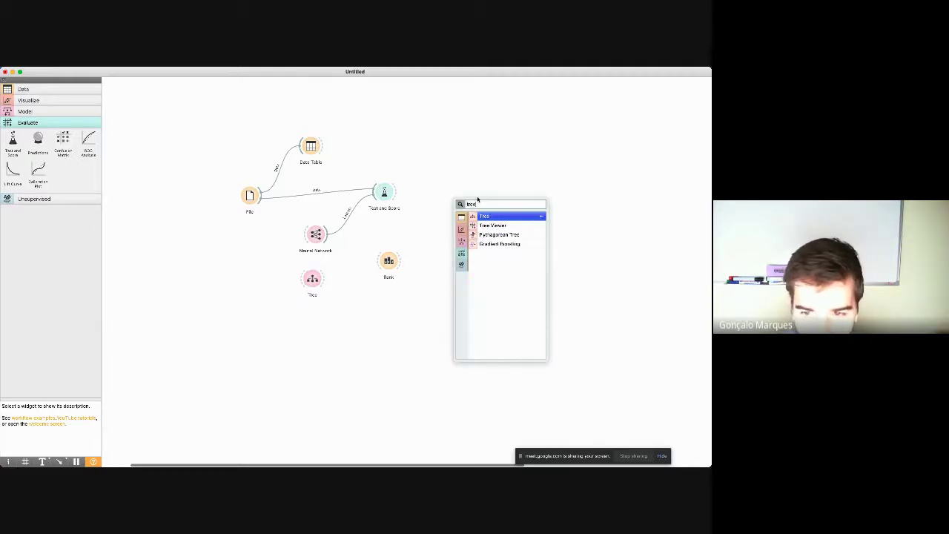
{"action": "key", "text": "Escape"}
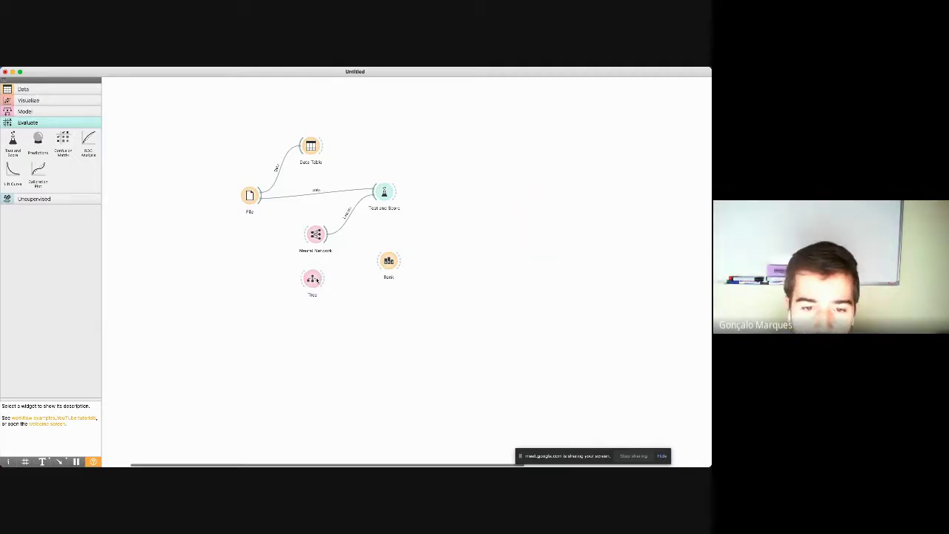
Connect the Tree widget to Test and Score as a learner
{"action": "left_click_drag", "start_coordinate": [324, 279], "coordinate": [381, 193]}
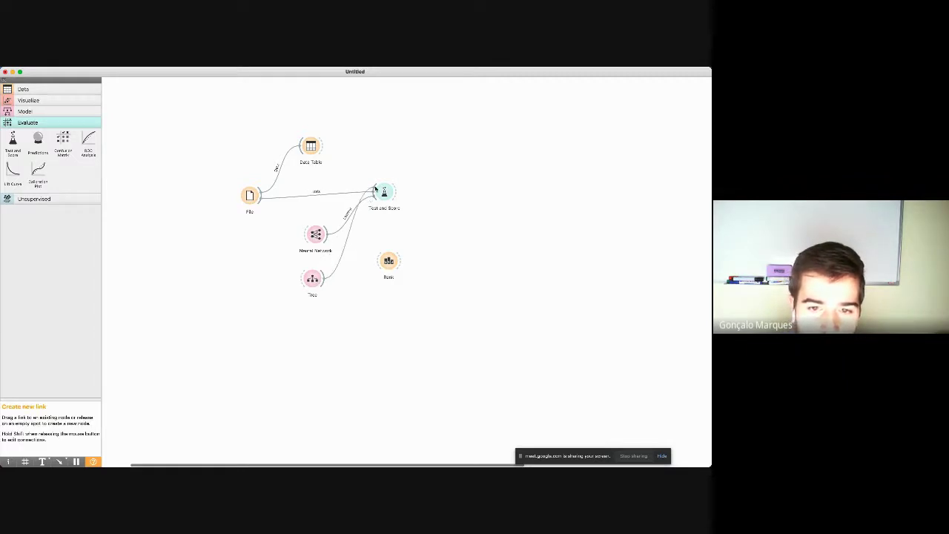
Try feeding the Tree widget from Rank, view Rank's settings, and delete the Rank widget
{"action": "left_click_drag", "start_coordinate": [326, 277], "coordinate": [258, 301]}
{"action": "left_click", "coordinate": [388, 261]}
{"action": "right_click", "coordinate": [268, 312]}
{"action": "left_click", "coordinate": [275, 308]}
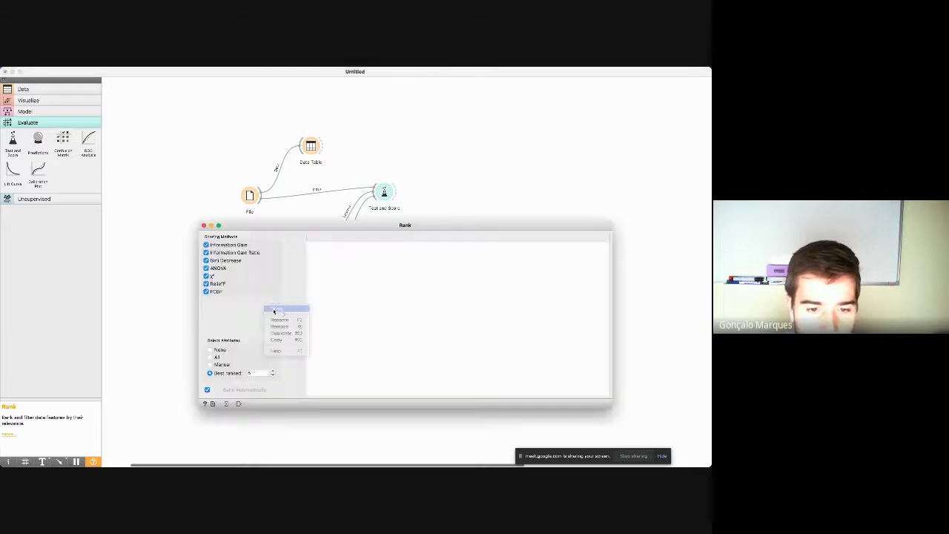
{"action": "left_click", "coordinate": [203, 226]}
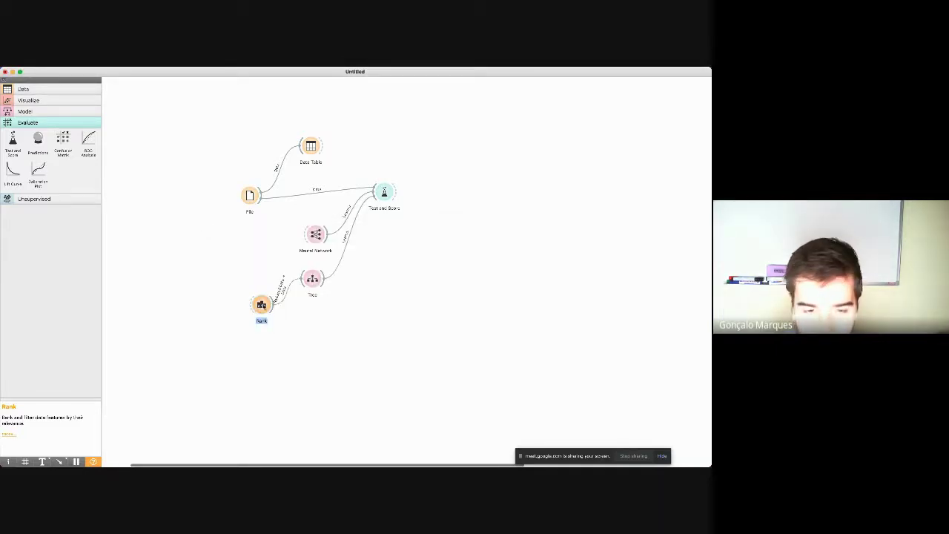
{"action": "key", "text": "Delete"}
Add a Rank widget beside Data Table and connect the File widget's data output to it
{"action": "right_click", "coordinate": [360, 150]}
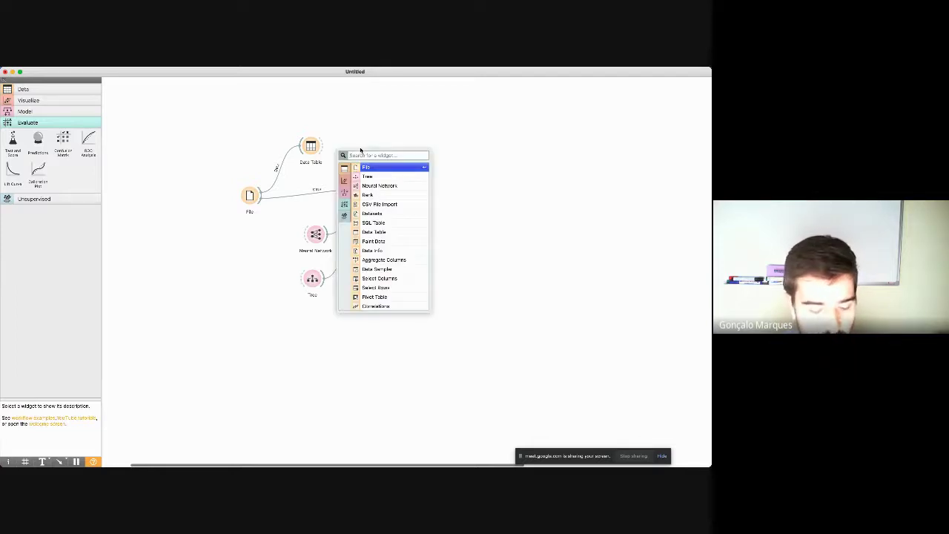
{"action": "type", "text": "ranking"}
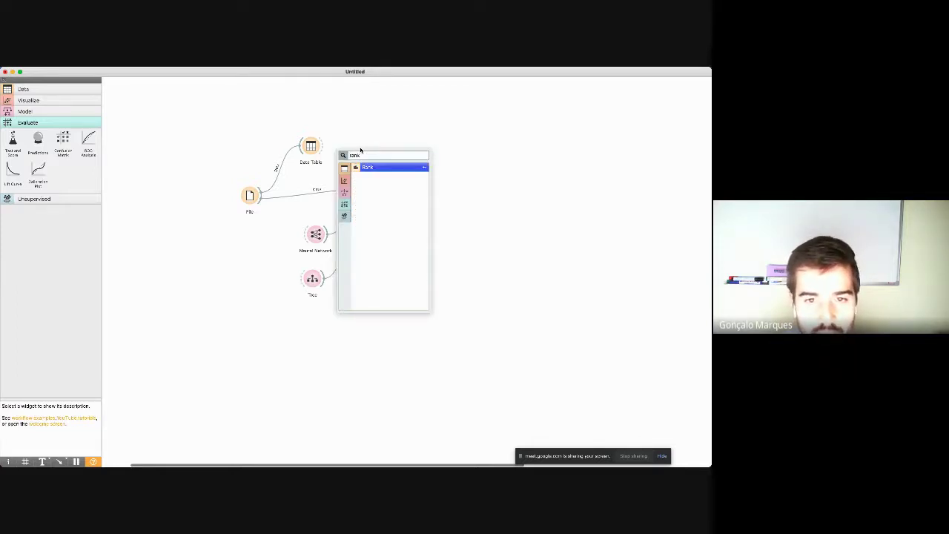
{"action": "key", "text": "Return"}
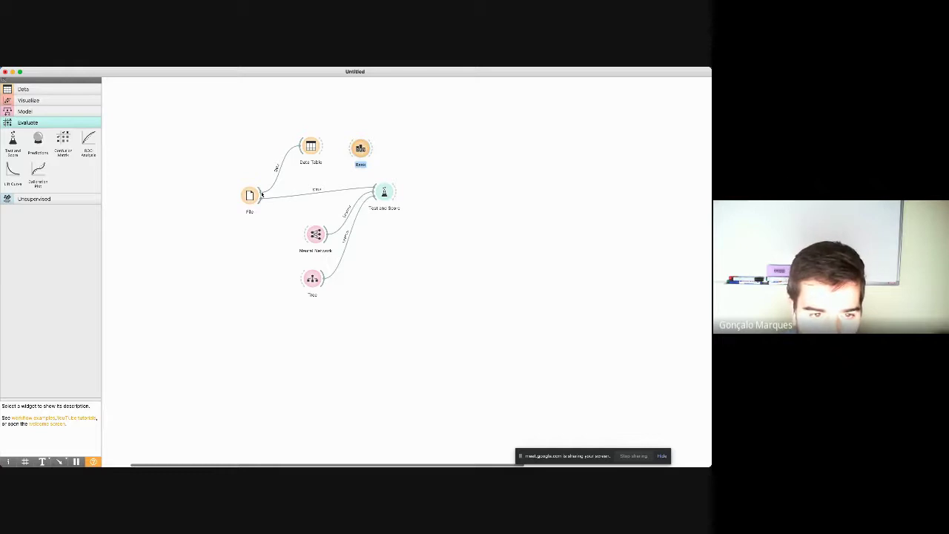
{"action": "left_click_drag", "start_coordinate": [261, 194], "coordinate": [359, 149]}
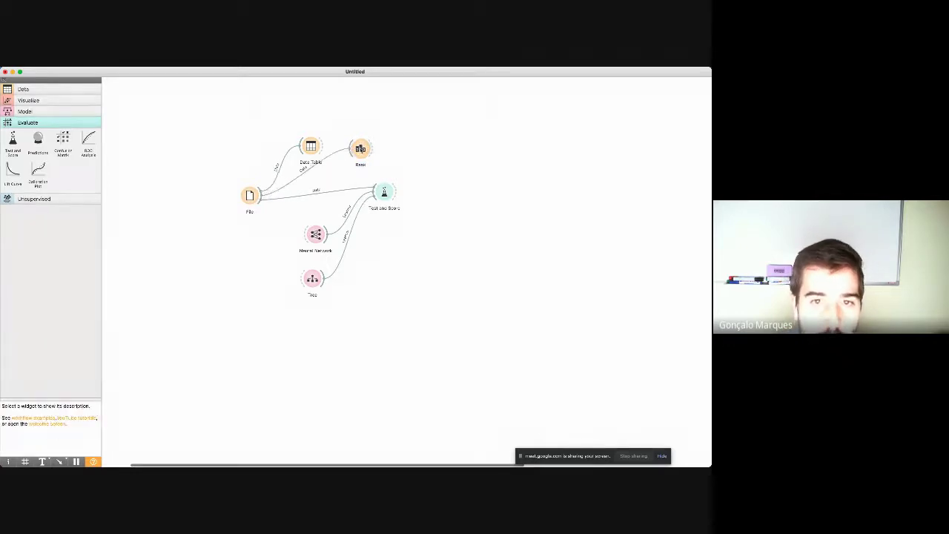
Examine the feature scores in the Rank widget, sorting them by gain ratio and information gain, and close it
{"action": "double_click", "coordinate": [360, 149]}
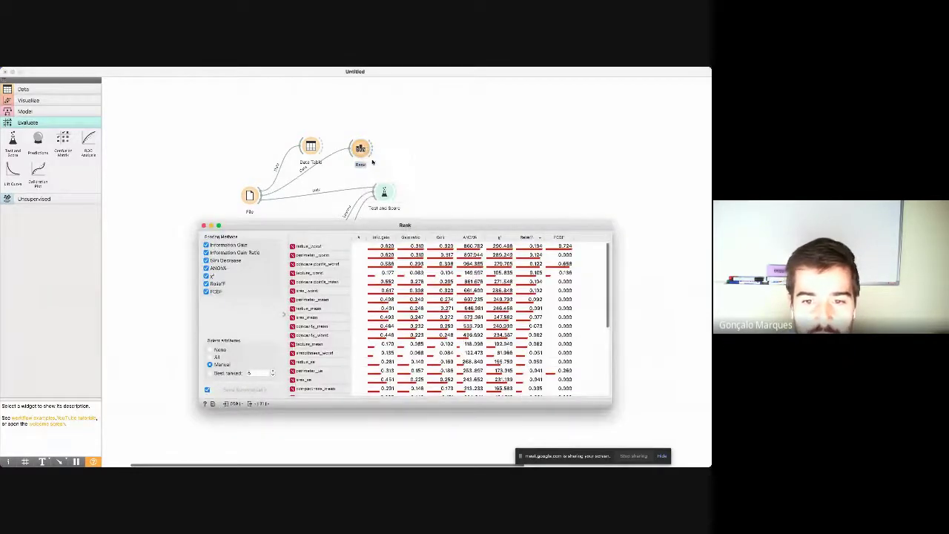
{"action": "left_click", "coordinate": [389, 237]}
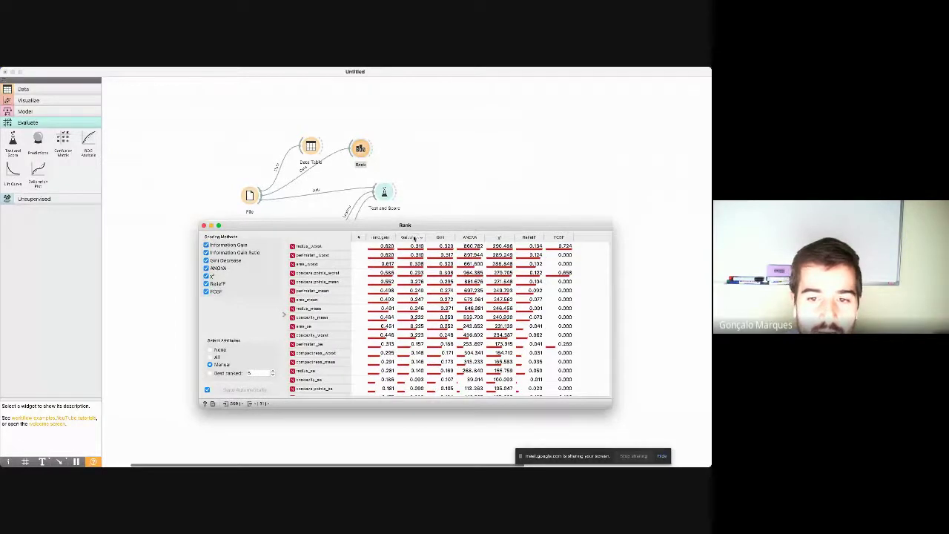
{"action": "left_click", "coordinate": [412, 237]}
{"action": "left_click", "coordinate": [406, 237]}
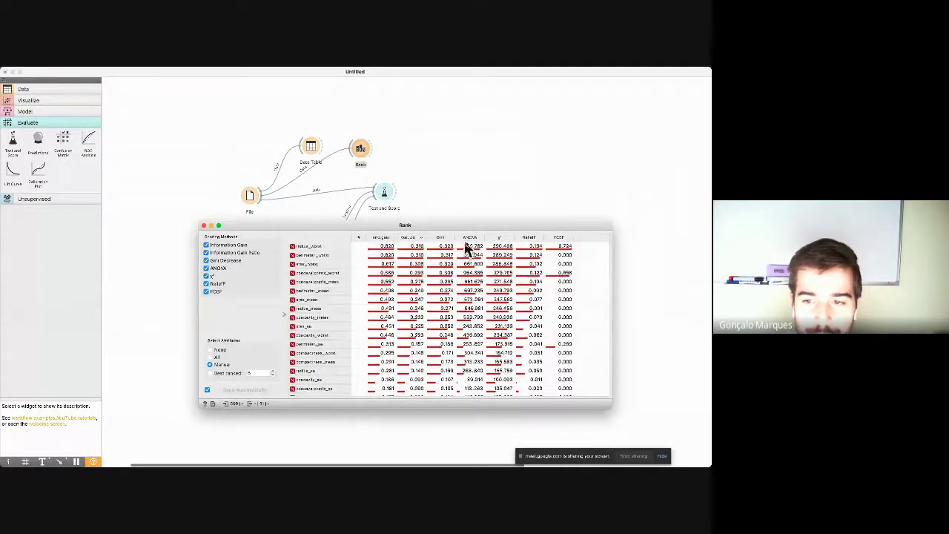
{"action": "scroll", "coordinate": [421, 345], "scroll_direction": "down", "scroll_amount": 3}
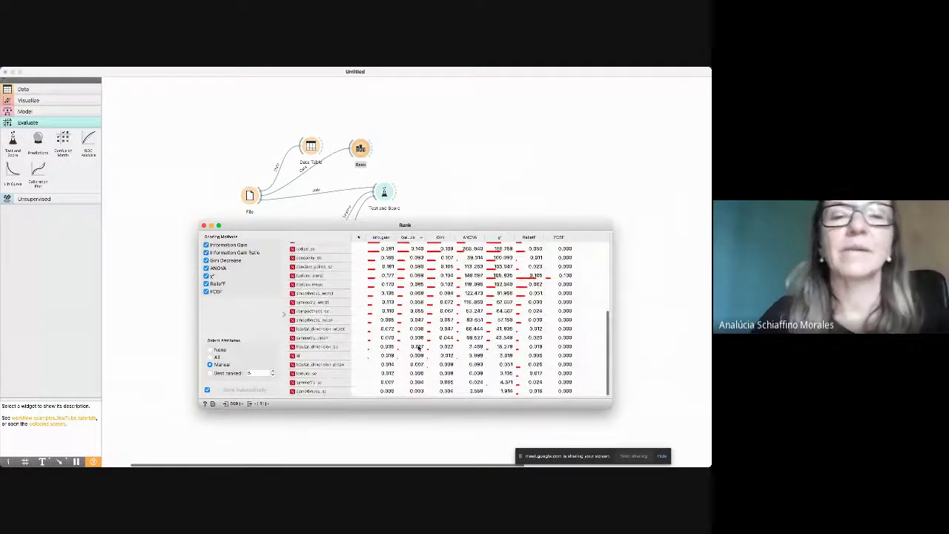
{"action": "scroll", "coordinate": [418, 355], "scroll_direction": "up", "scroll_amount": 5}
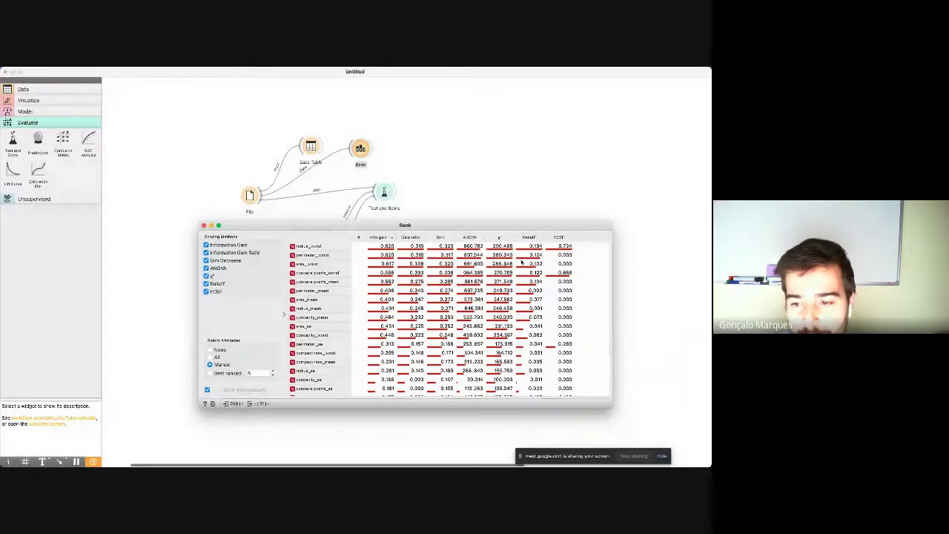
{"action": "scroll", "coordinate": [521, 263], "scroll_direction": "down", "scroll_amount": 1}
{"action": "scroll", "coordinate": [521, 263], "scroll_direction": "down", "scroll_amount": 4}
{"action": "scroll", "coordinate": [548, 274], "scroll_direction": "up", "scroll_amount": 5}
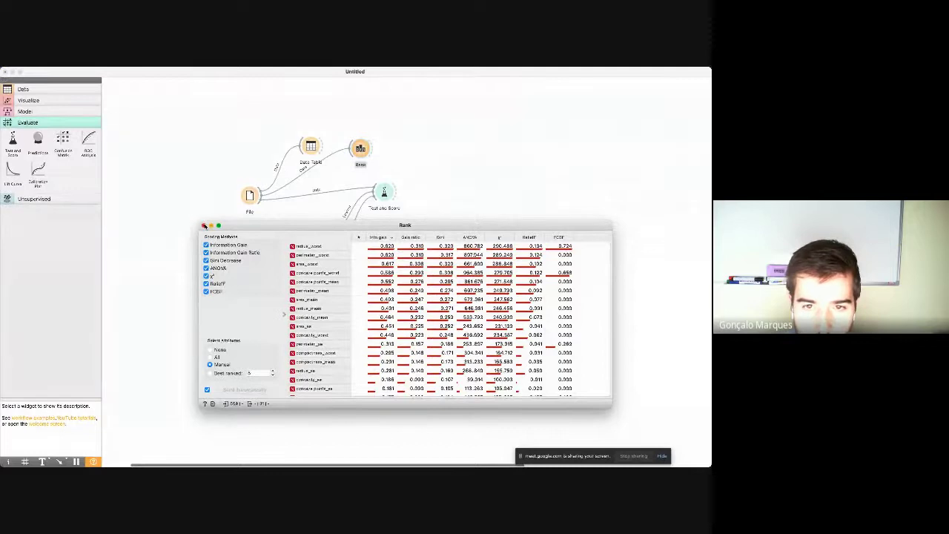
{"action": "left_click", "coordinate": [204, 225]}
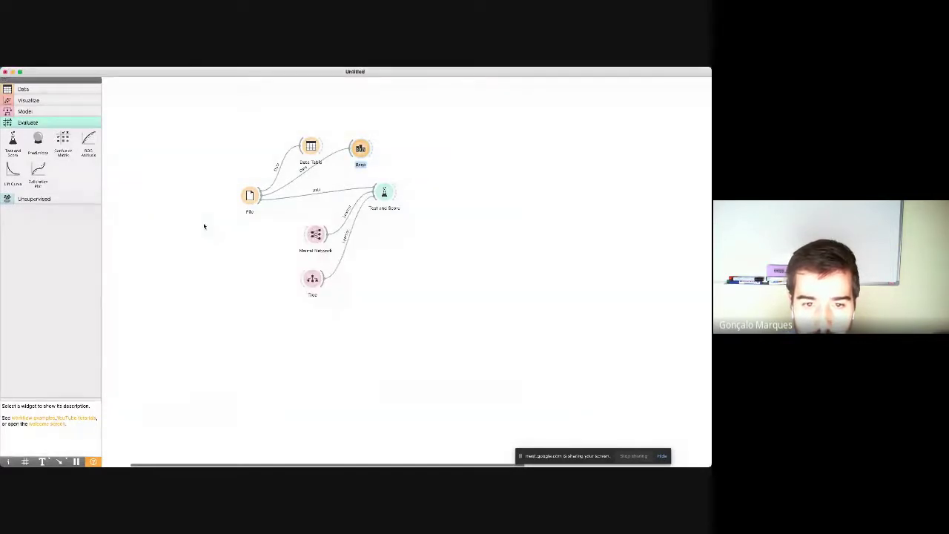
Spread out the workflow by moving Tree closer to Neural Network and shifting Data Table, Rank and File slightly apart
{"action": "left_click_drag", "start_coordinate": [317, 279], "coordinate": [324, 272]}
{"action": "right_click", "coordinate": [386, 271]}
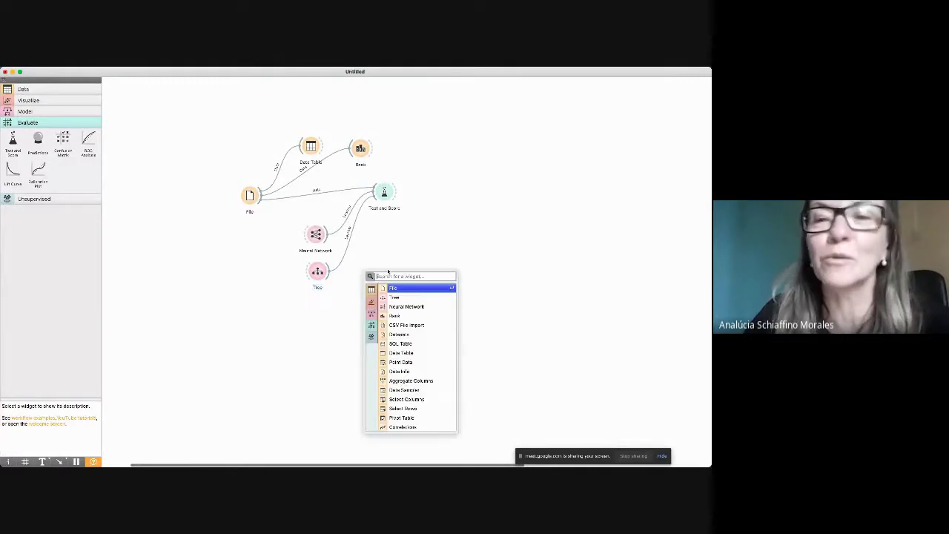
{"action": "left_click", "coordinate": [375, 256]}
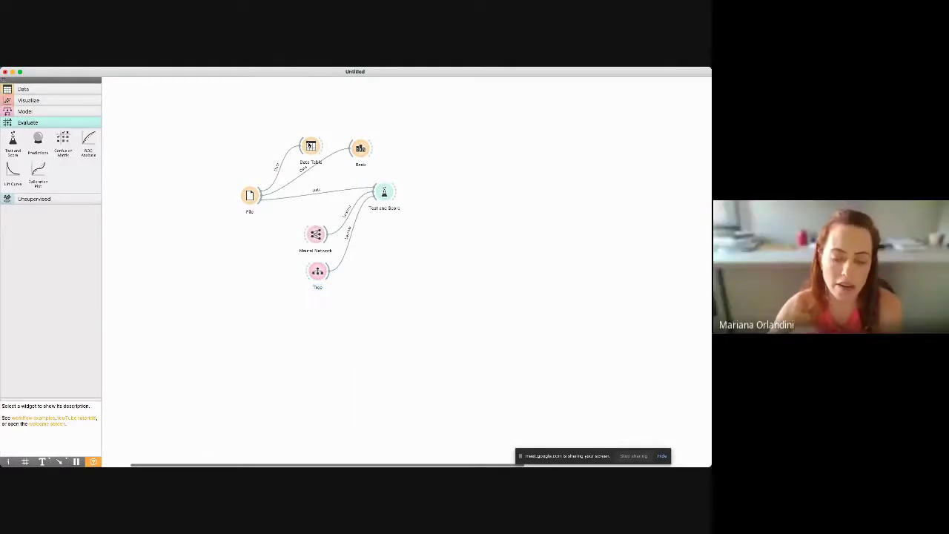
{"action": "left_click_drag", "start_coordinate": [309, 145], "coordinate": [287, 132]}
{"action": "left_click", "coordinate": [340, 131]}
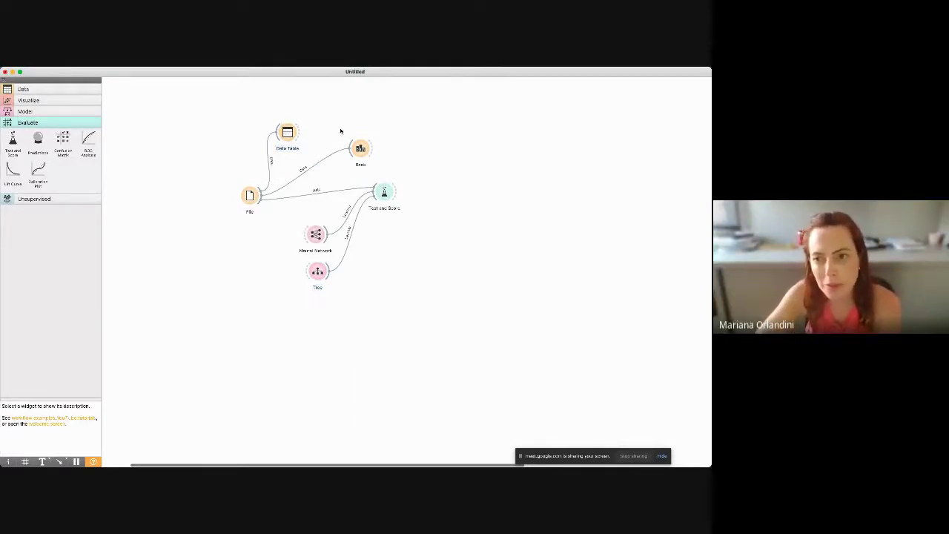
{"action": "left_click_drag", "start_coordinate": [359, 148], "coordinate": [344, 157]}
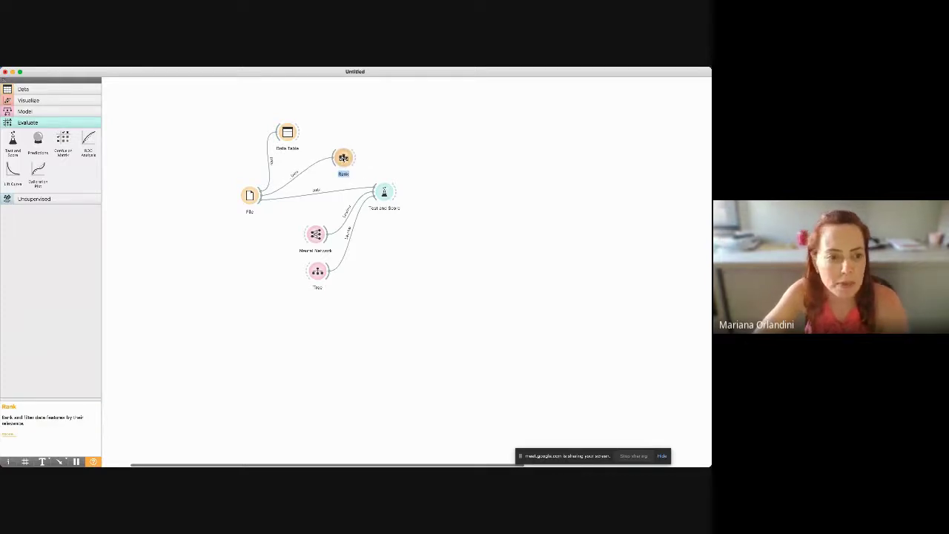
{"action": "left_click", "coordinate": [387, 162]}
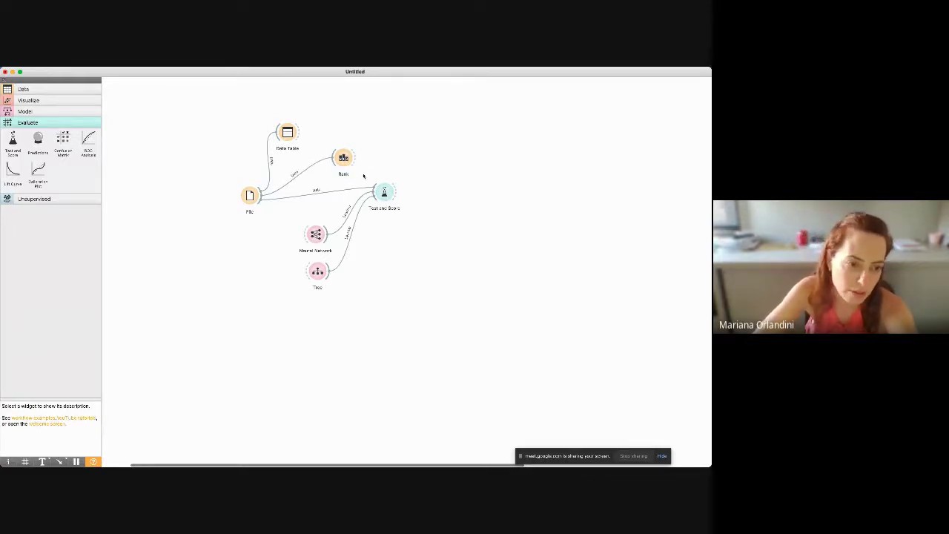
{"action": "left_click_drag", "start_coordinate": [288, 137], "coordinate": [291, 130]}
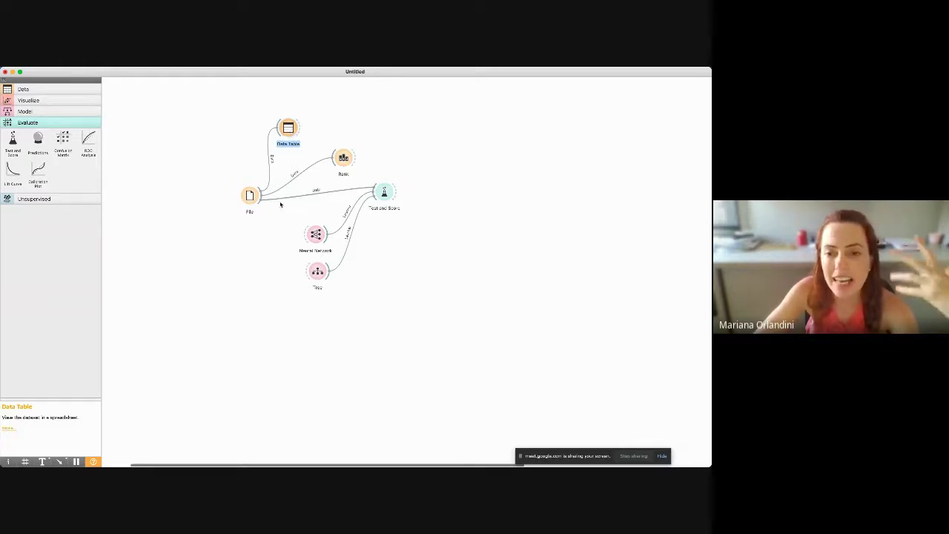
{"action": "left_click_drag", "start_coordinate": [252, 197], "coordinate": [246, 196]}
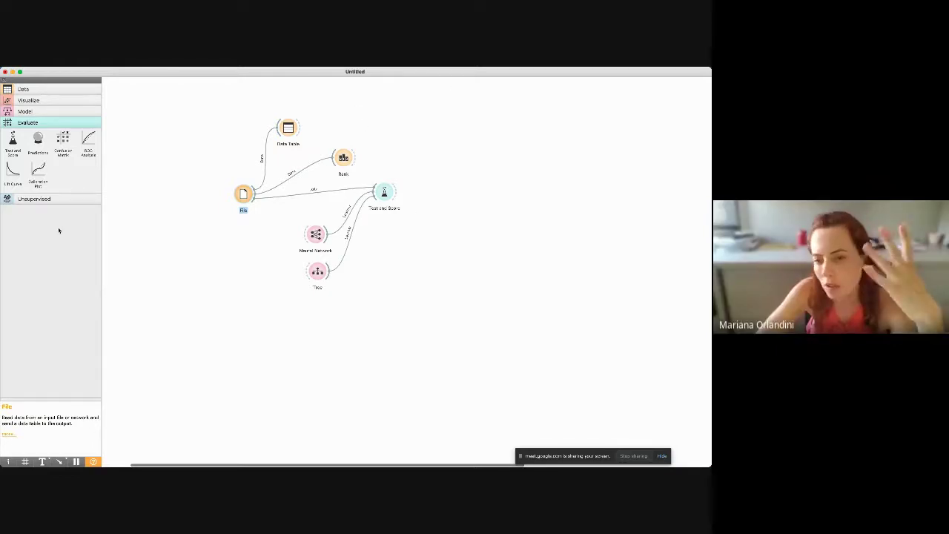
Move Rank, Neural Network and Tree closer to the File widget to compact the layout
{"action": "mouse_move", "coordinate": [4, 219]}
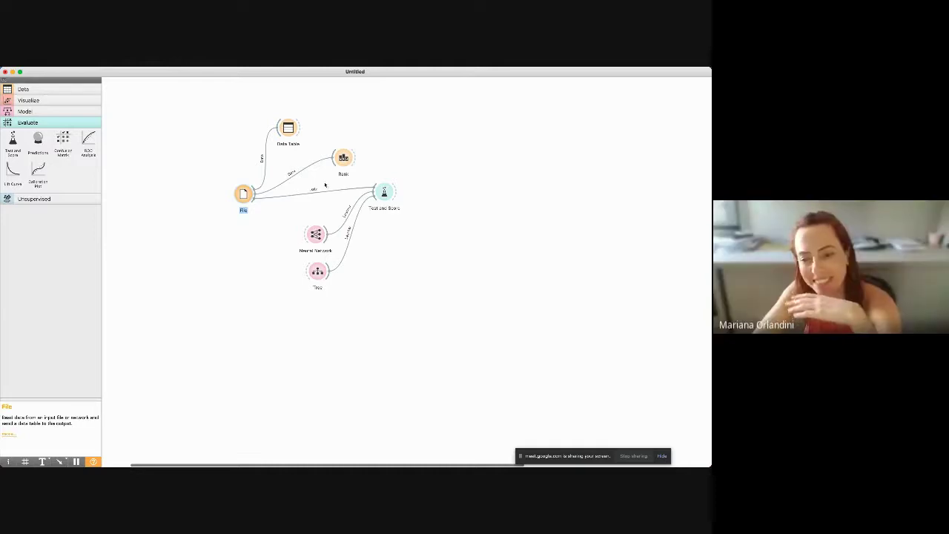
{"action": "left_click_drag", "start_coordinate": [338, 165], "coordinate": [307, 170]}
{"action": "left_click_drag", "start_coordinate": [317, 235], "coordinate": [305, 221]}
{"action": "left_click_drag", "start_coordinate": [317, 271], "coordinate": [306, 254]}
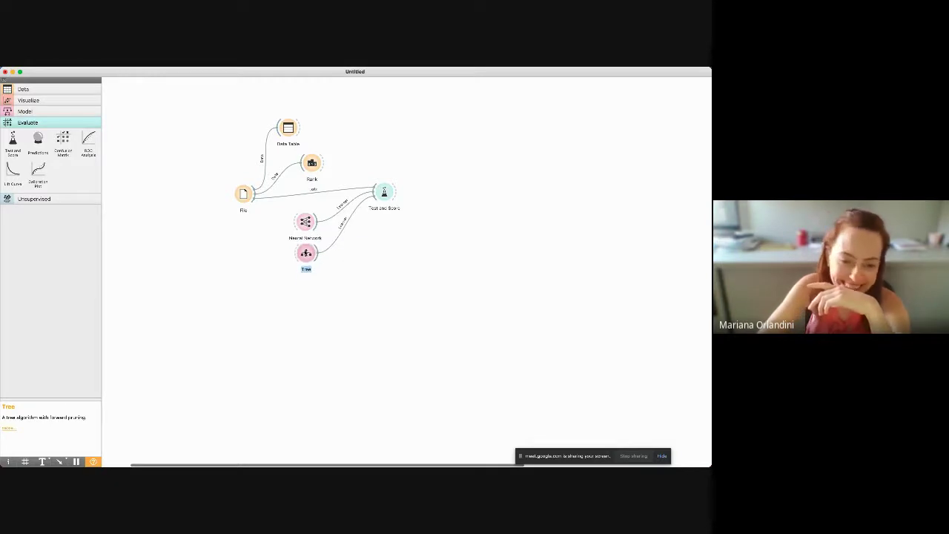
{"action": "left_click", "coordinate": [362, 275]}
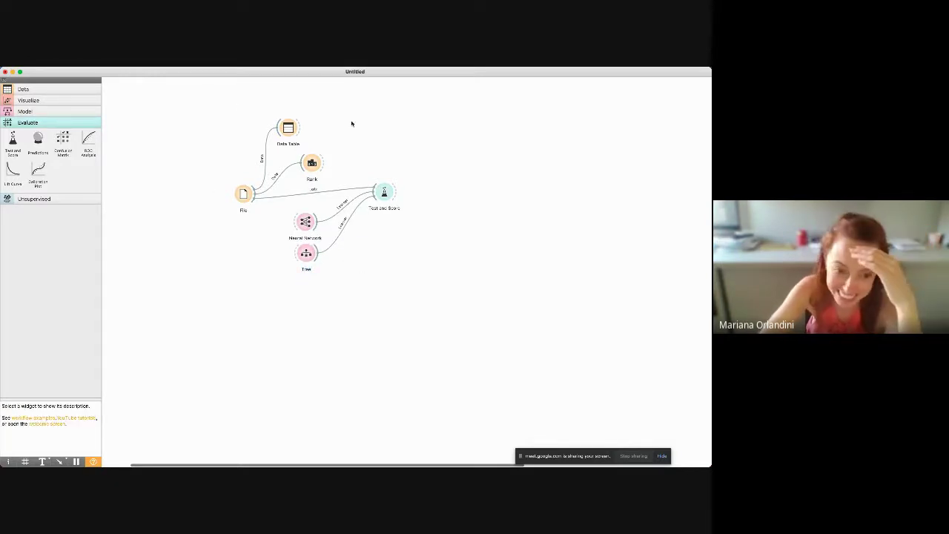
Add a Confusion Matrix widget to the upper right of Test and Score and link it to the evaluation results
{"action": "right_click", "coordinate": [448, 213]}
{"action": "type", "text": "con"}
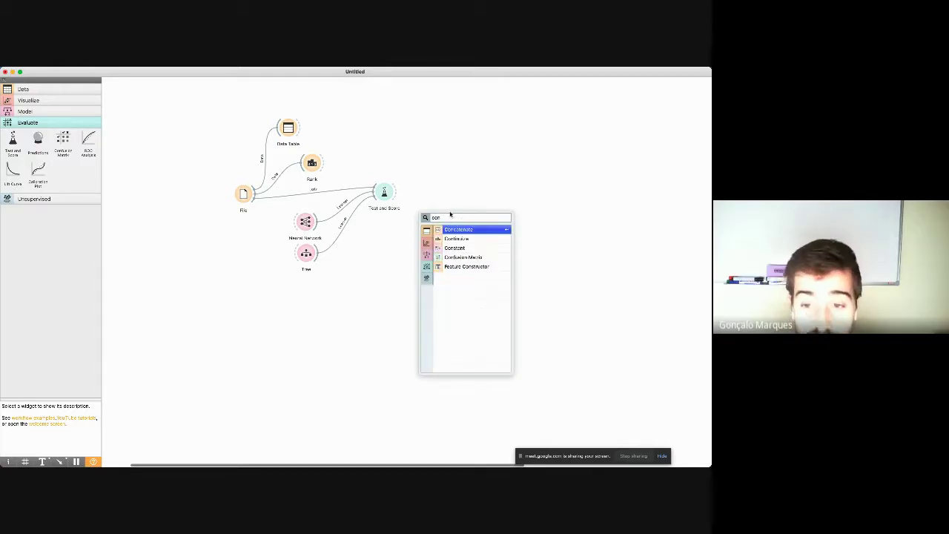
{"action": "left_click", "coordinate": [453, 257]}
{"action": "left_click_drag", "start_coordinate": [445, 215], "coordinate": [424, 173]}
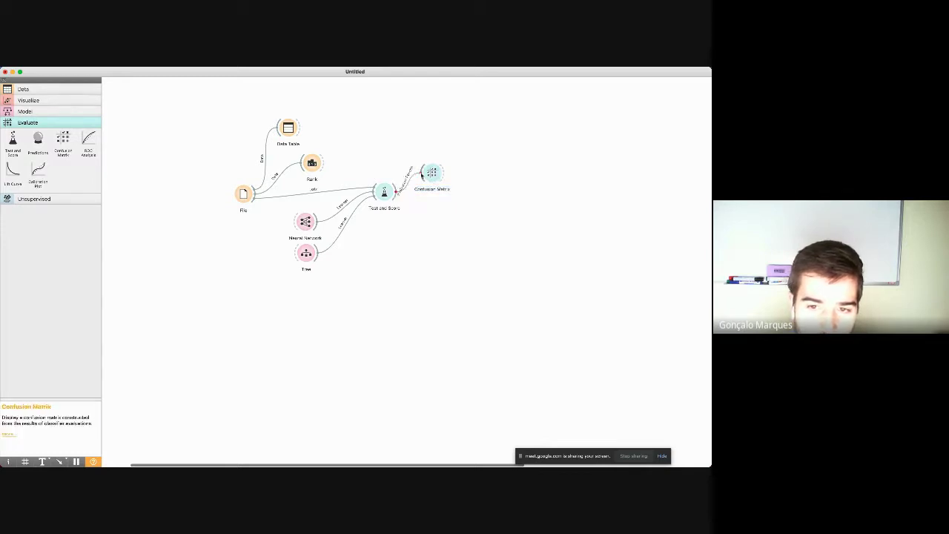
Examine the Neural Network's predicted and actual classes in the Confusion Matrix and close it
{"action": "right_click", "coordinate": [437, 175]}
{"action": "left_click", "coordinate": [449, 179]}
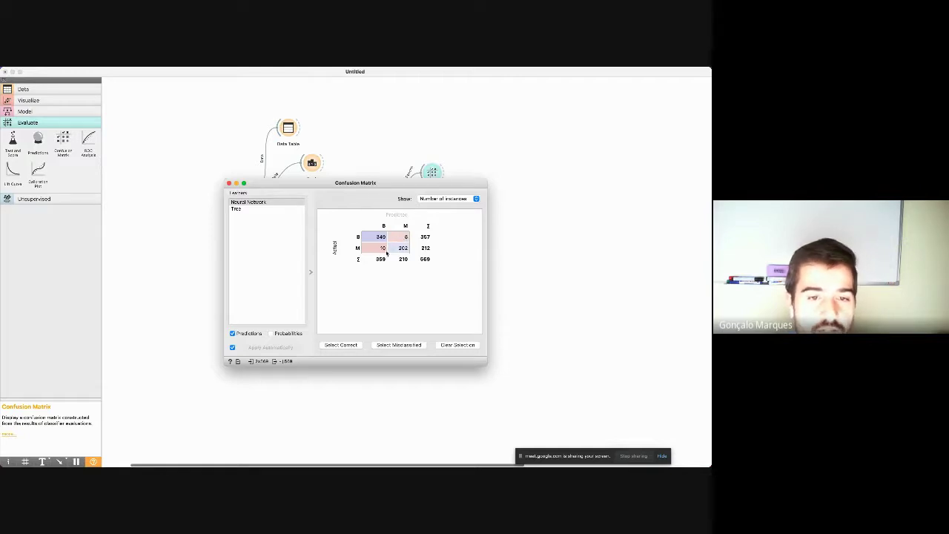
{"action": "left_click", "coordinate": [228, 183]}
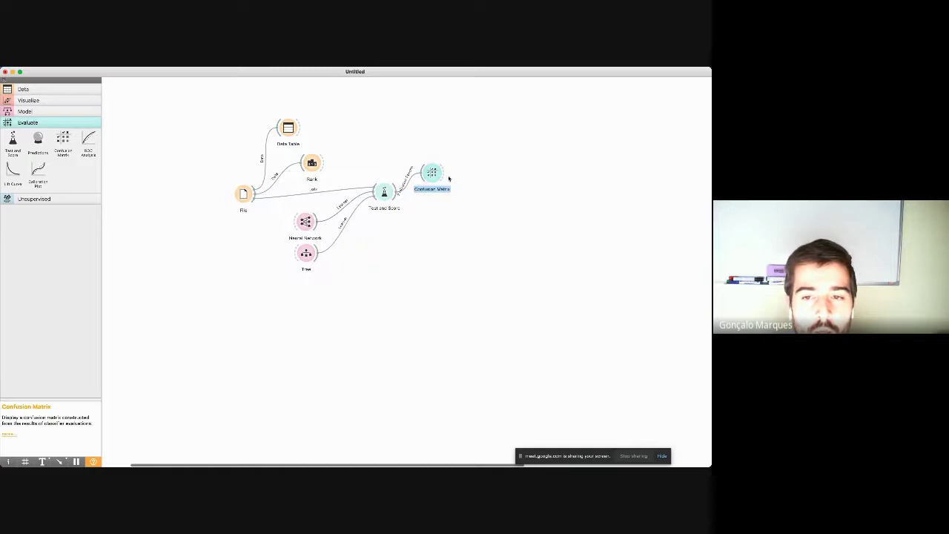
Move Confusion Matrix higher, add an ROC Analysis widget below it, and connect Test and Score to ROC Analysis
{"action": "left_click_drag", "start_coordinate": [433, 175], "coordinate": [439, 155]}
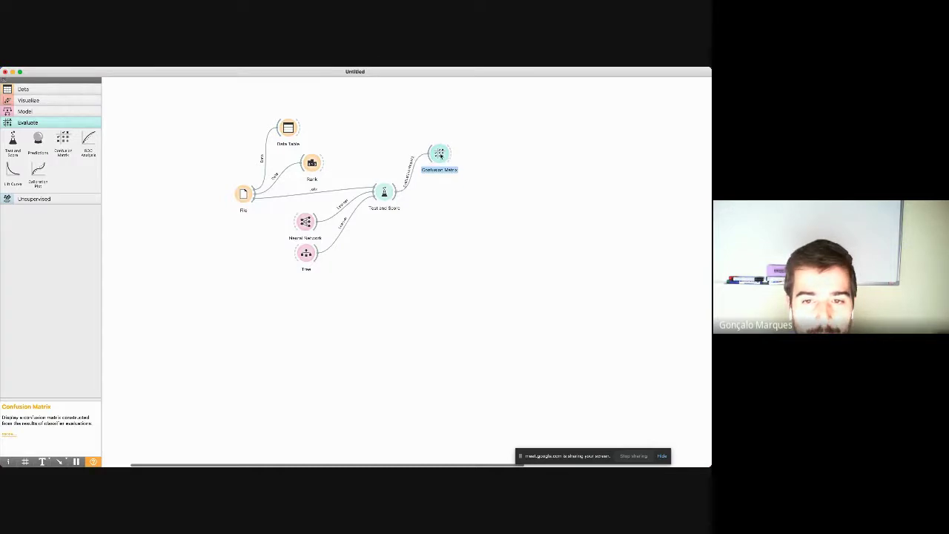
{"action": "right_click", "coordinate": [440, 232]}
{"action": "type", "text": "roc"}
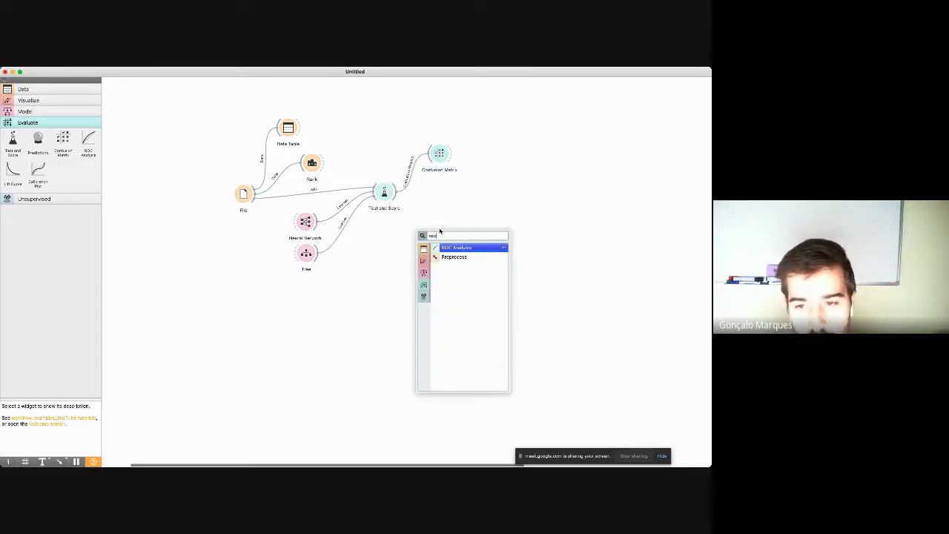
{"action": "key", "text": "Return"}
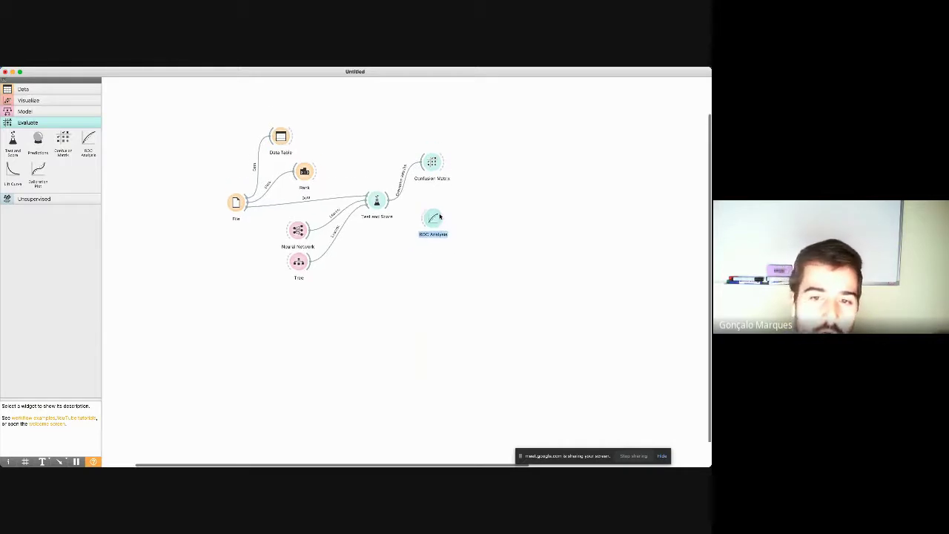
{"action": "left_click_drag", "start_coordinate": [392, 200], "coordinate": [435, 219]}
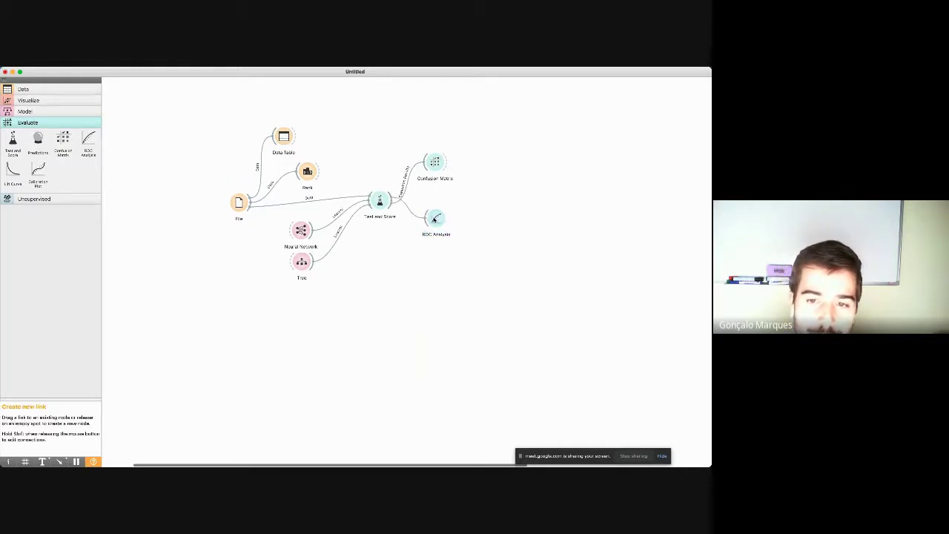
Open ROC Analysis, enlarge its window, and view the Tree and Neural Network curves separately
{"action": "right_click", "coordinate": [435, 220]}
{"action": "left_click", "coordinate": [443, 222]}
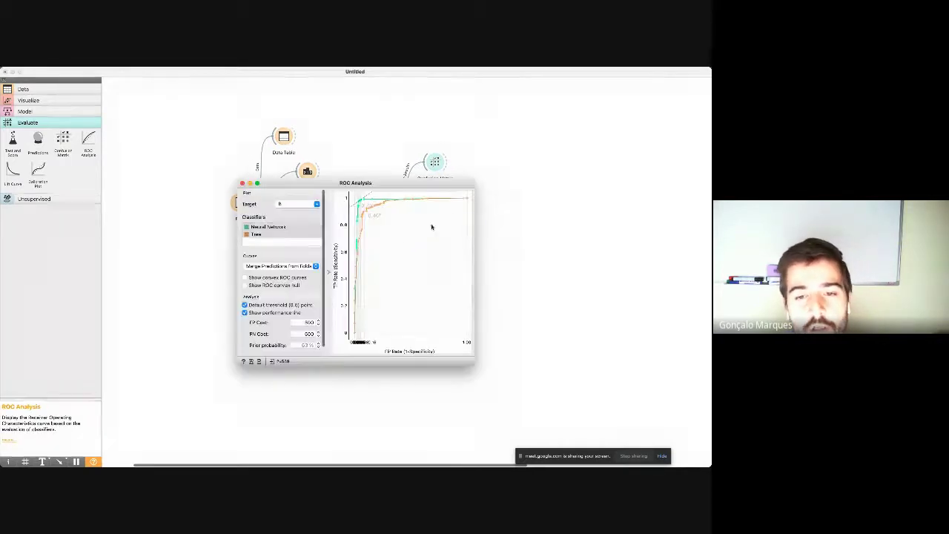
{"action": "left_click_drag", "start_coordinate": [472, 363], "coordinate": [635, 400]}
{"action": "left_click", "coordinate": [278, 226]}
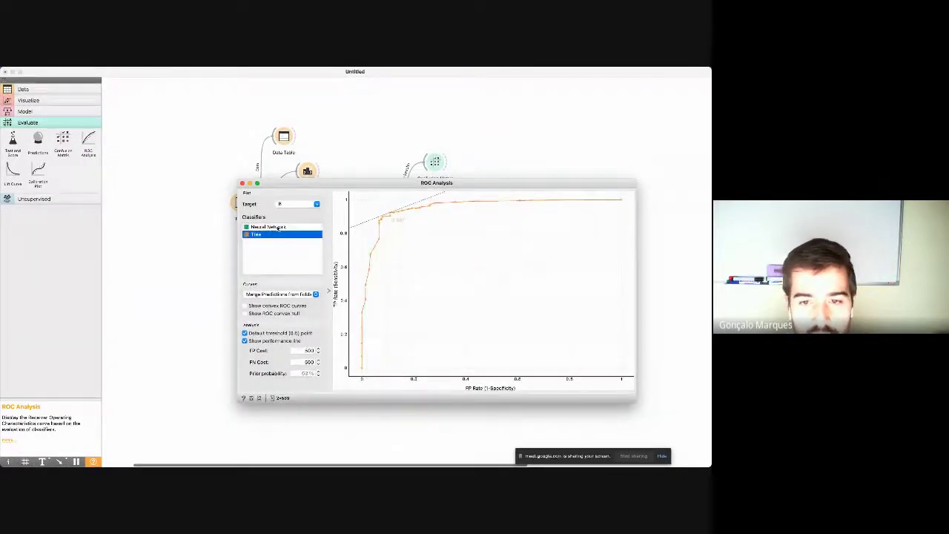
{"action": "left_click", "coordinate": [276, 233], "text": "shift"}
{"action": "left_click", "coordinate": [277, 229]}
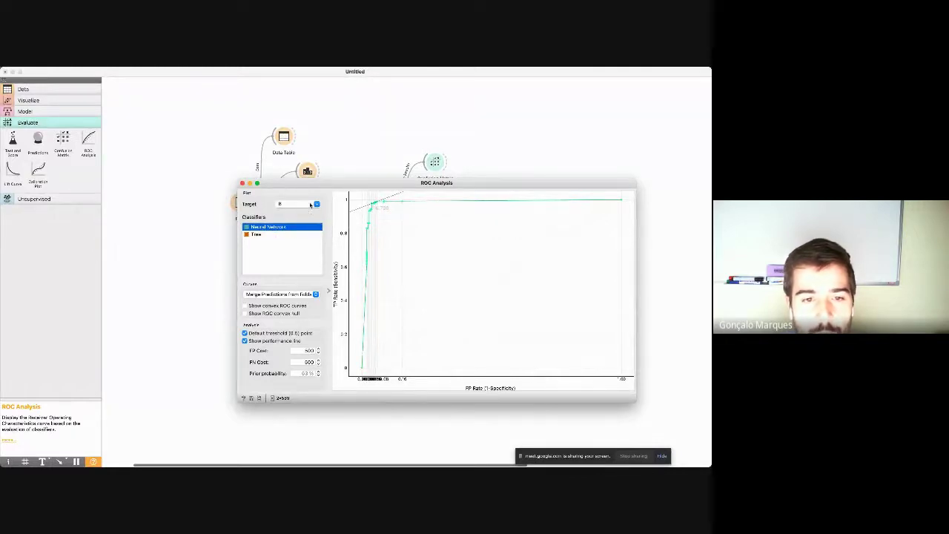
Set the ROC Analysis target class to M, compare the Neural Network and Tree curves together, and close the window
{"action": "left_click", "coordinate": [311, 205]}
{"action": "left_click", "coordinate": [310, 219]}
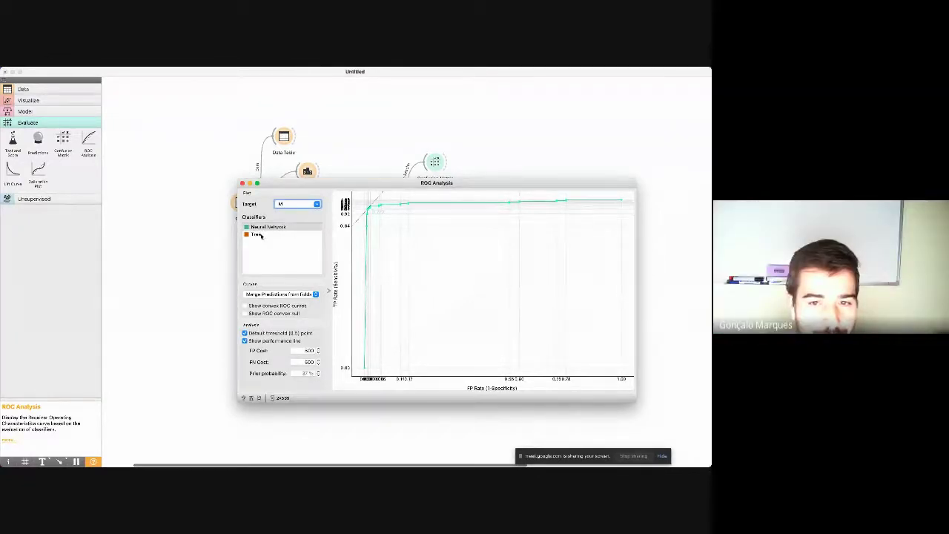
{"action": "left_click_drag", "start_coordinate": [261, 234], "coordinate": [261, 213]}
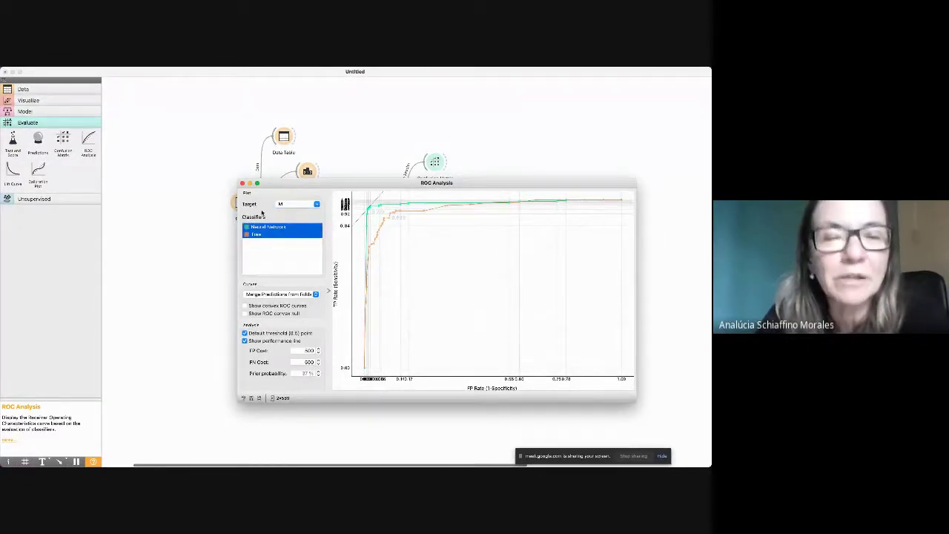
{"action": "left_click", "coordinate": [242, 183]}
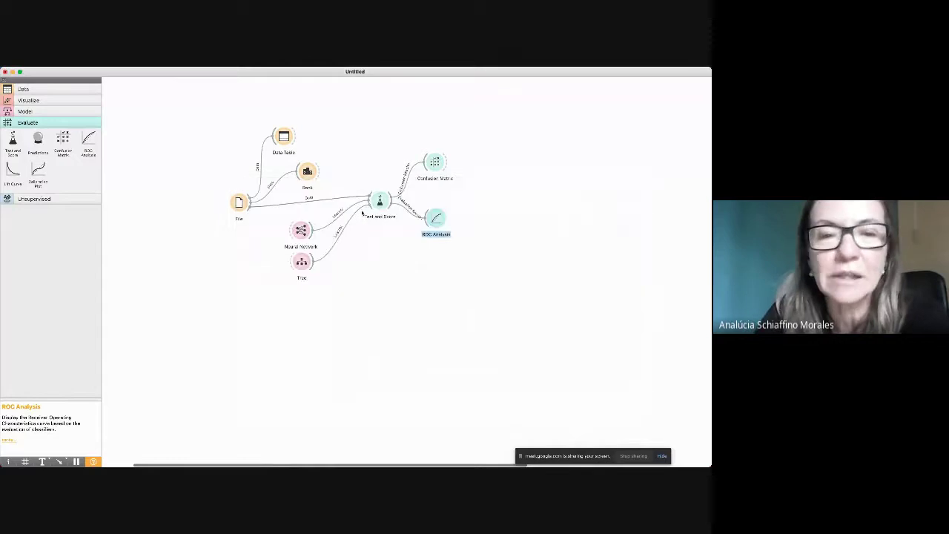
Examine the Neural Network's activation and solver options and its hidden-layer neurons setting without changing them, and close its settings
{"action": "double_click", "coordinate": [309, 238]}
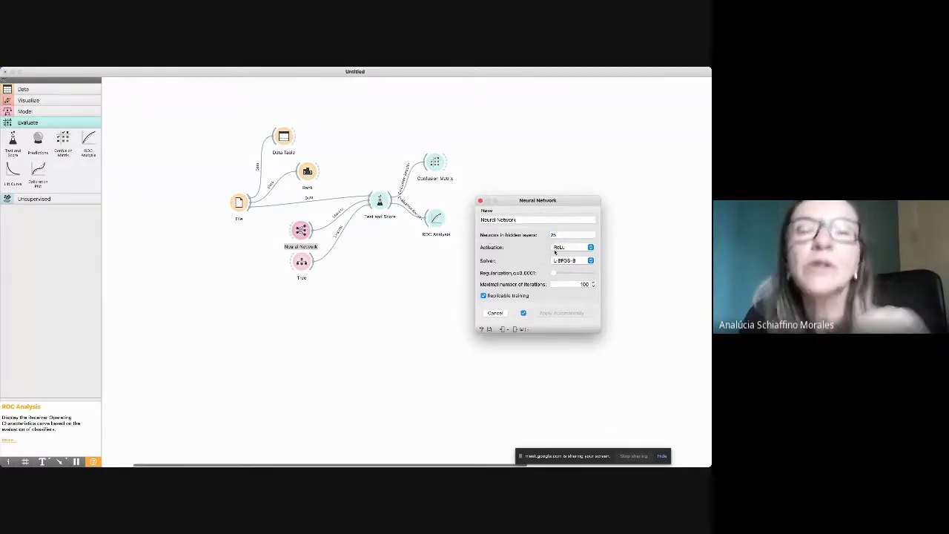
{"action": "left_click", "coordinate": [571, 247]}
{"action": "left_click", "coordinate": [527, 271]}
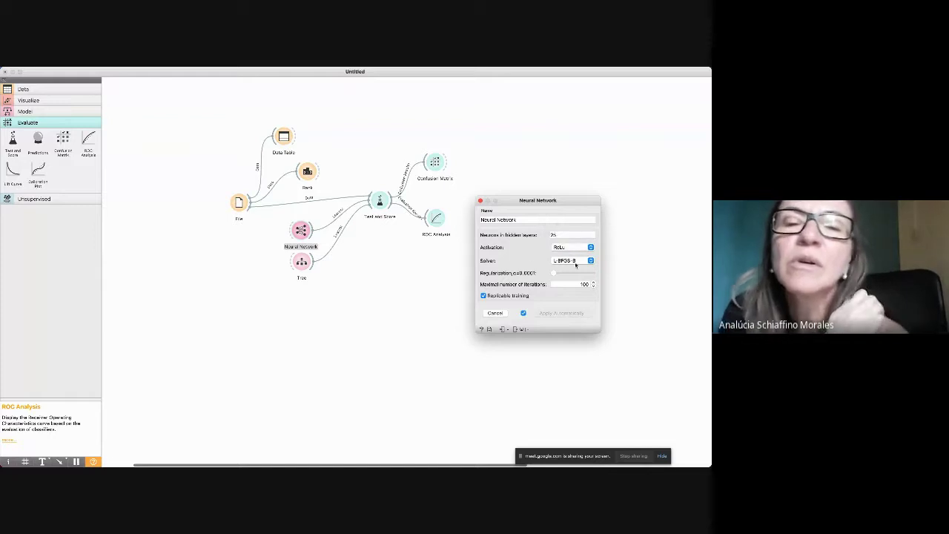
{"action": "left_click", "coordinate": [567, 261]}
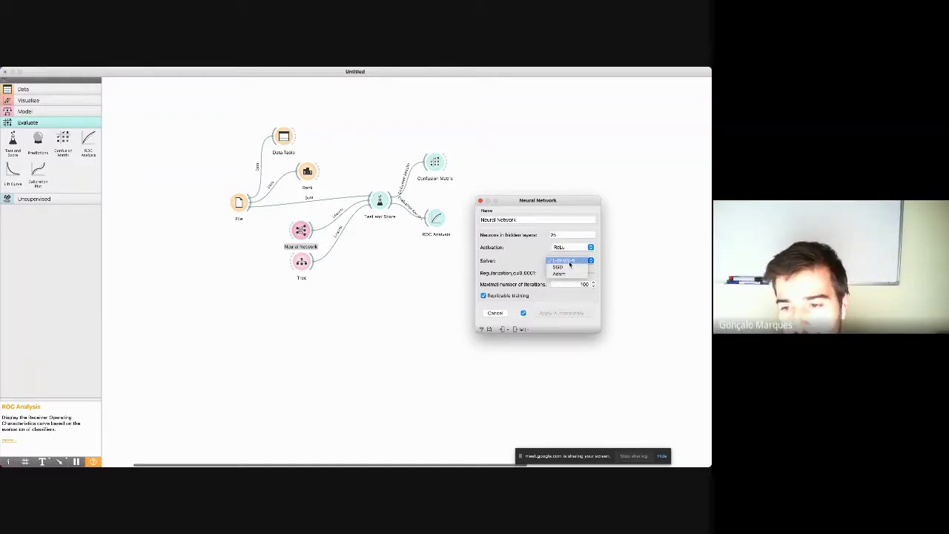
{"action": "left_click", "coordinate": [524, 263]}
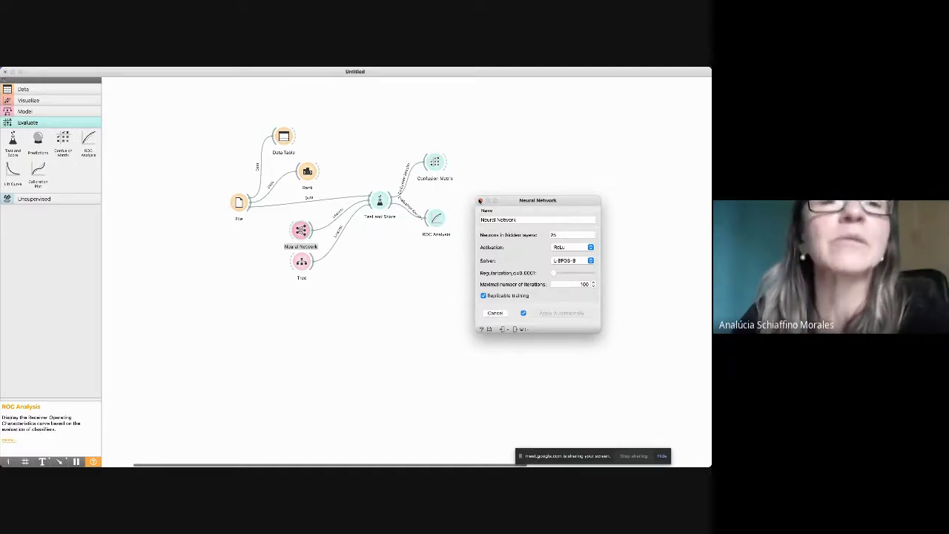
{"action": "double_click", "coordinate": [567, 234]}
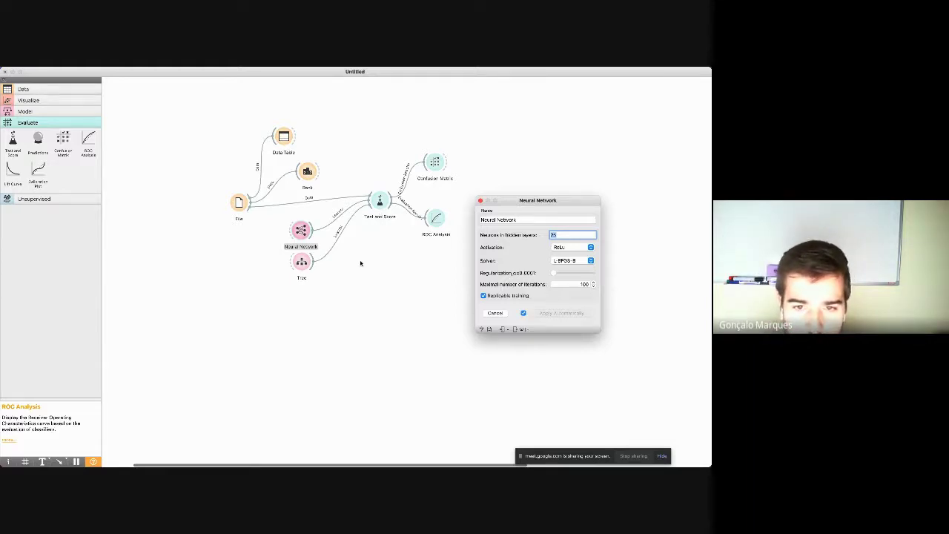
{"action": "left_click", "coordinate": [480, 201]}
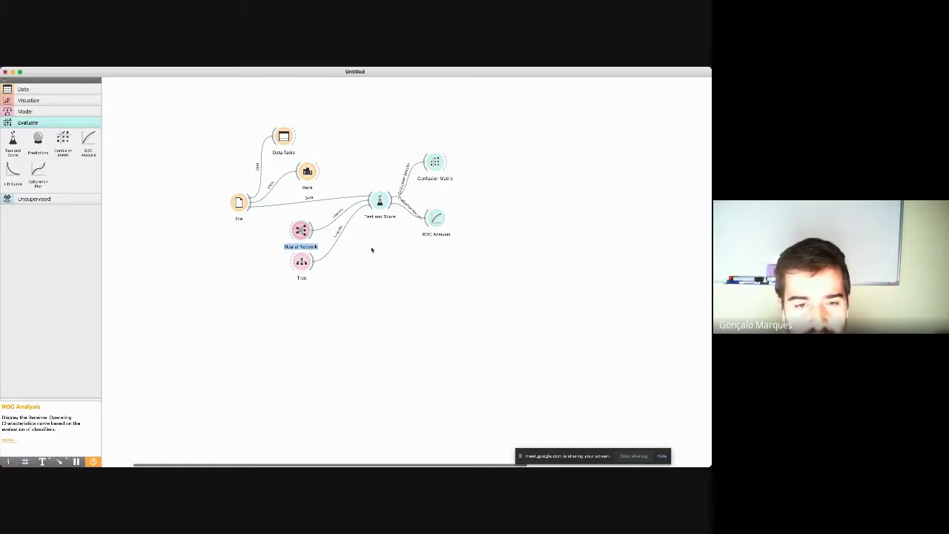
Add a Preprocess widget above Test and Score and link its Preprocessor output to the Preprocessor input of Test and Score
{"action": "right_click", "coordinate": [394, 136]}
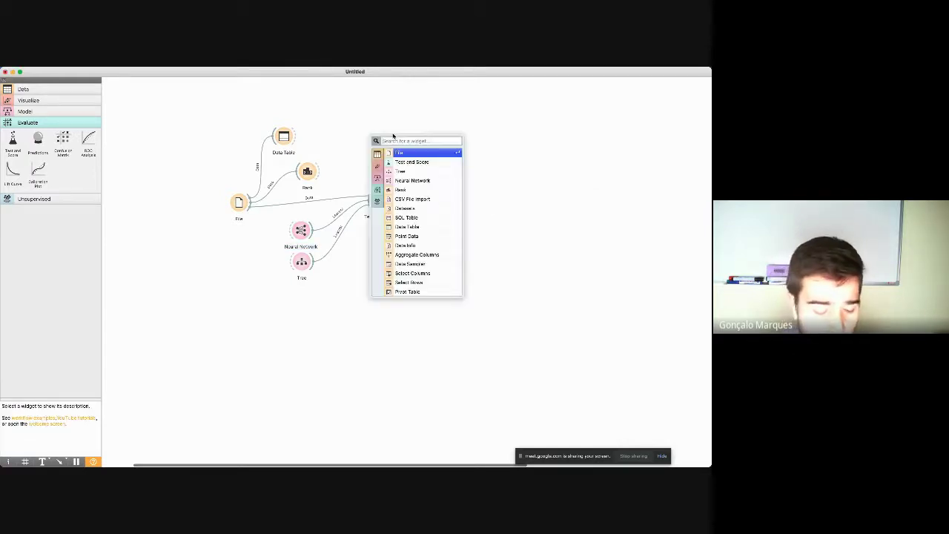
{"action": "type", "text": "pre"}
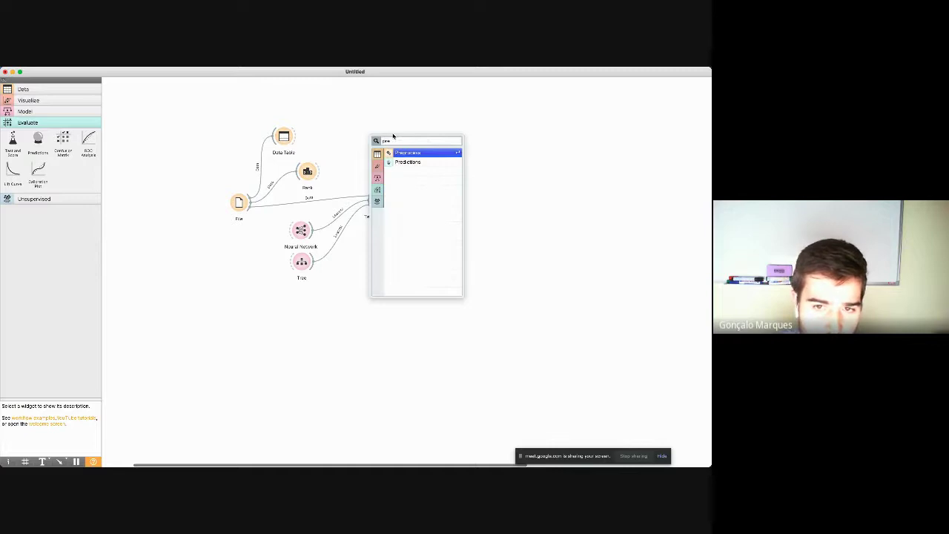
{"action": "key", "text": "Return"}
{"action": "left_click_drag", "start_coordinate": [394, 134], "coordinate": [361, 203]}
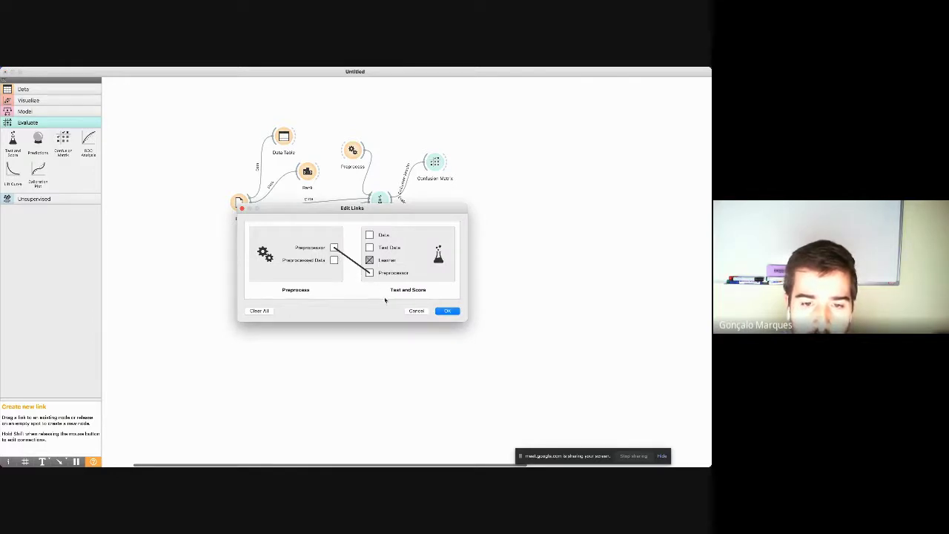
{"action": "left_click", "coordinate": [449, 311]}
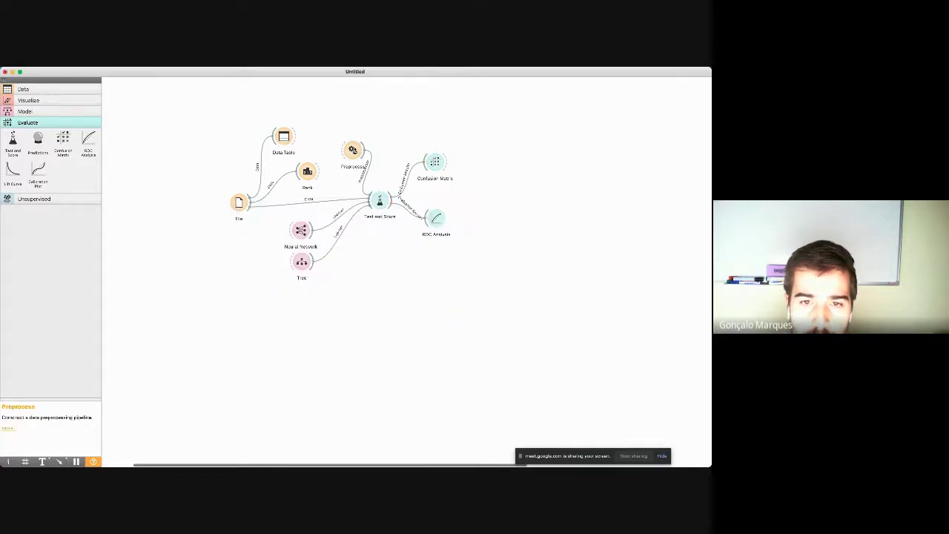
Set Preprocess to normalize features to the interval [-1,1], remove its Select Relevant Features step, and move the widget slightly higher
{"action": "right_click", "coordinate": [353, 150]}
{"action": "left_click", "coordinate": [374, 153]}
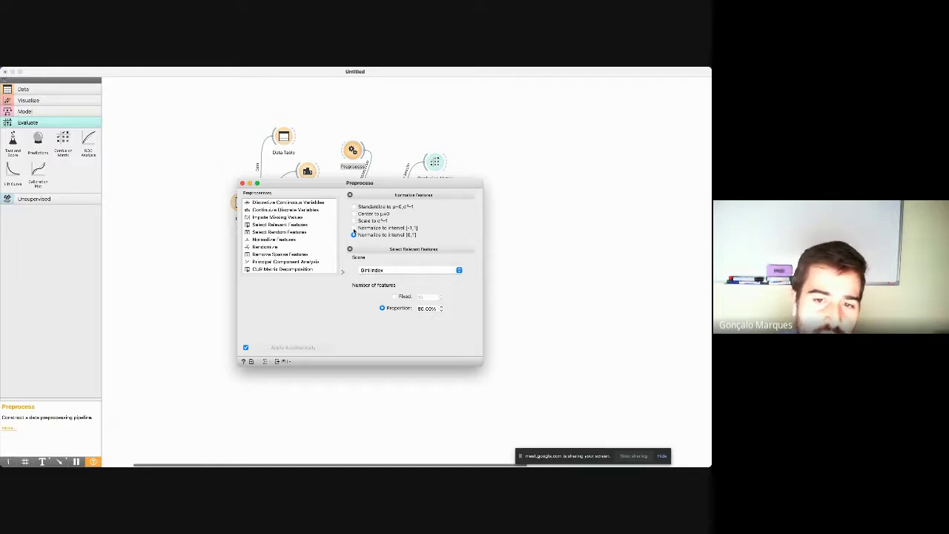
{"action": "left_click", "coordinate": [354, 227]}
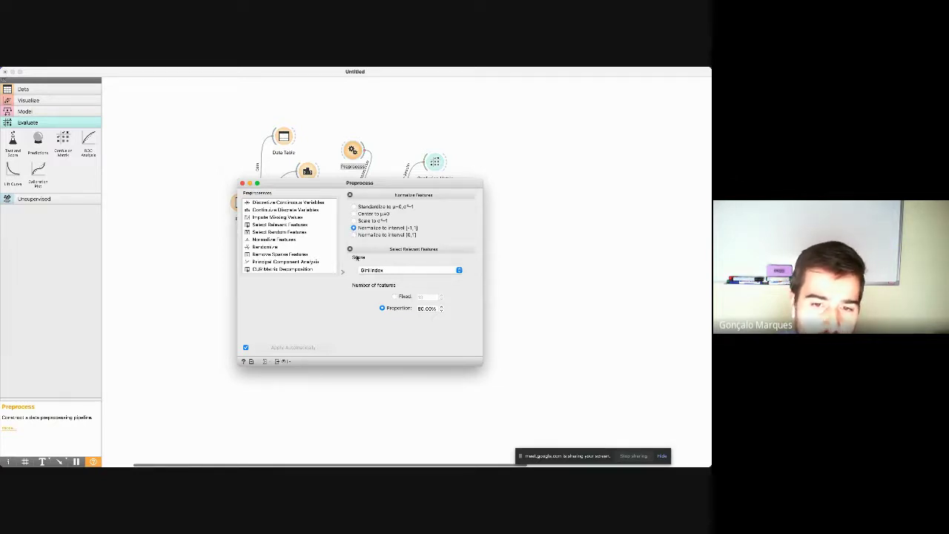
{"action": "left_click", "coordinate": [350, 250]}
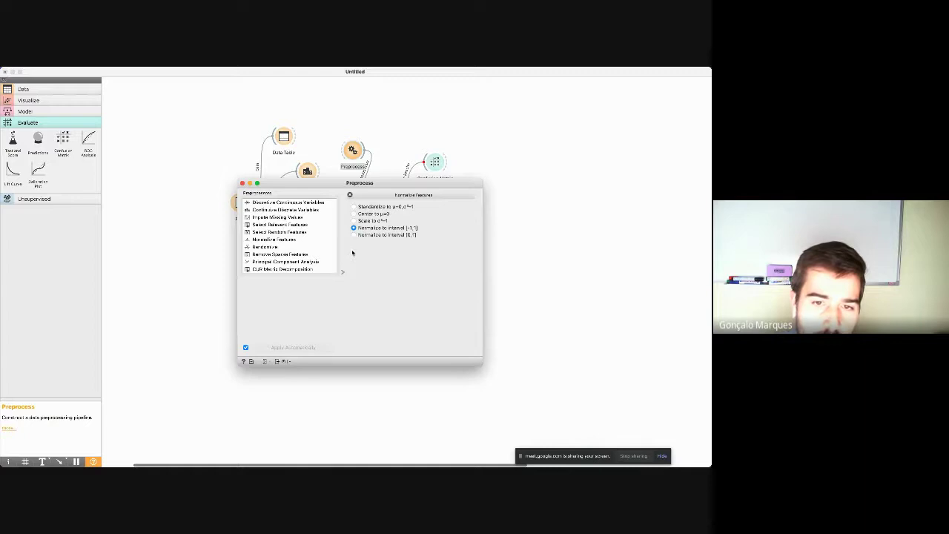
{"action": "left_click", "coordinate": [242, 184]}
{"action": "left_click_drag", "start_coordinate": [362, 152], "coordinate": [360, 138]}
Open Test and Score and Preprocess, and arrange their windows so the evaluation results and preprocessing settings are visible together
{"action": "right_click", "coordinate": [380, 200]}
{"action": "left_click", "coordinate": [389, 205]}
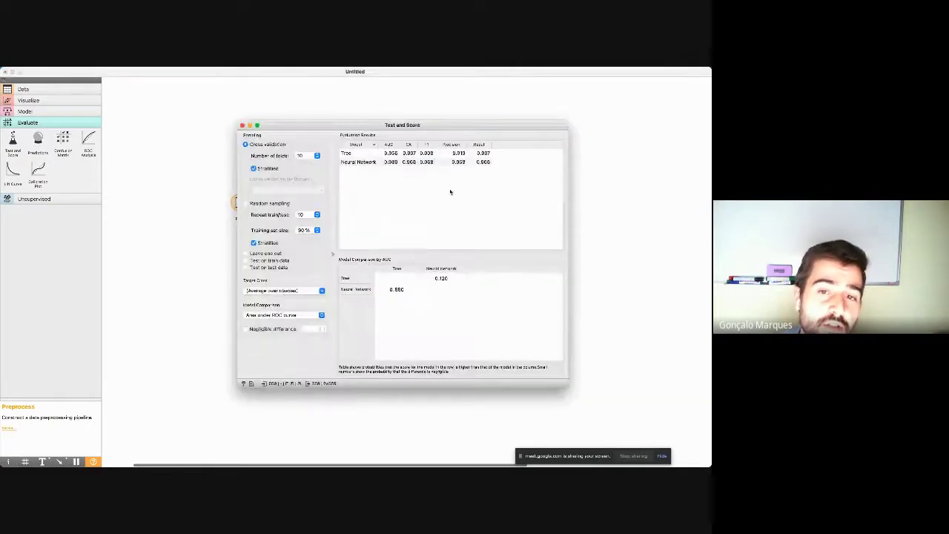
{"action": "left_click_drag", "start_coordinate": [426, 121], "coordinate": [473, 246]}
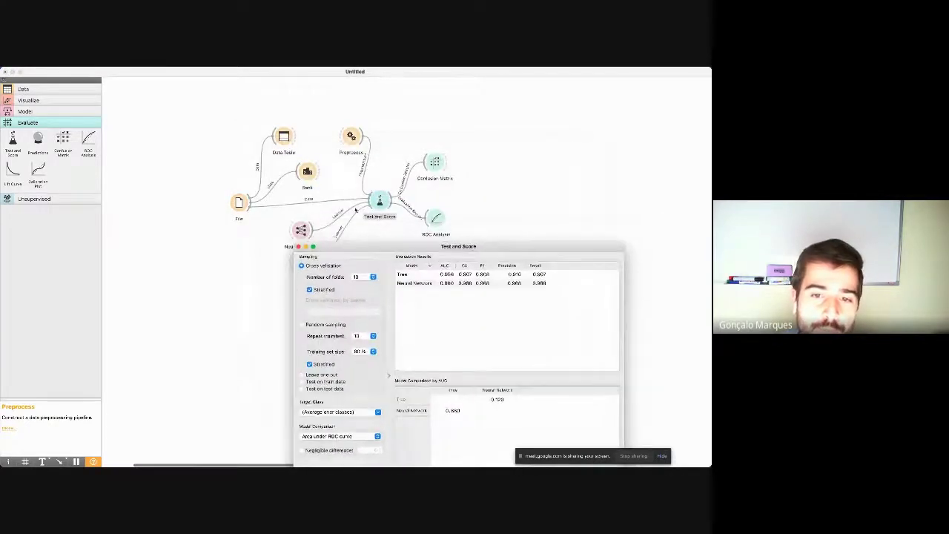
{"action": "right_click", "coordinate": [356, 139]}
{"action": "left_click", "coordinate": [361, 142]}
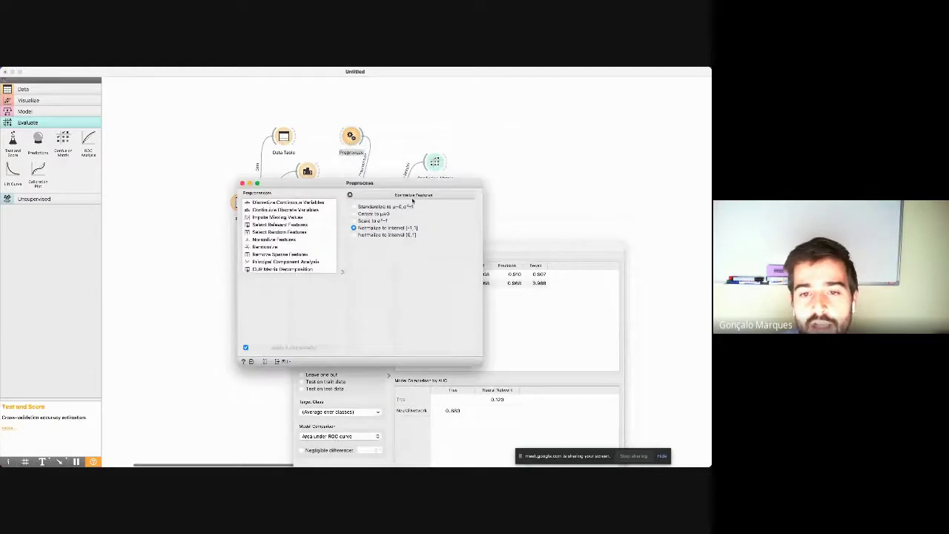
{"action": "left_click_drag", "start_coordinate": [415, 185], "coordinate": [216, 84]}
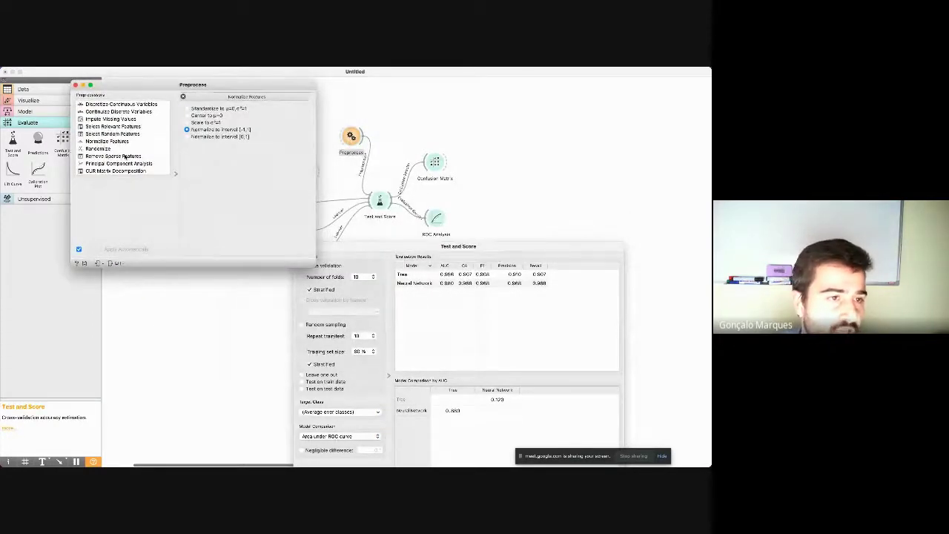
Add Select Relevant Features by Information Gain with a fixed number of 12 features to Preprocess, and close both widget windows
{"action": "left_click", "coordinate": [129, 128]}
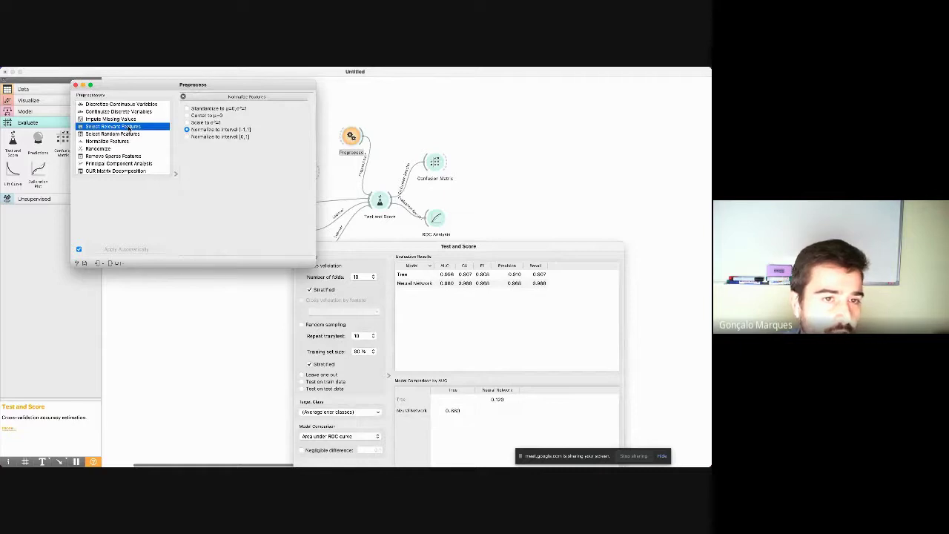
{"action": "double_click", "coordinate": [144, 128]}
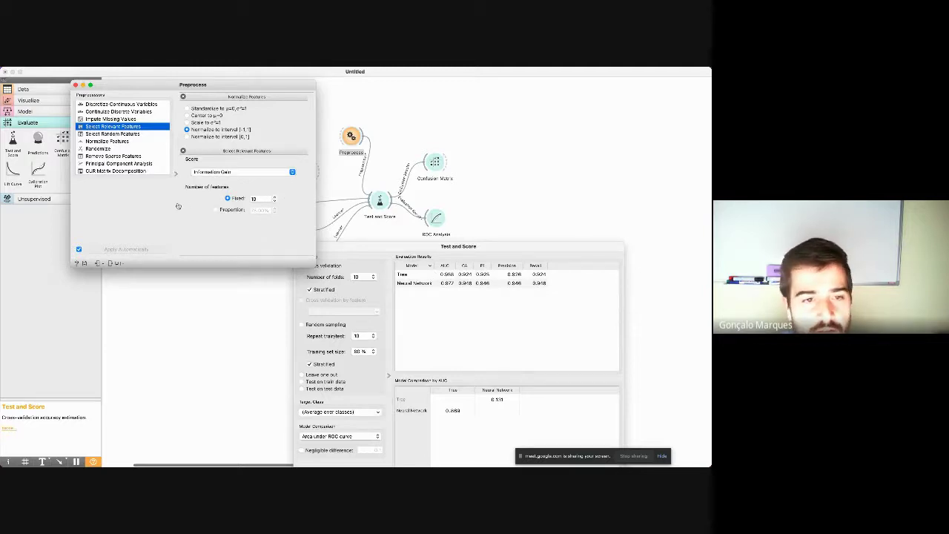
{"action": "left_click", "coordinate": [275, 197]}
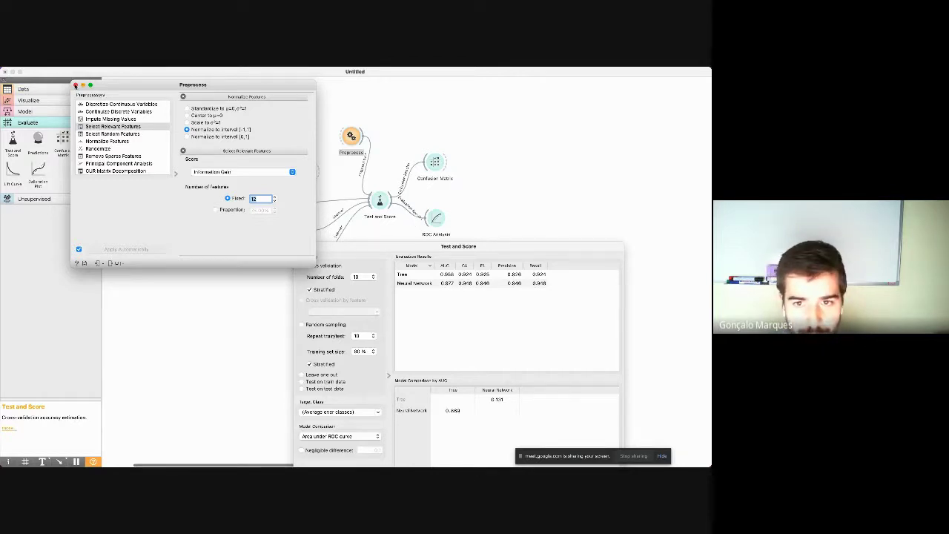
{"action": "left_click", "coordinate": [75, 85]}
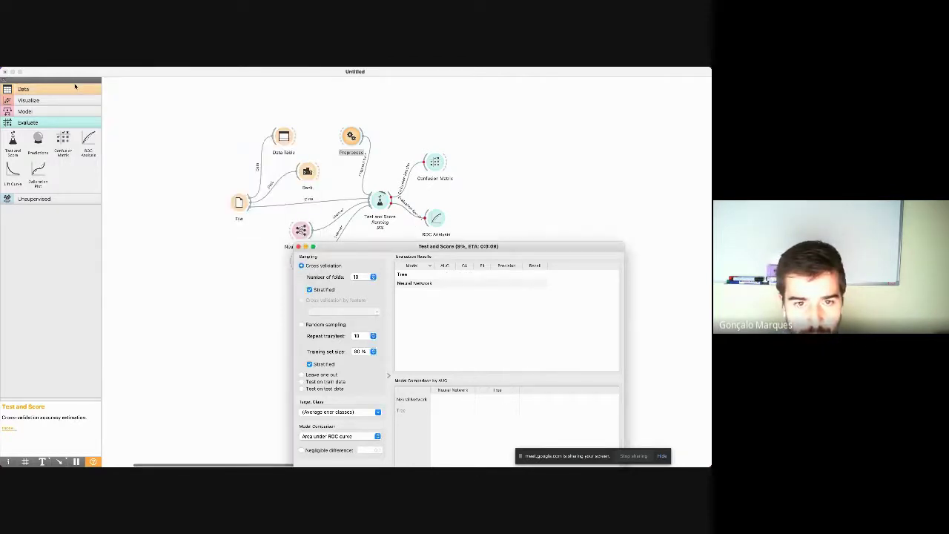
{"action": "left_click", "coordinate": [298, 246]}
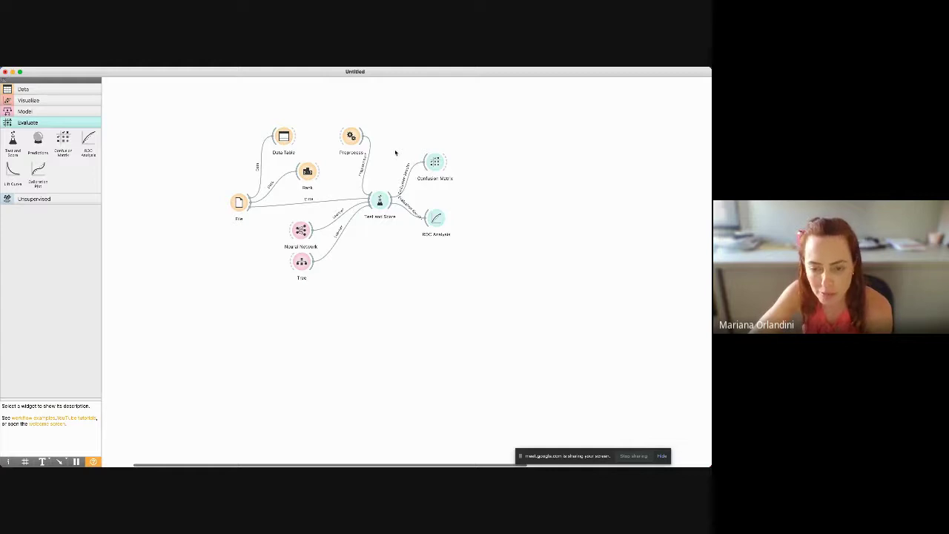
Open the File widget to check the dataset's column types and roles, and close it
{"action": "scroll", "coordinate": [318, 207], "scroll_direction": "up", "scroll_amount": 2}
{"action": "scroll", "coordinate": [319, 207], "scroll_direction": "left", "scroll_amount": 2}
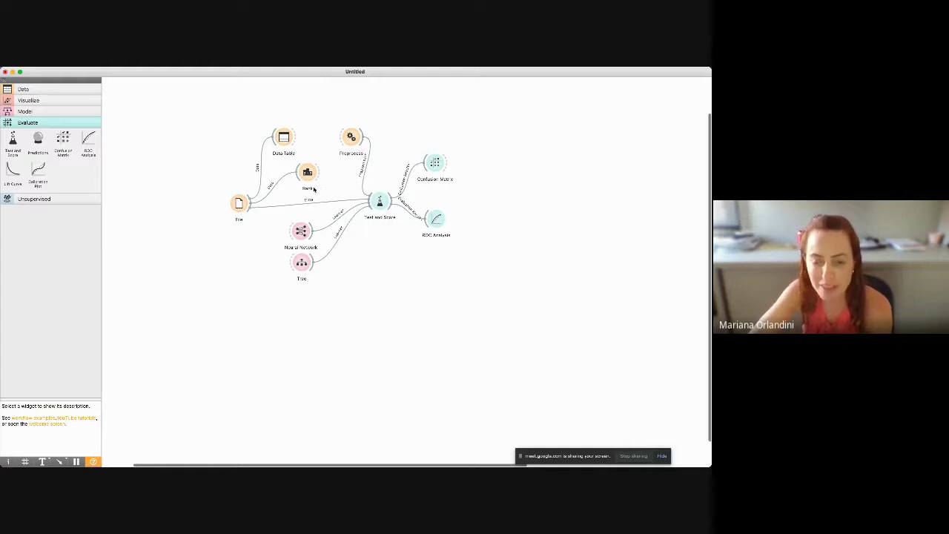
{"action": "right_click", "coordinate": [254, 212]}
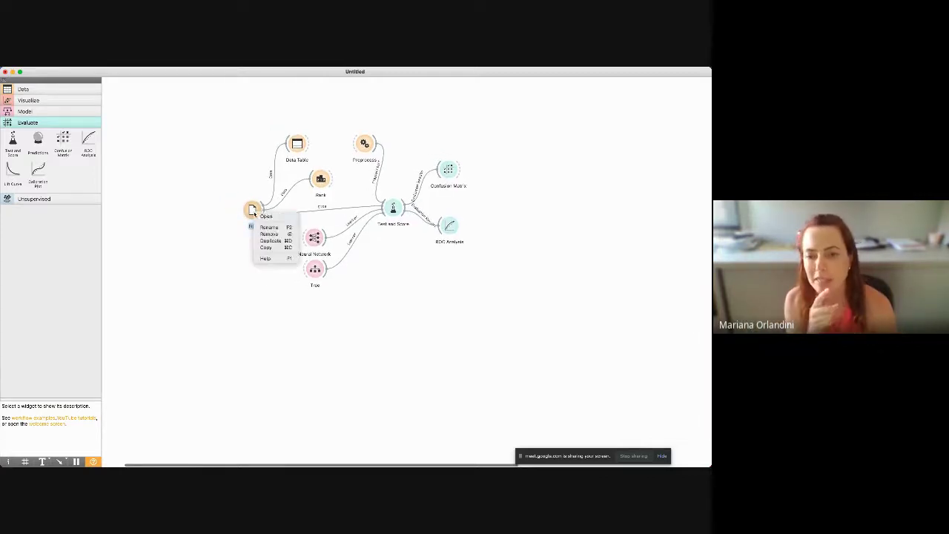
{"action": "left_click", "coordinate": [261, 216]}
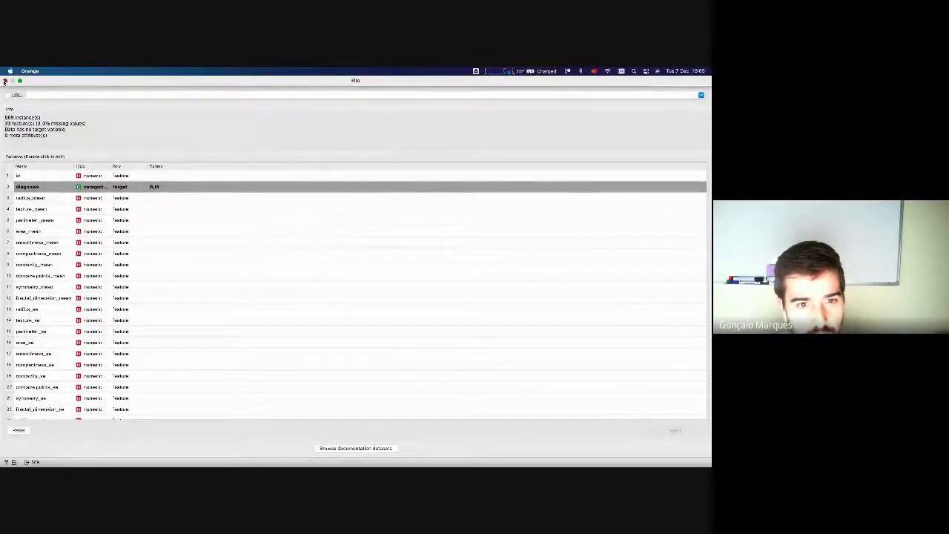
{"action": "left_click", "coordinate": [6, 78]}
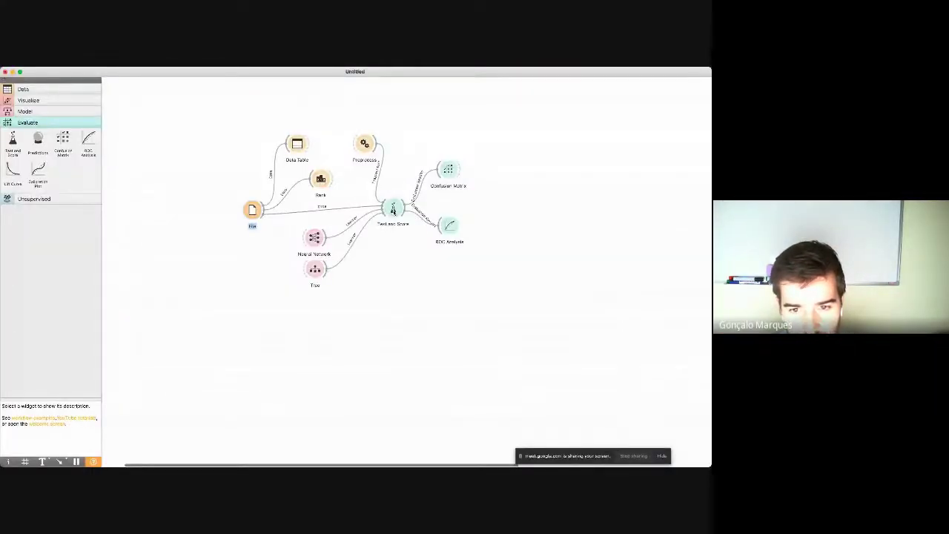
Inspect the link between File and Test and Score, and reopen the File widget to review the diagnosis target column
{"action": "left_click", "coordinate": [393, 210]}
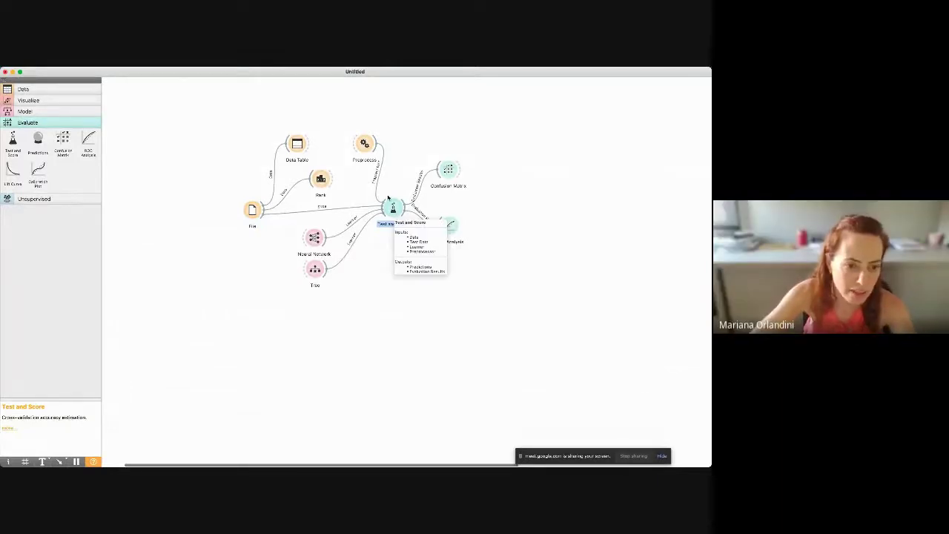
{"action": "left_click", "coordinate": [250, 210]}
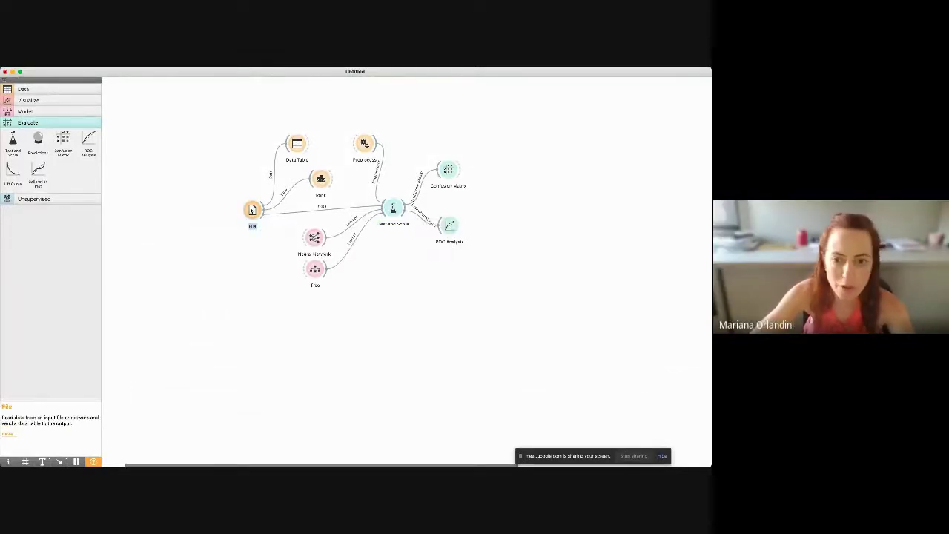
{"action": "left_click", "coordinate": [300, 214]}
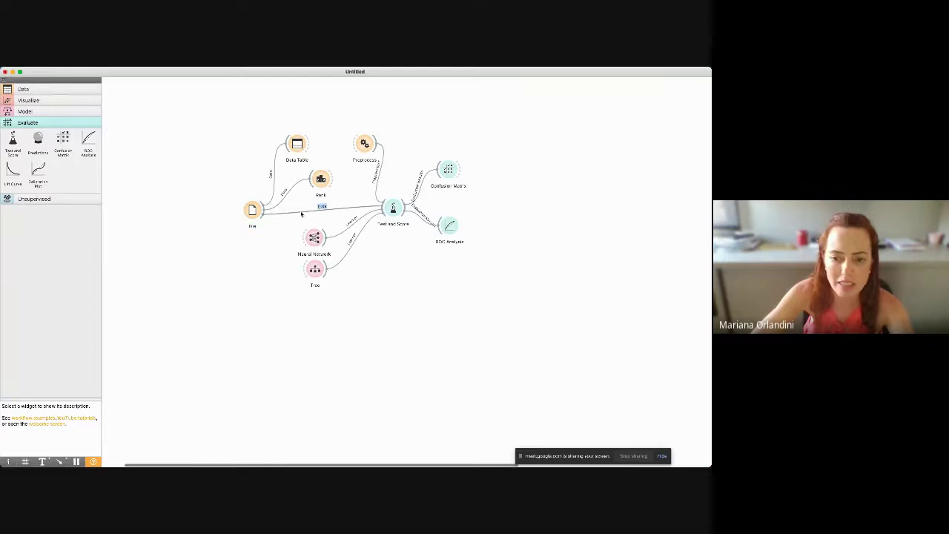
{"action": "left_click", "coordinate": [253, 209]}
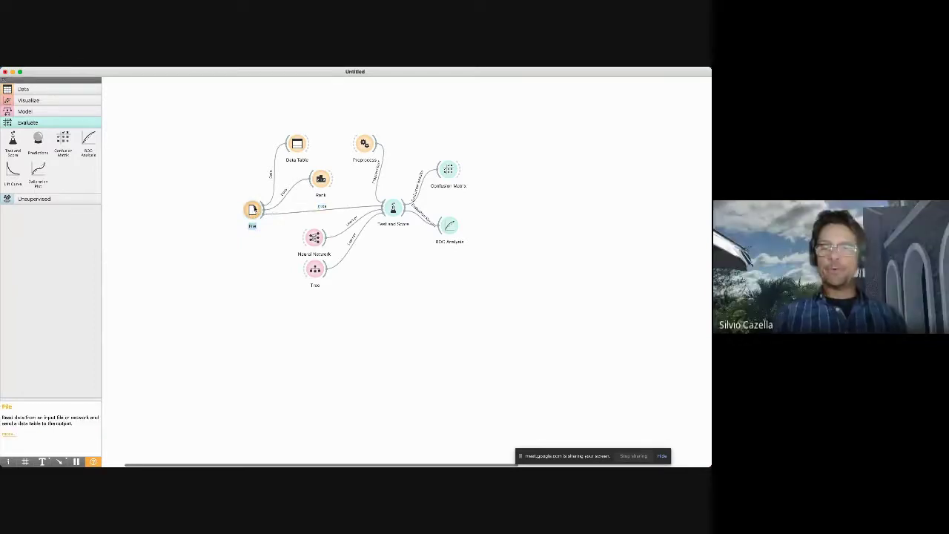
{"action": "right_click", "coordinate": [255, 211]}
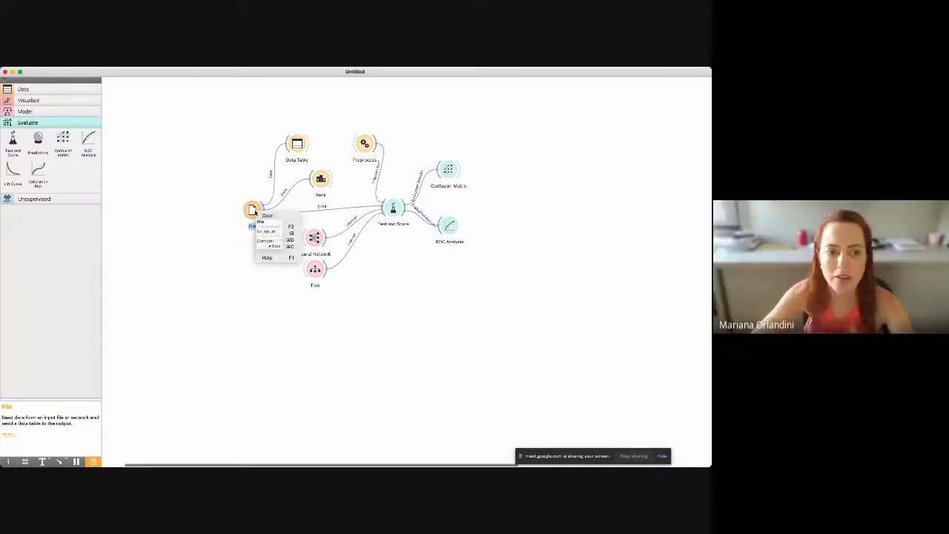
{"action": "left_click", "coordinate": [266, 214]}
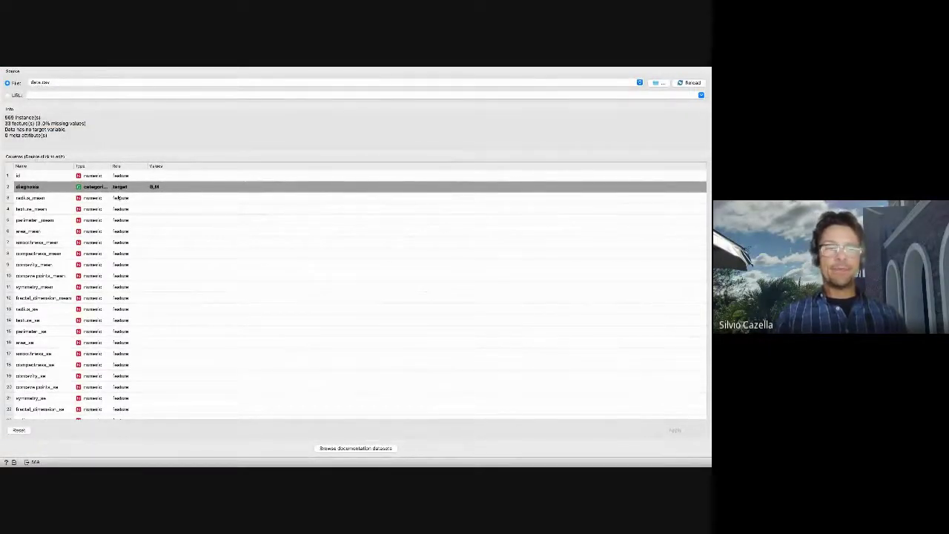
Close the File widget window with the diagnosis dataset's column list
{"action": "mouse_move", "coordinate": [692, 68]}
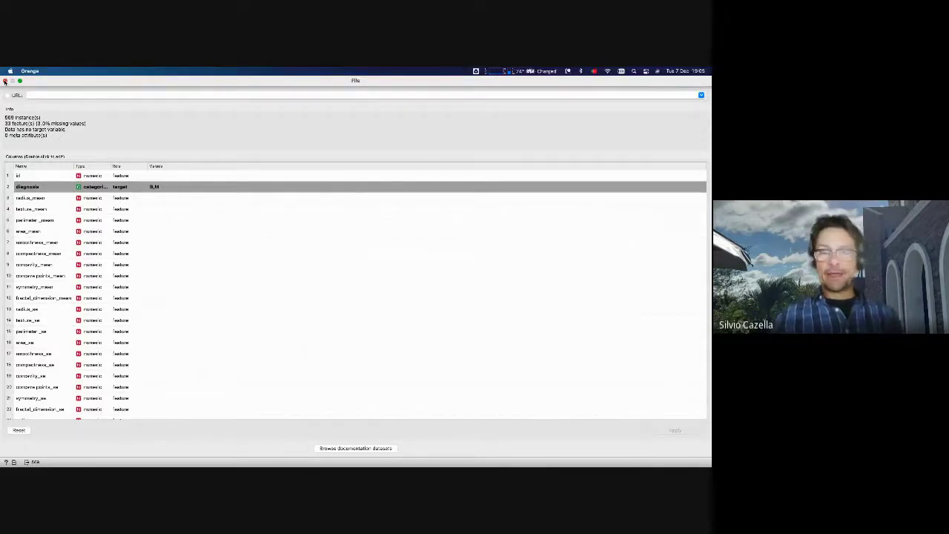
{"action": "left_click", "coordinate": [5, 81]}
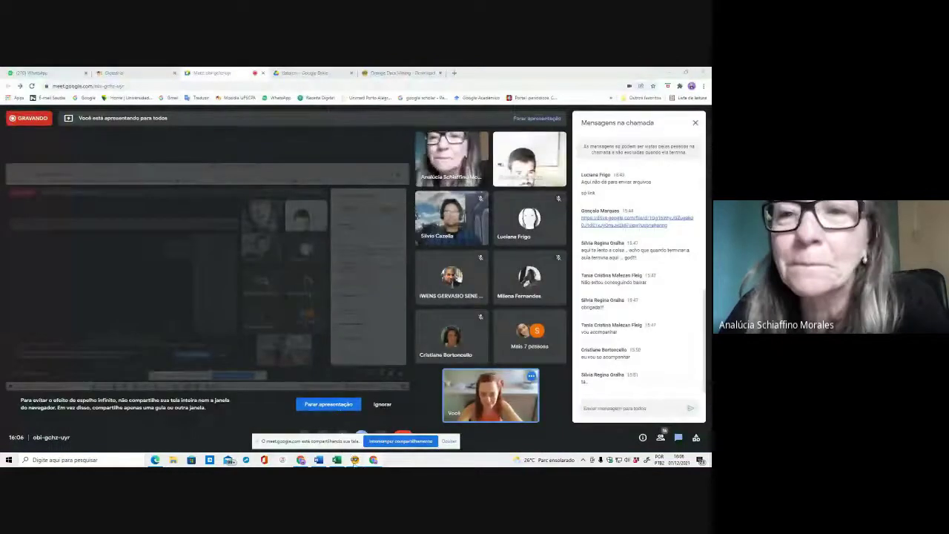
Switch to the Orange canvas, open the File widget to check how data.csv's columns were read, and close it
{"action": "key", "text": "alt+Tab"}
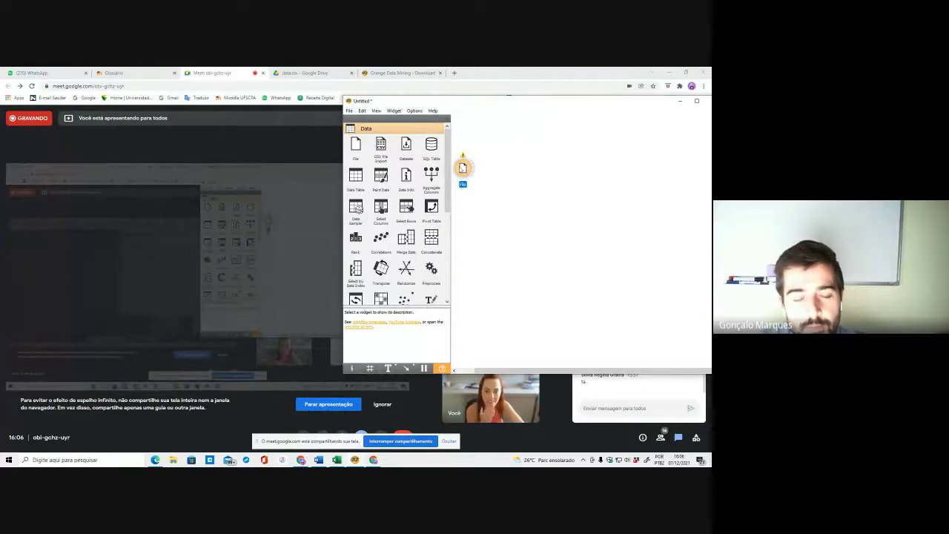
{"action": "right_click", "coordinate": [463, 172]}
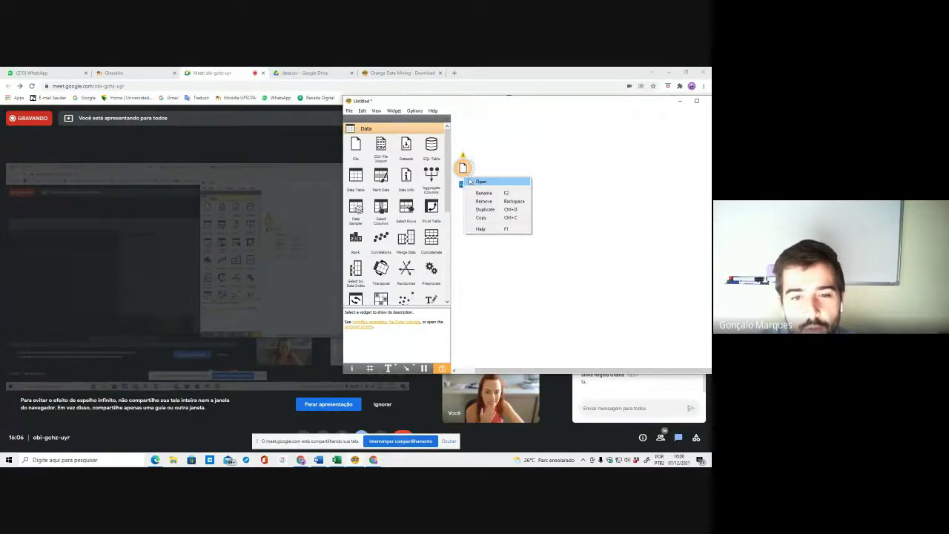
{"action": "left_click", "coordinate": [469, 181]}
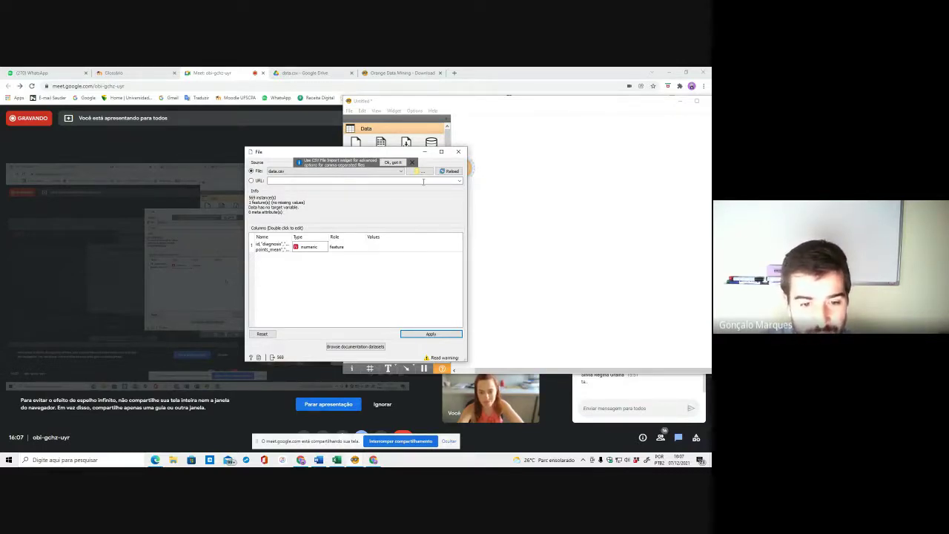
{"action": "left_click", "coordinate": [458, 151]}
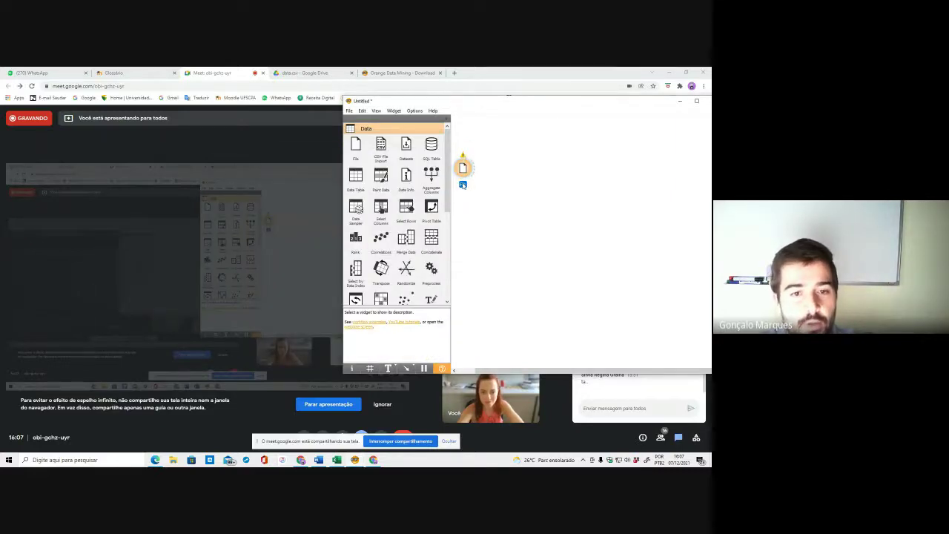
Add a CSV File Import widget to the canvas and browse to the Área de Trabalho folder for its data file
{"action": "left_click", "coordinate": [381, 149]}
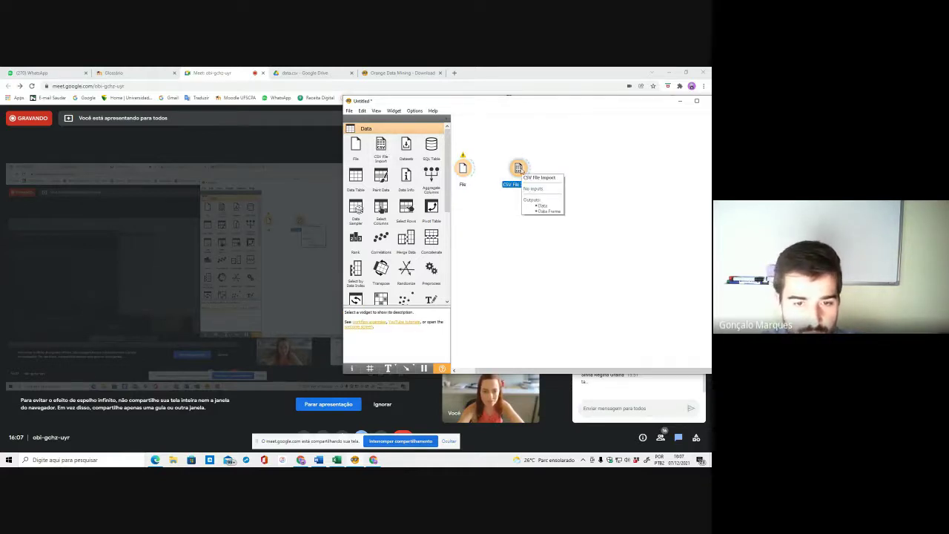
{"action": "double_click", "coordinate": [518, 168]}
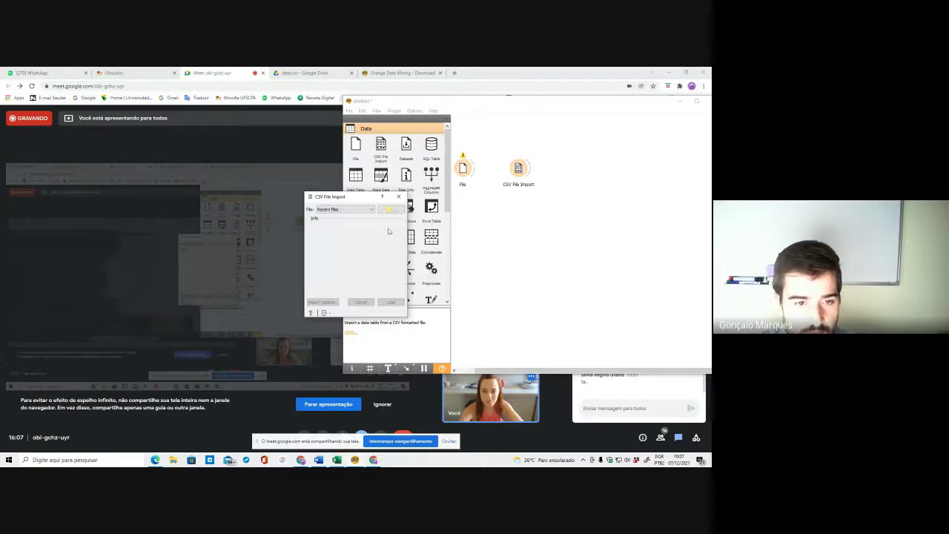
{"action": "left_click", "coordinate": [388, 210]}
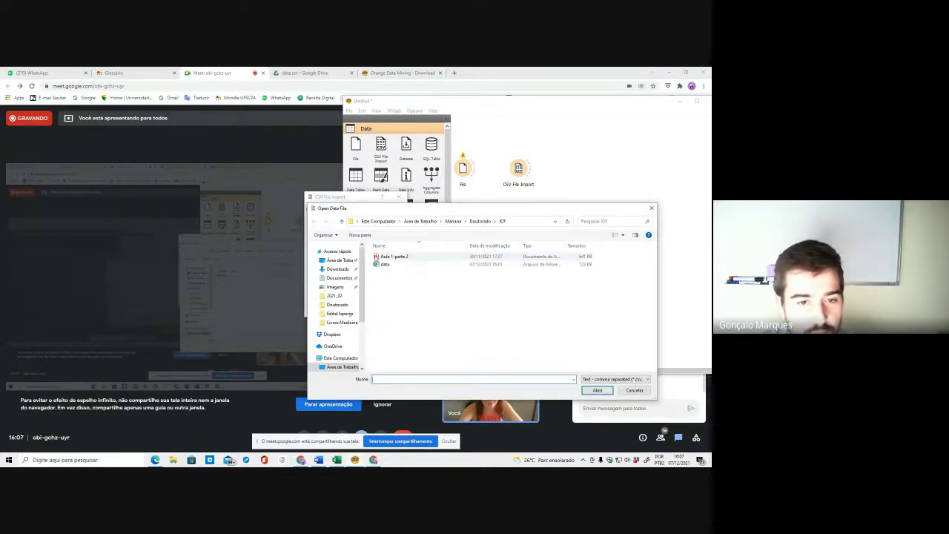
{"action": "left_click", "coordinate": [350, 261]}
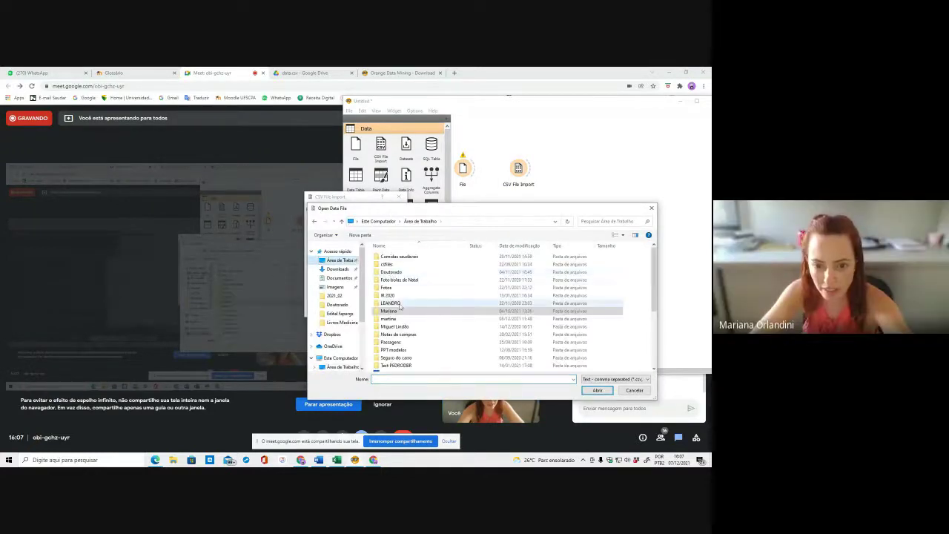
Load data.csv from the Doutorado > IOT folder into the CSV File Import widget, accepting the comma-delimited, Unicode (UTF-8) import options
{"action": "double_click", "coordinate": [388, 310]}
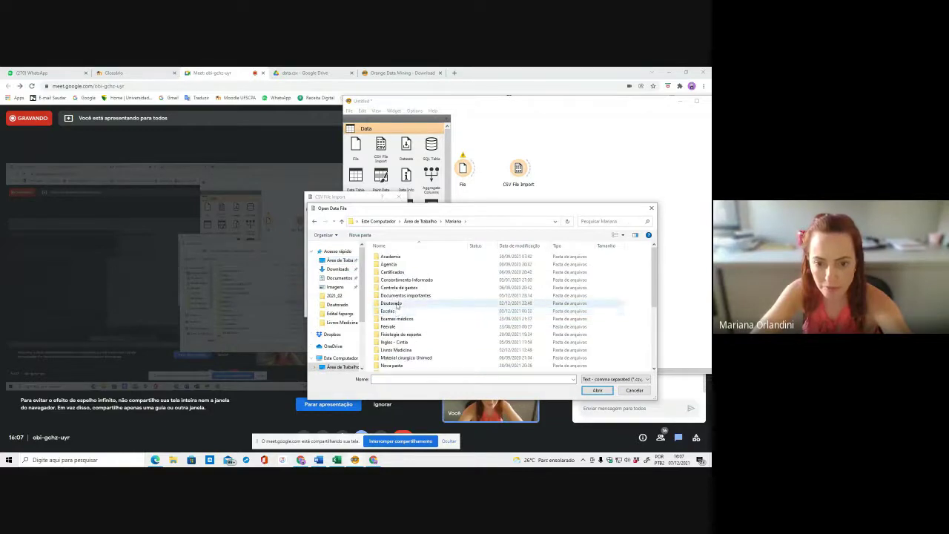
{"action": "double_click", "coordinate": [399, 302]}
{"action": "double_click", "coordinate": [391, 311]}
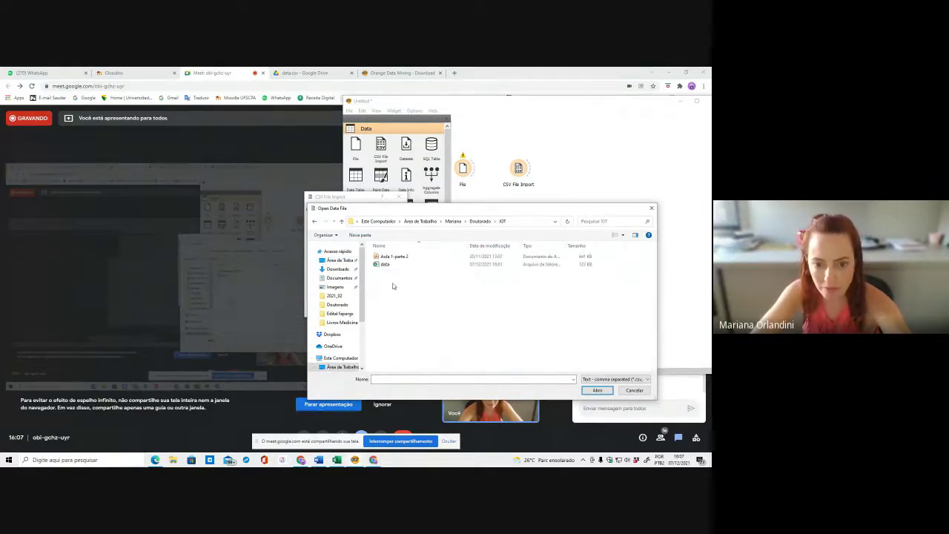
{"action": "left_click", "coordinate": [598, 390]}
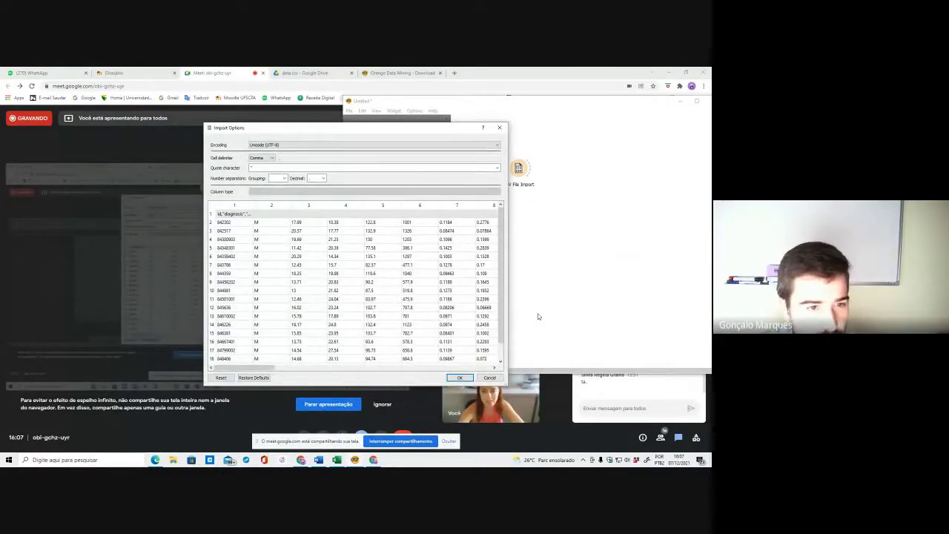
{"action": "left_click", "coordinate": [459, 377]}
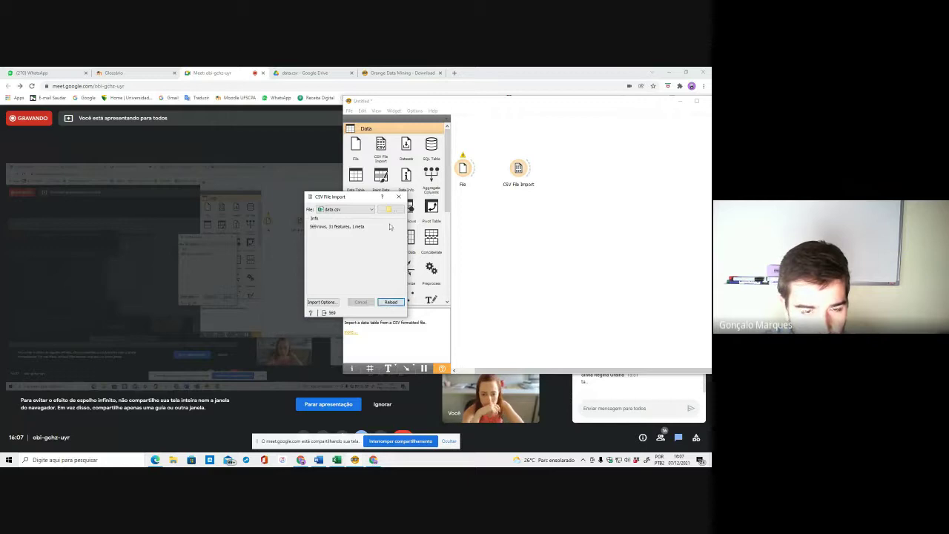
{"action": "left_click", "coordinate": [398, 198]}
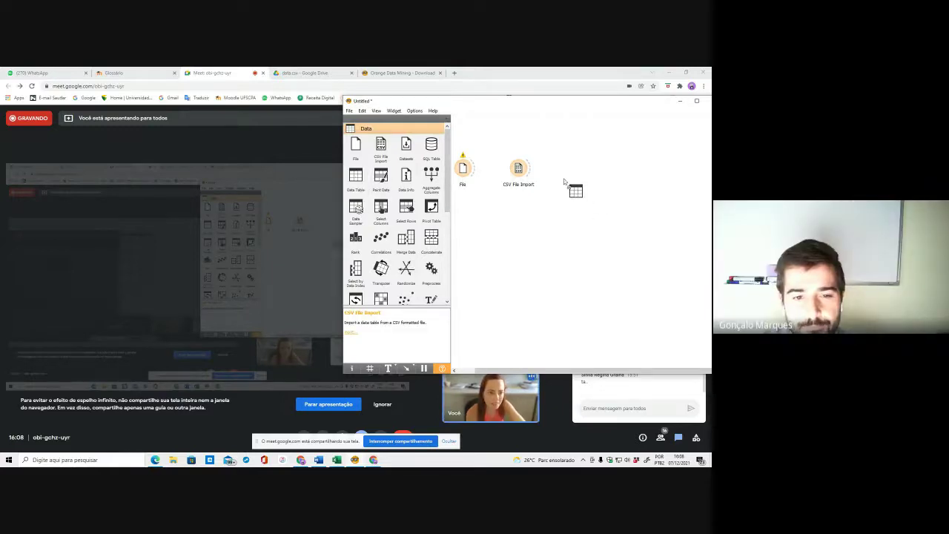
Add a Data Table widget to the canvas, connected to CSV File Import, and open its table
{"action": "mouse_move", "coordinate": [564, 172]}
{"action": "left_mouse_down"}
{"action": "mouse_move", "coordinate": [500, 172]}
{"action": "mouse_move", "coordinate": [562, 170]}
{"action": "left_mouse_up"}
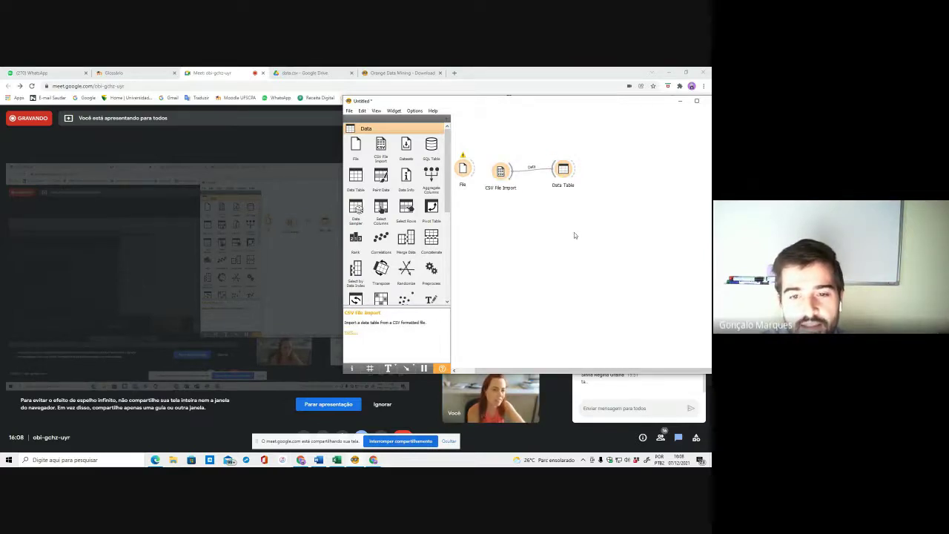
{"action": "left_click", "coordinate": [561, 172]}
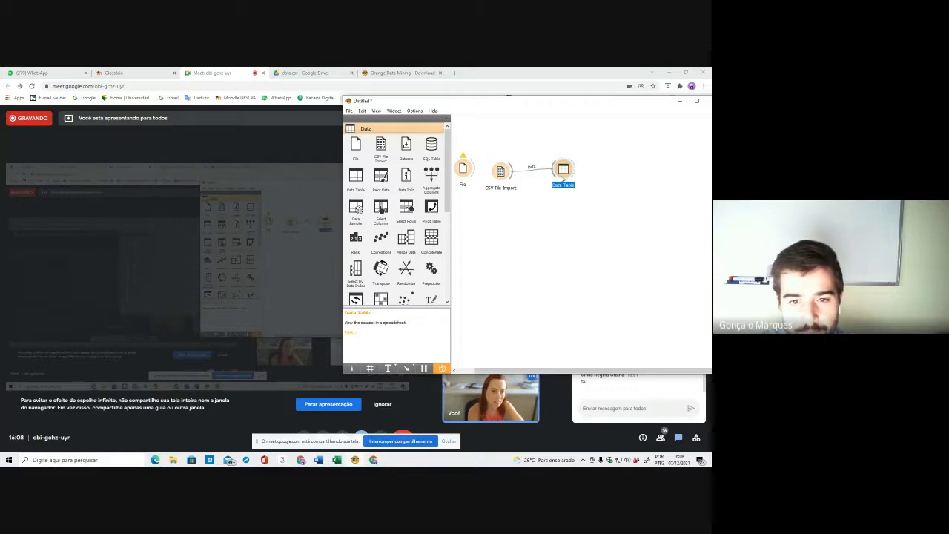
{"action": "right_click", "coordinate": [564, 171]}
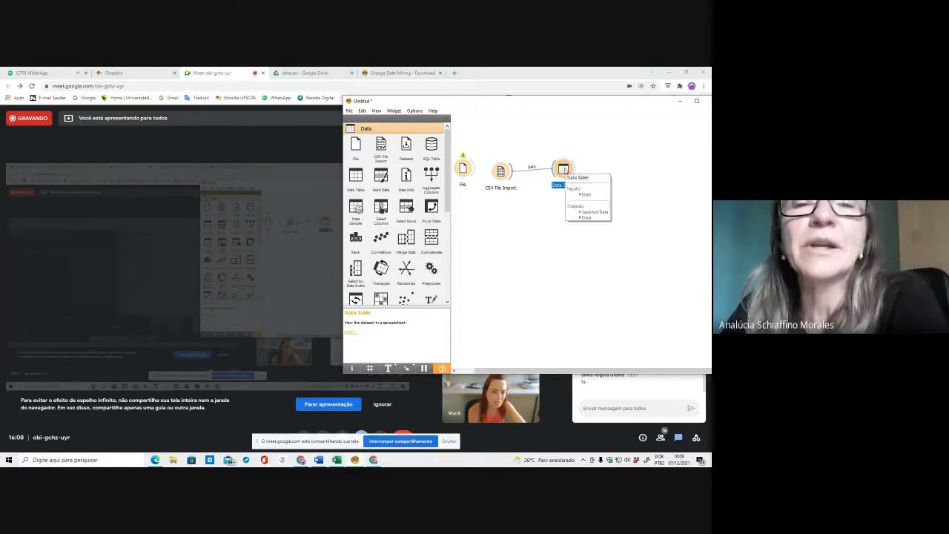
{"action": "left_click", "coordinate": [575, 183]}
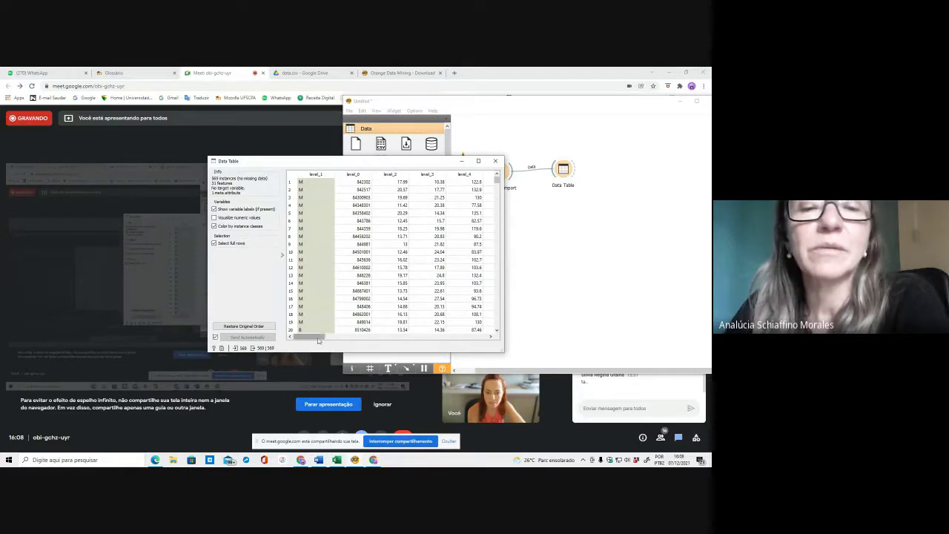
Examine the imported columns in the Data Table and move its window clear of the workflow widgets
{"action": "mouse_move", "coordinate": [312, 338]}
{"action": "left_mouse_down"}
{"action": "mouse_move", "coordinate": [387, 338]}
{"action": "mouse_move", "coordinate": [312, 338]}
{"action": "left_mouse_up"}
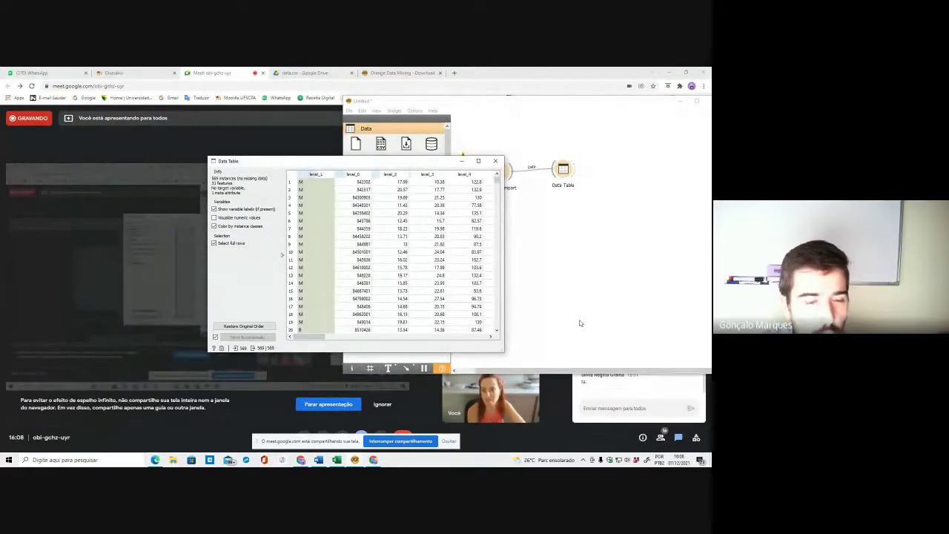
{"action": "left_click", "coordinate": [497, 161]}
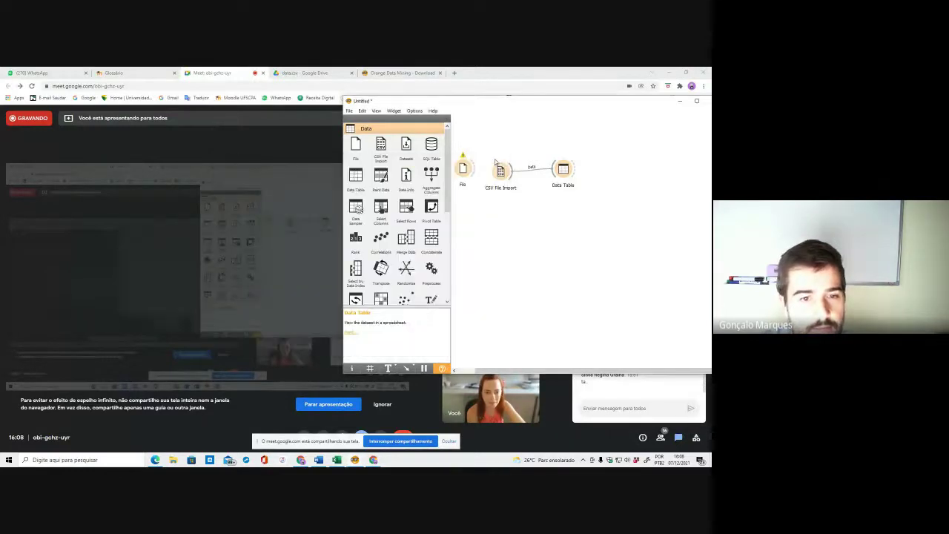
{"action": "double_click", "coordinate": [564, 172]}
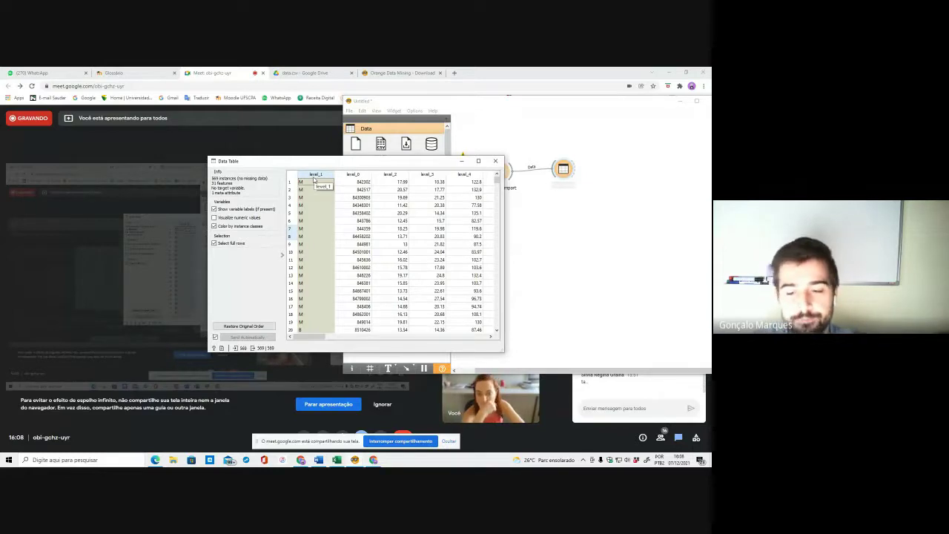
{"action": "left_click_drag", "start_coordinate": [401, 161], "coordinate": [250, 206]}
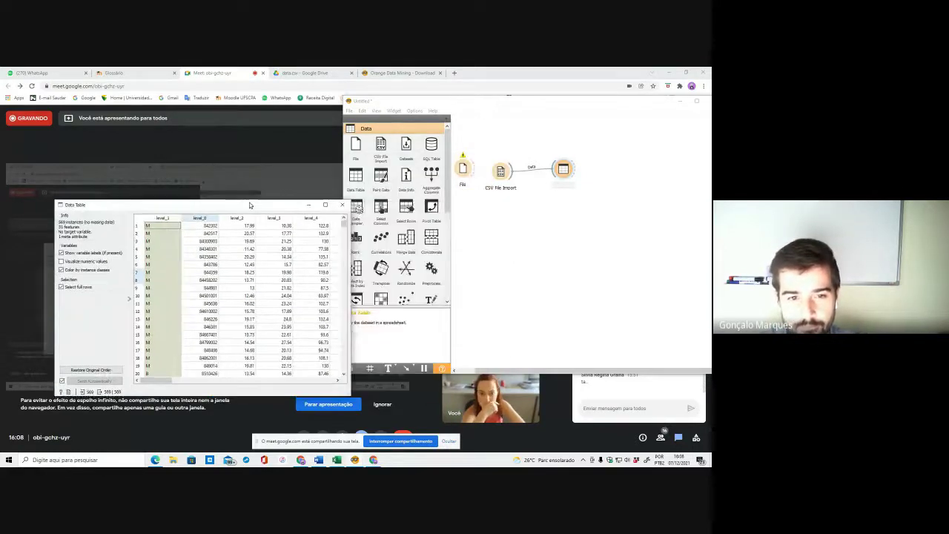
{"action": "left_click_drag", "start_coordinate": [445, 165], "coordinate": [444, 200]}
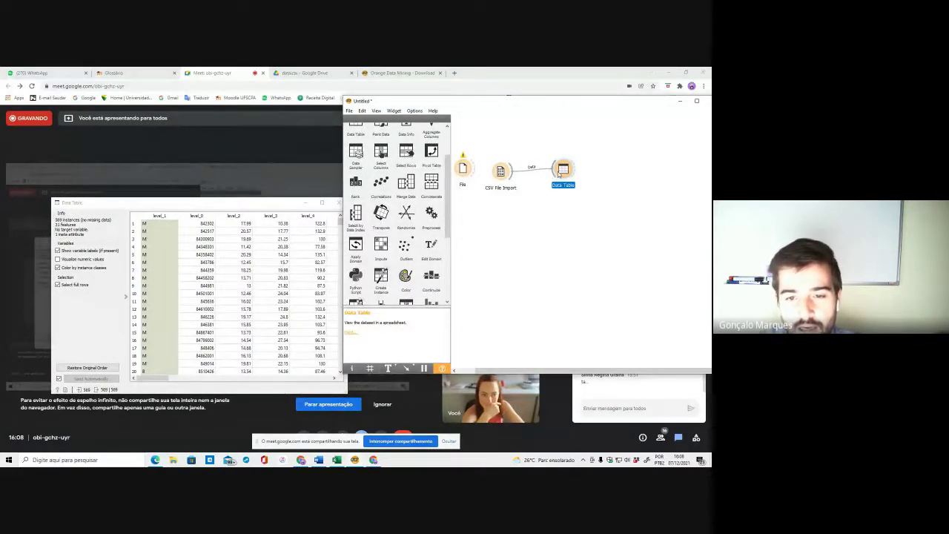
Add a Select Columns widget below the Data Table widget and connect CSV File Import to it
{"action": "mouse_move", "coordinate": [558, 172]}
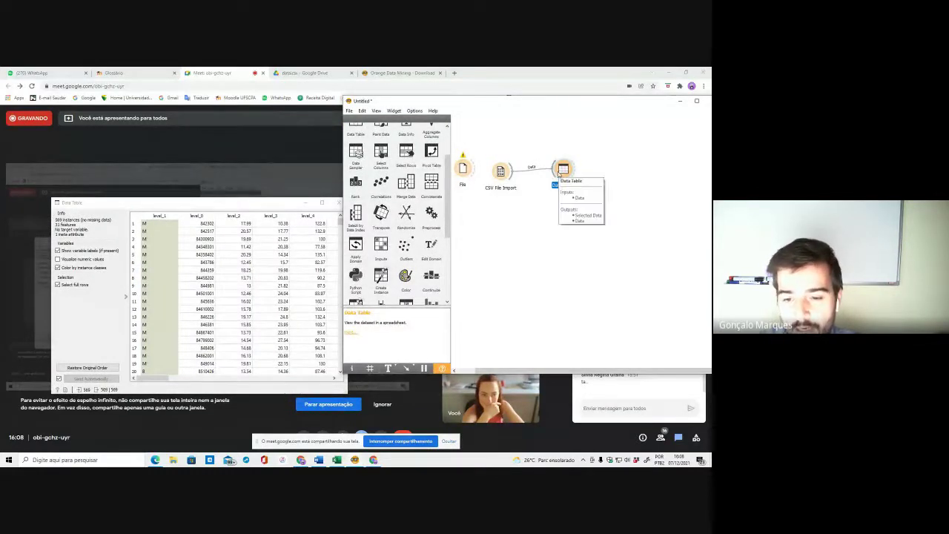
{"action": "right_click", "coordinate": [508, 230]}
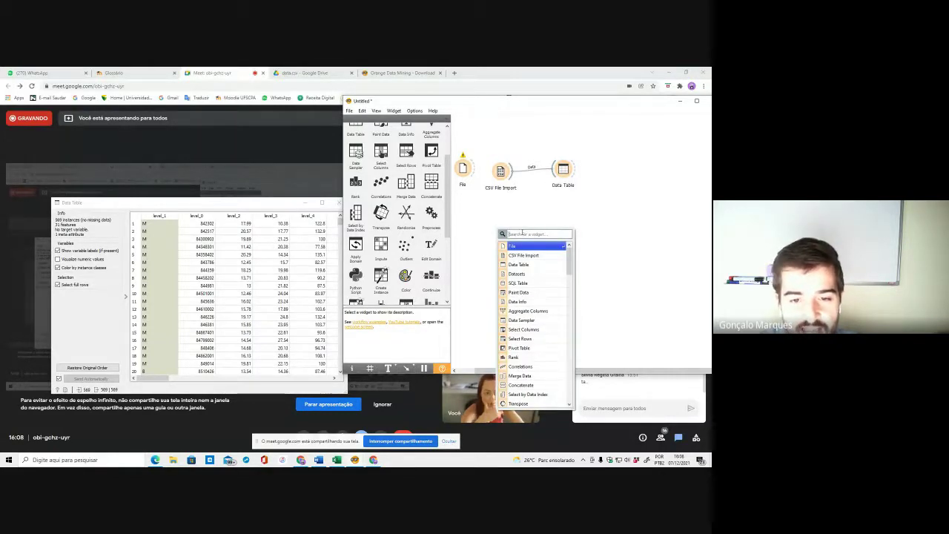
{"action": "type", "text": "sel"}
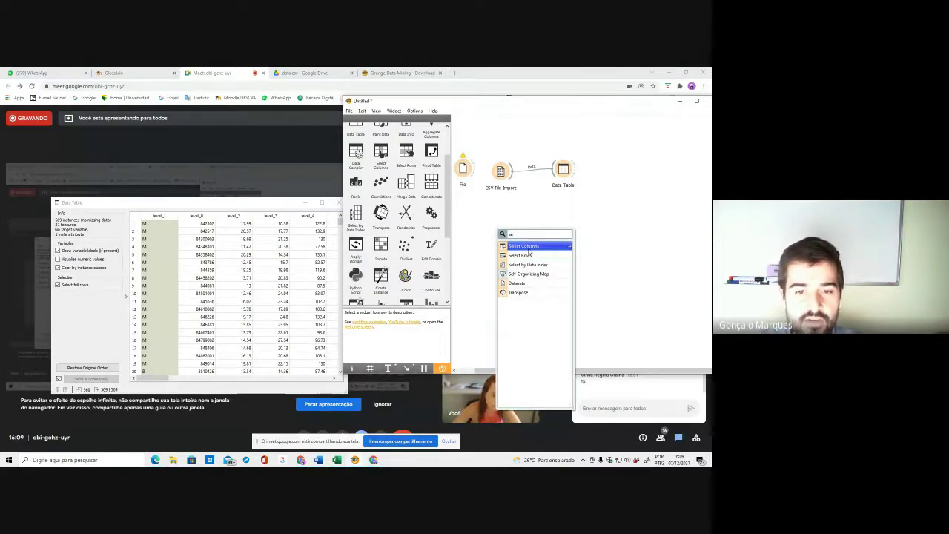
{"action": "key", "text": "Return"}
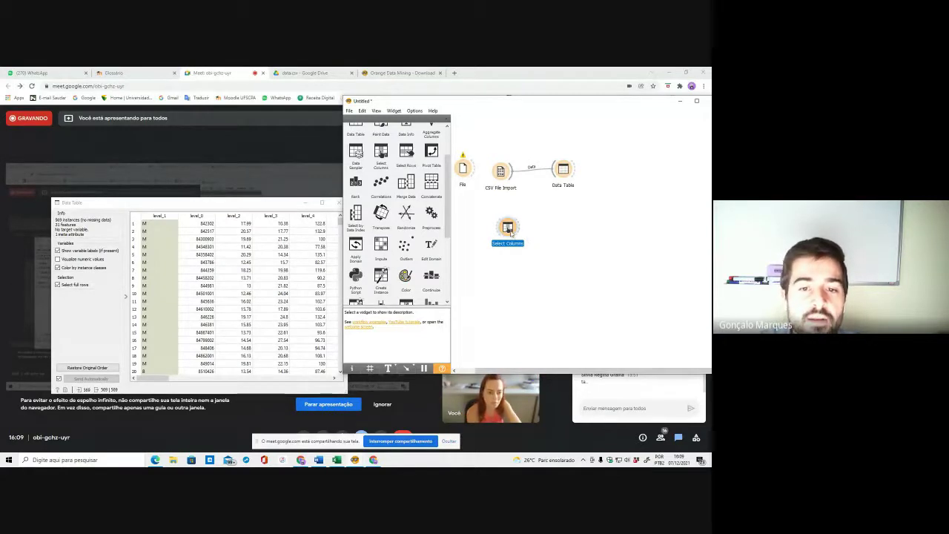
{"action": "left_click_drag", "start_coordinate": [511, 235], "coordinate": [609, 212]}
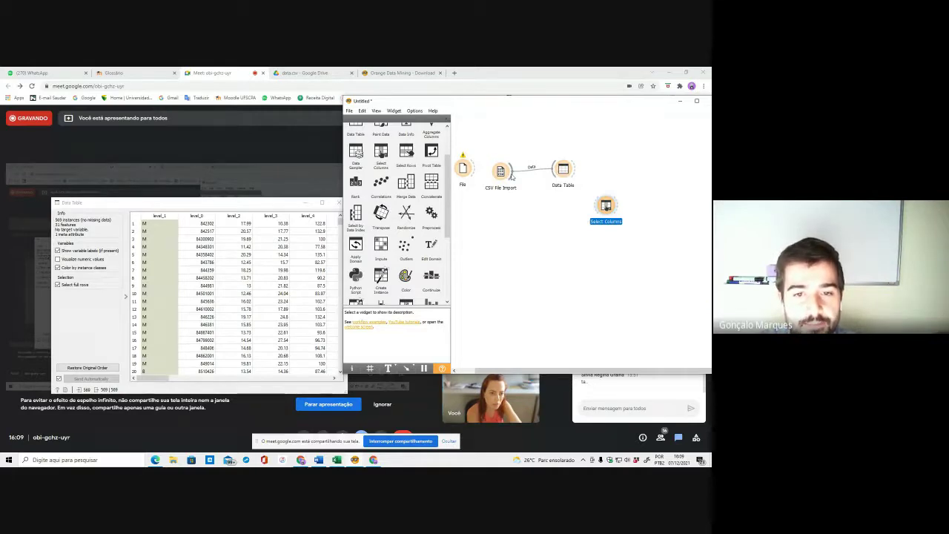
{"action": "left_click_drag", "start_coordinate": [511, 176], "coordinate": [605, 207]}
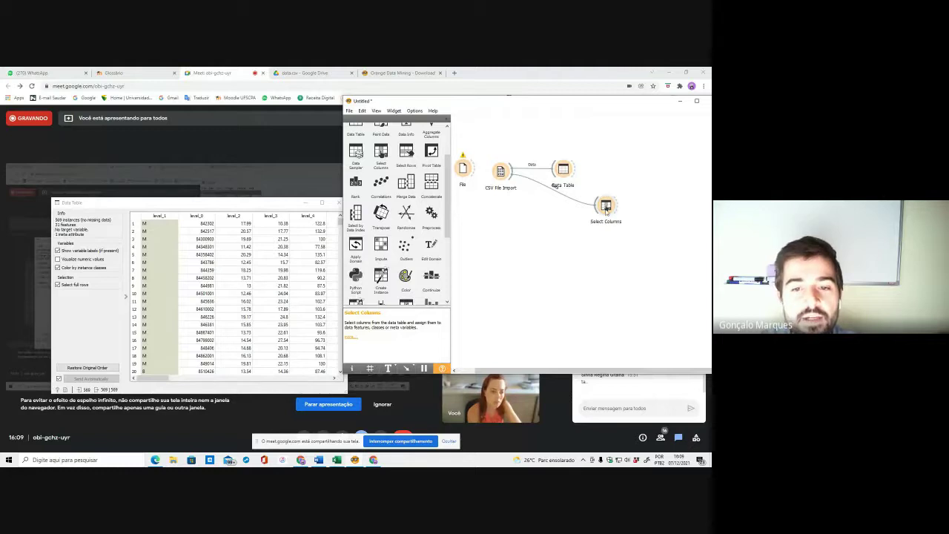
Open the Select Columns widget and examine the variables listed as features and metas
{"action": "double_click", "coordinate": [606, 207]}
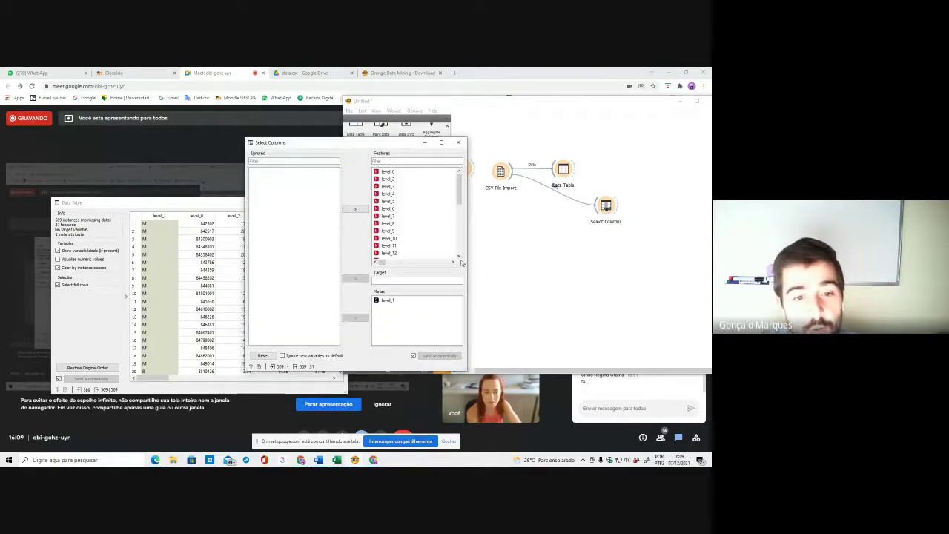
{"action": "mouse_move", "coordinate": [464, 197]}
{"action": "left_mouse_down"}
{"action": "mouse_move", "coordinate": [460, 221]}
{"action": "mouse_move", "coordinate": [460, 181]}
{"action": "left_mouse_up"}
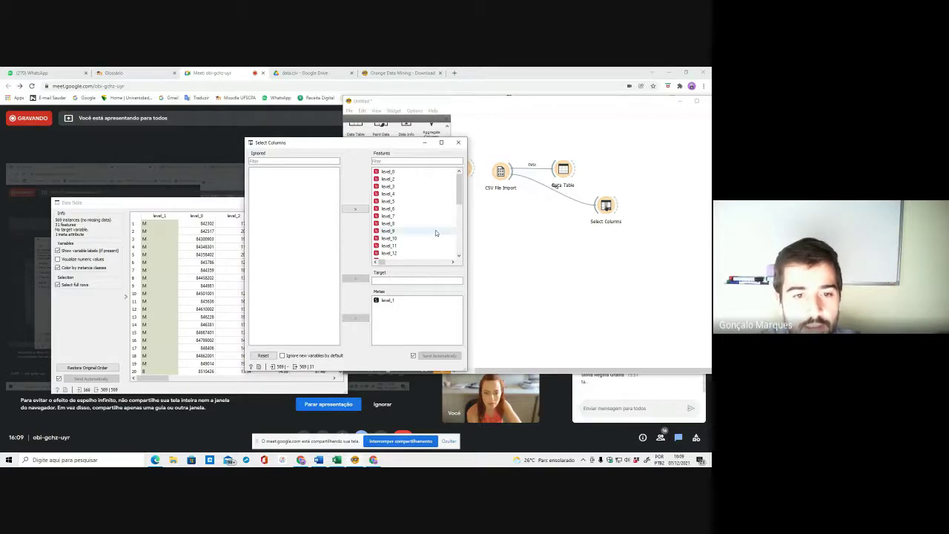
{"action": "scroll", "coordinate": [435, 231], "scroll_direction": "down", "scroll_amount": 7}
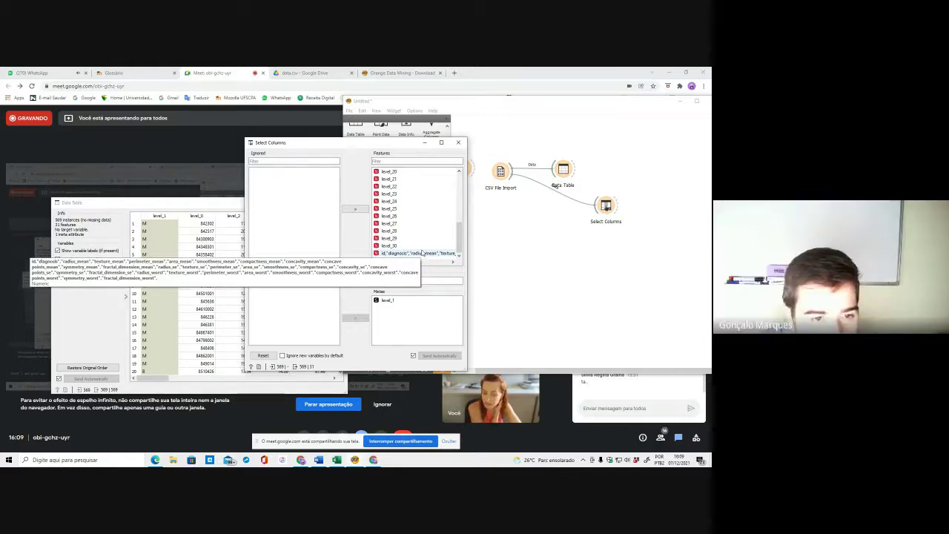
{"action": "scroll", "coordinate": [429, 222], "scroll_direction": "up", "scroll_amount": 2}
{"action": "scroll", "coordinate": [427, 221], "scroll_direction": "up", "scroll_amount": 5}
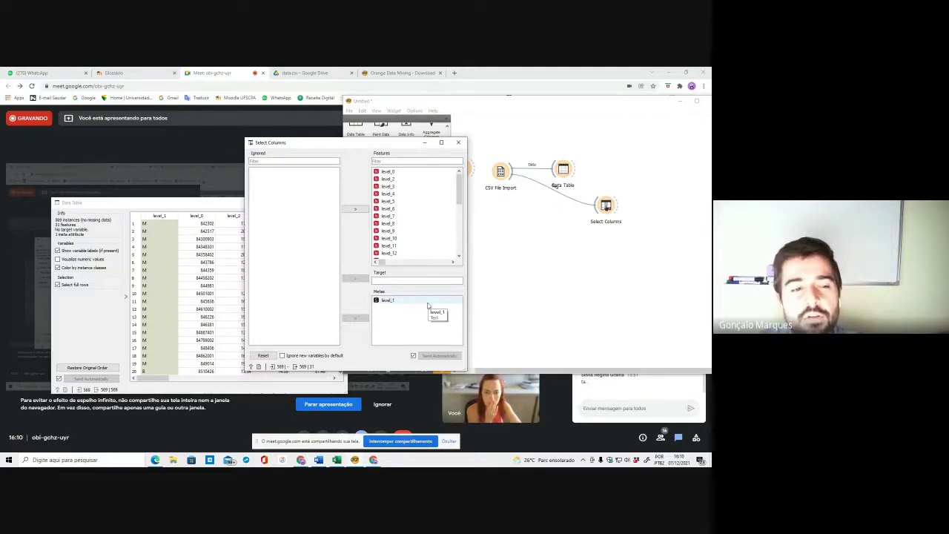
{"action": "left_click_drag", "start_coordinate": [428, 305], "coordinate": [428, 306]}
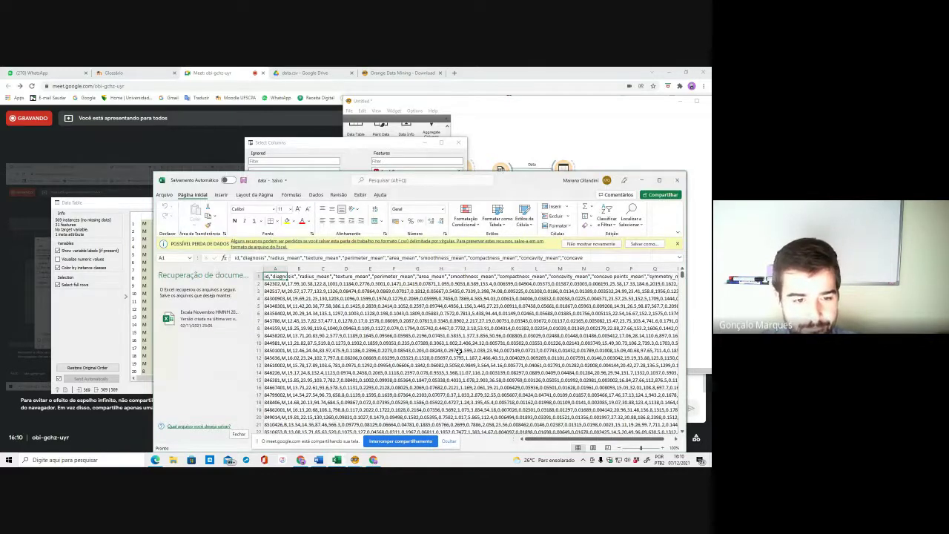
{"action": "key", "text": "super+Up"}
{"action": "left_click", "coordinate": [11, 88]}
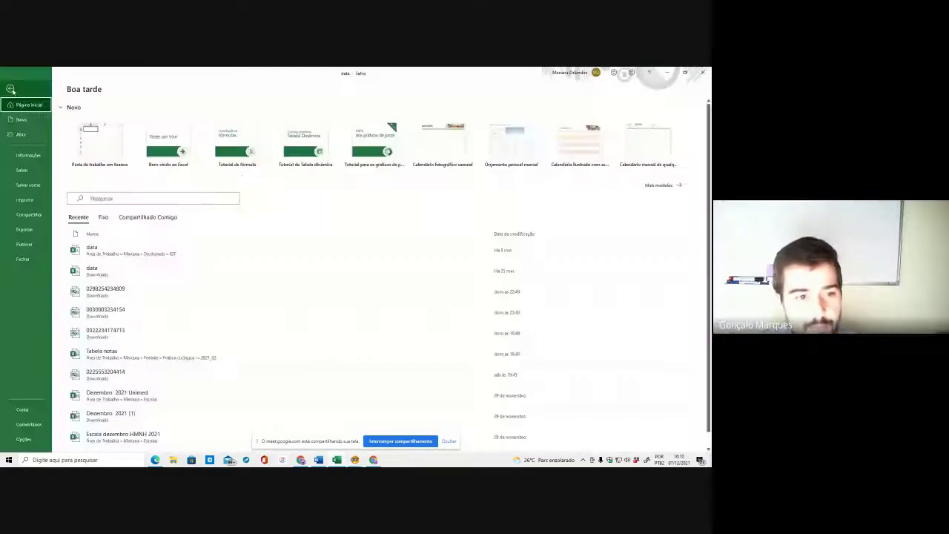
{"action": "left_click", "coordinate": [29, 184]}
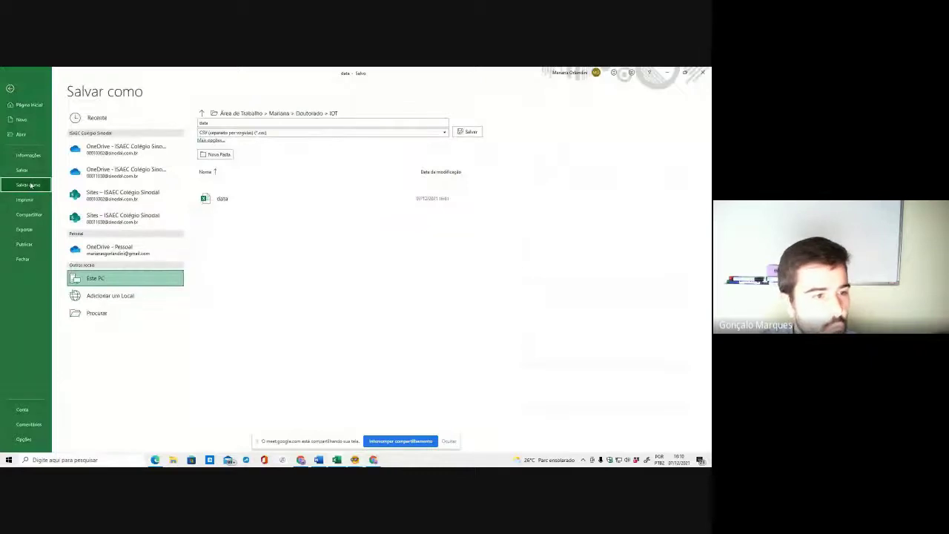
{"action": "left_click", "coordinate": [9, 89]}
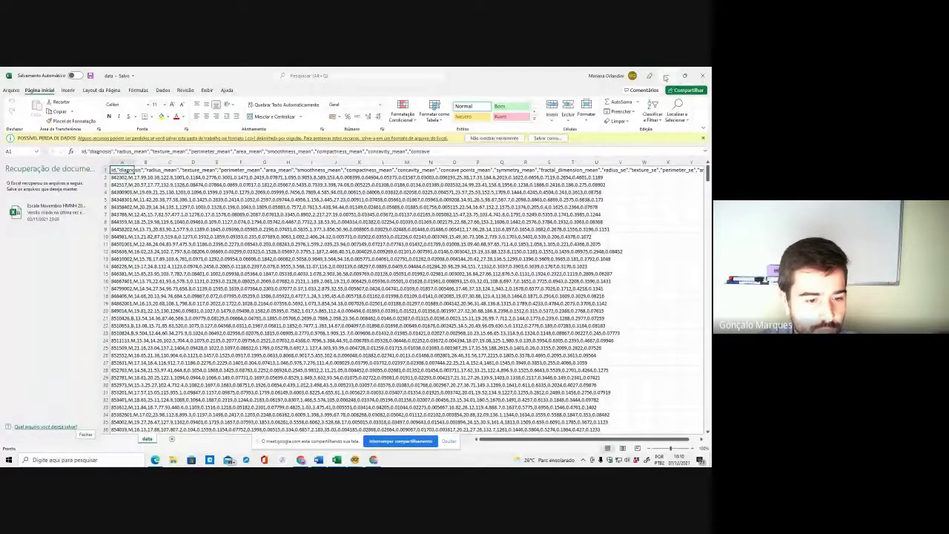
Create a new blank workbook in Excel
{"action": "left_click", "coordinate": [15, 90]}
{"action": "left_click", "coordinate": [22, 120]}
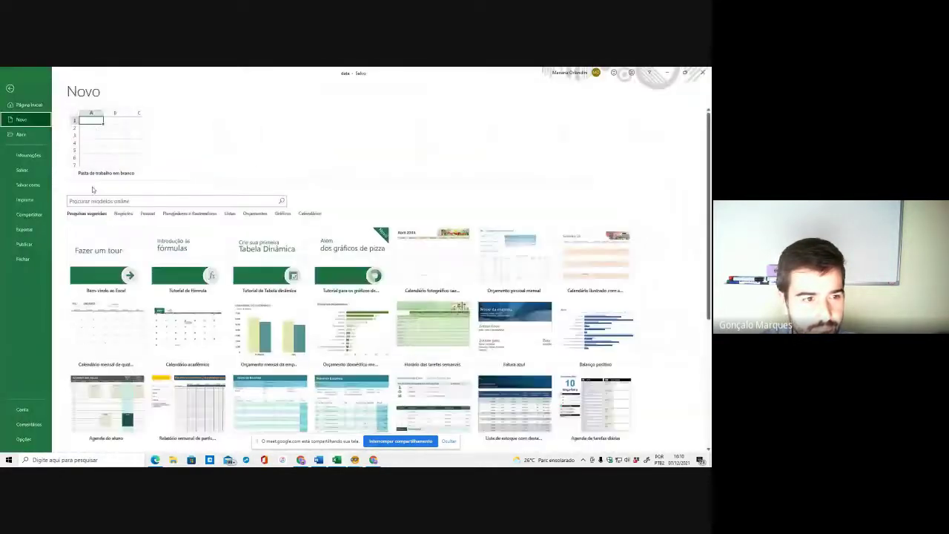
{"action": "left_click", "coordinate": [84, 119]}
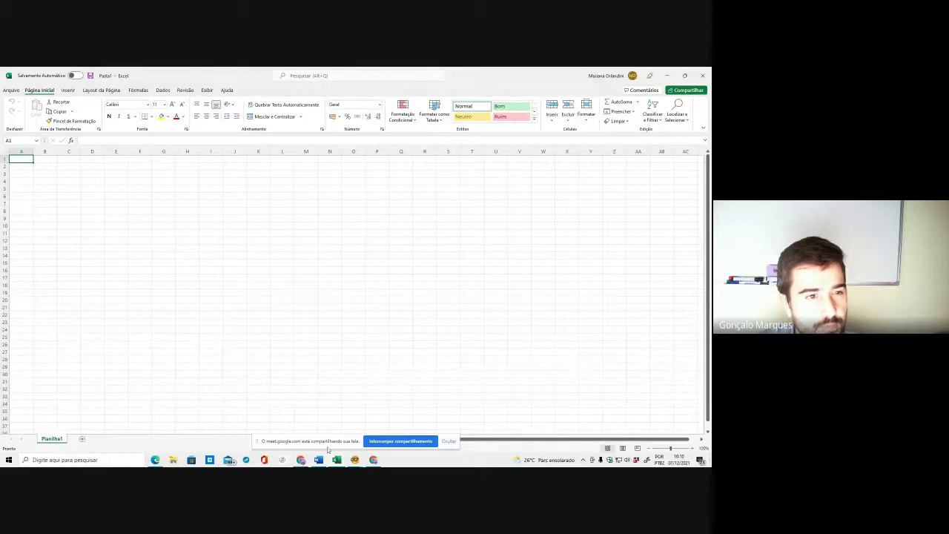
{"action": "mouse_move", "coordinate": [336, 462]}
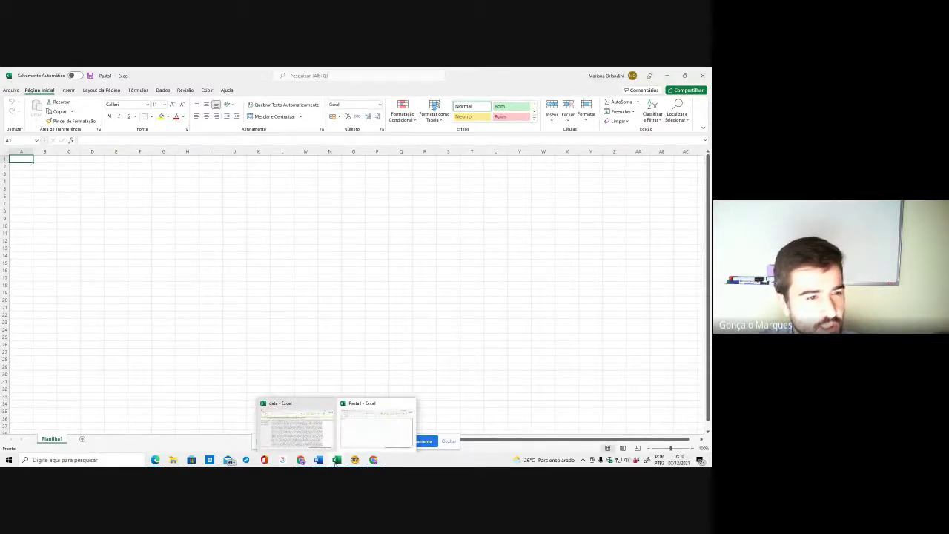
{"action": "mouse_move", "coordinate": [301, 438]}
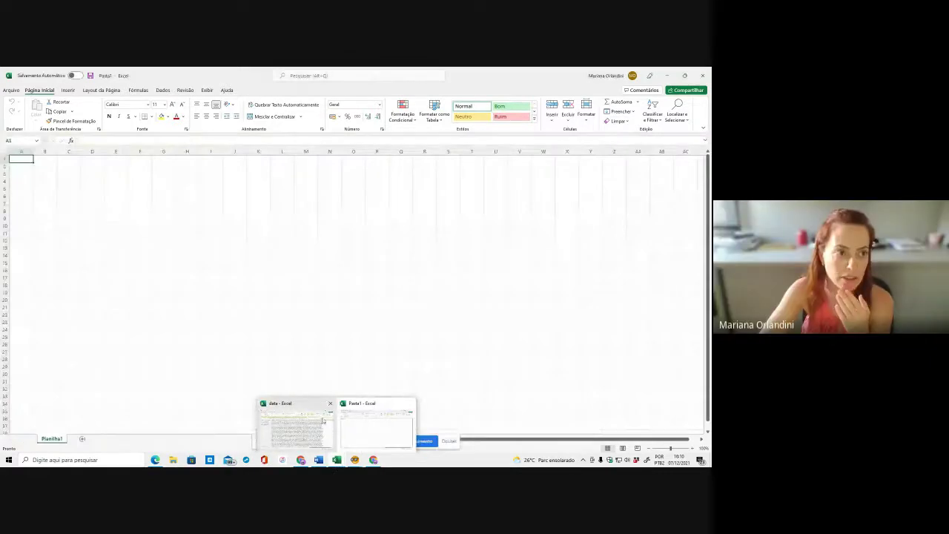
{"action": "left_click", "coordinate": [302, 346]}
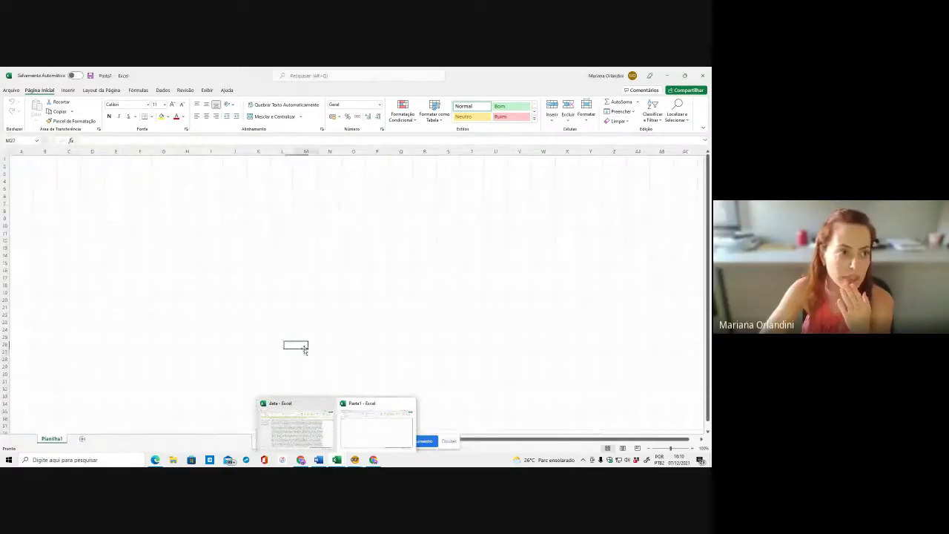
Start a text/CSV import of data.csv into the blank workbook
{"action": "left_click", "coordinate": [163, 90]}
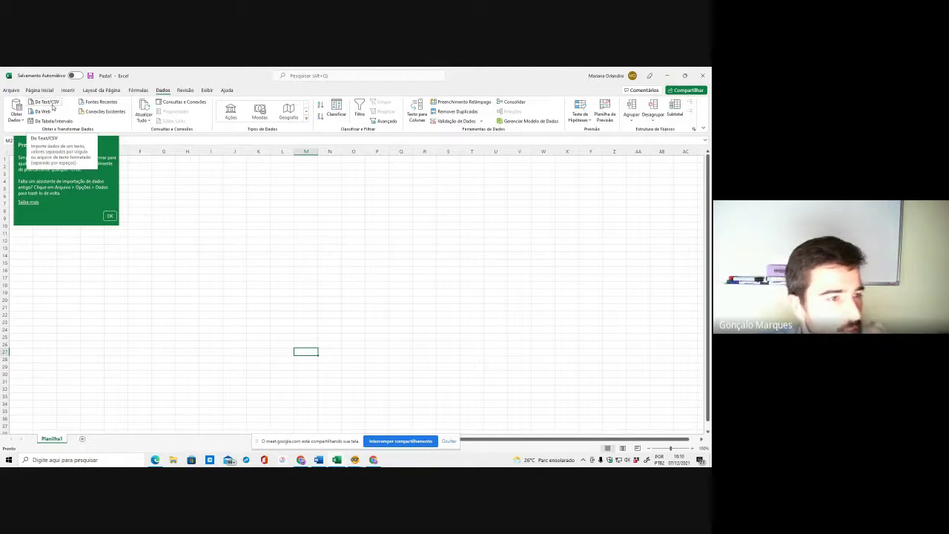
{"action": "left_click", "coordinate": [17, 113]}
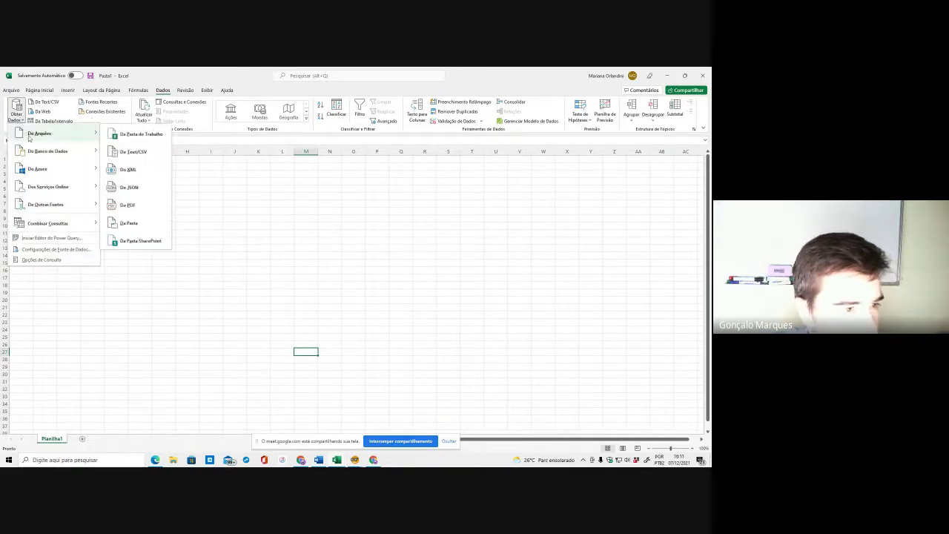
{"action": "mouse_move", "coordinate": [38, 174]}
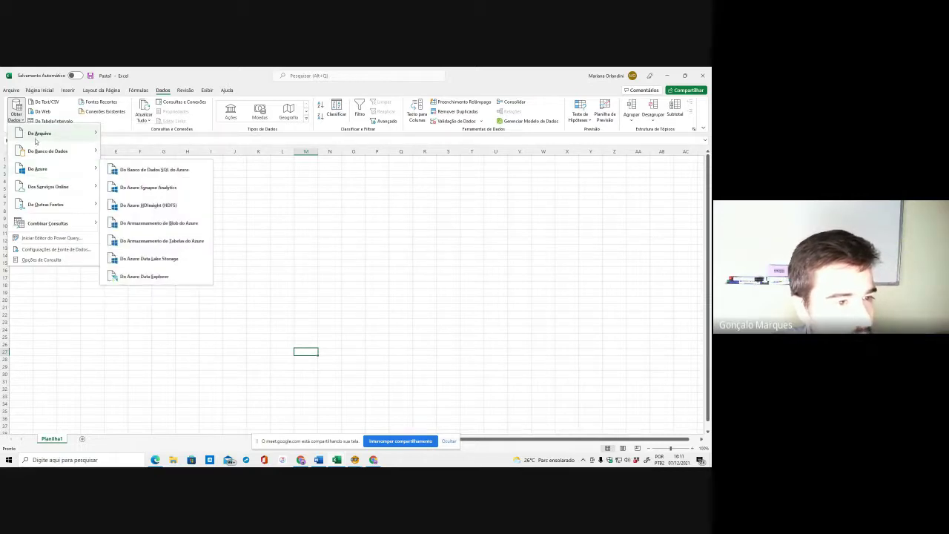
{"action": "left_click", "coordinate": [39, 100]}
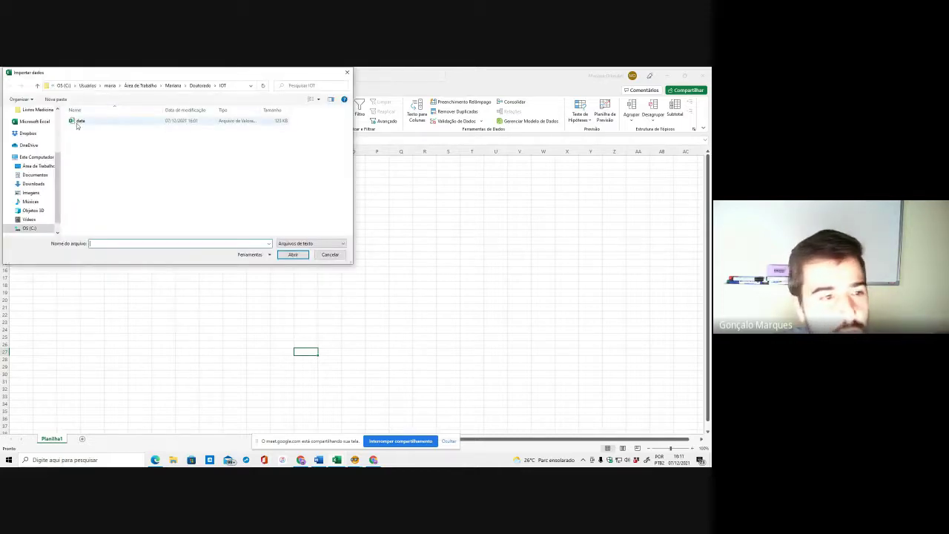
{"action": "left_click", "coordinate": [77, 123]}
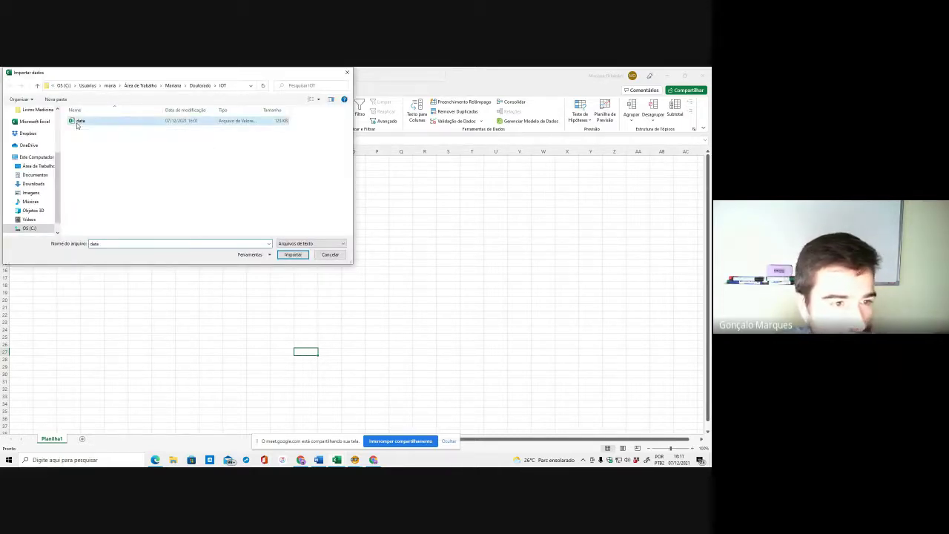
{"action": "left_click", "coordinate": [295, 255]}
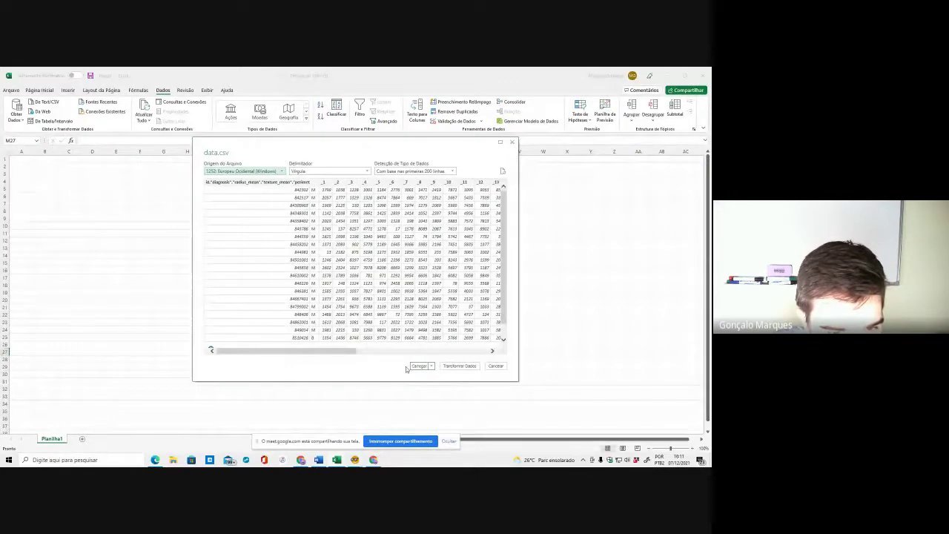
Try the semicolon, comma and colon delimiters in the data.csv import preview
{"action": "left_click", "coordinate": [359, 172]}
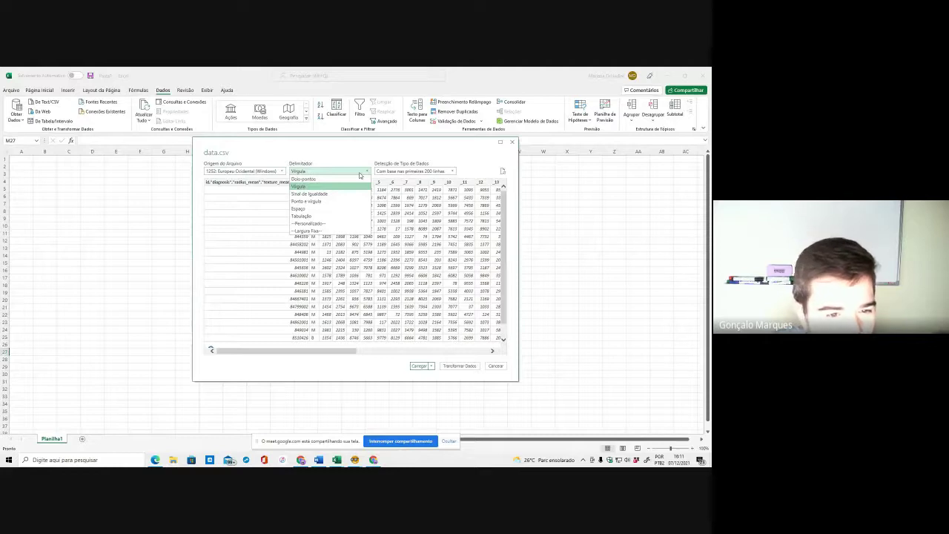
{"action": "left_click", "coordinate": [333, 201]}
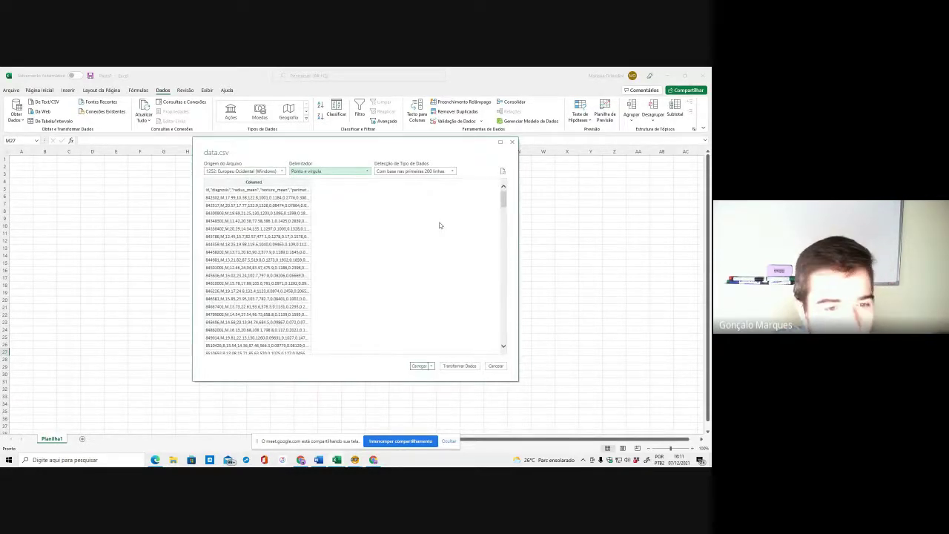
{"action": "left_click", "coordinate": [366, 171]}
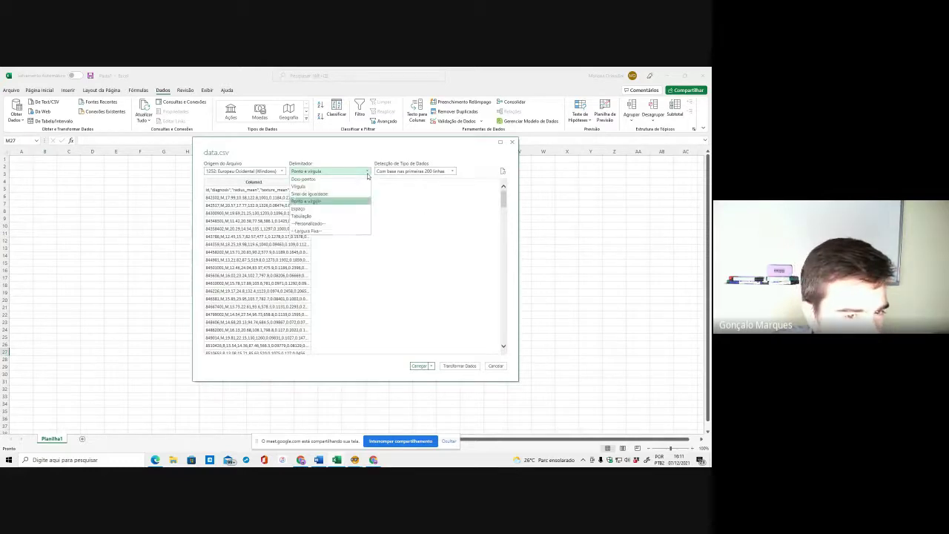
{"action": "left_click", "coordinate": [348, 186]}
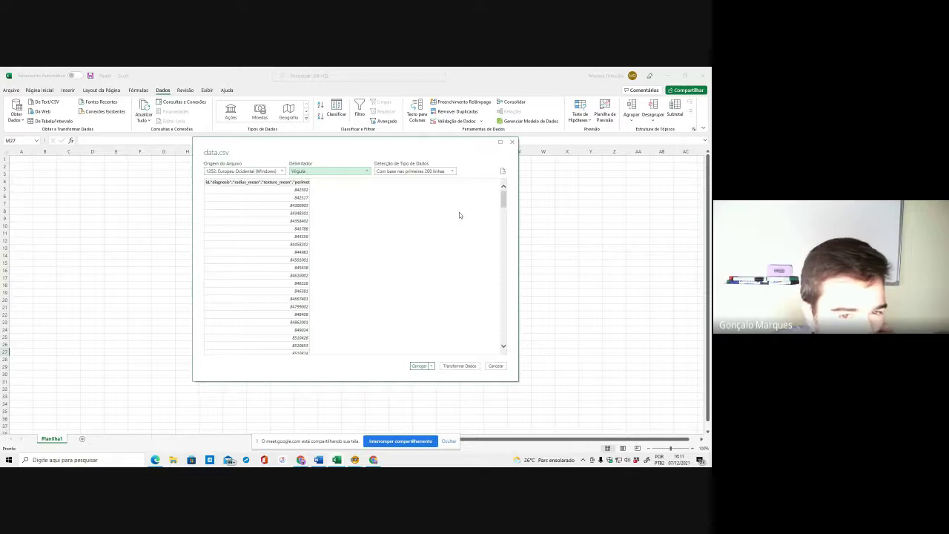
{"action": "left_click", "coordinate": [366, 171]}
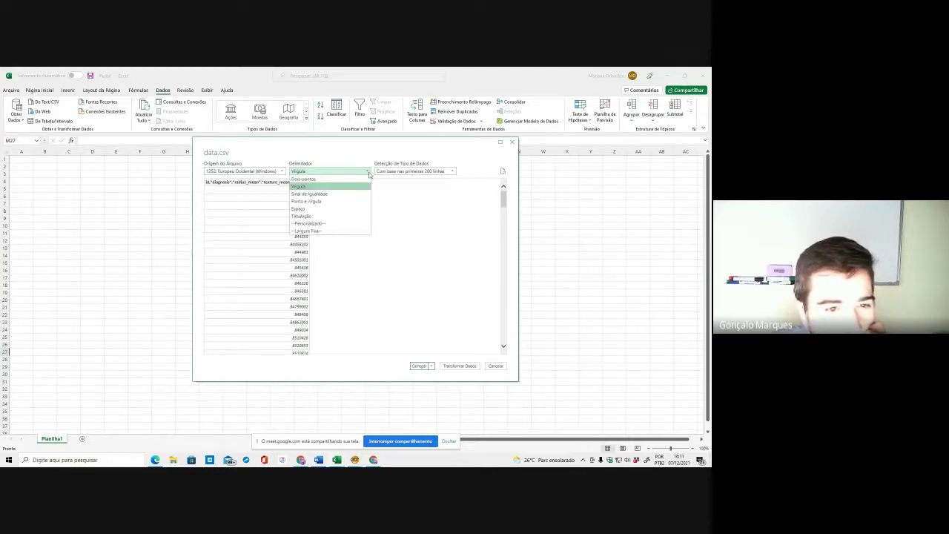
{"action": "left_click", "coordinate": [328, 179]}
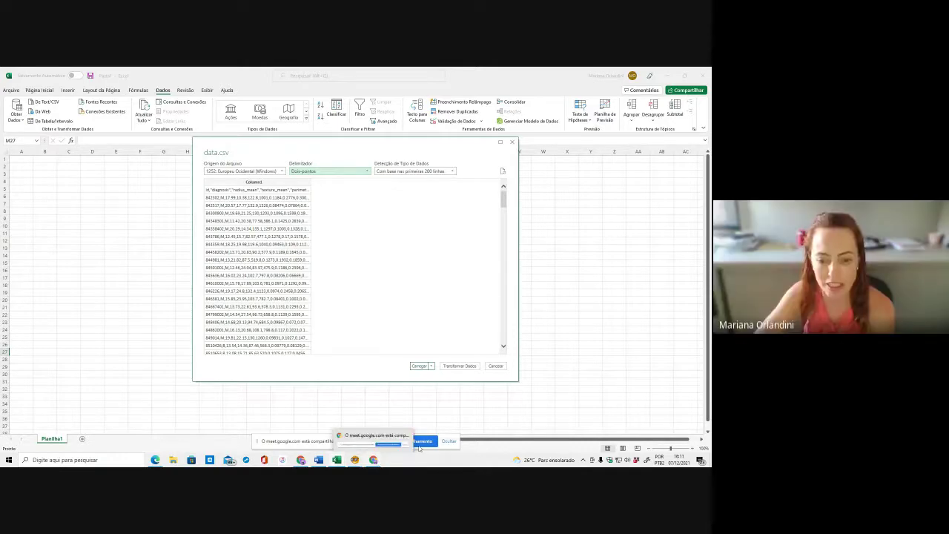
Cancel the data.csv import and close both Excel workbooks, discarding the changes to the blank one
{"action": "mouse_move", "coordinate": [338, 460]}
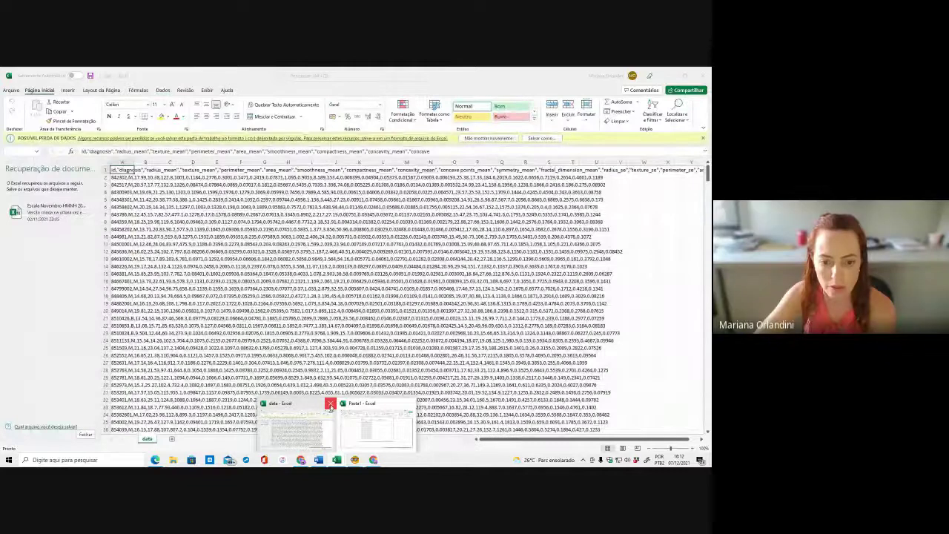
{"action": "left_click", "coordinate": [330, 405]}
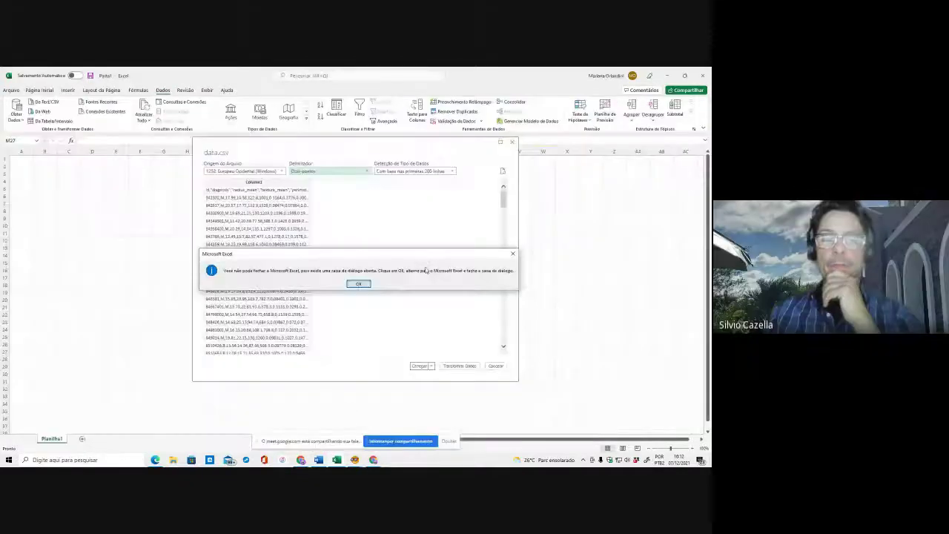
{"action": "left_click", "coordinate": [359, 285]}
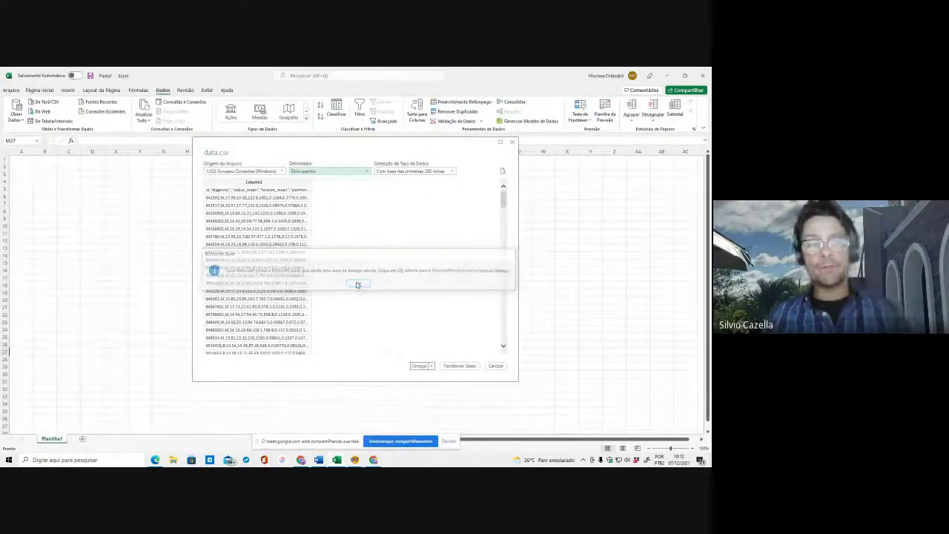
{"action": "left_click", "coordinate": [513, 142]}
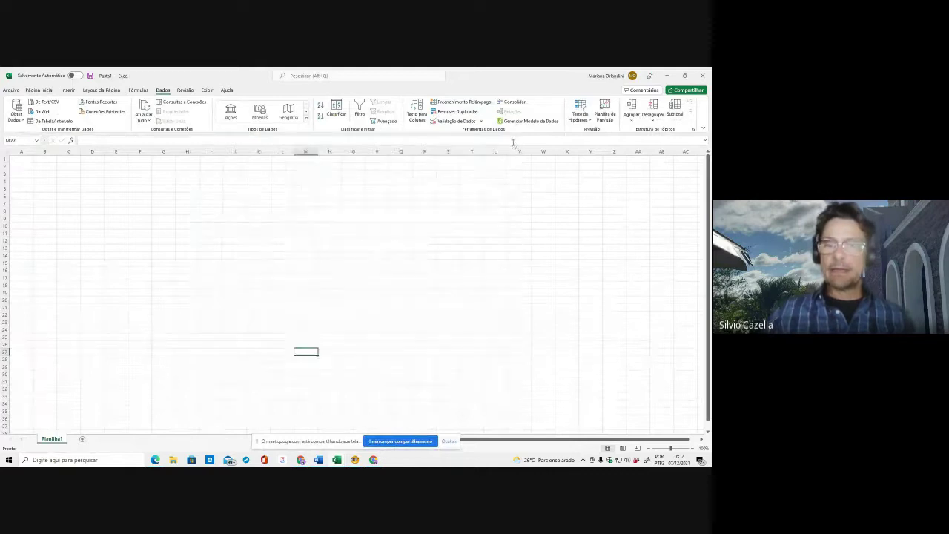
{"action": "left_click", "coordinate": [703, 77]}
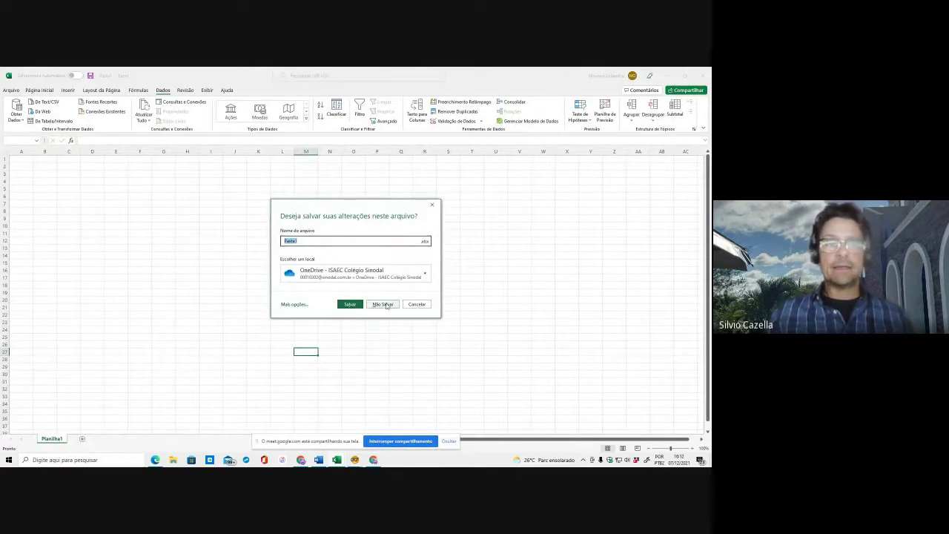
{"action": "left_click", "coordinate": [383, 304]}
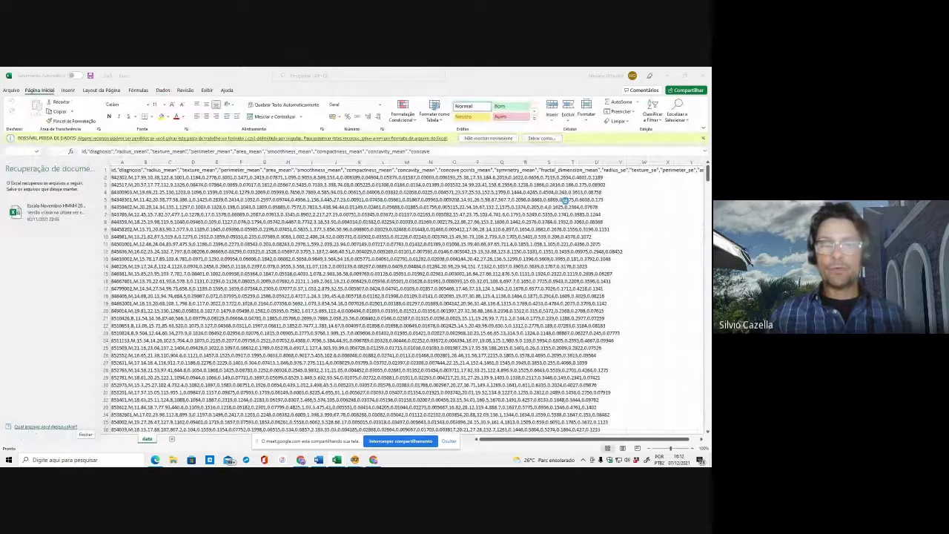
{"action": "left_click", "coordinate": [703, 76]}
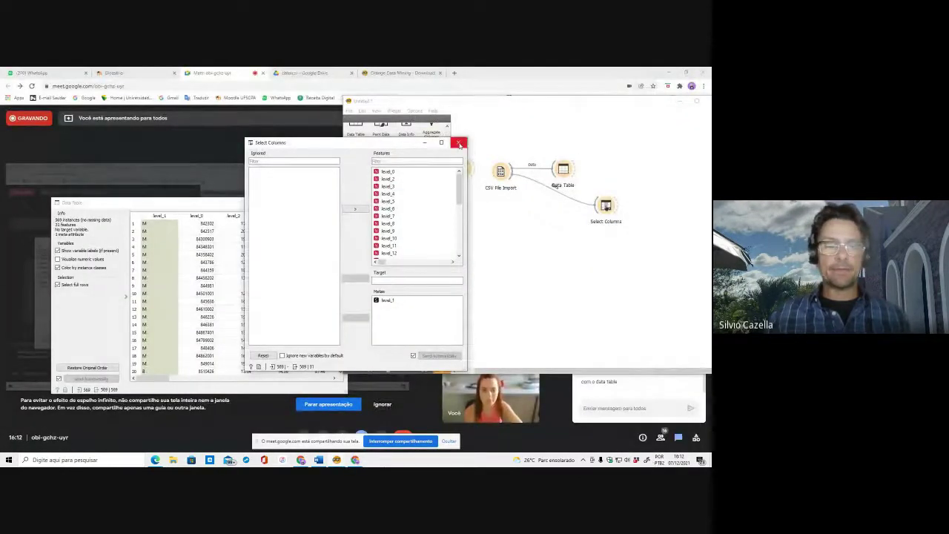
Close the Select Columns window and the untitled Orange workflow, discarding its changes
{"action": "left_click", "coordinate": [459, 144]}
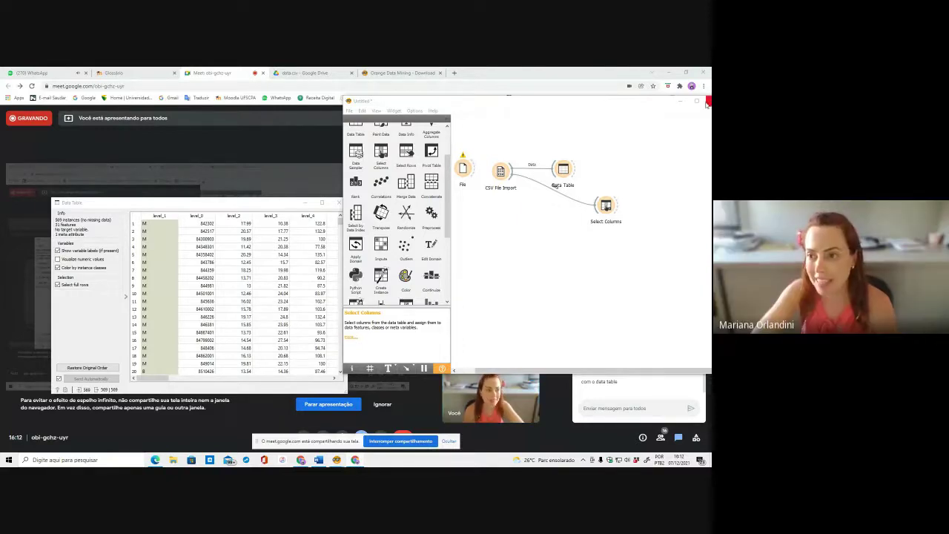
{"action": "left_click", "coordinate": [652, 108]}
{"action": "left_click_drag", "start_coordinate": [651, 108], "coordinate": [587, 108]}
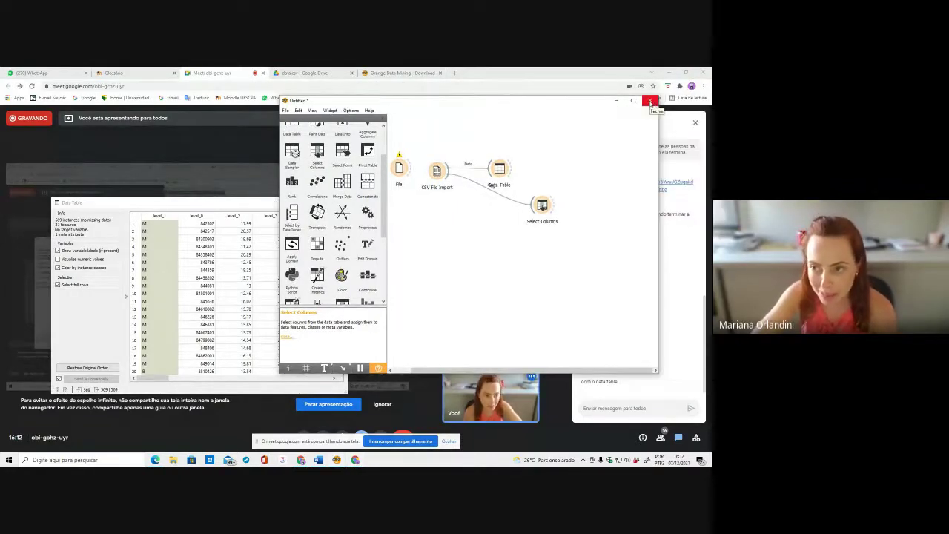
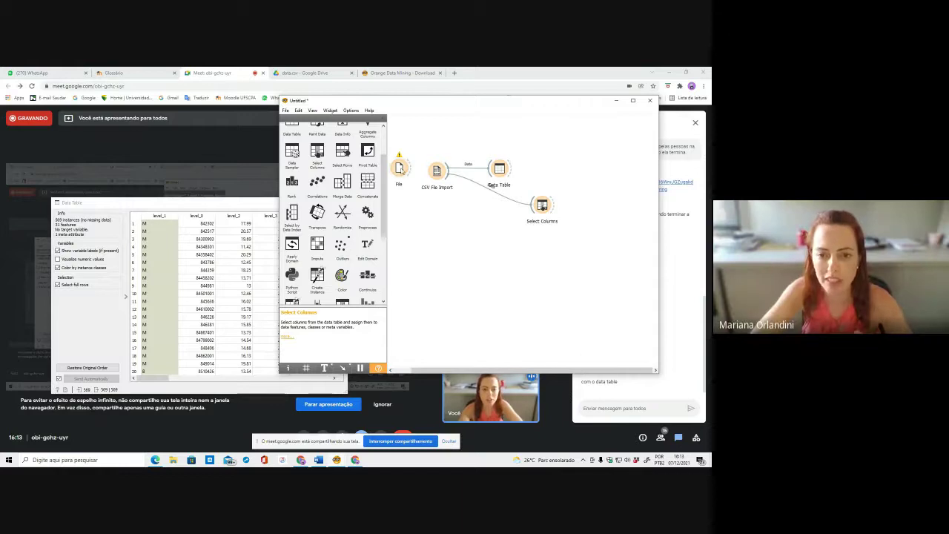
{"action": "left_click", "coordinate": [652, 102]}
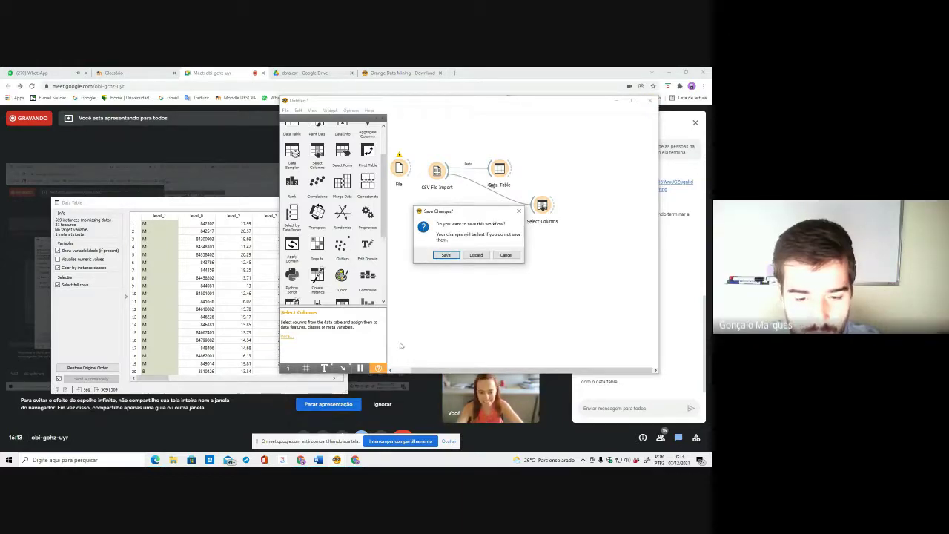
{"action": "left_click", "coordinate": [476, 255]}
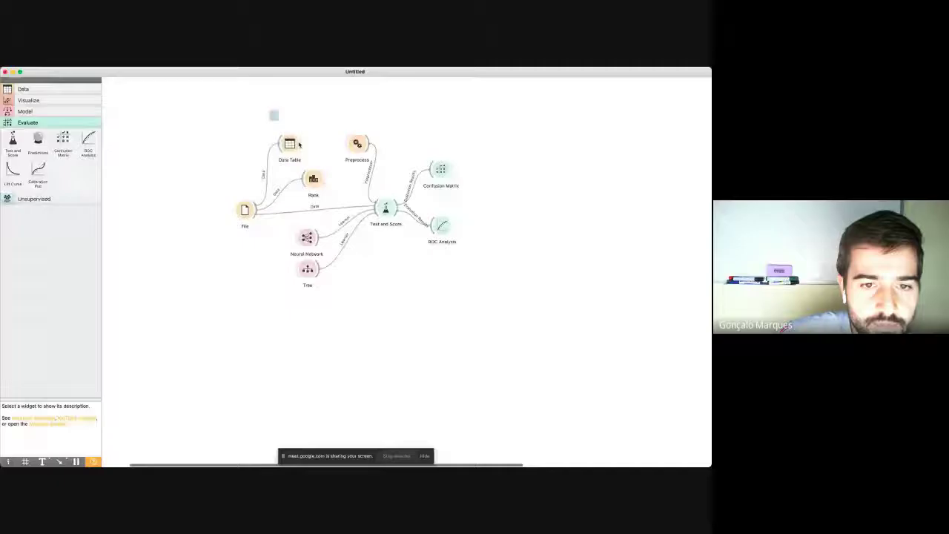
Rearrange the workflow by moving Data Table, Rank and Preprocess up and to the left, and shifting Test and Score slightly
{"action": "left_click_drag", "start_coordinate": [267, 109], "coordinate": [299, 161]}
{"action": "left_click", "coordinate": [559, 210]}
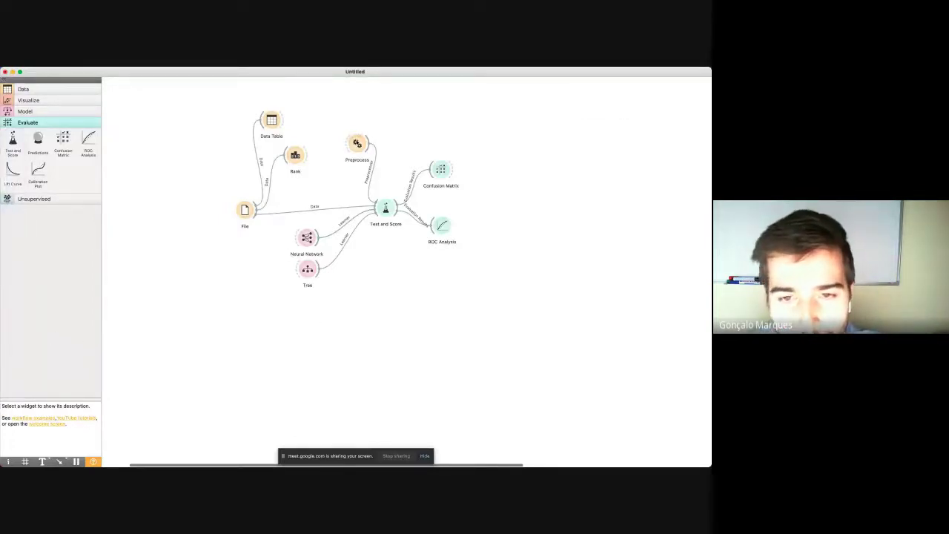
{"action": "left_click_drag", "start_coordinate": [357, 143], "coordinate": [342, 132]}
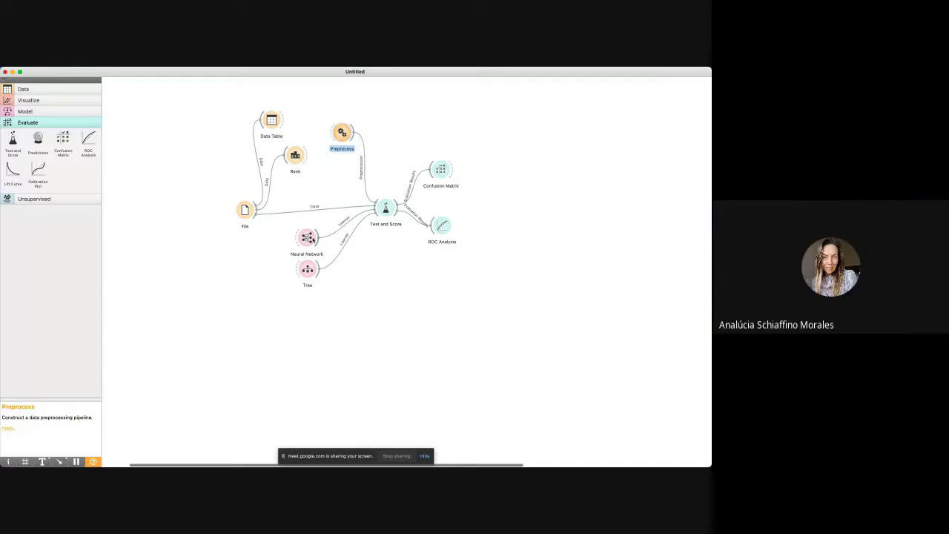
{"action": "left_click_drag", "start_coordinate": [385, 208], "coordinate": [383, 206]}
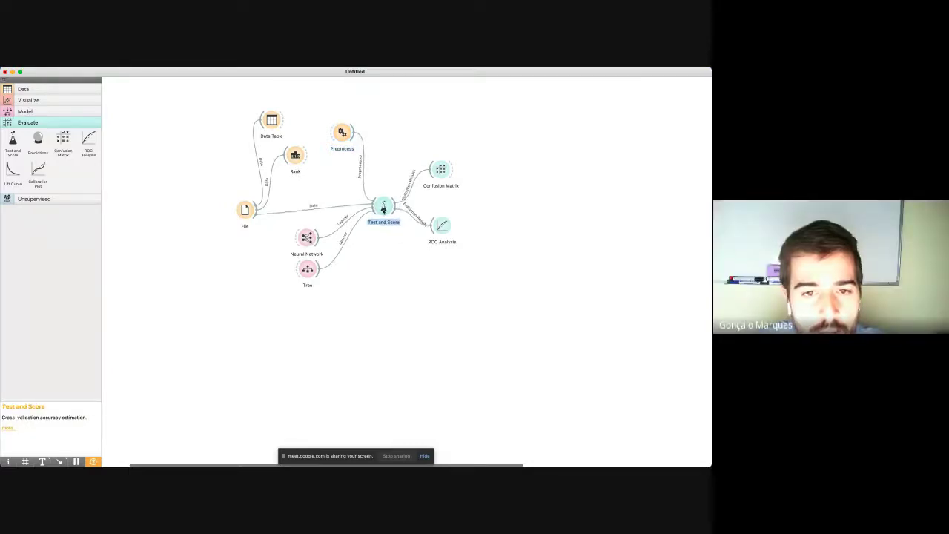
{"action": "left_click", "coordinate": [312, 246]}
{"action": "left_click_drag", "start_coordinate": [291, 258], "coordinate": [354, 318]}
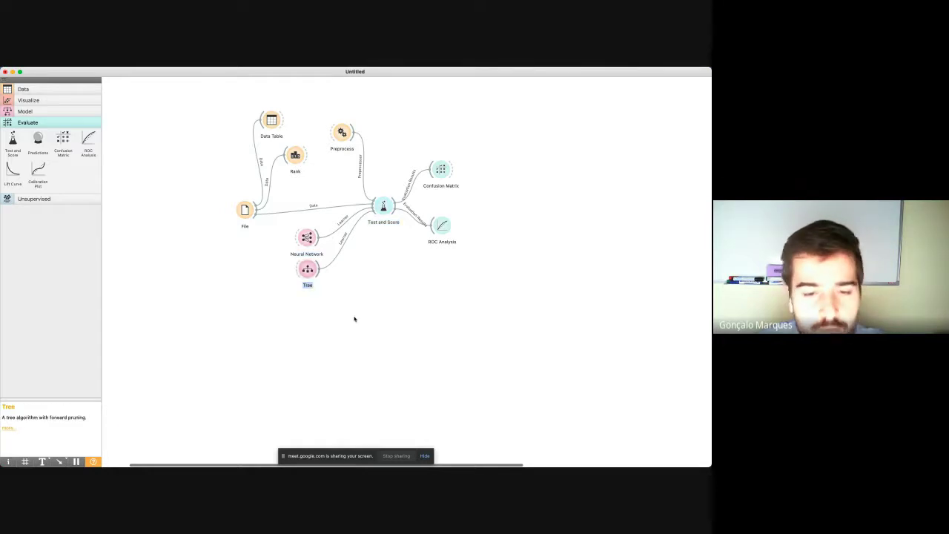
Add an SVM widget below Tree and connect it to Test and Score as a learner
{"action": "right_click", "coordinate": [330, 329]}
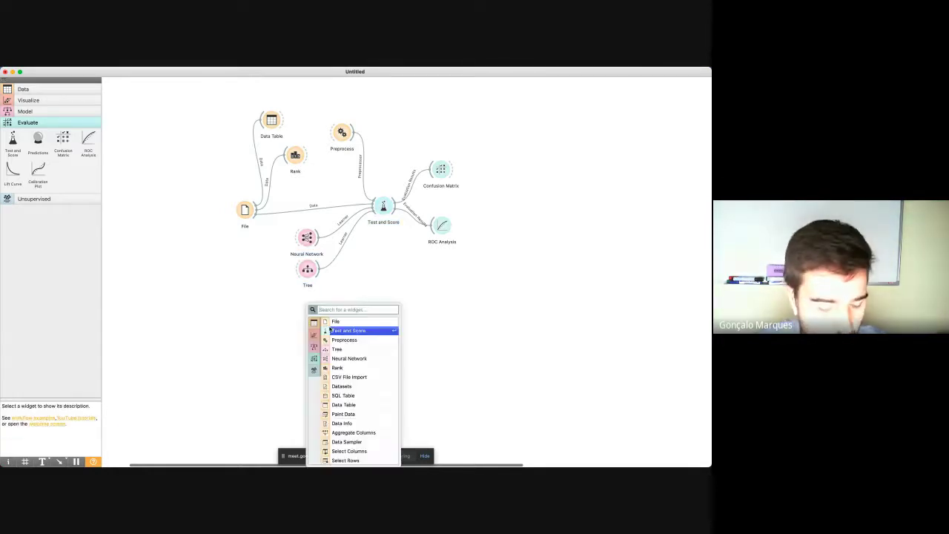
{"action": "type", "text": "svm"}
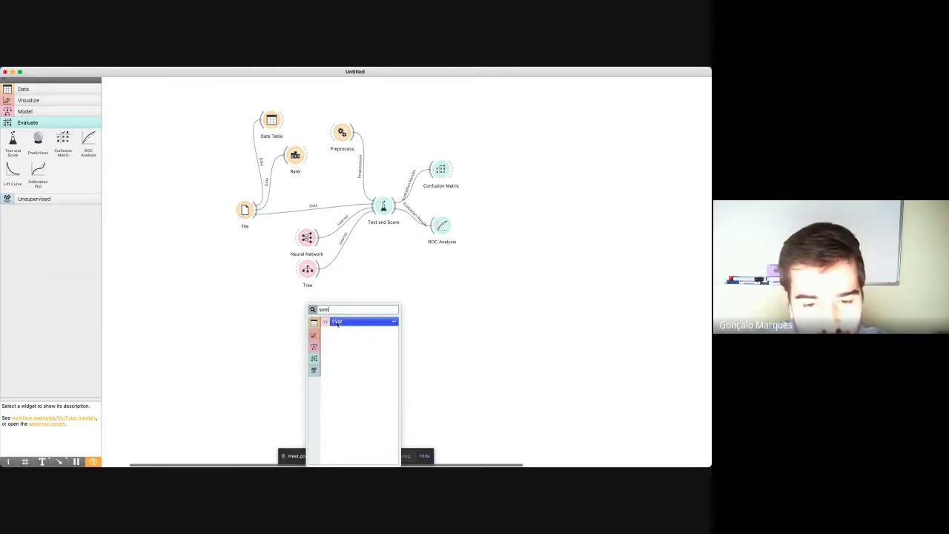
{"action": "left_click", "coordinate": [336, 321]}
{"action": "left_click_drag", "start_coordinate": [331, 320], "coordinate": [380, 206]}
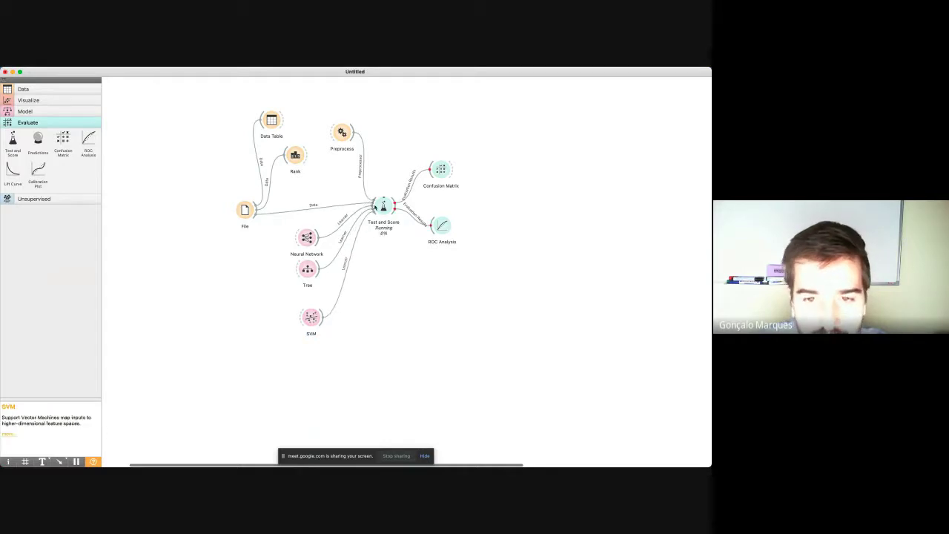
Open the Test and Score widget and set its sampling method to random sampling
{"action": "right_click", "coordinate": [384, 207]}
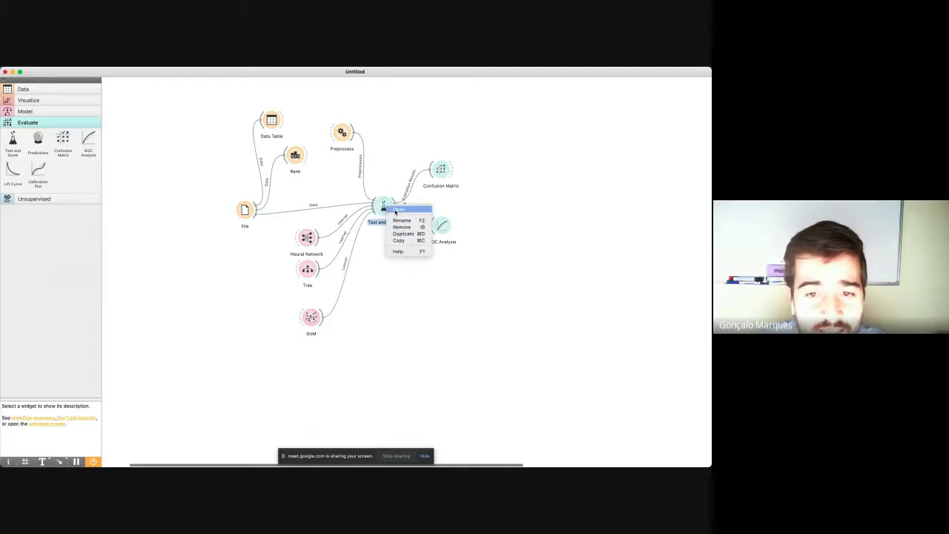
{"action": "left_click", "coordinate": [404, 209]}
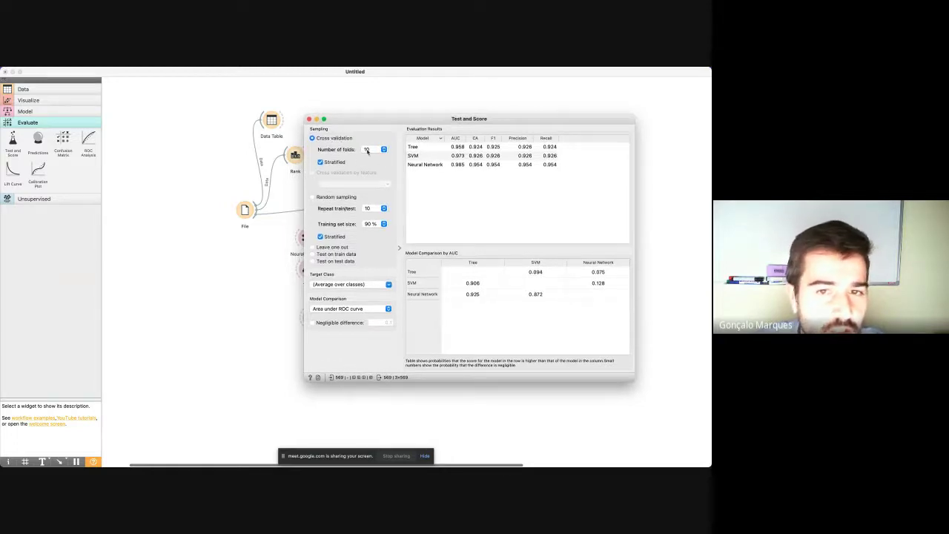
{"action": "left_click", "coordinate": [366, 150]}
{"action": "left_click", "coordinate": [367, 151]}
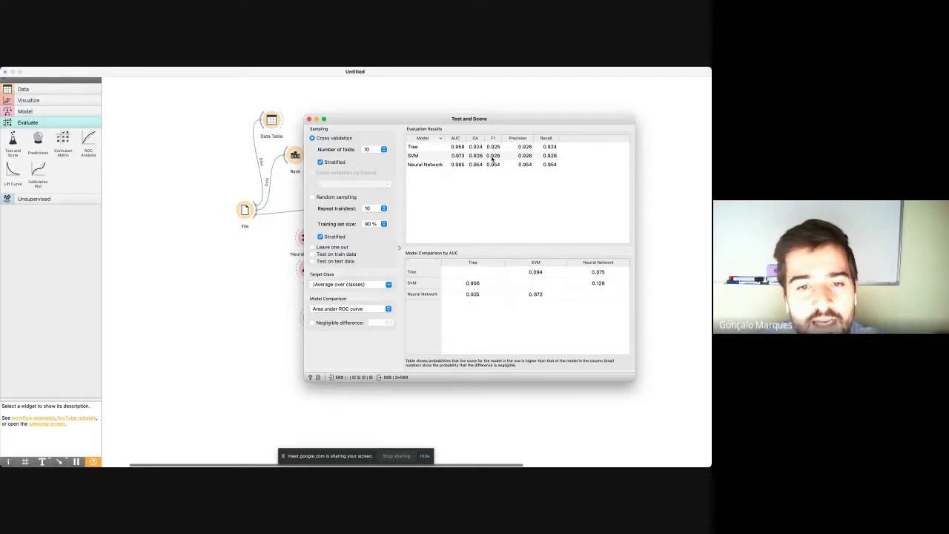
{"action": "left_click", "coordinate": [312, 197]}
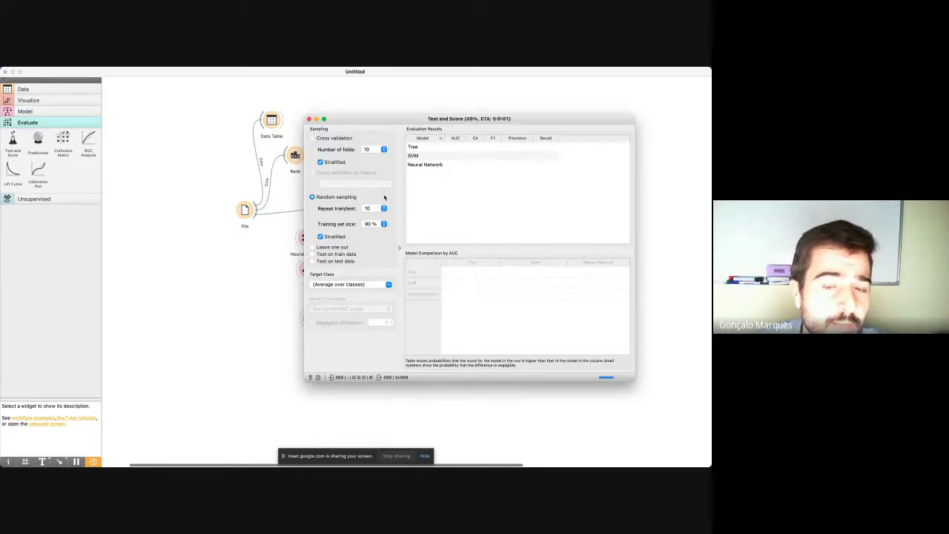
Set the random sampling training set size to 70 % and select the Neural Network result
{"action": "left_click", "coordinate": [374, 224]}
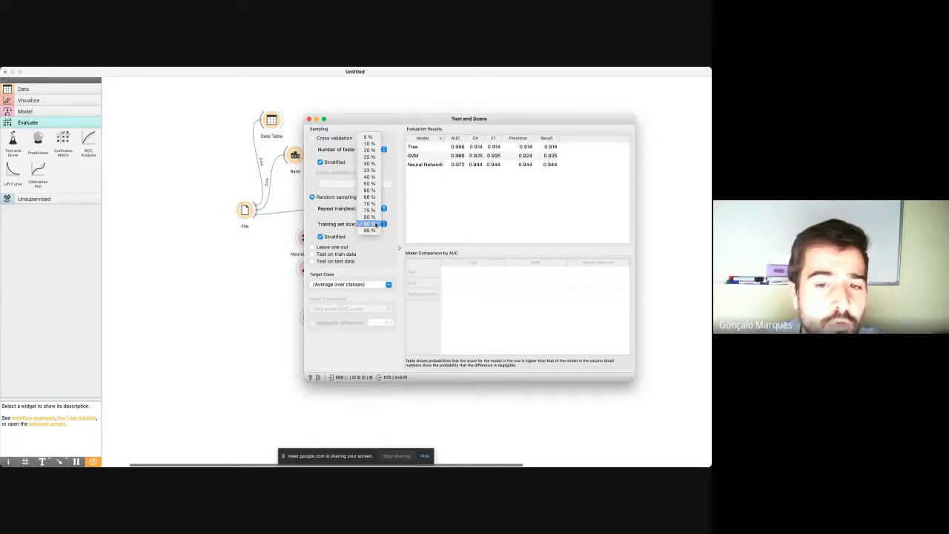
{"action": "left_click", "coordinate": [373, 206]}
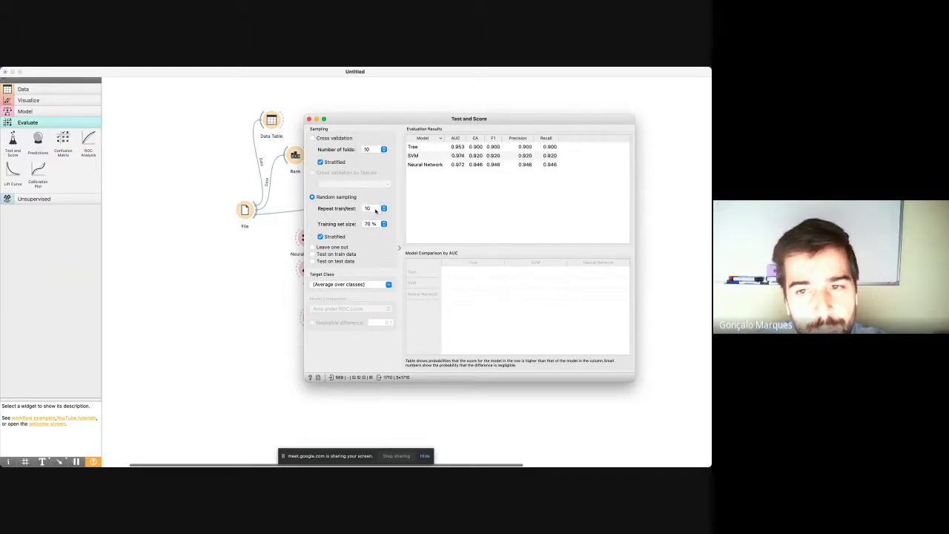
{"action": "left_click", "coordinate": [454, 164]}
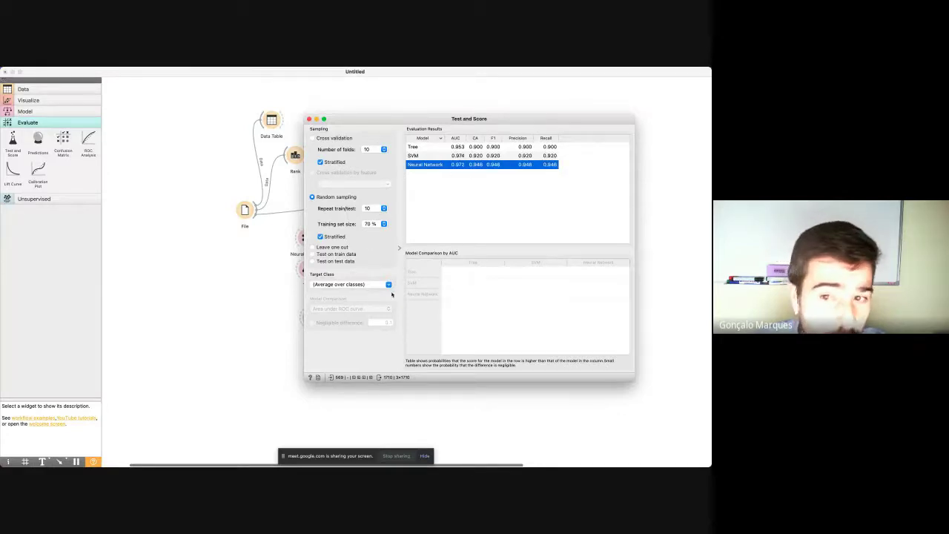
Compare the evaluation results for target classes B and M, finishing with the average over classes
{"action": "left_click", "coordinate": [369, 284]}
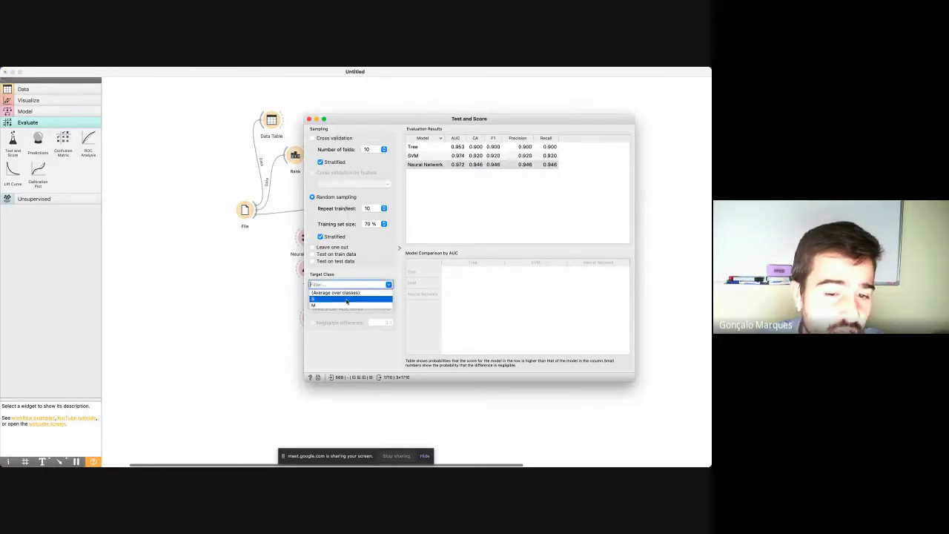
{"action": "left_click", "coordinate": [346, 300]}
{"action": "left_click", "coordinate": [347, 285]}
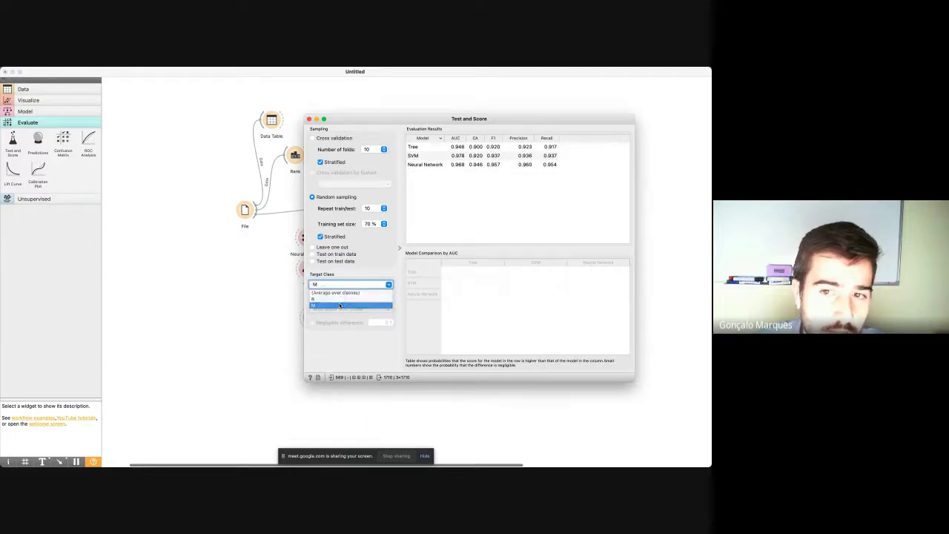
{"action": "left_click", "coordinate": [340, 303]}
{"action": "left_click", "coordinate": [349, 286]}
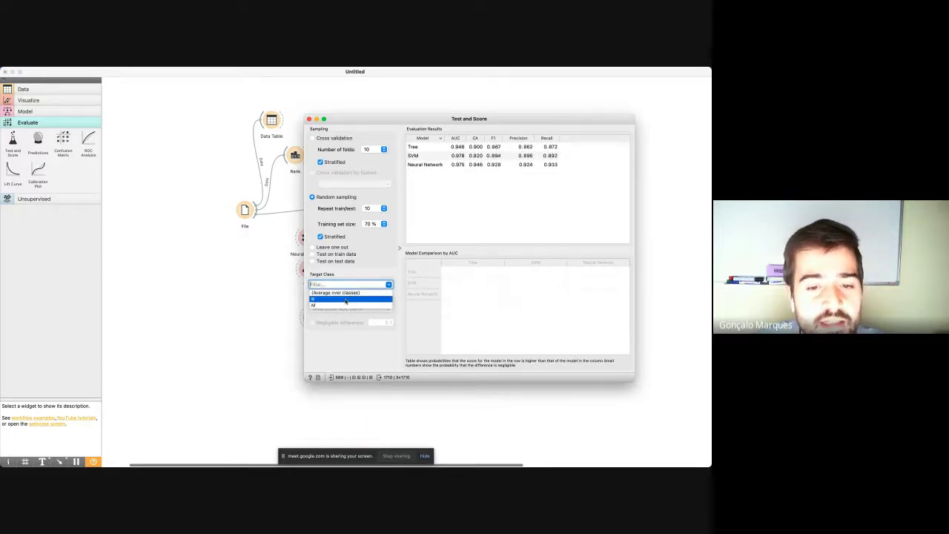
{"action": "left_click", "coordinate": [341, 292]}
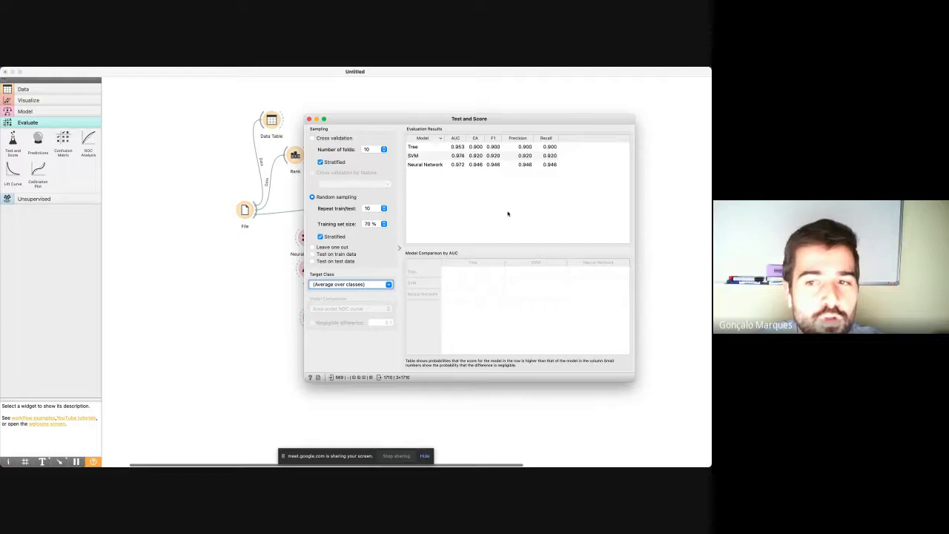
Compare the models by sorting the evaluation results by CA, F1, Precision, Recall, AUC and model name, and close Test and Score
{"action": "left_click", "coordinate": [474, 138]}
{"action": "left_click", "coordinate": [474, 138]}
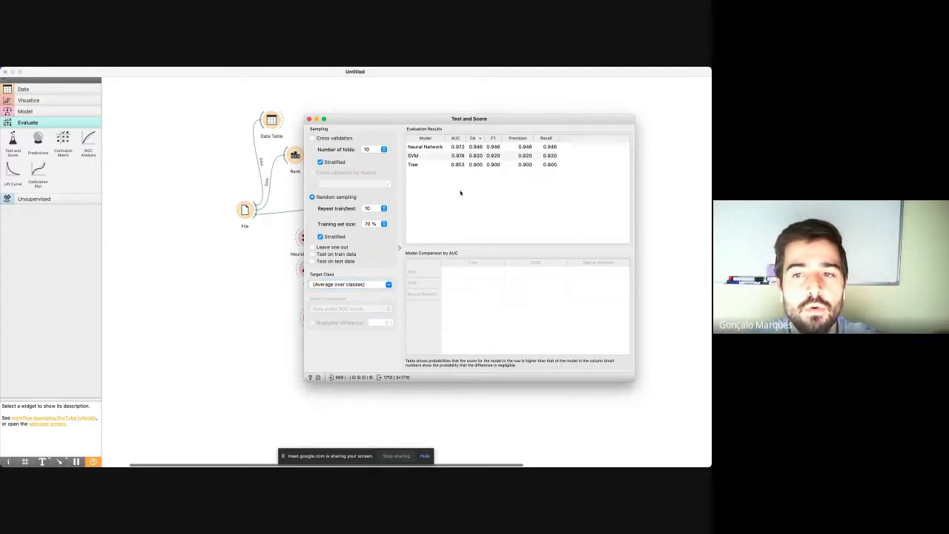
{"action": "left_click", "coordinate": [422, 147]}
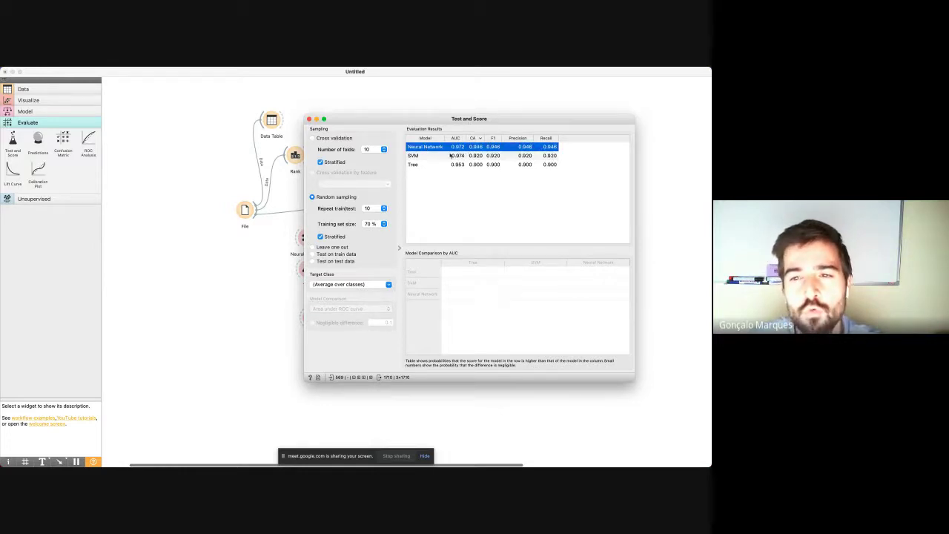
{"action": "left_click", "coordinate": [493, 139]}
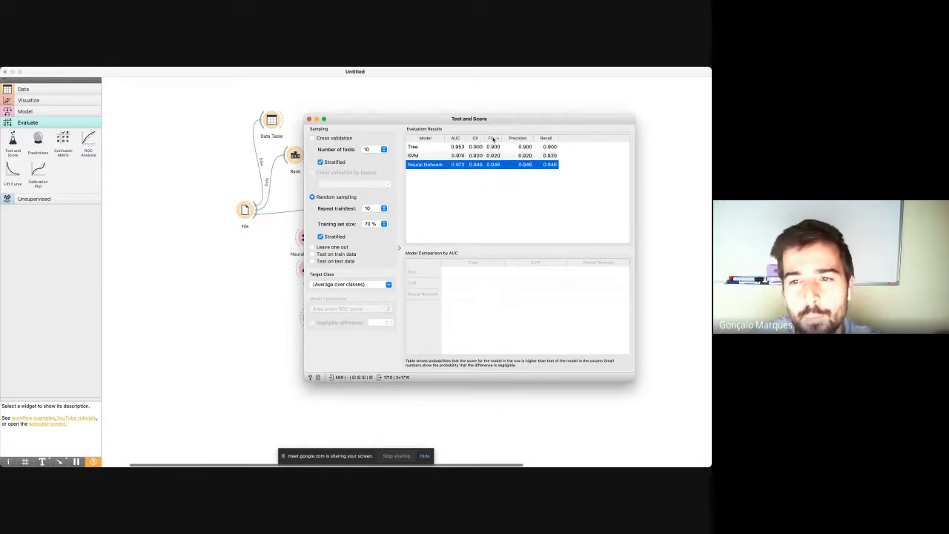
{"action": "left_click", "coordinate": [493, 139]}
{"action": "left_click", "coordinate": [493, 139]}
{"action": "left_click", "coordinate": [523, 139]}
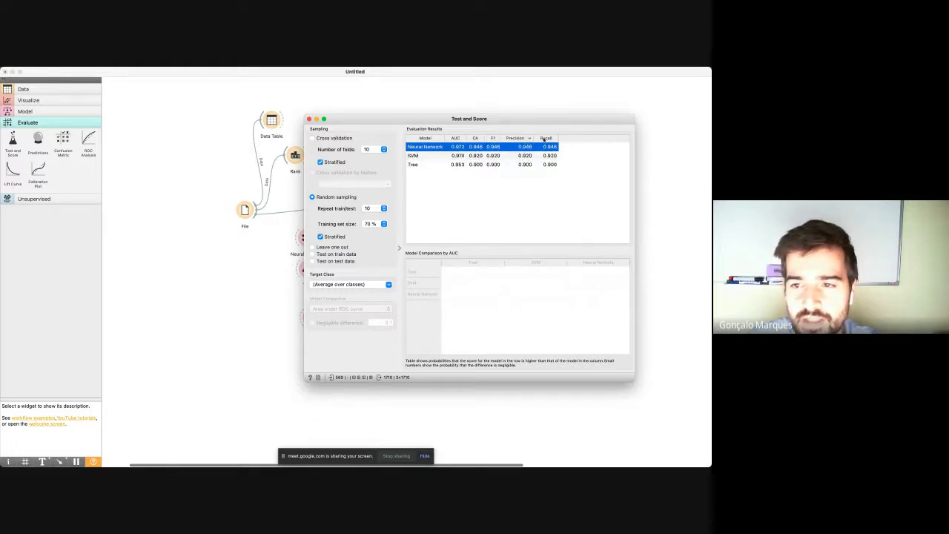
{"action": "left_click", "coordinate": [545, 138]}
{"action": "left_click", "coordinate": [543, 138]}
{"action": "left_click", "coordinate": [461, 138]}
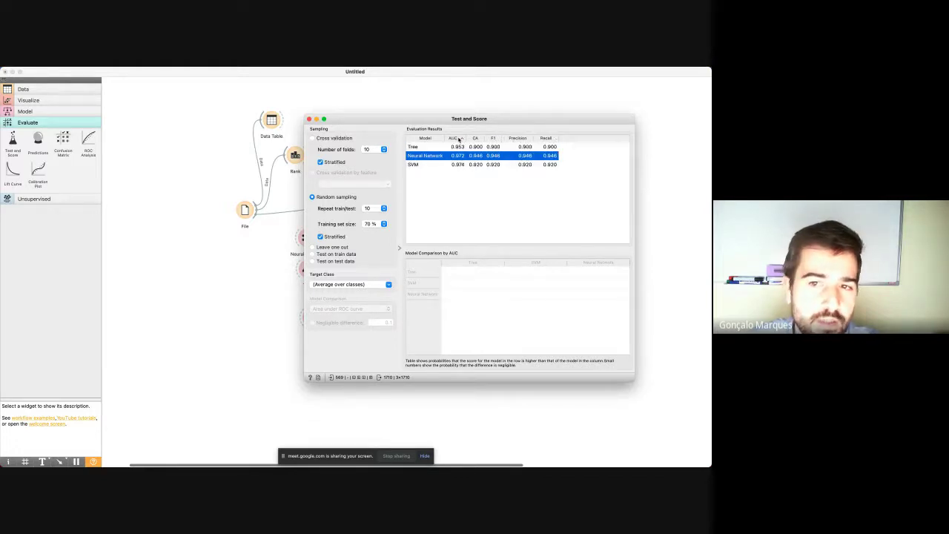
{"action": "left_click", "coordinate": [432, 139]}
{"action": "left_click", "coordinate": [434, 138]}
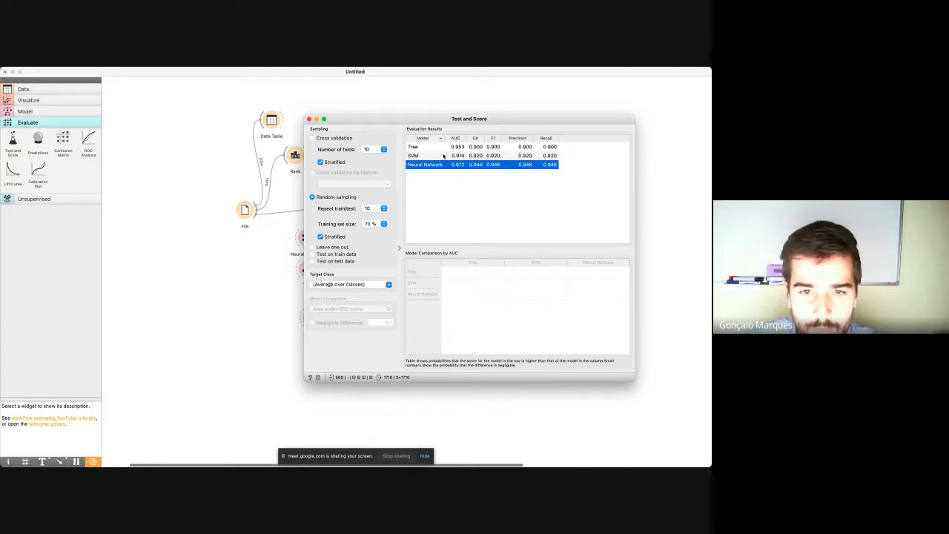
{"action": "left_click", "coordinate": [309, 119]}
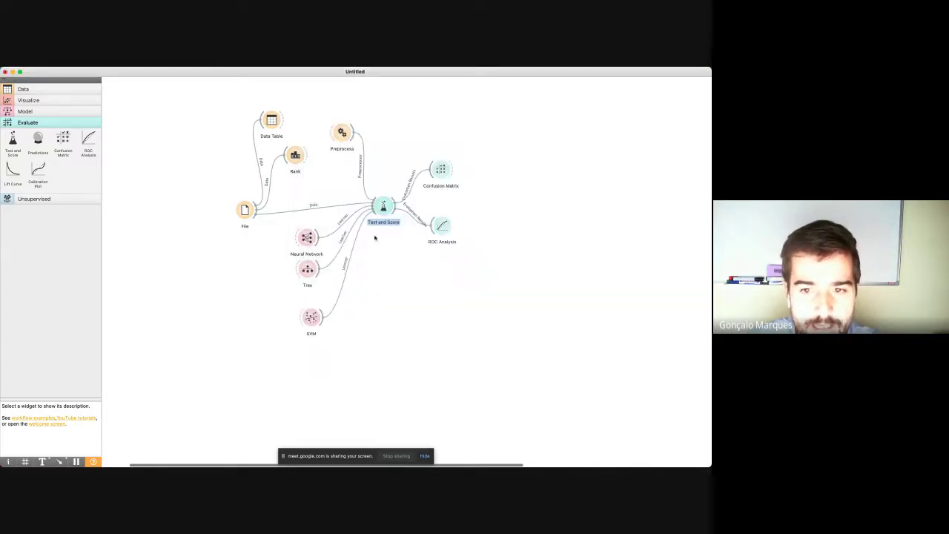
{"action": "left_click", "coordinate": [377, 253]}
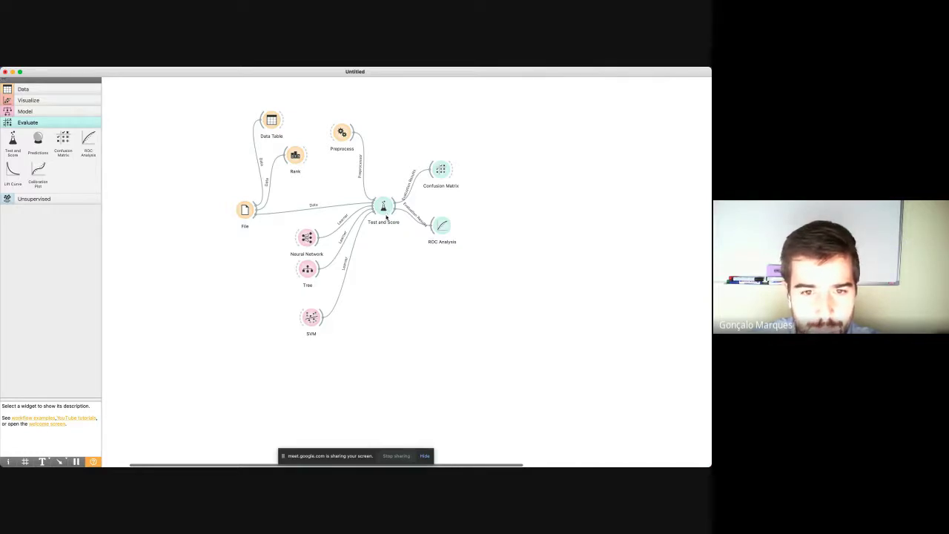
{"action": "right_click", "coordinate": [392, 301]}
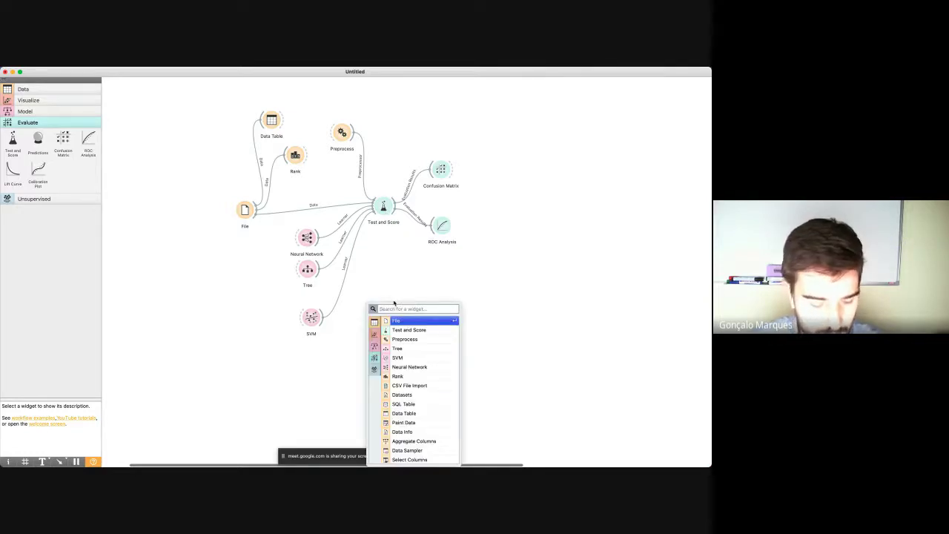
{"action": "type", "text": "cr"}
{"action": "key", "text": "BackSpace"}
{"action": "key", "text": "BackSpace"}
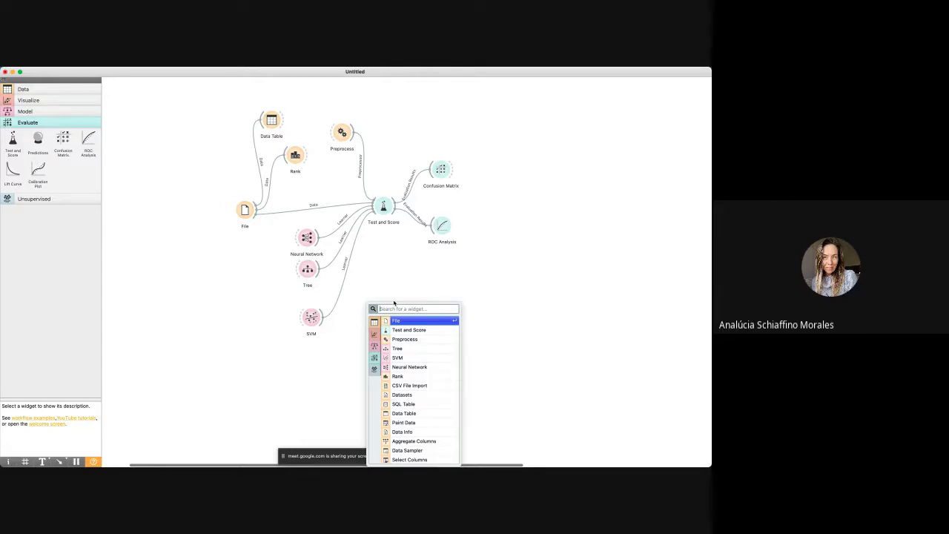
{"action": "left_click", "coordinate": [393, 302]}
Reopen Test and Score to review the evaluation results, and close it again
{"action": "right_click", "coordinate": [381, 208]}
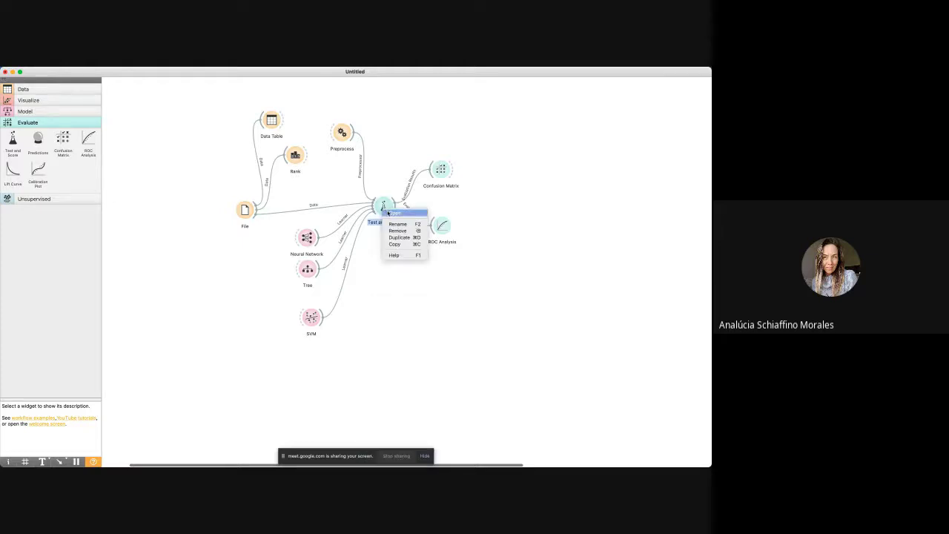
{"action": "left_click", "coordinate": [393, 213]}
{"action": "left_click_drag", "start_coordinate": [346, 119], "coordinate": [456, 145]}
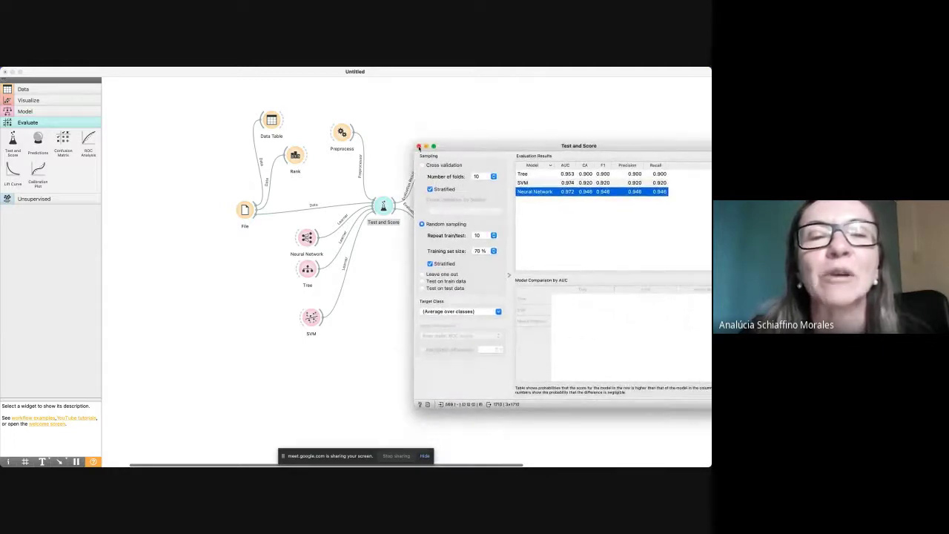
{"action": "left_click", "coordinate": [419, 147]}
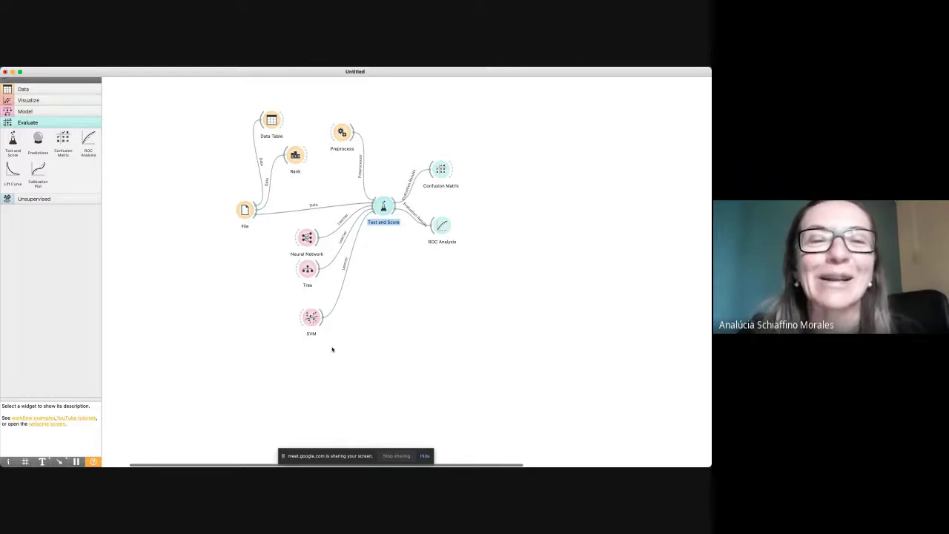
{"action": "left_click", "coordinate": [306, 237]}
{"action": "left_click", "coordinate": [399, 268]}
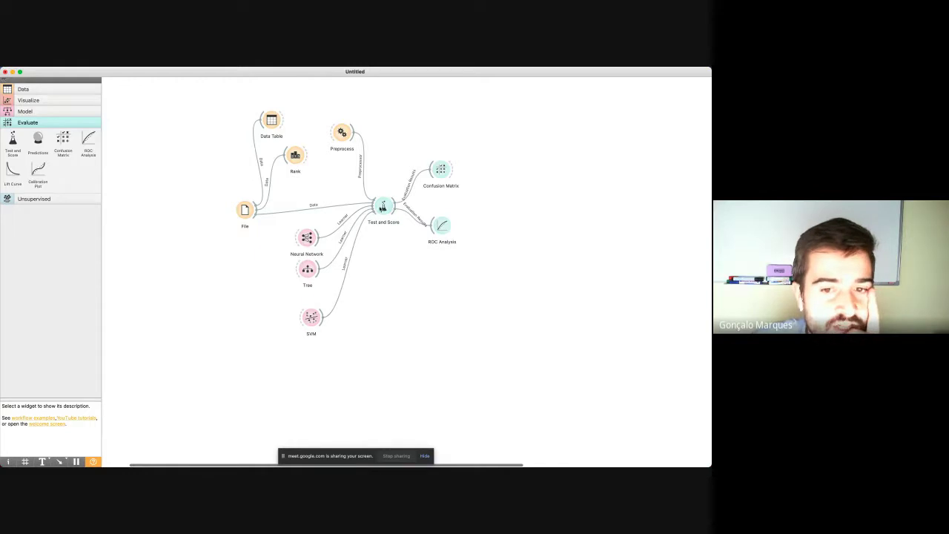
{"action": "left_click", "coordinate": [383, 206]}
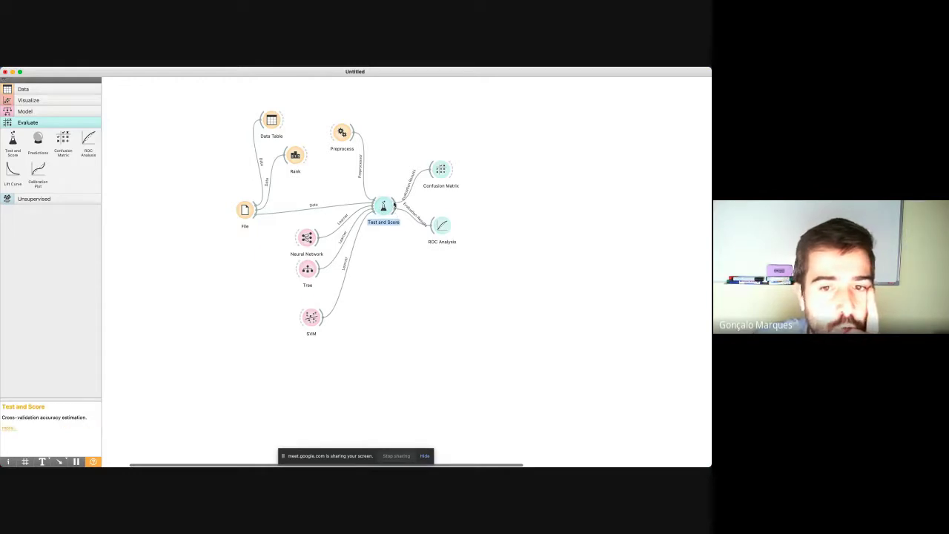
{"action": "left_click", "coordinate": [546, 243]}
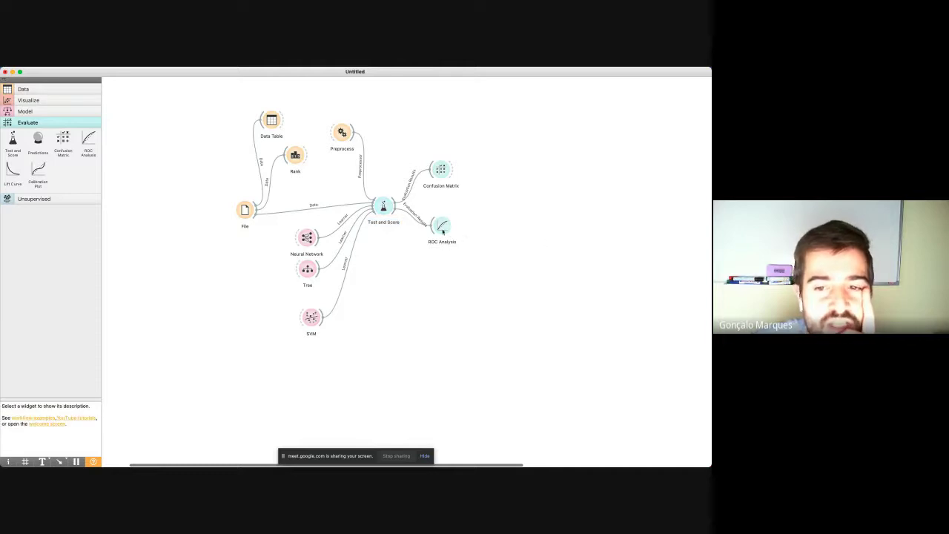
Move the Confusion Matrix and ROC Analysis widgets further right, with ROC Analysis level with Test and Score
{"action": "left_click_drag", "start_coordinate": [442, 231], "coordinate": [461, 227]}
{"action": "left_click_drag", "start_coordinate": [440, 173], "coordinate": [462, 170]}
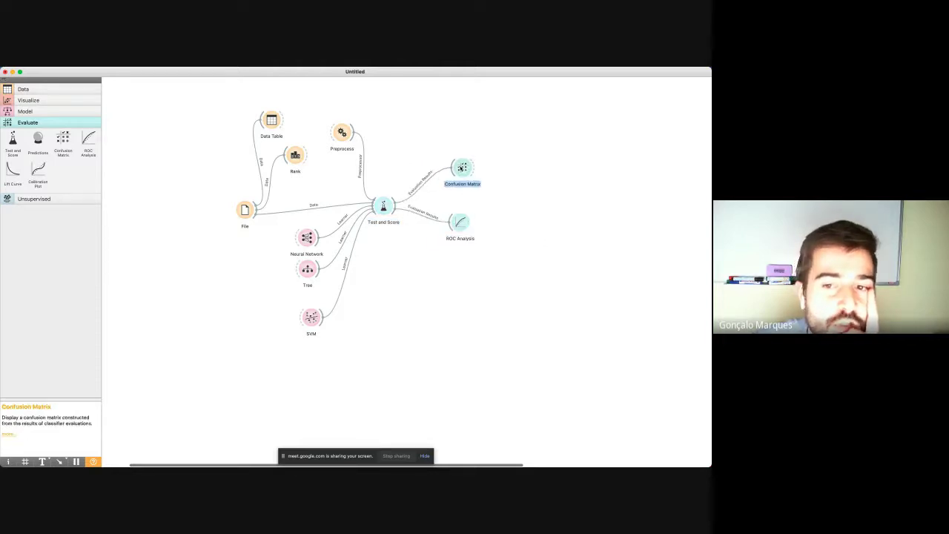
{"action": "mouse_move", "coordinate": [459, 222]}
{"action": "left_mouse_down"}
{"action": "mouse_move", "coordinate": [479, 216]}
{"action": "mouse_move", "coordinate": [465, 210]}
{"action": "left_mouse_up"}
Add a Predictions widget below ROC Analysis and connect Test and Score to it
{"action": "right_click", "coordinate": [469, 265]}
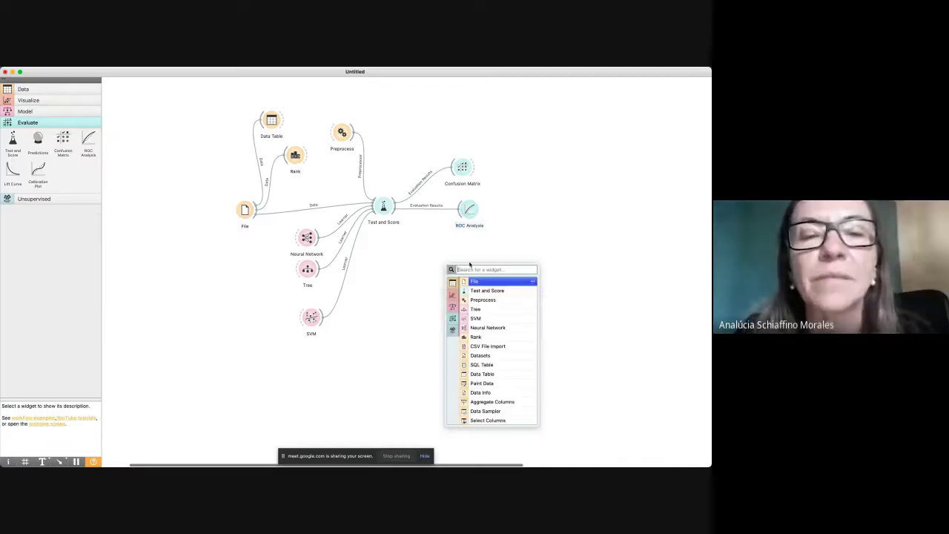
{"action": "type", "text": "predi"}
{"action": "key", "text": "Return"}
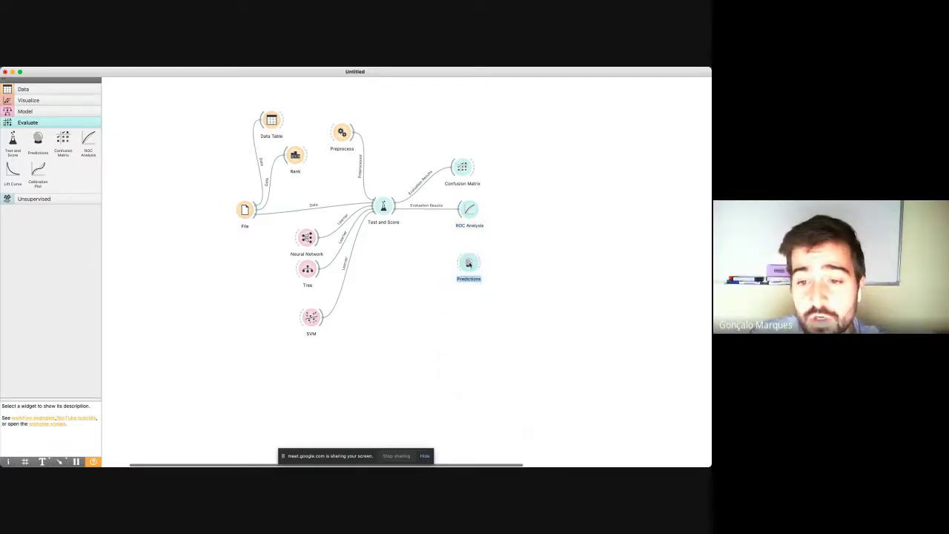
{"action": "right_click", "coordinate": [435, 239]}
{"action": "left_click", "coordinate": [421, 235]}
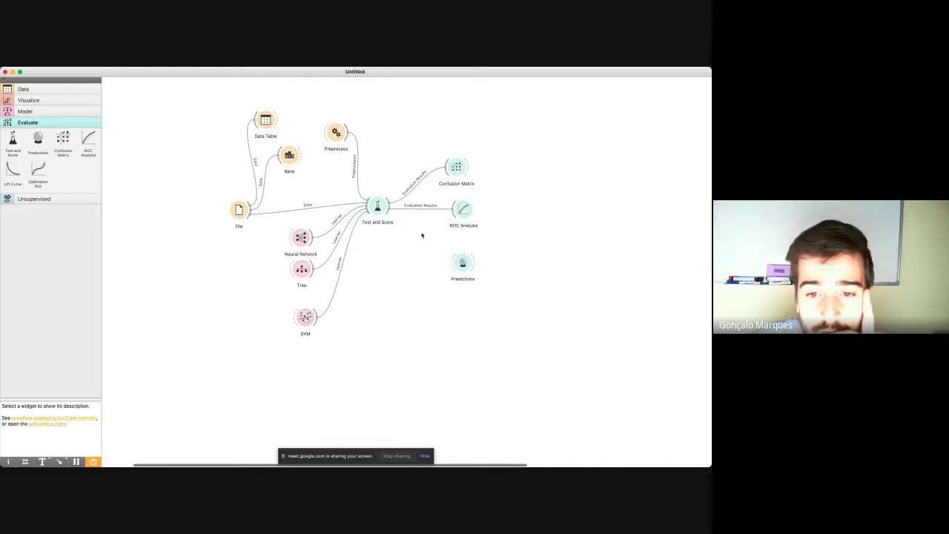
{"action": "left_click_drag", "start_coordinate": [387, 208], "coordinate": [461, 263]}
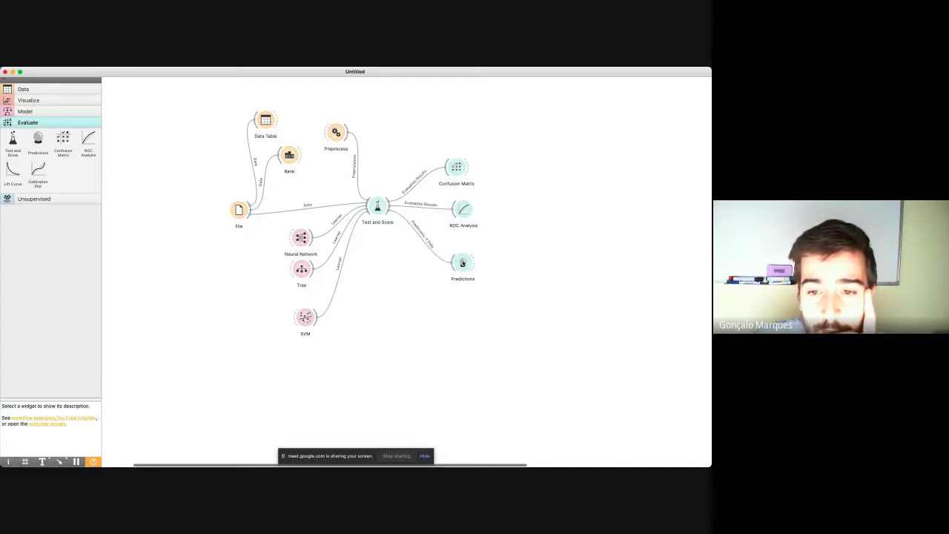
Open the Predictions widget and examine the first row's predicted classes and probabilities for Neural Network, Tree and SVM
{"action": "right_click", "coordinate": [461, 263]}
{"action": "left_click", "coordinate": [475, 272]}
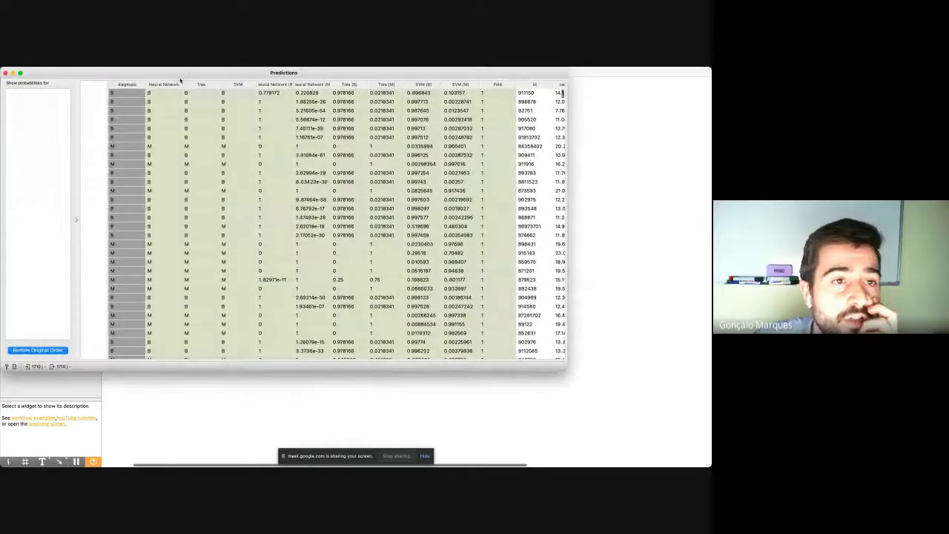
{"action": "left_click_drag", "start_coordinate": [180, 80], "coordinate": [236, 118]}
{"action": "left_click", "coordinate": [182, 131]}
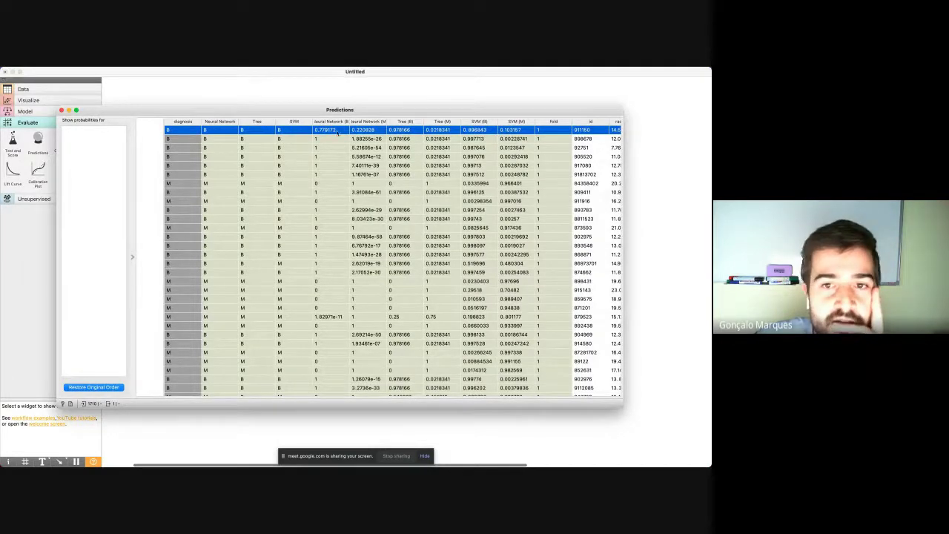
{"action": "scroll", "coordinate": [370, 133], "scroll_direction": "right", "scroll_amount": 3}
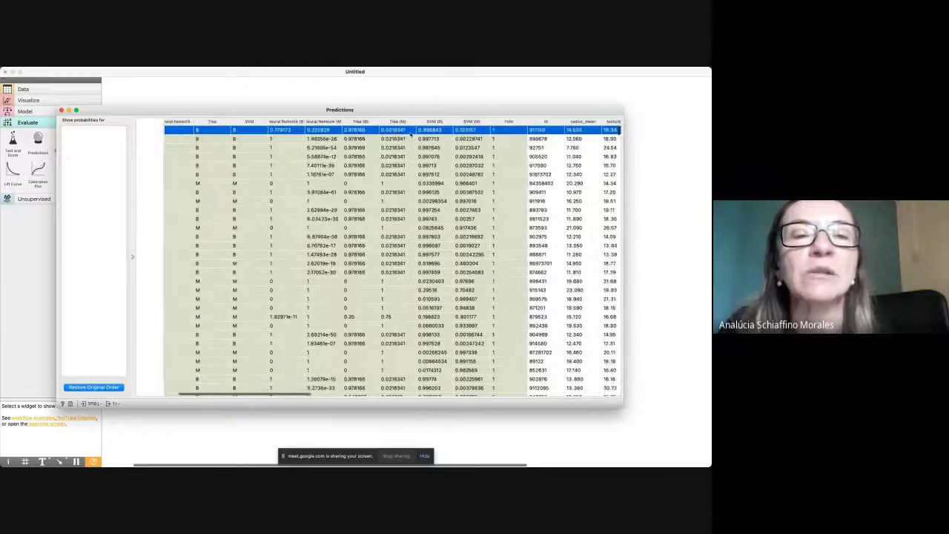
{"action": "scroll", "coordinate": [410, 135], "scroll_direction": "right", "scroll_amount": 3}
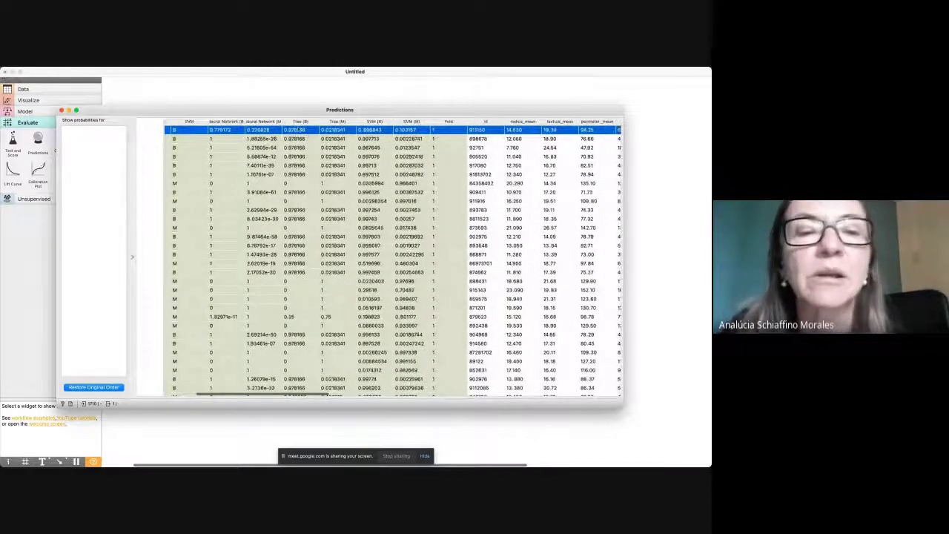
{"action": "scroll", "coordinate": [304, 132], "scroll_direction": "right", "scroll_amount": 3}
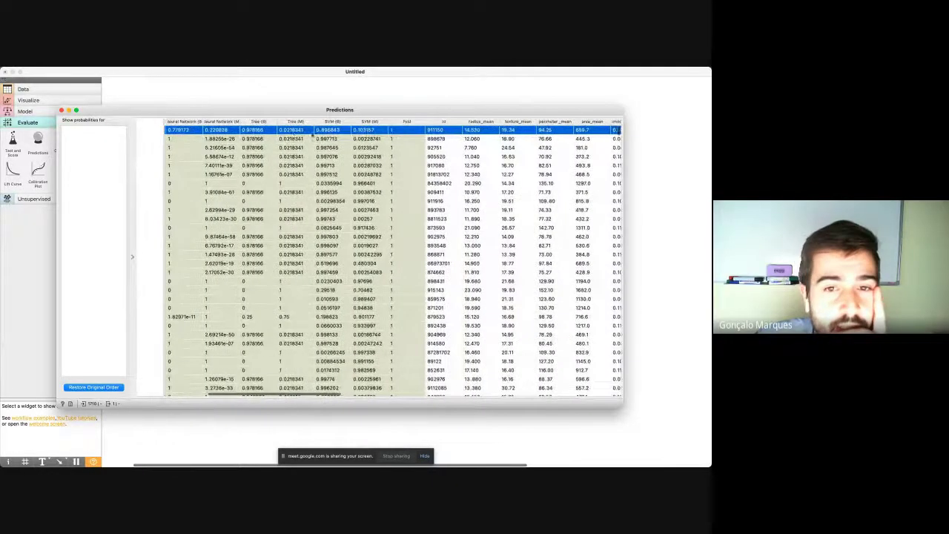
{"action": "scroll", "coordinate": [378, 136], "scroll_direction": "left", "scroll_amount": 1}
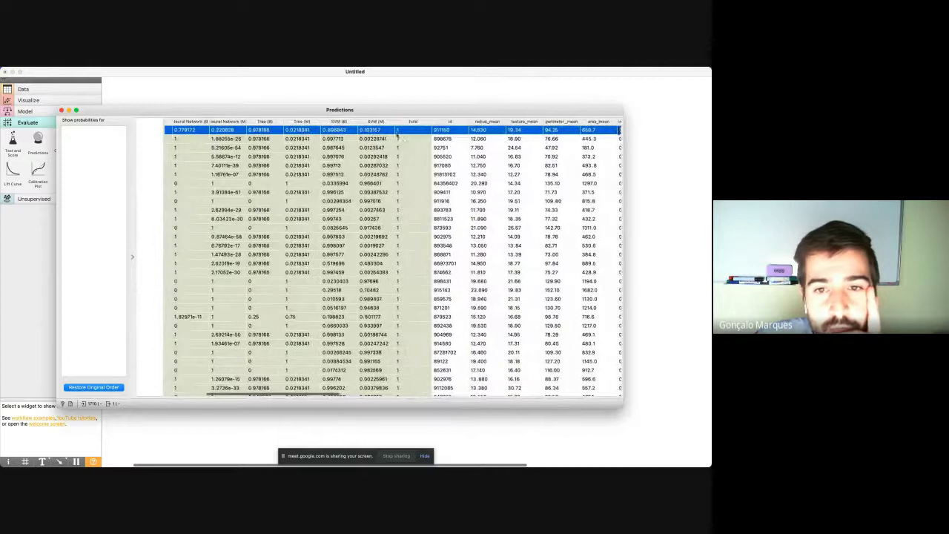
{"action": "scroll", "coordinate": [397, 136], "scroll_direction": "right", "scroll_amount": 4}
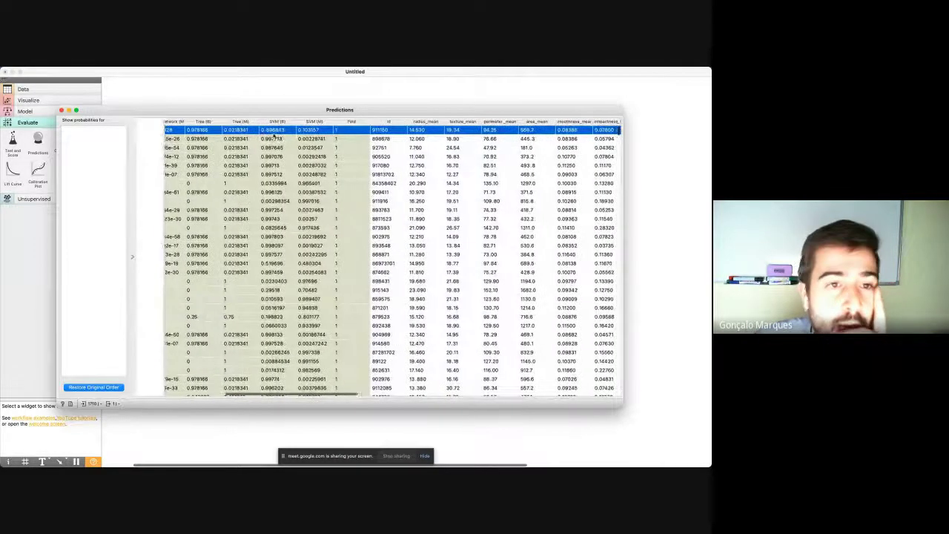
Examine the Predictions table across the class predictions, model probabilities and original feature columns, and close it
{"action": "scroll", "coordinate": [249, 140], "scroll_direction": "left", "scroll_amount": 2}
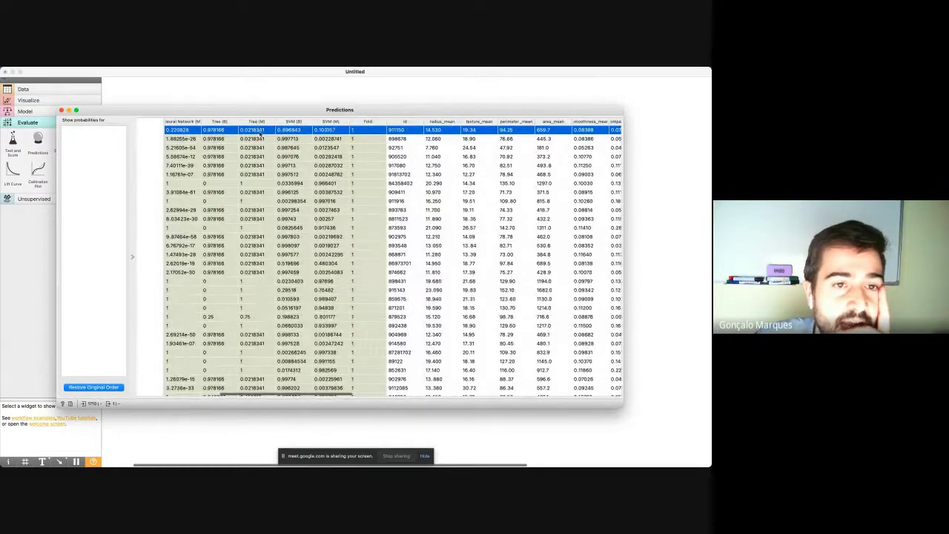
{"action": "scroll", "coordinate": [252, 134], "scroll_direction": "left", "scroll_amount": 8}
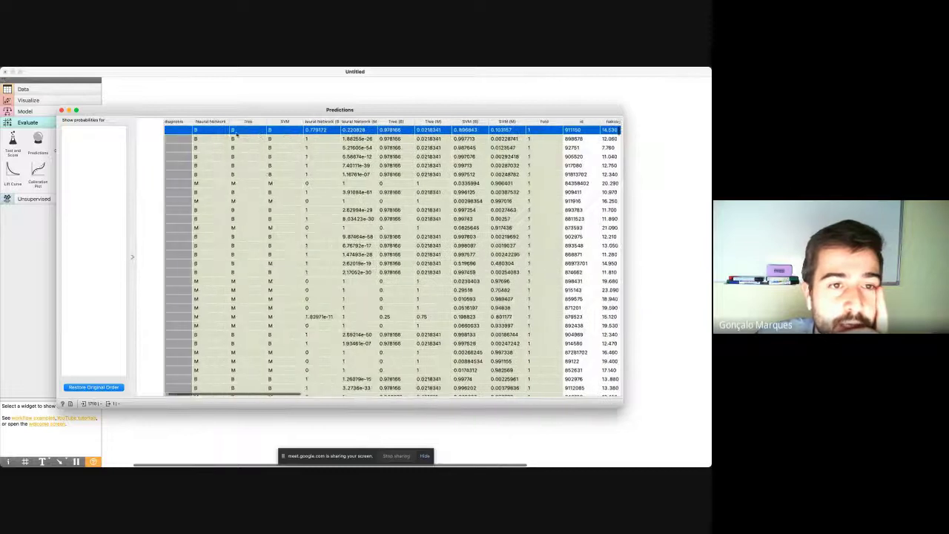
{"action": "scroll", "coordinate": [236, 132], "scroll_direction": "left", "scroll_amount": 2}
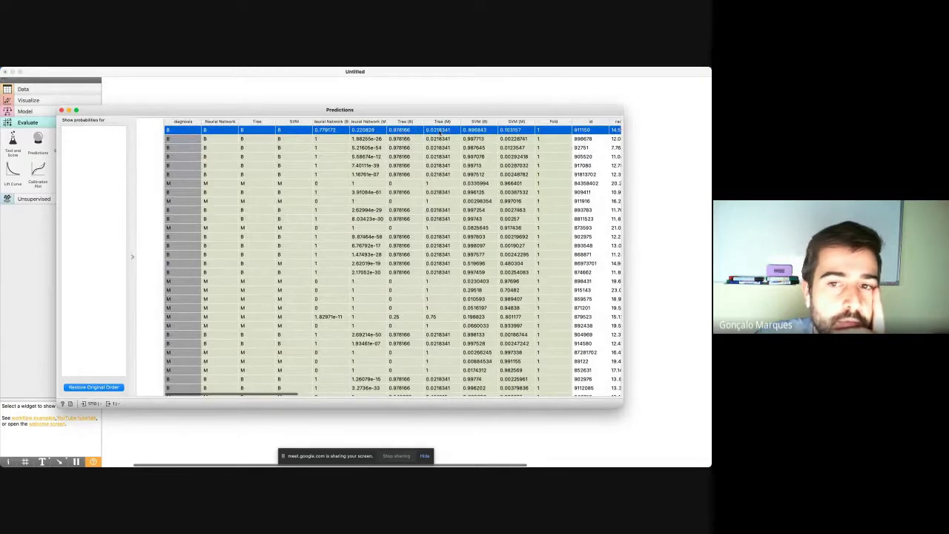
{"action": "scroll", "coordinate": [434, 209], "scroll_direction": "right", "scroll_amount": 5}
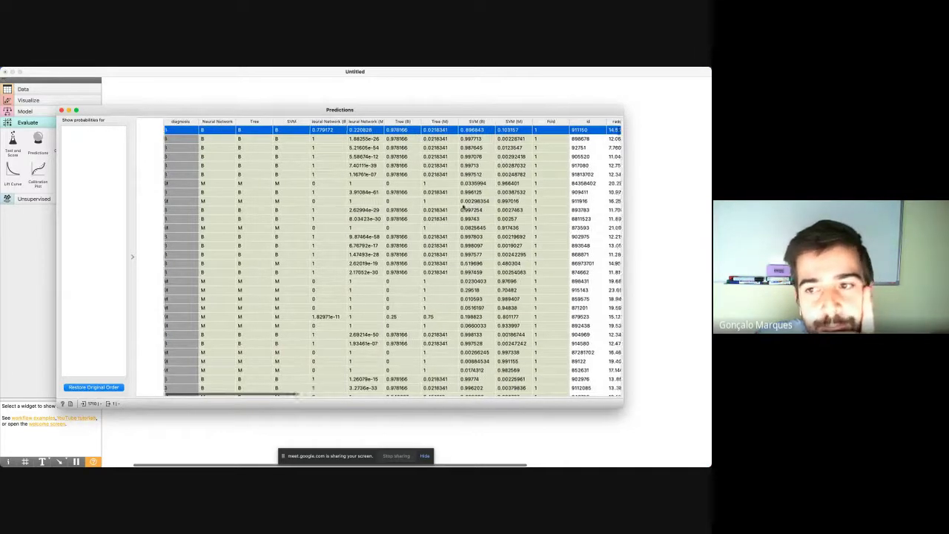
{"action": "scroll", "coordinate": [470, 208], "scroll_direction": "right", "scroll_amount": 5}
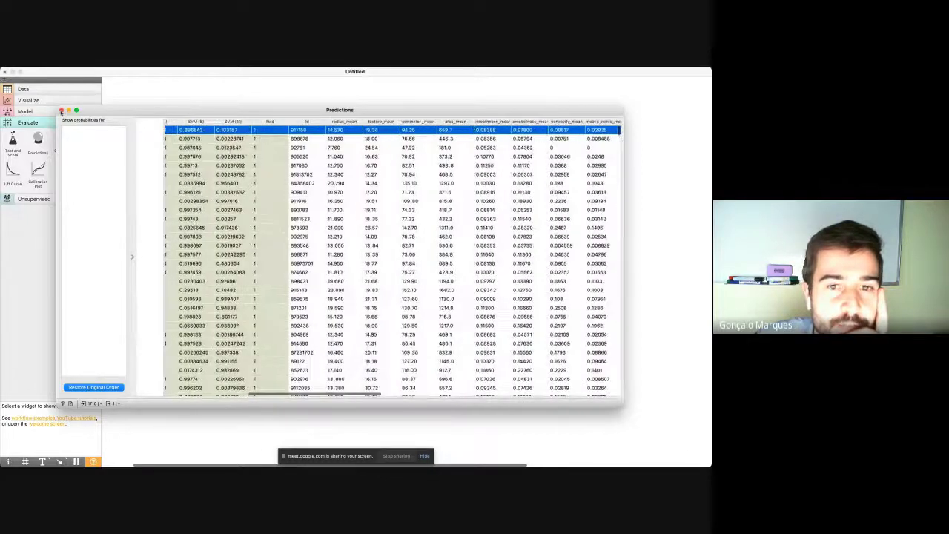
{"action": "scroll", "coordinate": [247, 213], "scroll_direction": "right", "scroll_amount": 10}
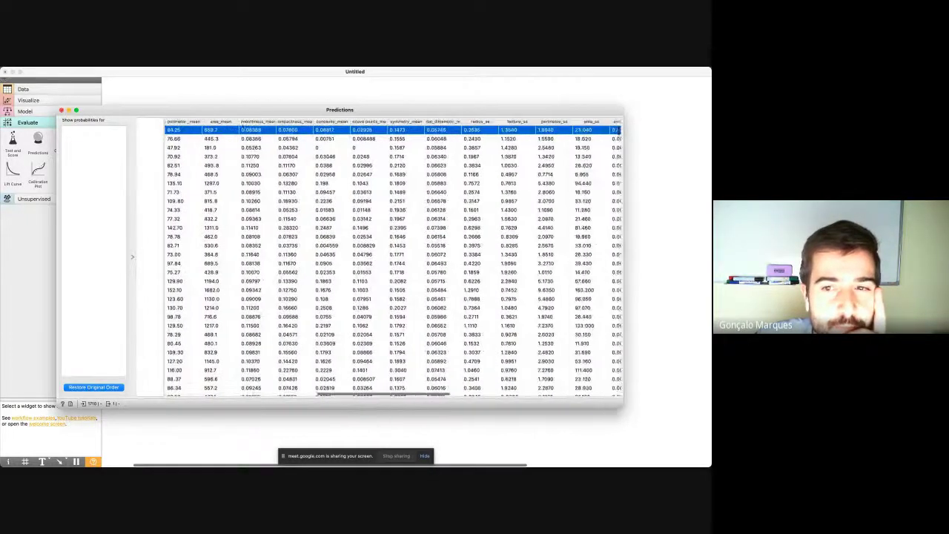
{"action": "scroll", "coordinate": [247, 213], "scroll_direction": "right", "scroll_amount": 5}
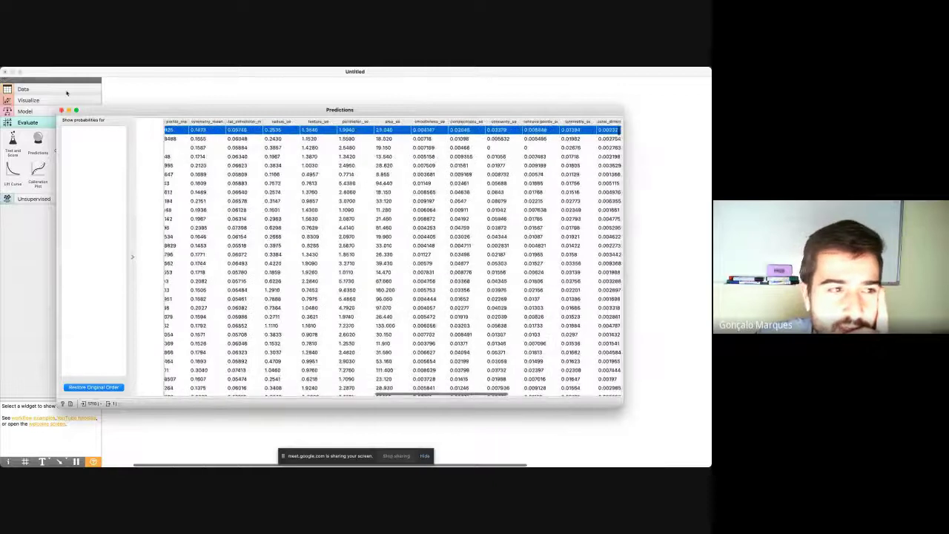
{"action": "key", "text": "super+w"}
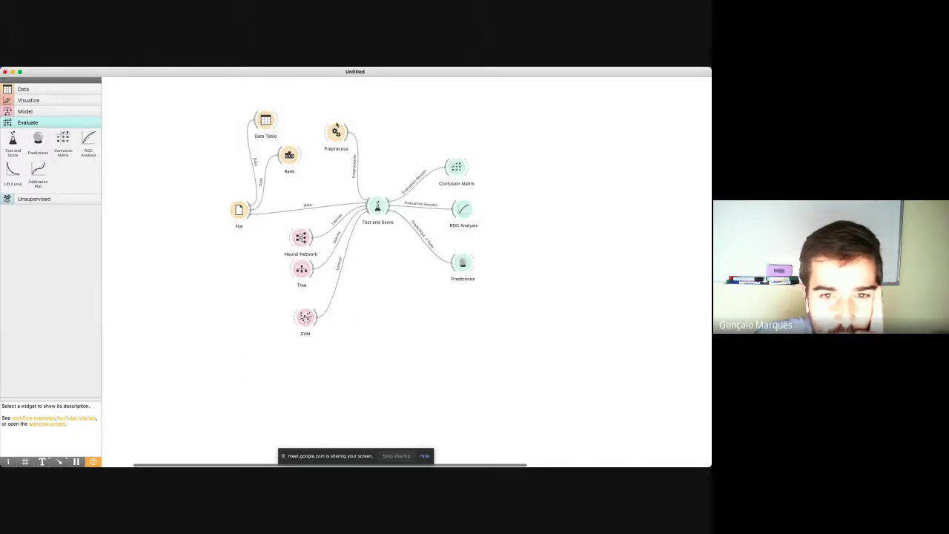
Move Preprocess down level with Rank, and shift the File widget further left
{"action": "left_click_drag", "start_coordinate": [338, 126], "coordinate": [340, 149]}
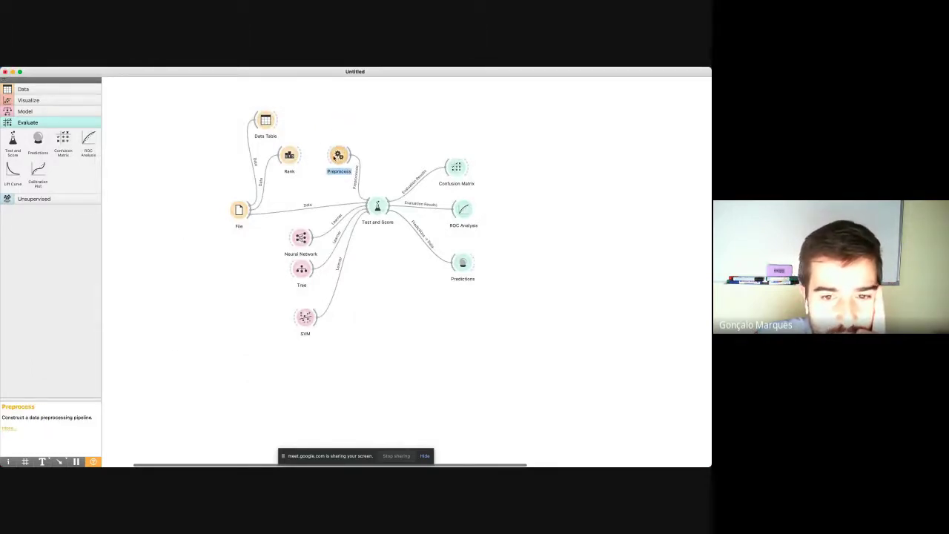
{"action": "left_click", "coordinate": [388, 315]}
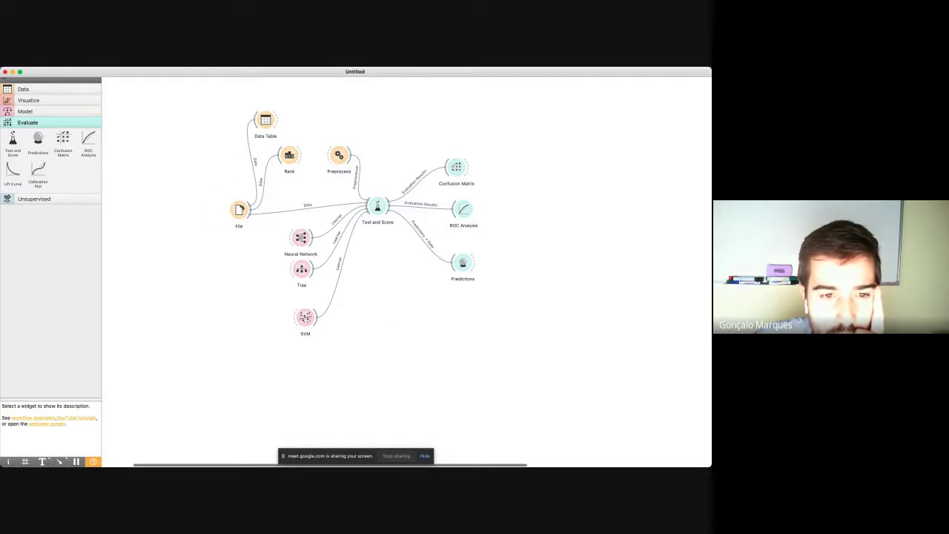
{"action": "left_click_drag", "start_coordinate": [236, 222], "coordinate": [209, 210]}
Add a Data Sampler widget below File and connect File to it, spacing both away from the model widgets
{"action": "right_click", "coordinate": [219, 275]}
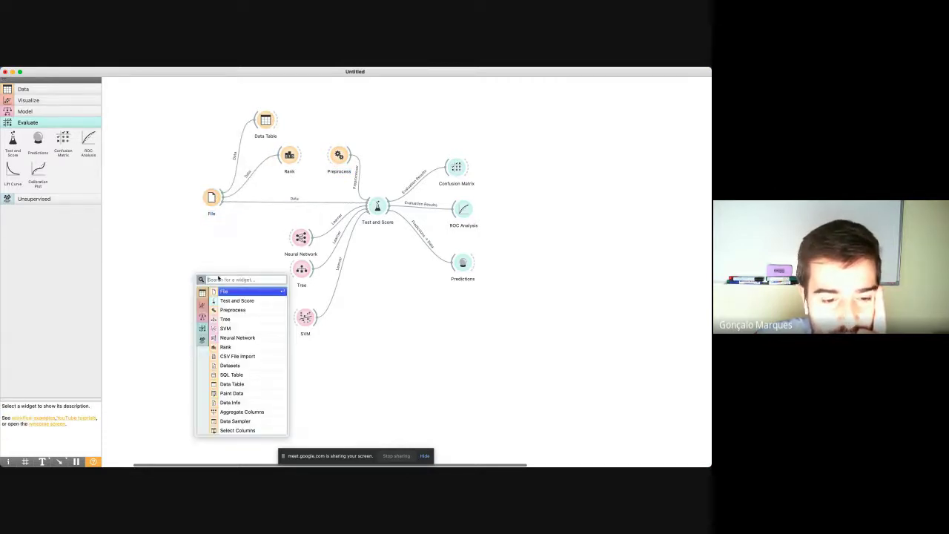
{"action": "type", "text": "data"}
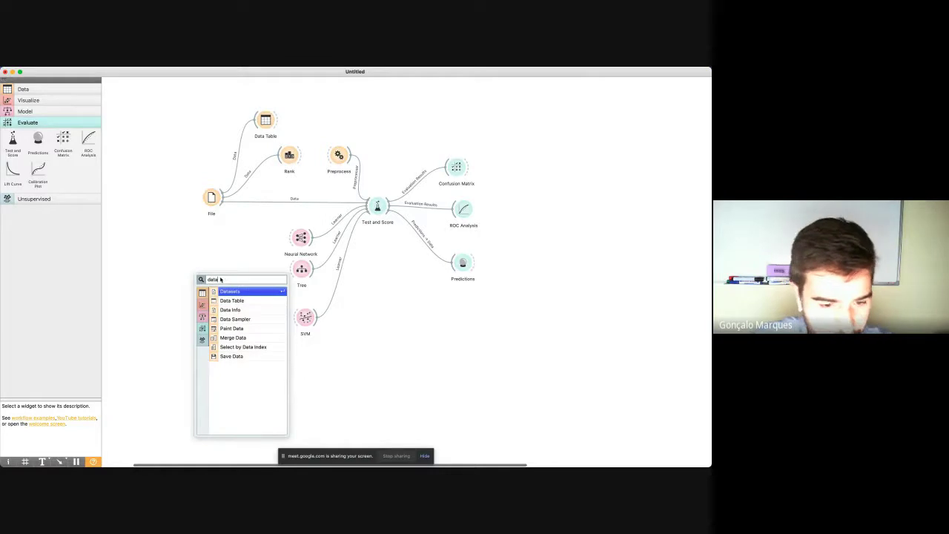
{"action": "left_click", "coordinate": [226, 320]}
{"action": "left_click_drag", "start_coordinate": [220, 274], "coordinate": [231, 271]}
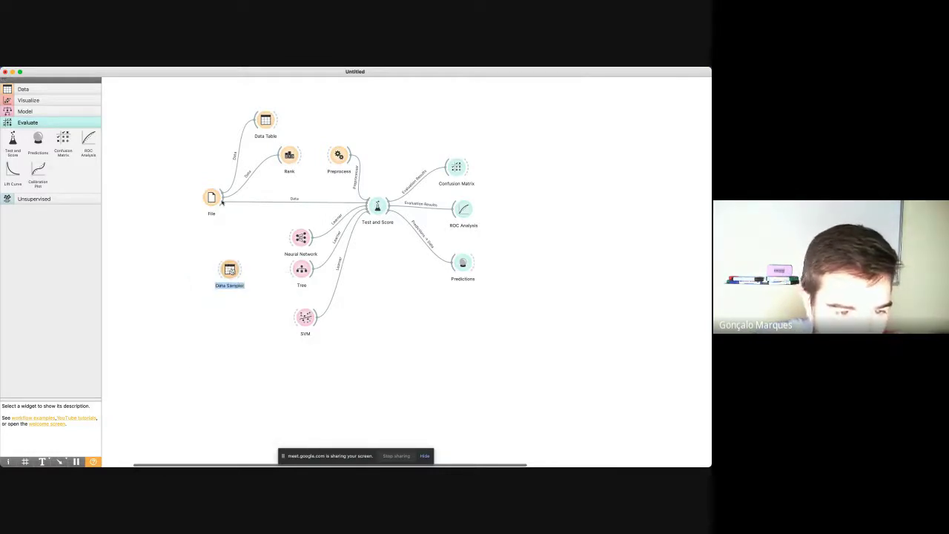
{"action": "left_click_drag", "start_coordinate": [211, 198], "coordinate": [194, 252]}
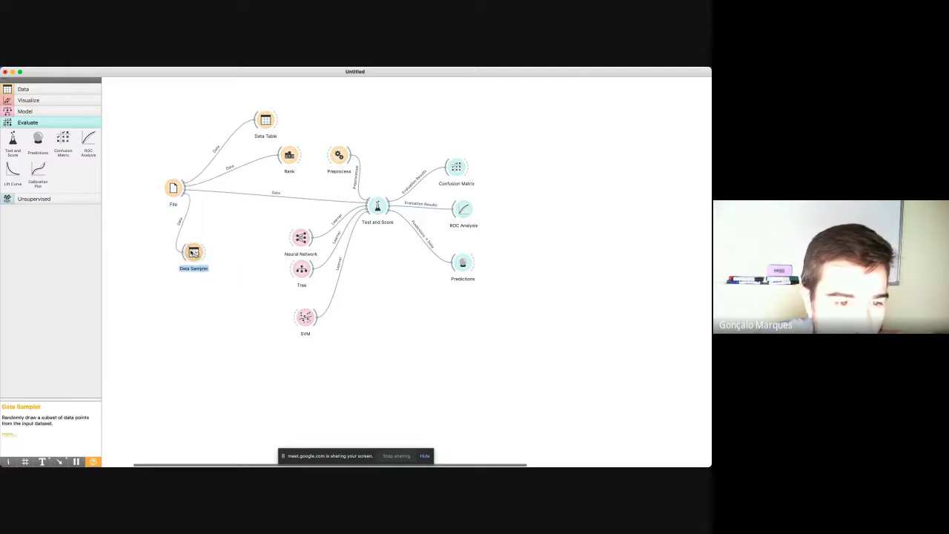
Open the Data Sampler to review its sampling type and options, and close it
{"action": "right_click", "coordinate": [194, 253]}
{"action": "left_click", "coordinate": [198, 255]}
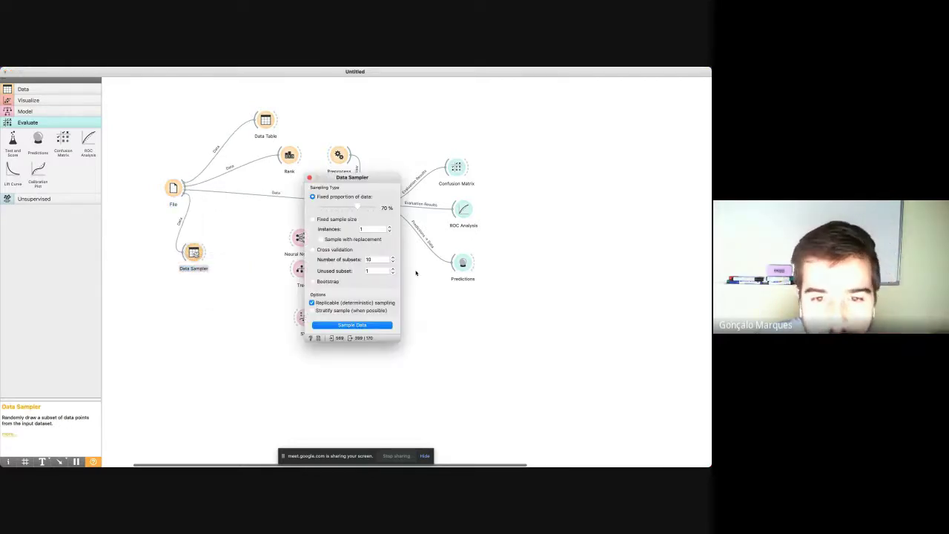
{"action": "left_click", "coordinate": [308, 177]}
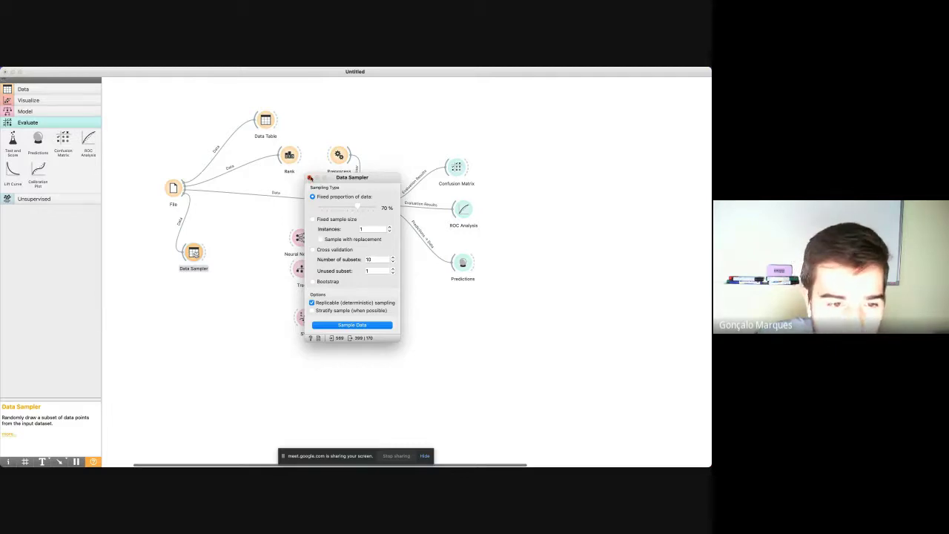
{"action": "right_click", "coordinate": [208, 336]}
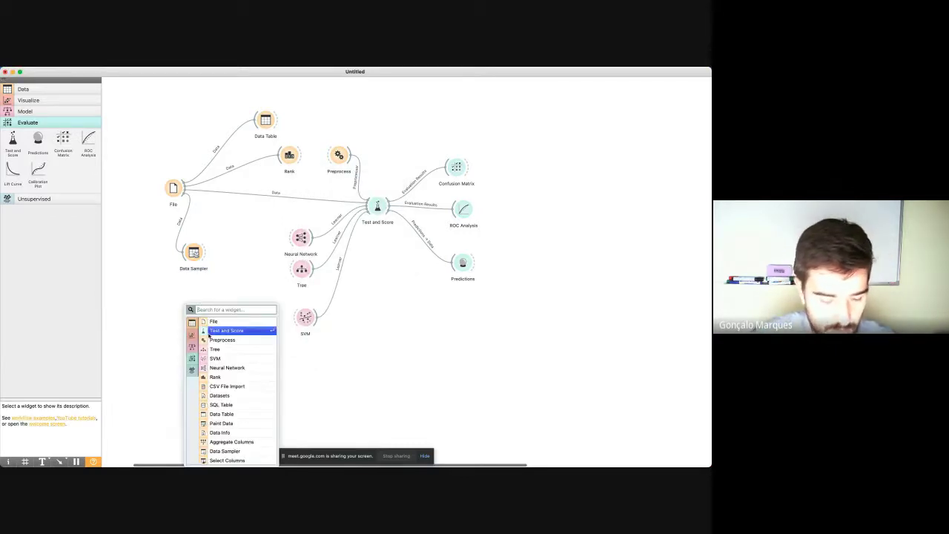
{"action": "type", "text": "atata"}
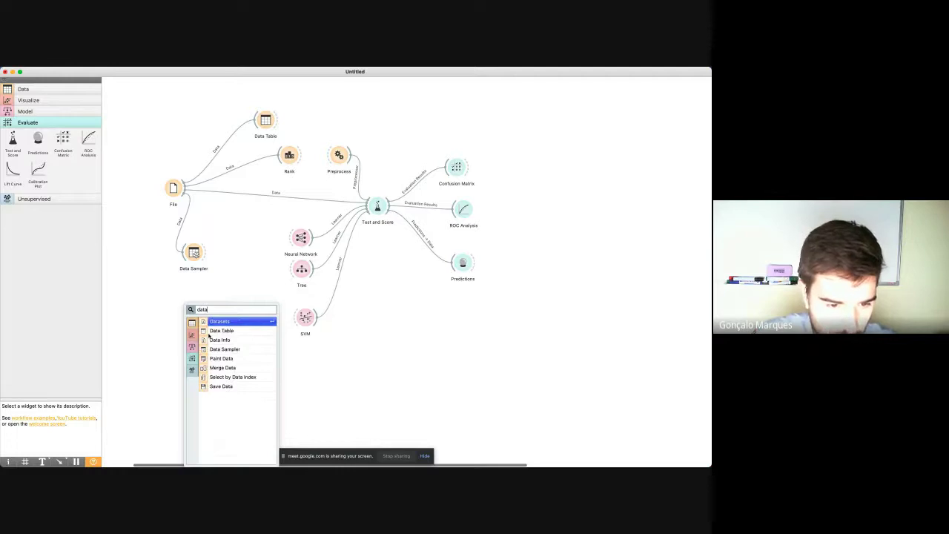
{"action": "key", "text": "Down"}
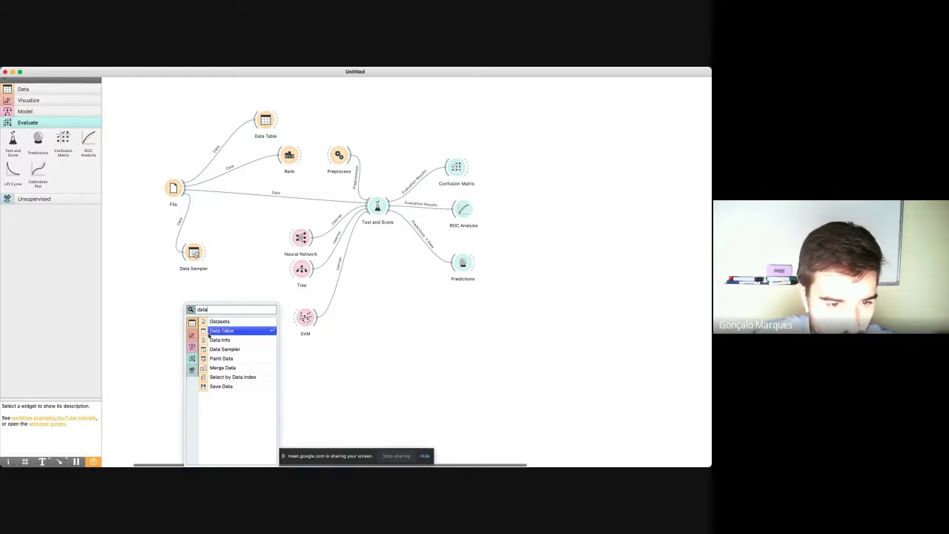
{"action": "key", "text": "Escape"}
Check the Data Sampler's fixed proportion setting again and close it
{"action": "double_click", "coordinate": [193, 253]}
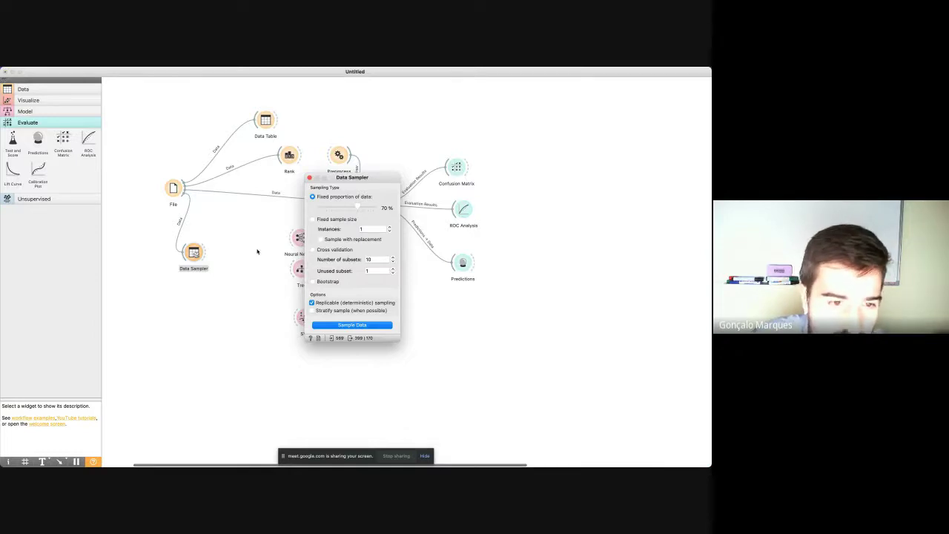
{"action": "left_click", "coordinate": [311, 178]}
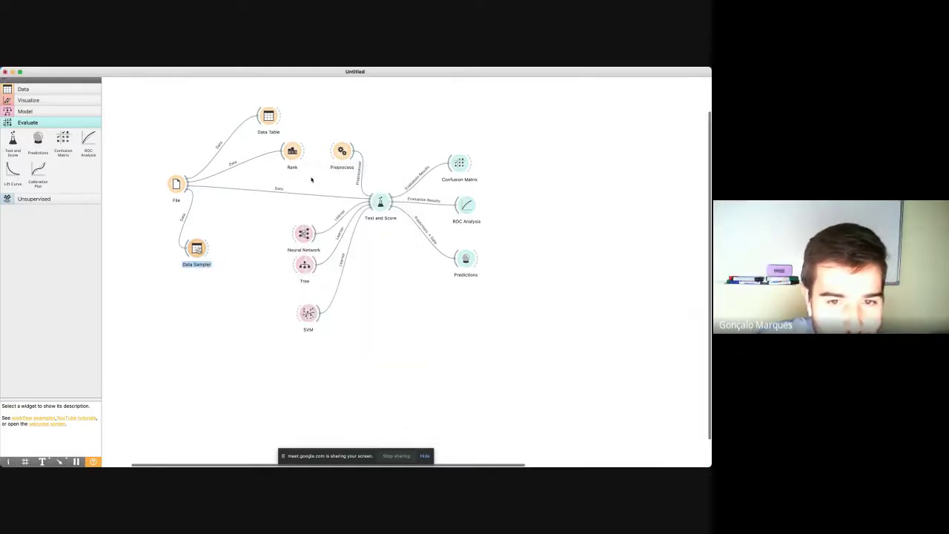
Replace the direct File link into Test and Score with a link from Data Sampler's Data Sample output
{"action": "left_click_drag", "start_coordinate": [208, 249], "coordinate": [229, 202]}
{"action": "left_click", "coordinate": [230, 201]}
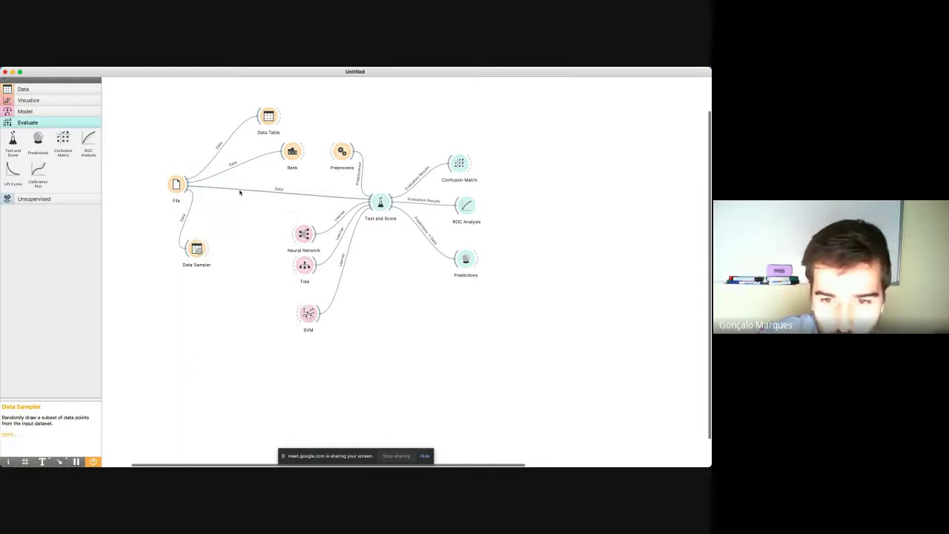
{"action": "left_click", "coordinate": [240, 192]}
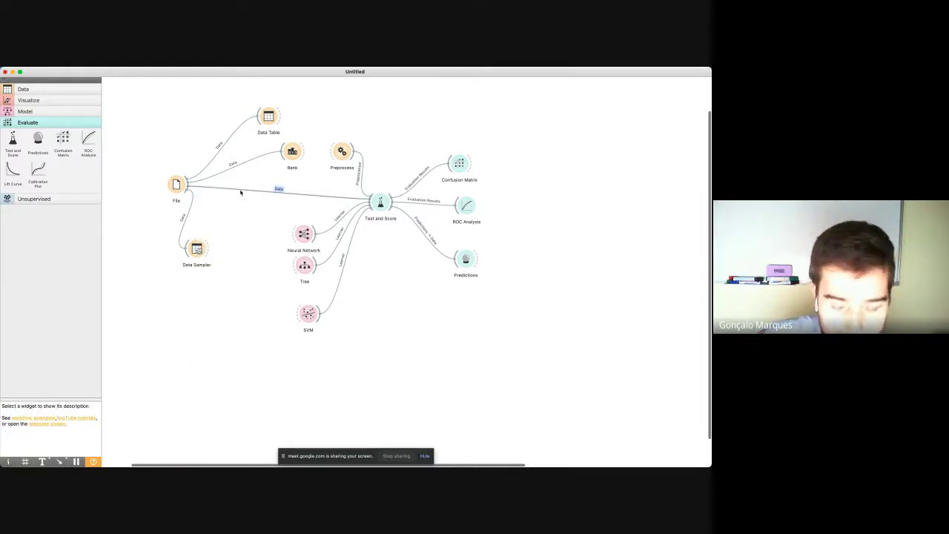
{"action": "key", "text": "Delete"}
{"action": "left_click_drag", "start_coordinate": [211, 249], "coordinate": [377, 198]}
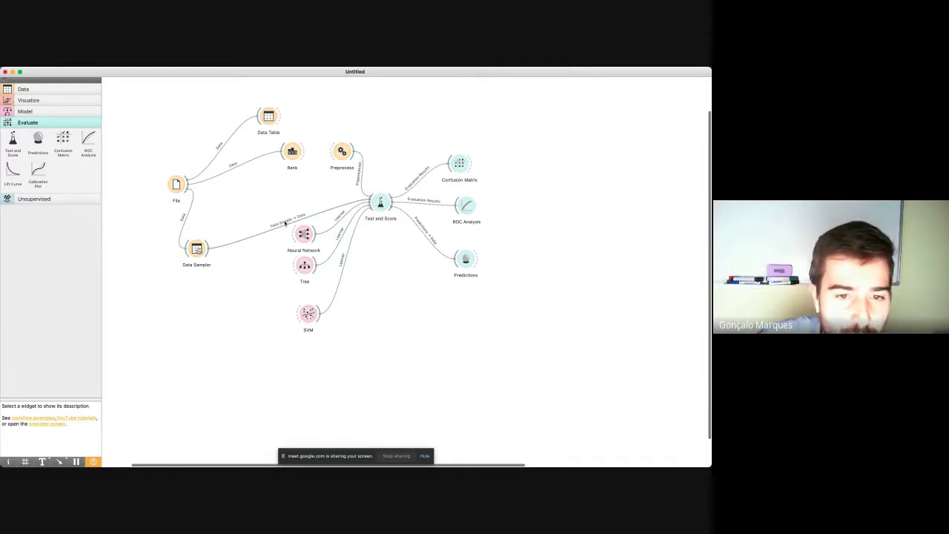
Add a second link from Data Sampler to Test and Score, feeding Remaining Data into Test Data
{"action": "left_click_drag", "start_coordinate": [206, 251], "coordinate": [378, 202]}
{"action": "double_click", "coordinate": [307, 218]}
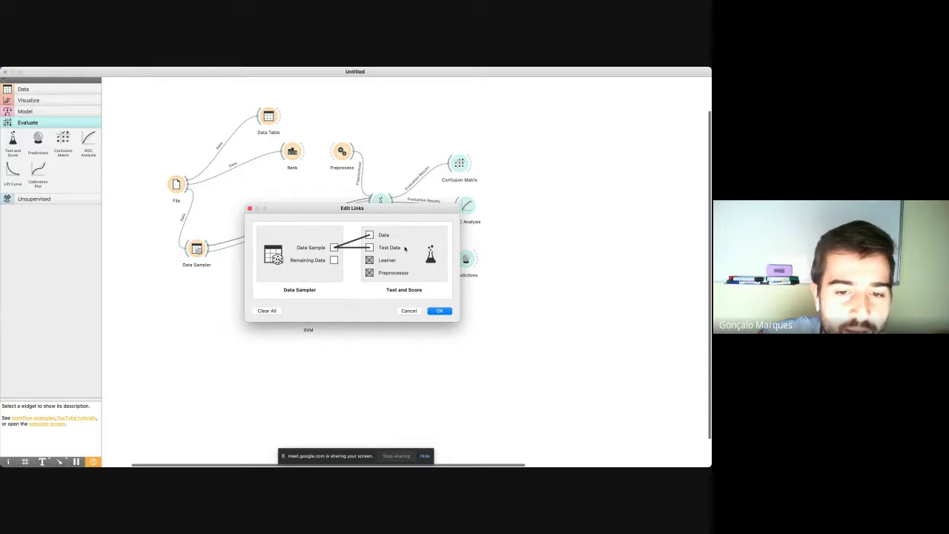
{"action": "left_click_drag", "start_coordinate": [334, 260], "coordinate": [369, 247]}
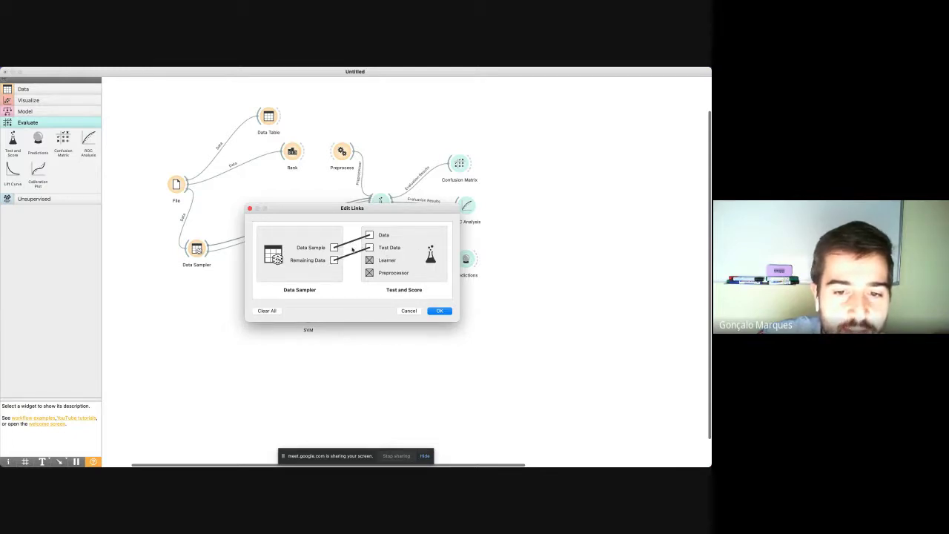
{"action": "left_click", "coordinate": [440, 310]}
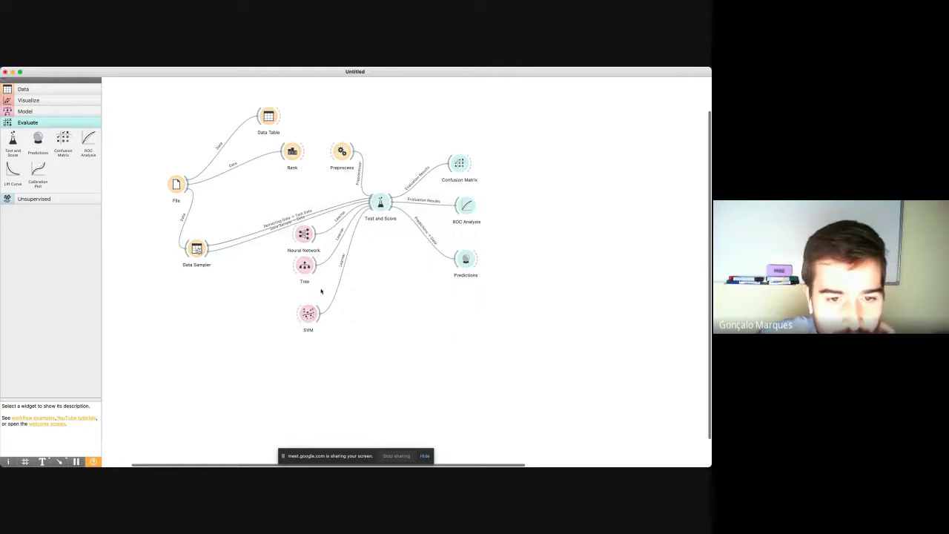
Move Data Sampler up closer to File and inspect its two links to Test and Score
{"action": "left_click_drag", "start_coordinate": [196, 251], "coordinate": [205, 215]}
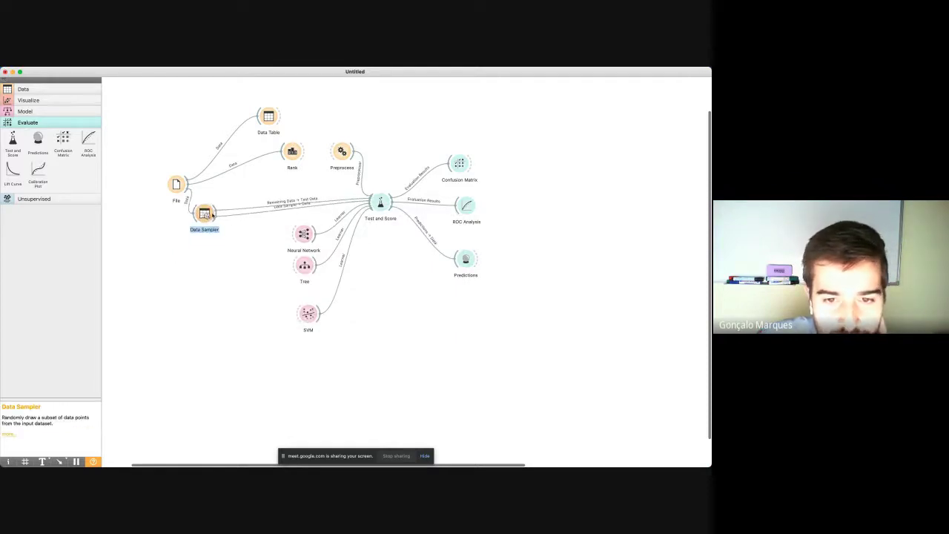
{"action": "left_click", "coordinate": [304, 201]}
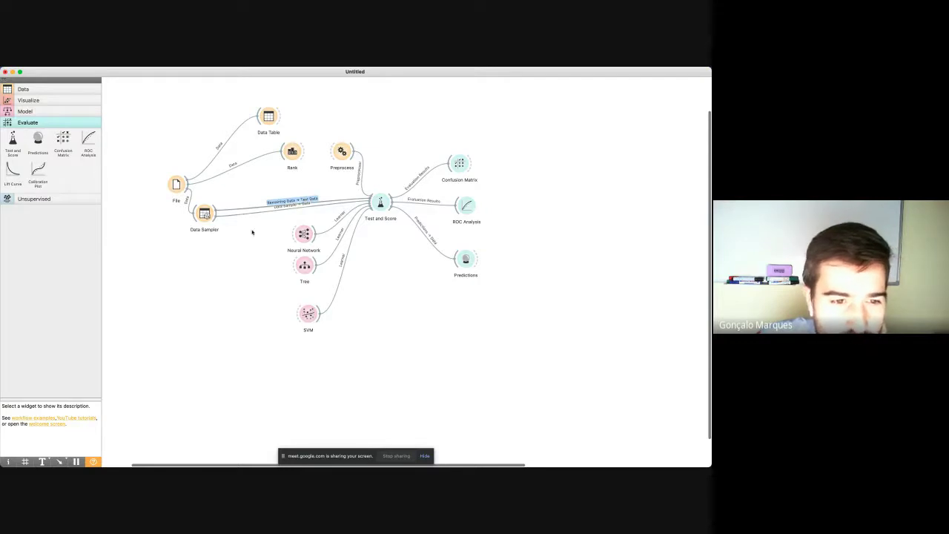
{"action": "left_click", "coordinate": [205, 214]}
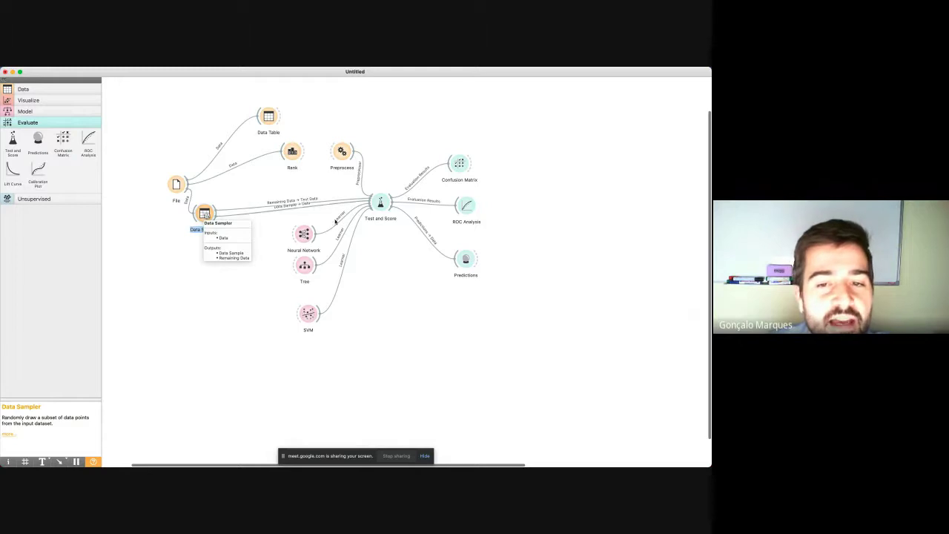
Evaluate the models in Test and Score using 10-fold cross validation, test on test data, and test on train data
{"action": "right_click", "coordinate": [379, 204]}
{"action": "left_click", "coordinate": [394, 211]}
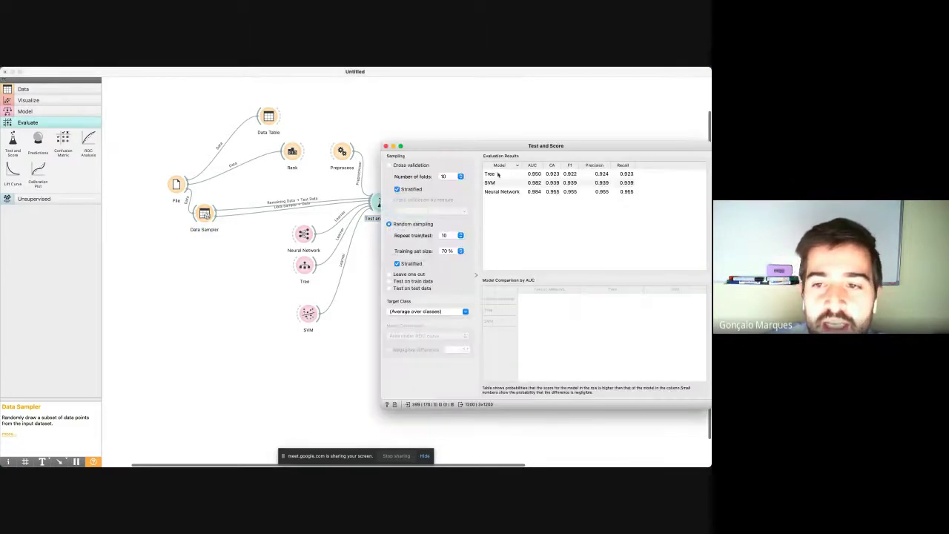
{"action": "left_click_drag", "start_coordinate": [479, 148], "coordinate": [356, 119]}
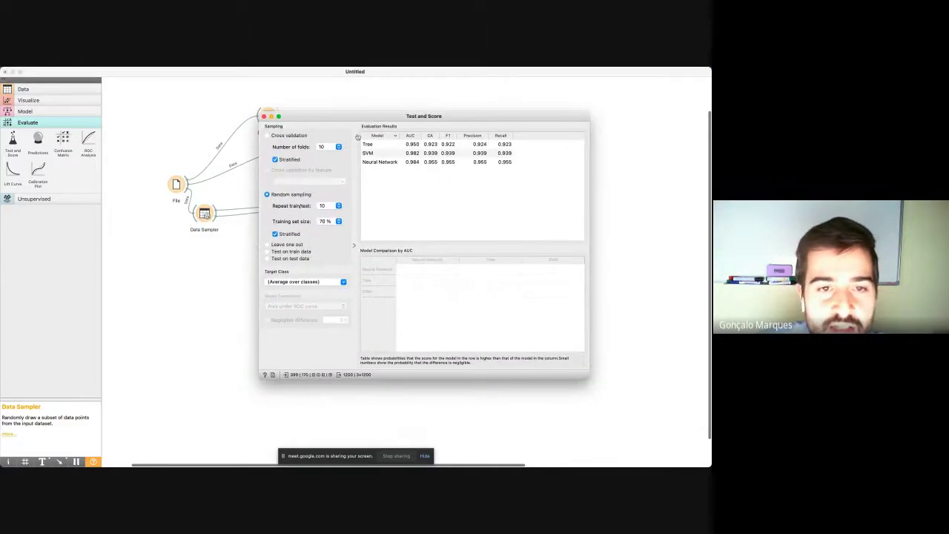
{"action": "left_click", "coordinate": [284, 135]}
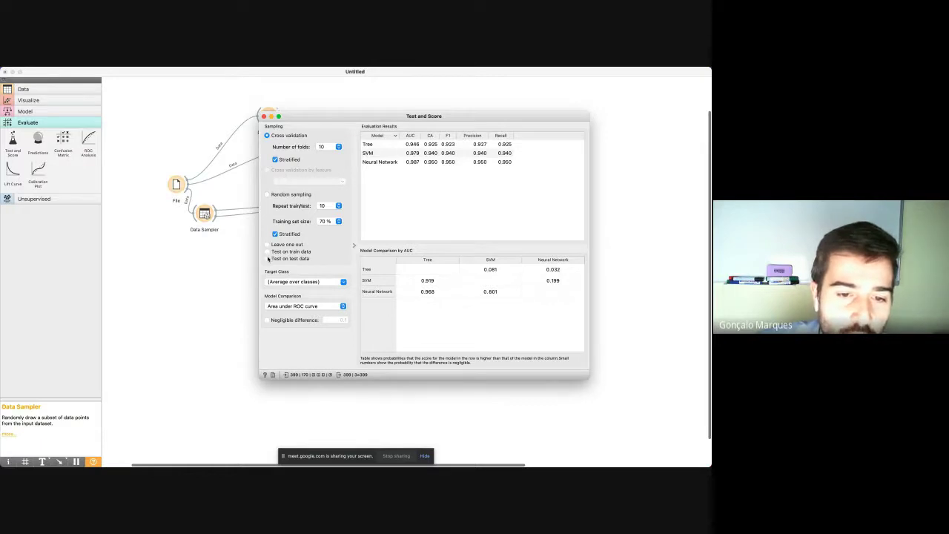
{"action": "left_click", "coordinate": [267, 258]}
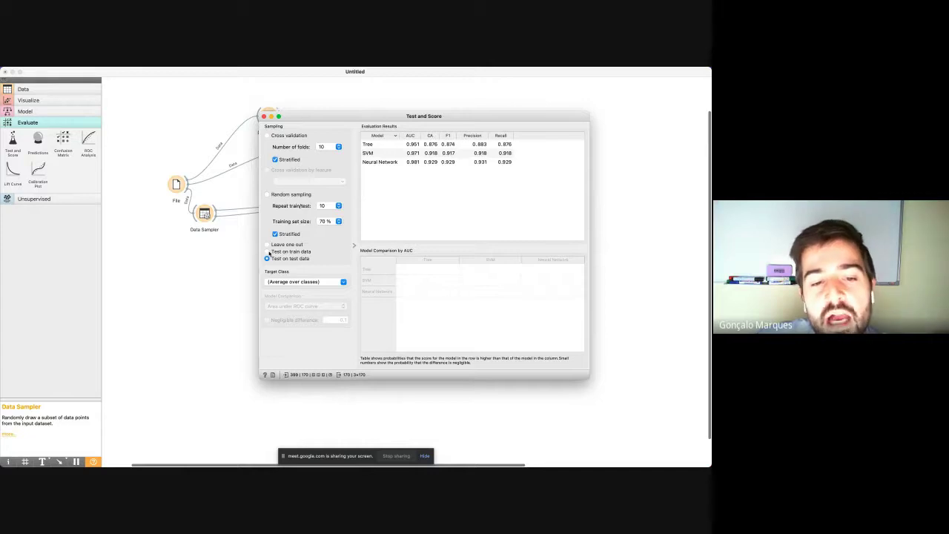
{"action": "left_click", "coordinate": [268, 251]}
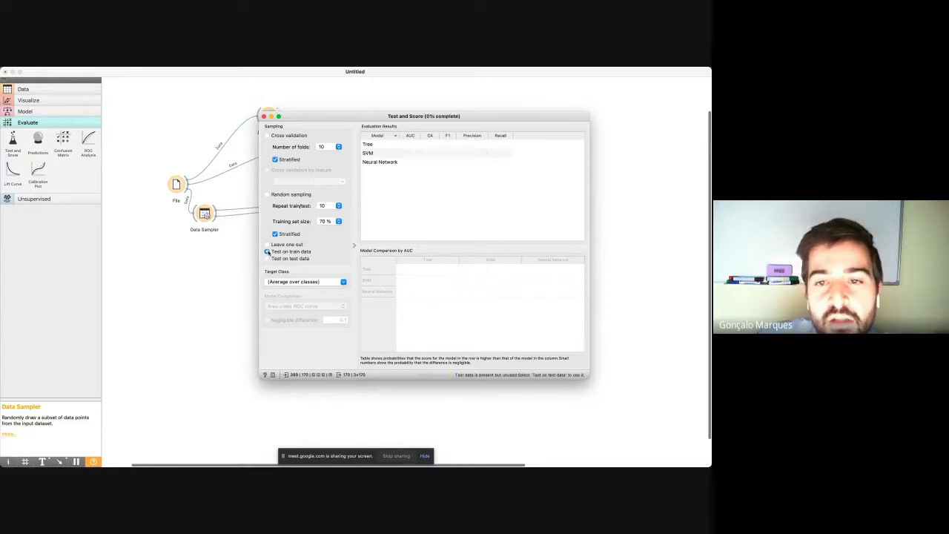
Evaluate the models in Test and Score on test data, switch sampling back to 10-fold cross validation, and close the widget
{"action": "left_click", "coordinate": [269, 258]}
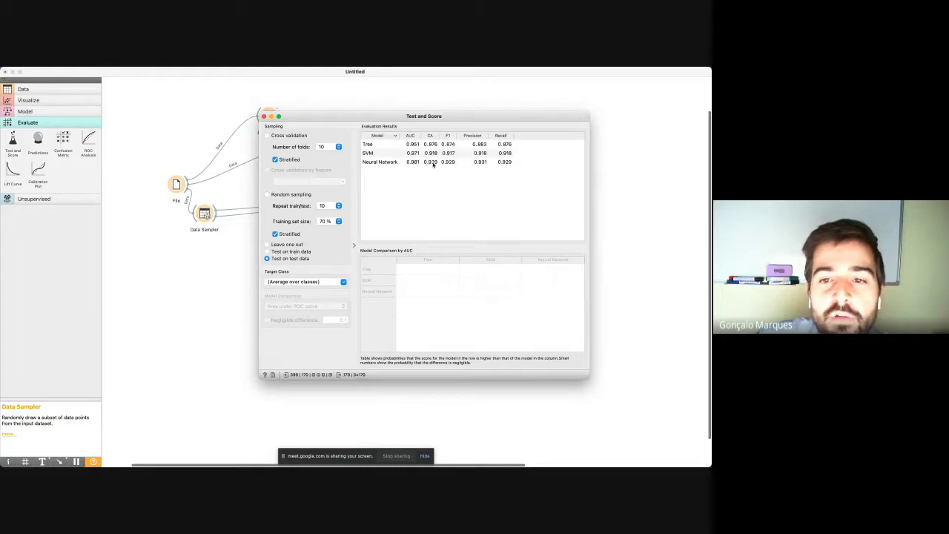
{"action": "left_click", "coordinate": [267, 135]}
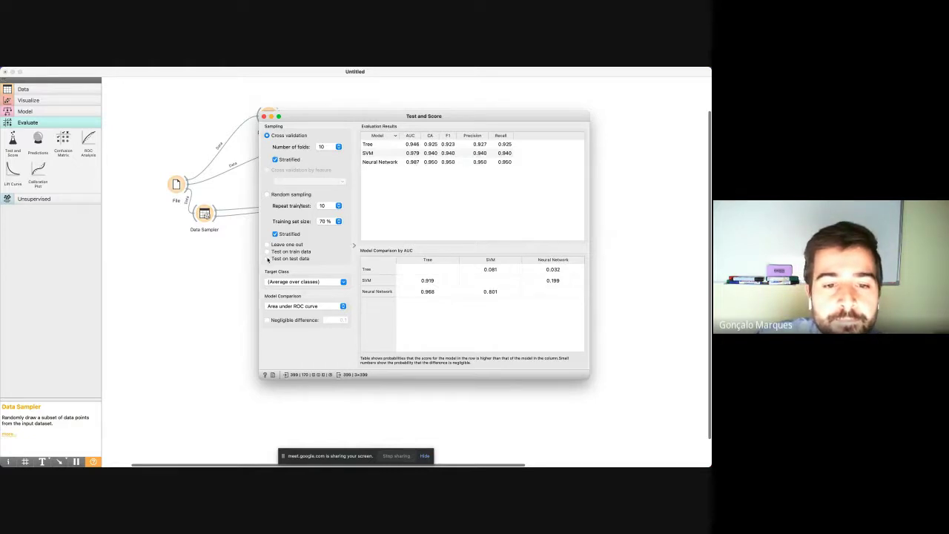
{"action": "left_click", "coordinate": [263, 116]}
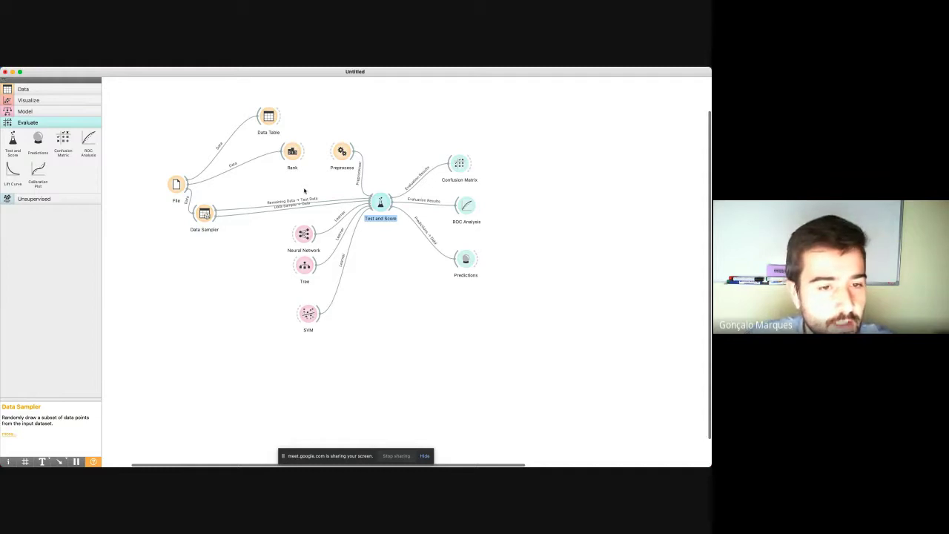
Open Data Sampler, review its sampling type and proportion settings, and close it
{"action": "right_click", "coordinate": [199, 215]}
{"action": "left_click", "coordinate": [215, 220]}
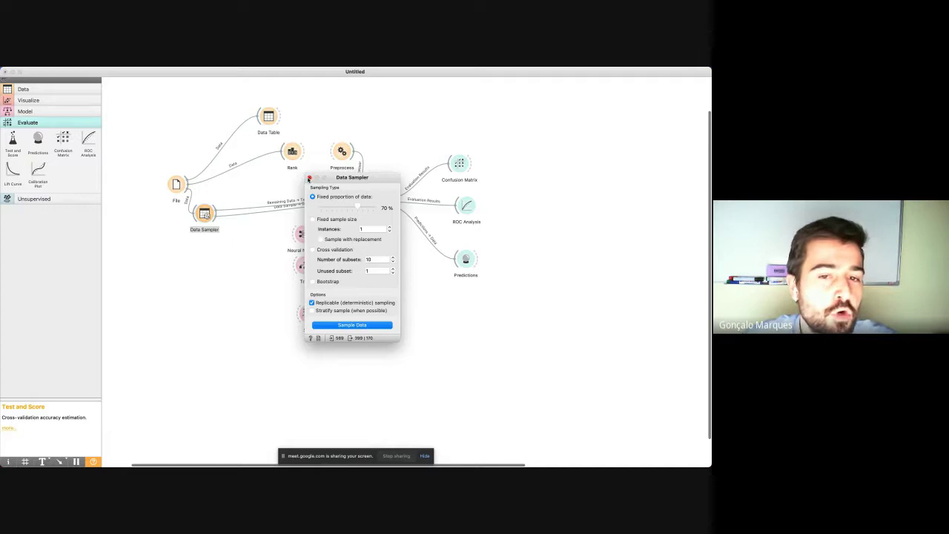
{"action": "left_click", "coordinate": [309, 179]}
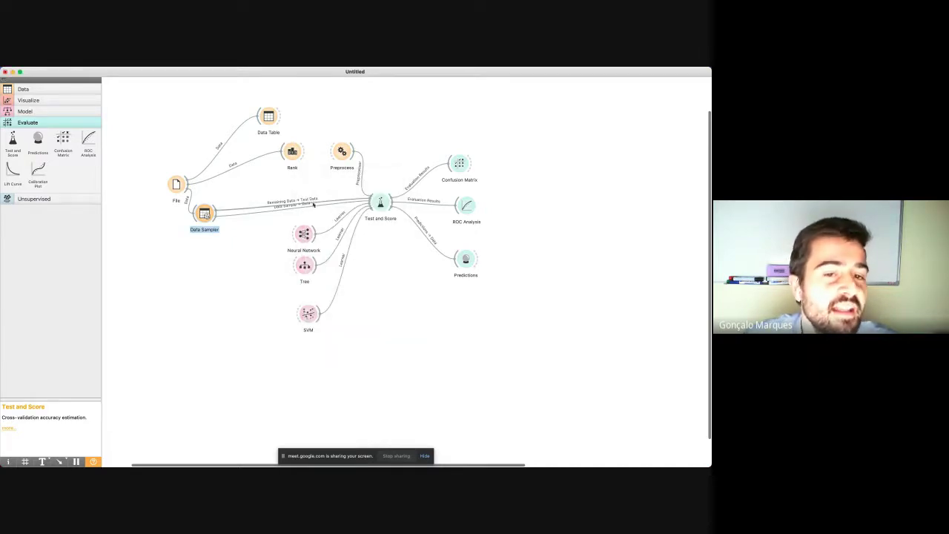
Move Data Sampler on the canvas closer to Test and Score, roughly level with it, so its two links run straight
{"action": "left_click", "coordinate": [312, 194]}
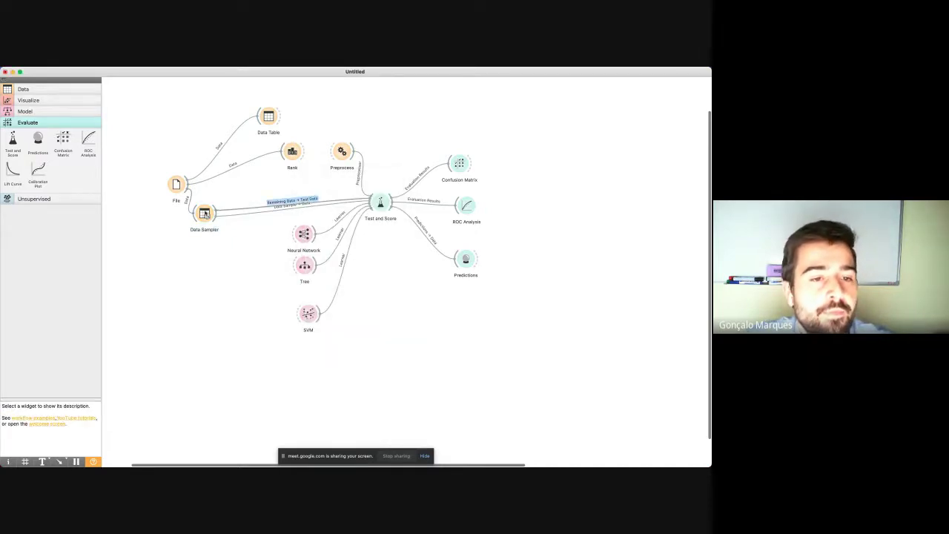
{"action": "left_click_drag", "start_coordinate": [206, 213], "coordinate": [245, 202]}
{"action": "left_click", "coordinate": [248, 237]}
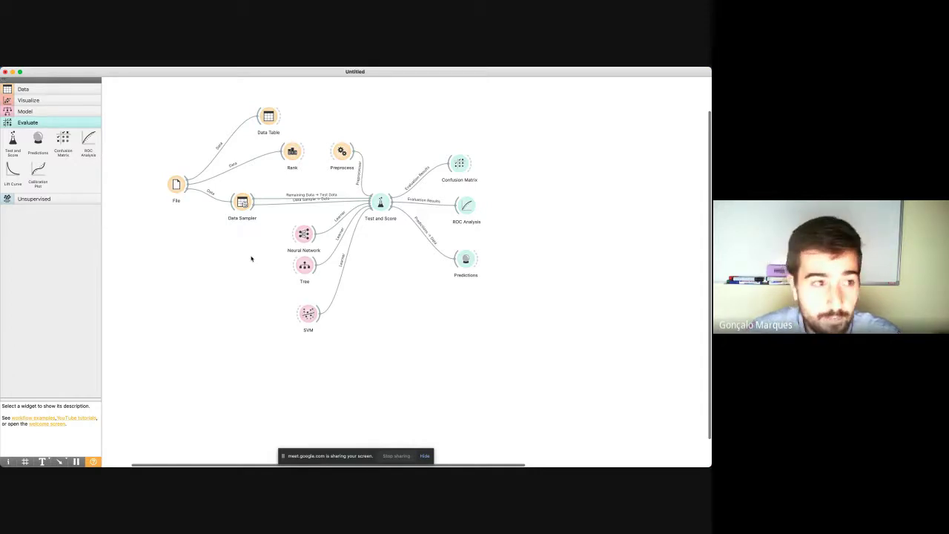
Add the stratified 10-fold cross validation scores from Test and Score to the report and look through the entry
{"action": "mouse_move", "coordinate": [266, 68]}
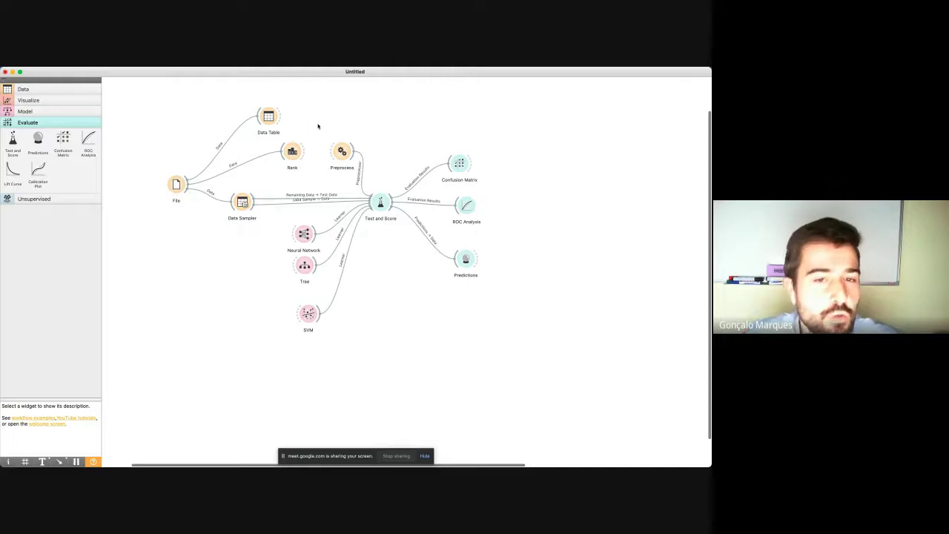
{"action": "right_click", "coordinate": [376, 203]}
{"action": "left_click", "coordinate": [387, 207]}
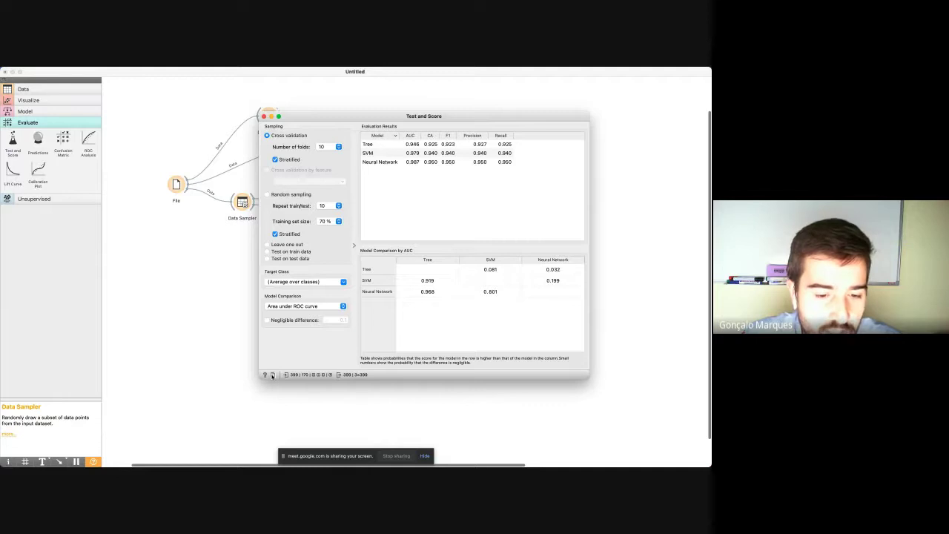
{"action": "left_click", "coordinate": [272, 376]}
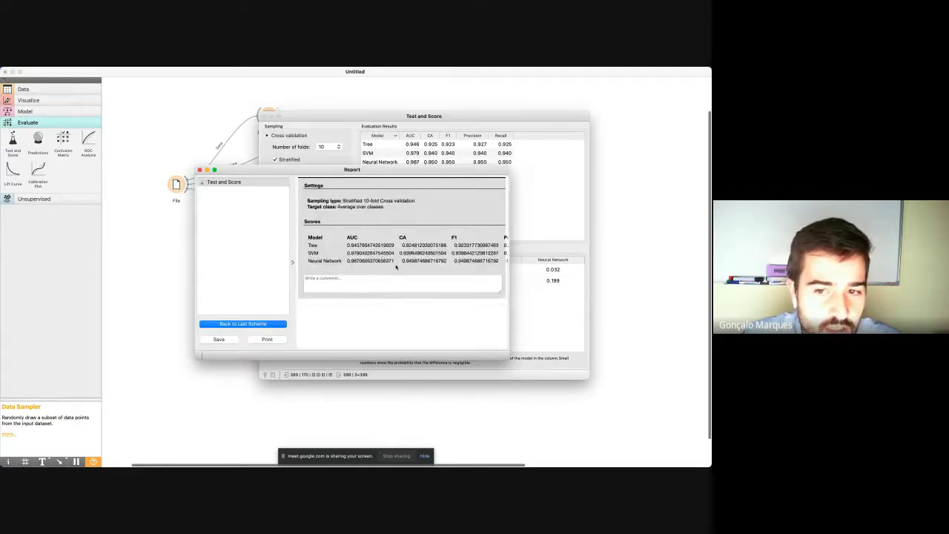
{"action": "scroll", "coordinate": [397, 262], "scroll_direction": "right", "scroll_amount": 5}
{"action": "scroll", "coordinate": [396, 263], "scroll_direction": "left", "scroll_amount": 5}
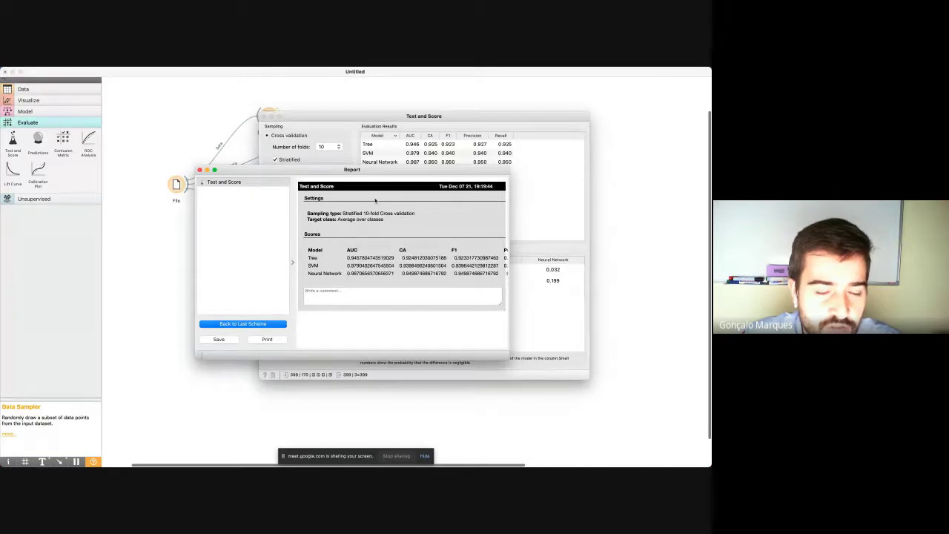
Move the report window aside, evaluate the models with random sampling in Test and Score, and add those scores to the report
{"action": "left_click_drag", "start_coordinate": [299, 169], "coordinate": [459, 161]}
{"action": "left_click", "coordinate": [412, 139]}
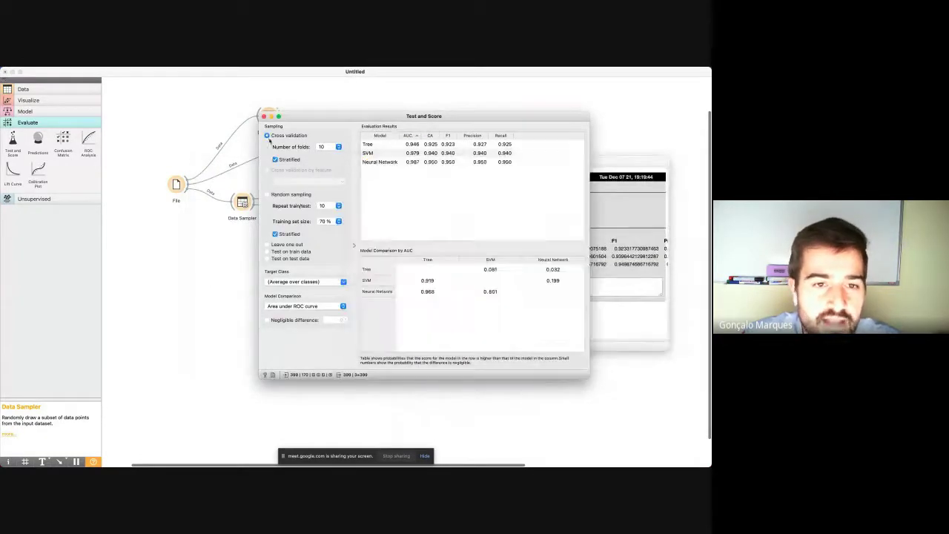
{"action": "left_click", "coordinate": [317, 194]}
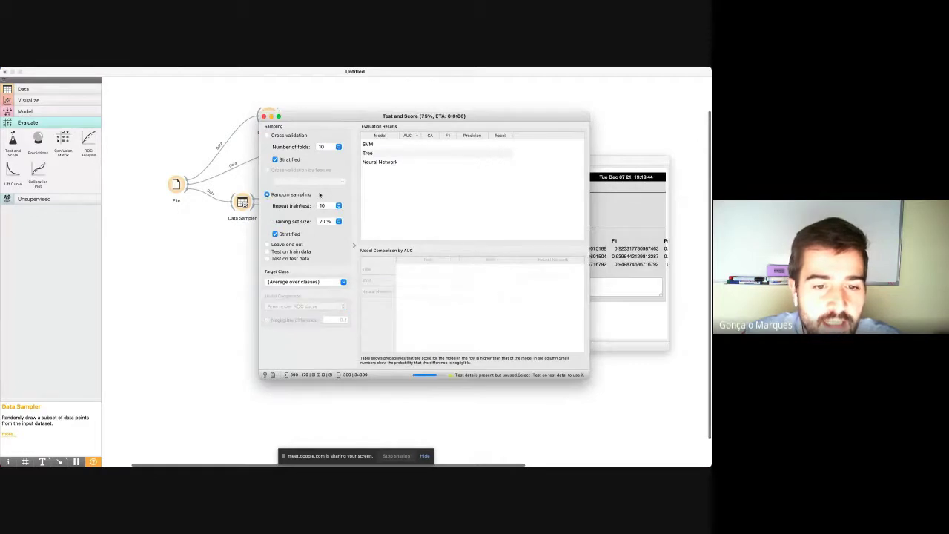
{"action": "left_click", "coordinate": [272, 375]}
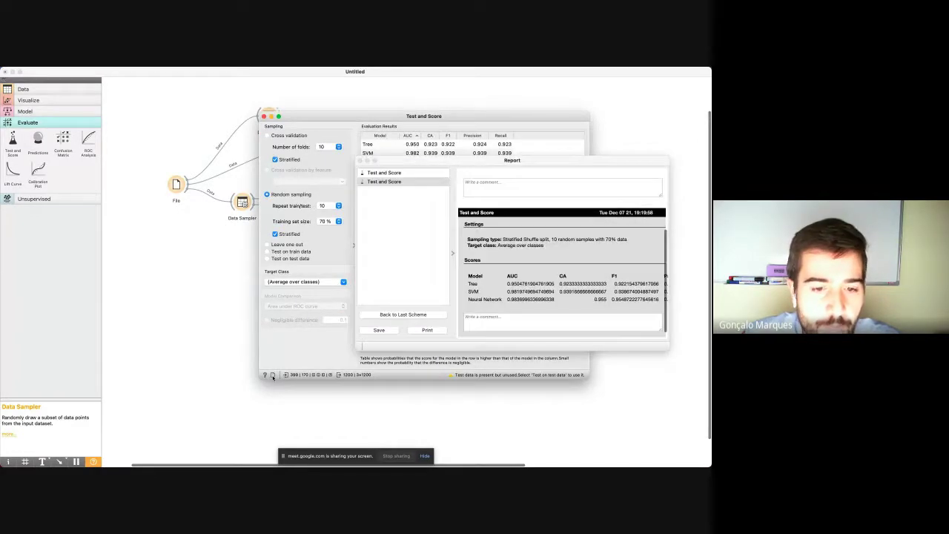
Evaluate the models with Test on test data, add the scores to the report, and close Test and Score
{"action": "left_click", "coordinate": [267, 258]}
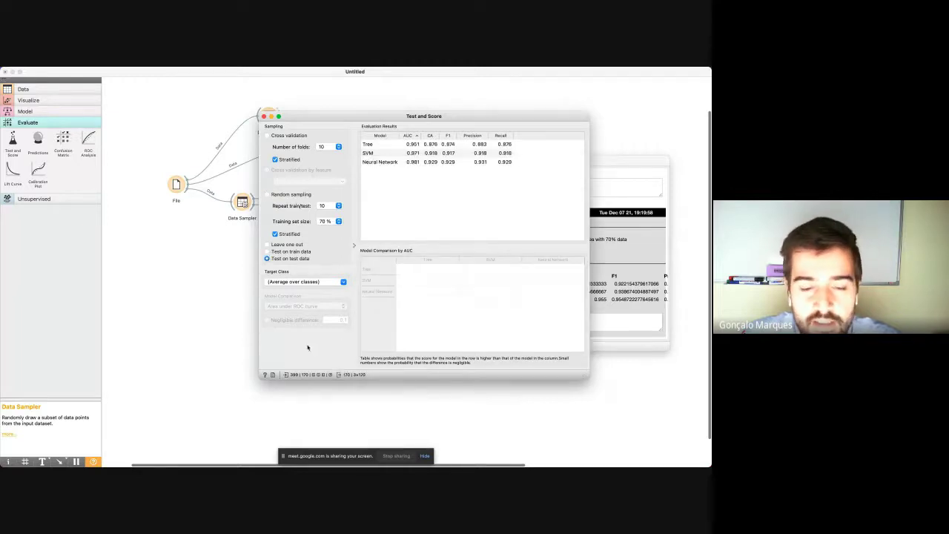
{"action": "left_click", "coordinate": [272, 375]}
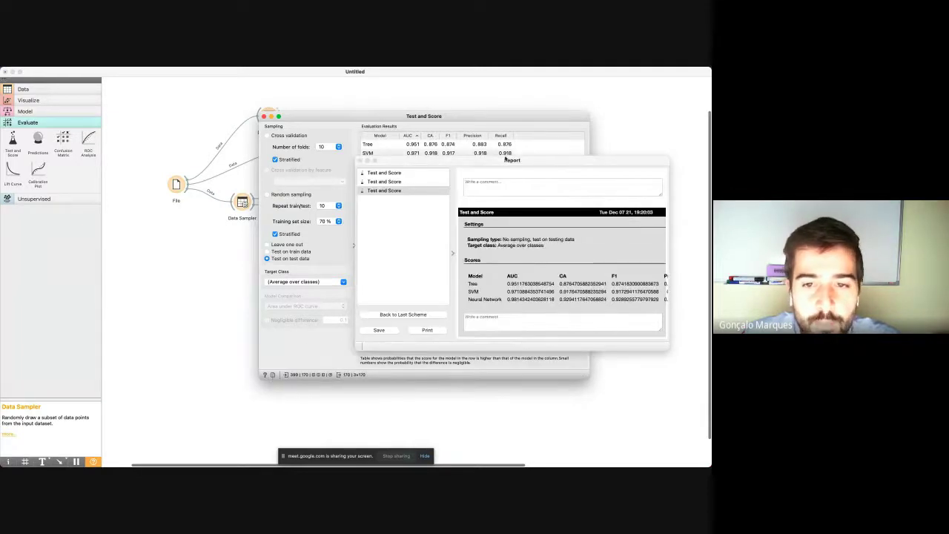
{"action": "left_click", "coordinate": [506, 159]}
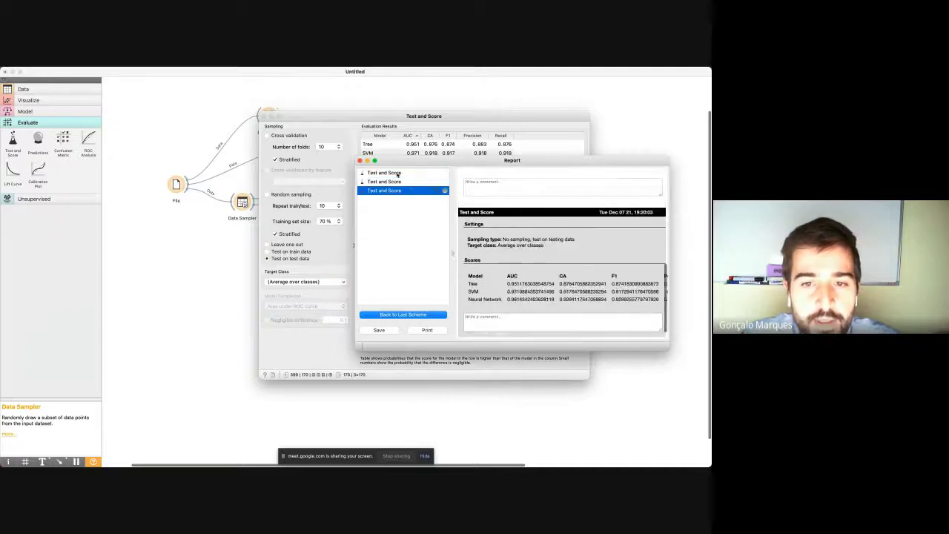
{"action": "left_click", "coordinate": [263, 116]}
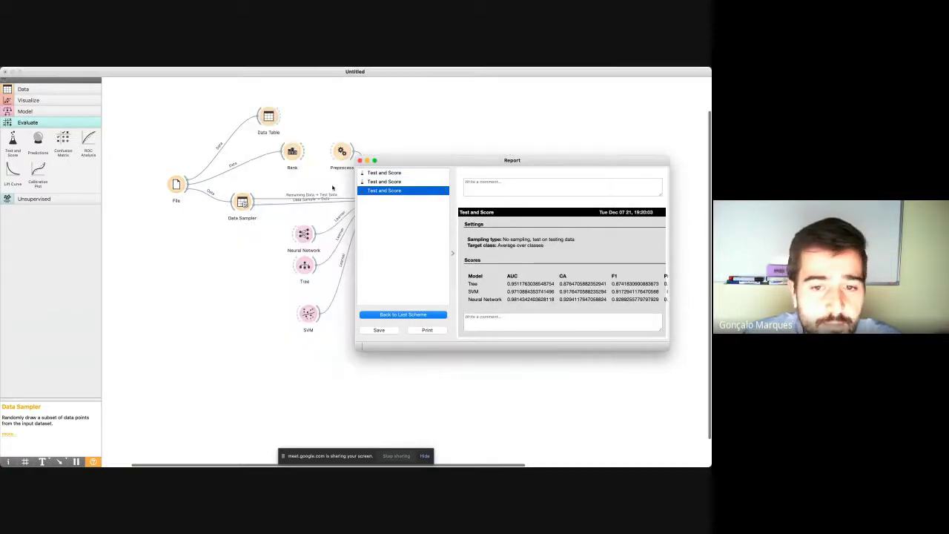
Add the Neural Network and Tree model parameters to the report
{"action": "double_click", "coordinate": [303, 234]}
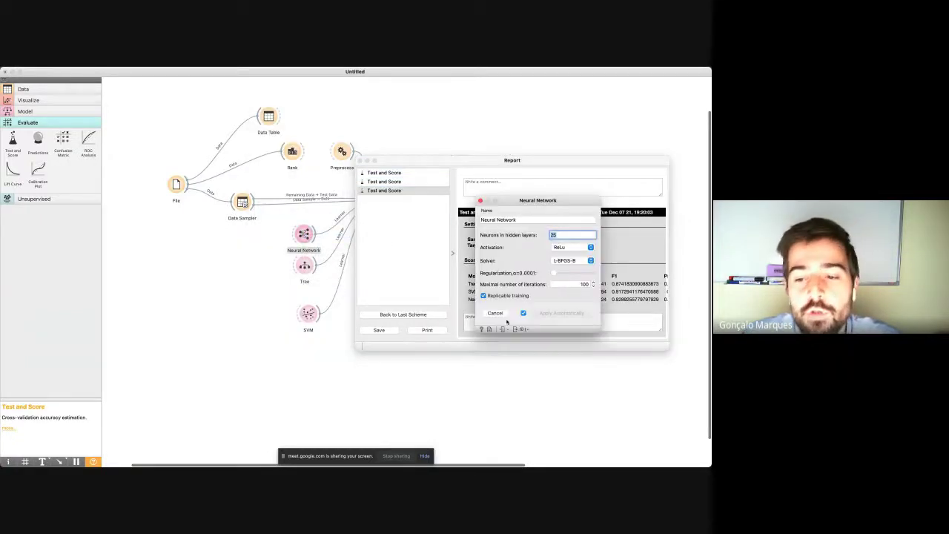
{"action": "left_click", "coordinate": [489, 329]}
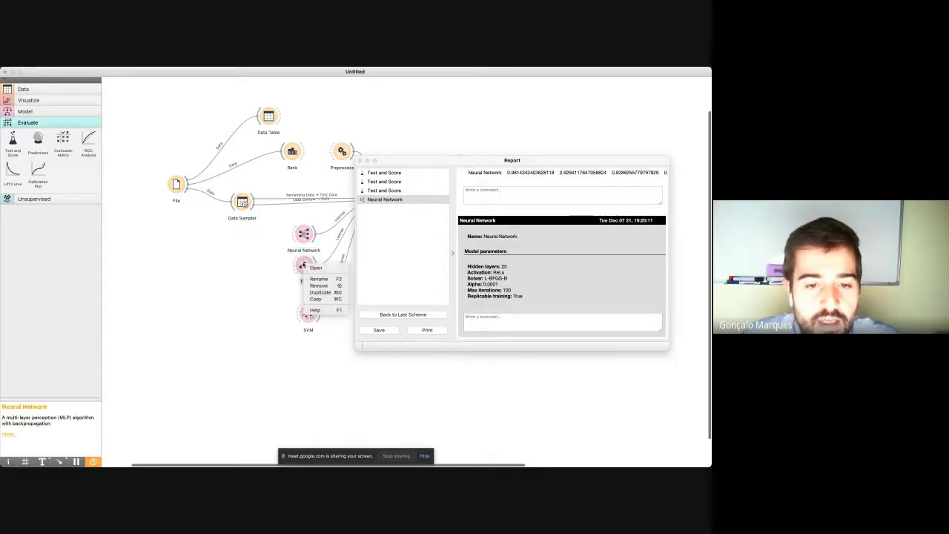
{"action": "double_click", "coordinate": [304, 264]}
{"action": "left_click", "coordinate": [252, 352]}
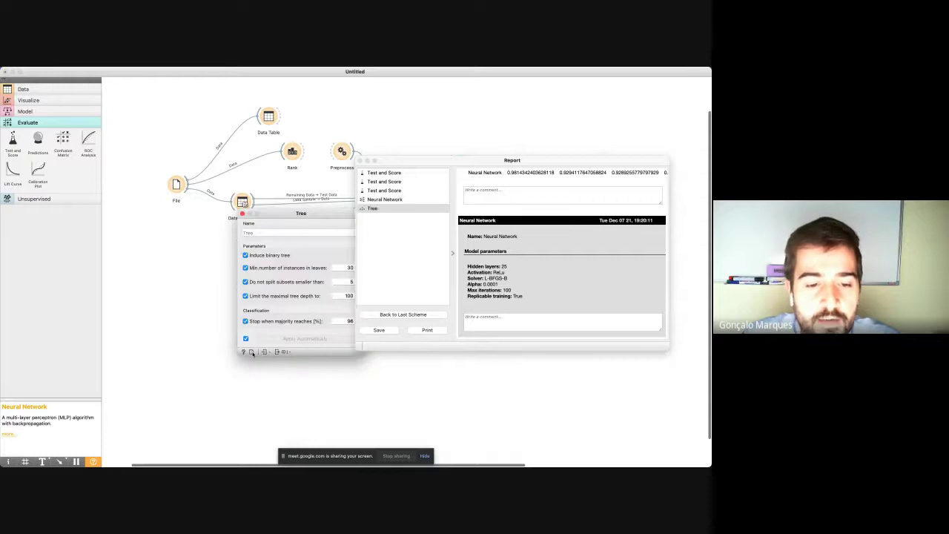
{"action": "left_click", "coordinate": [242, 213]}
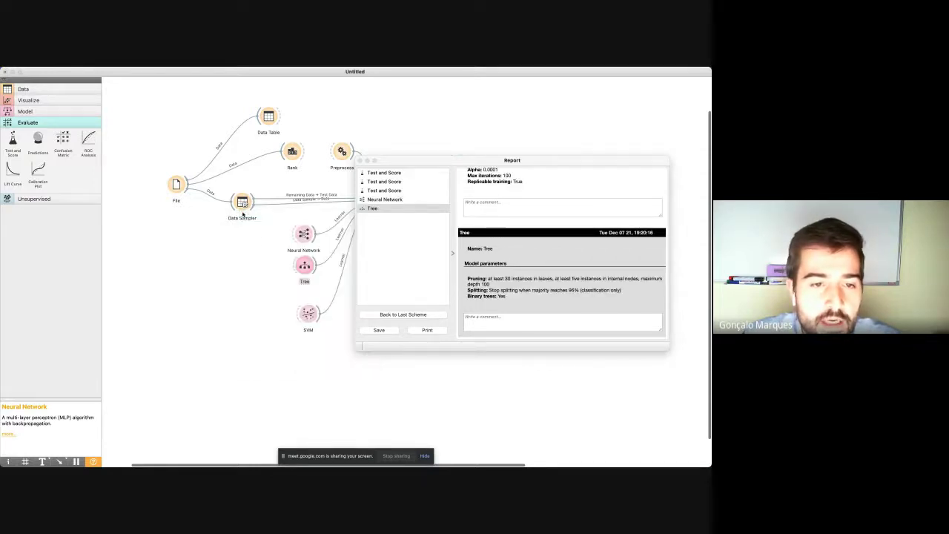
Add the SVM model parameters to the report and close the SVM widget
{"action": "right_click", "coordinate": [312, 324]}
{"action": "left_click", "coordinate": [327, 325]}
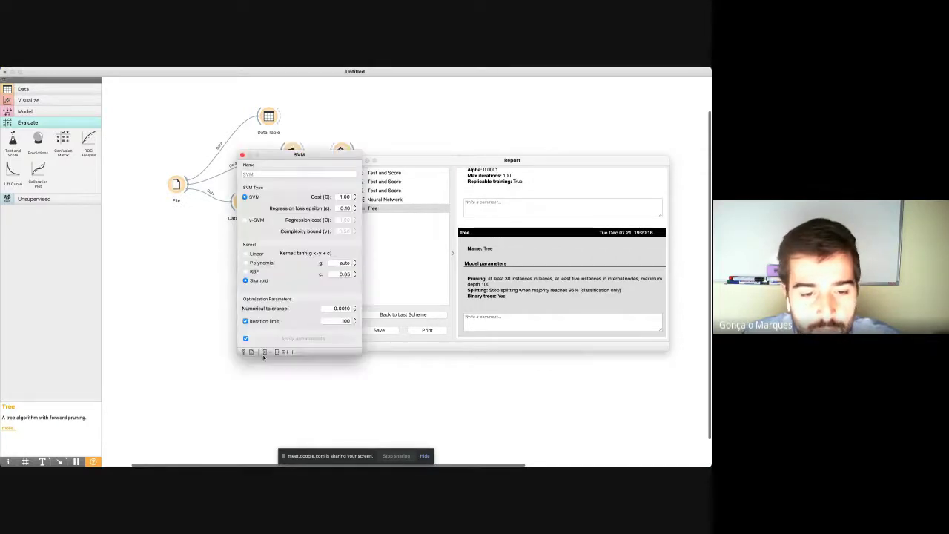
{"action": "left_click", "coordinate": [251, 351]}
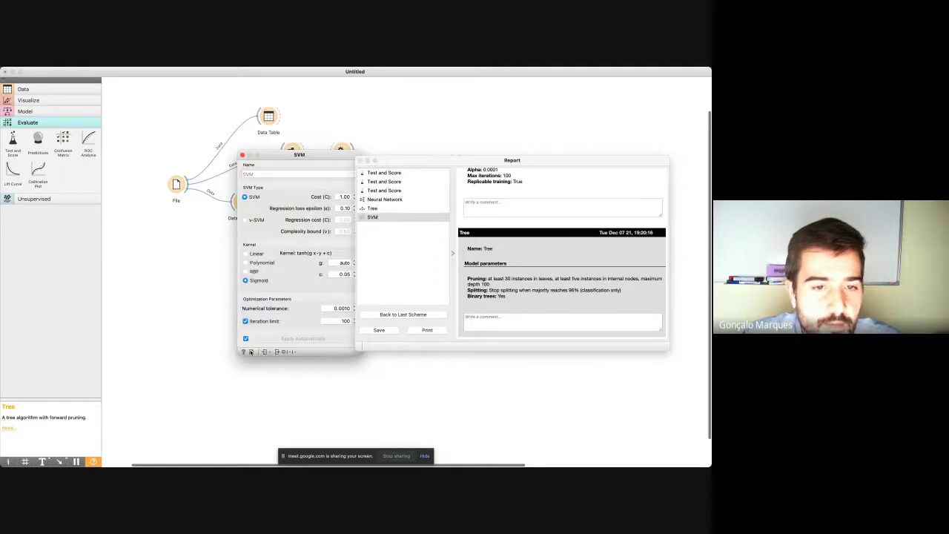
{"action": "left_click", "coordinate": [242, 157]}
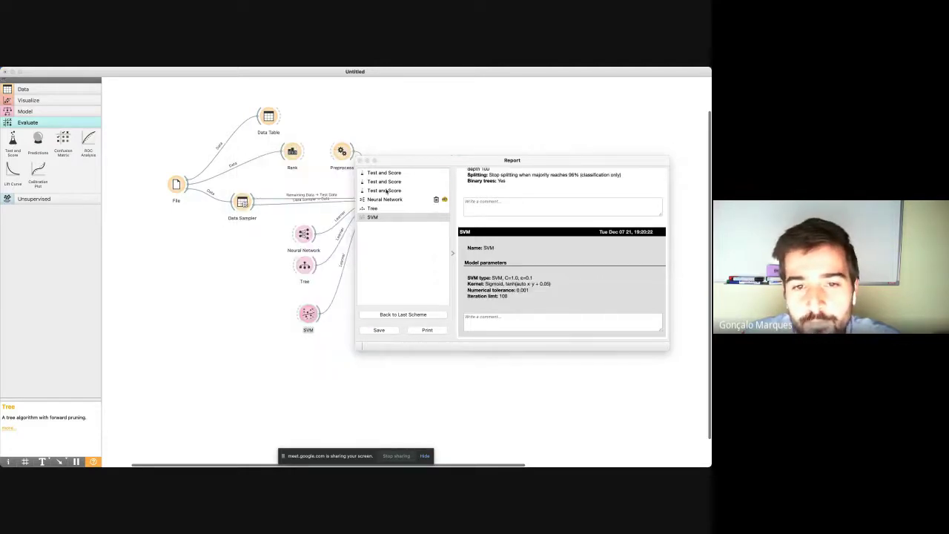
Add the Preprocess widget's normalization and feature selection settings to the report and close the widget
{"action": "right_click", "coordinate": [341, 153]}
{"action": "left_click", "coordinate": [357, 158]}
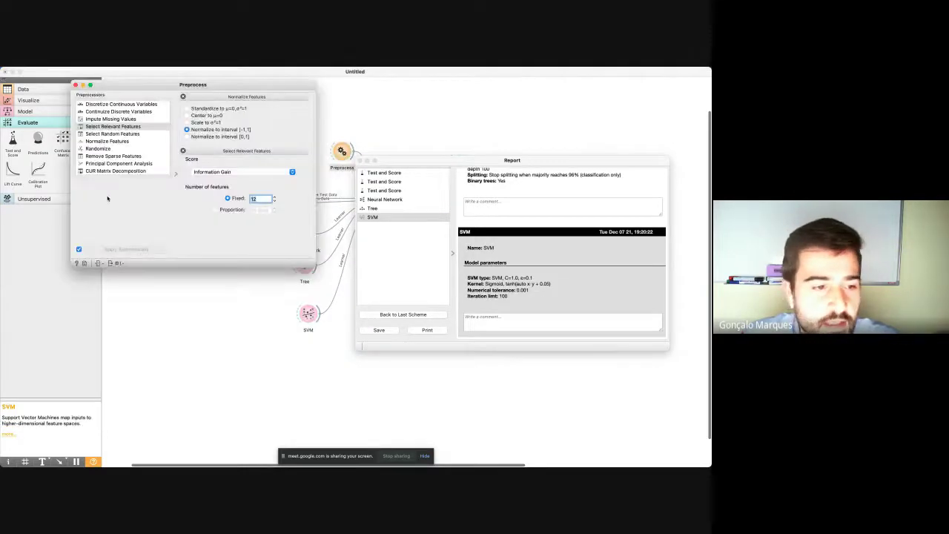
{"action": "left_click", "coordinate": [84, 262]}
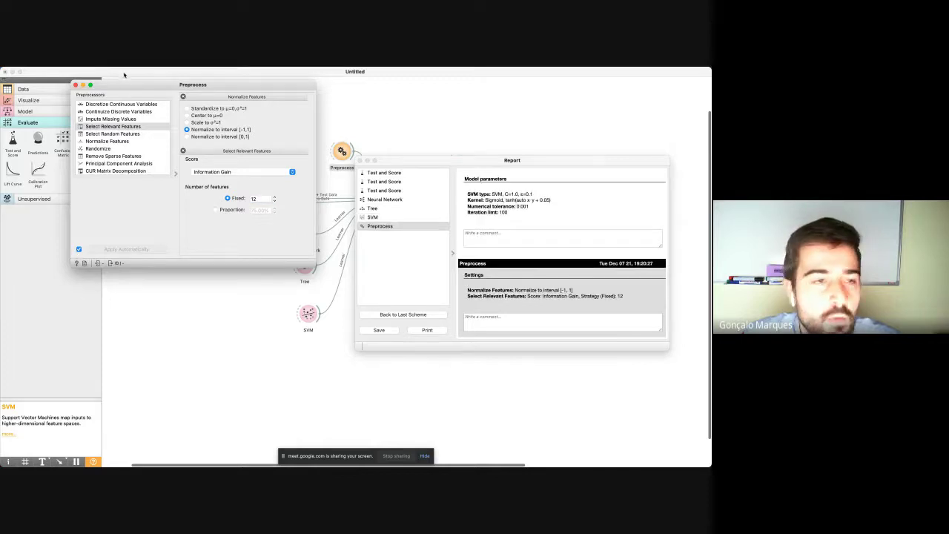
{"action": "left_click", "coordinate": [75, 86]}
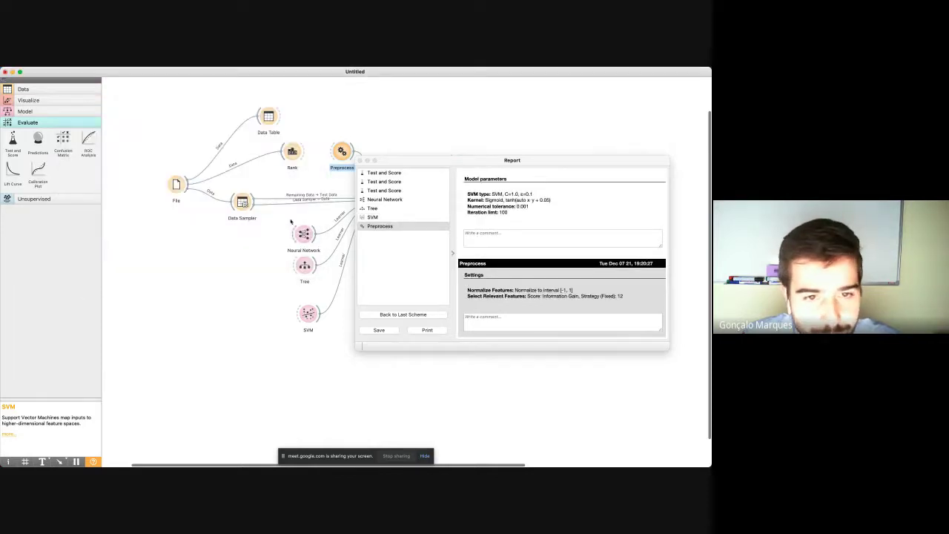
Add the Data Sampler's sampling settings to the report and close the widget
{"action": "right_click", "coordinate": [251, 205]}
{"action": "left_click", "coordinate": [257, 211]}
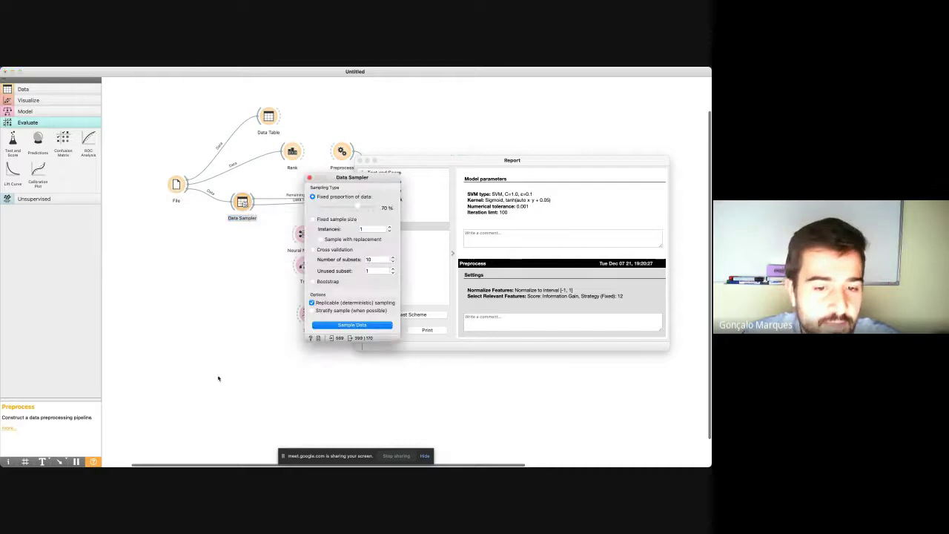
{"action": "left_click", "coordinate": [316, 338]}
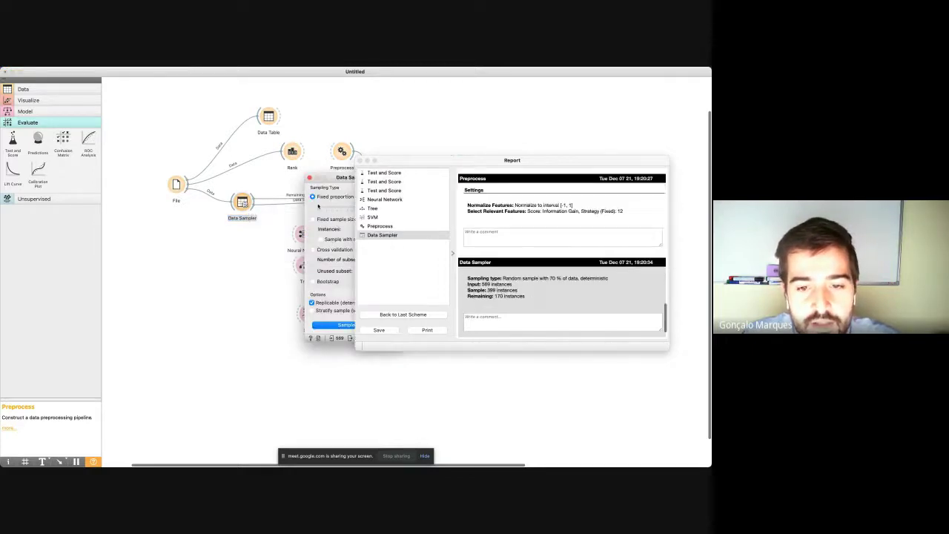
{"action": "left_click", "coordinate": [310, 178]}
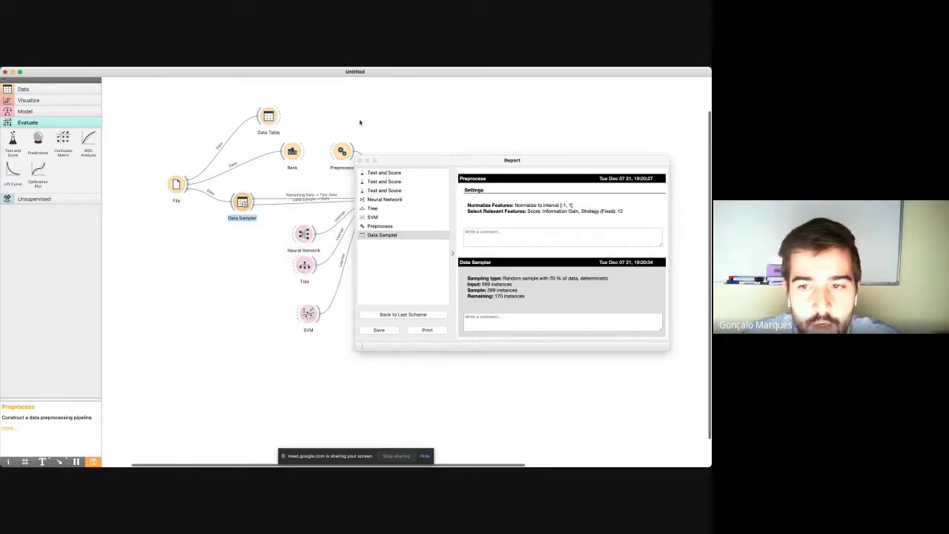
Move the report window clear of the Confusion Matrix widget and add the Neural Network and Tree confusion matrices to the report
{"action": "left_click_drag", "start_coordinate": [406, 154], "coordinate": [386, 229]}
{"action": "right_click", "coordinate": [457, 163]}
{"action": "left_click", "coordinate": [468, 166]}
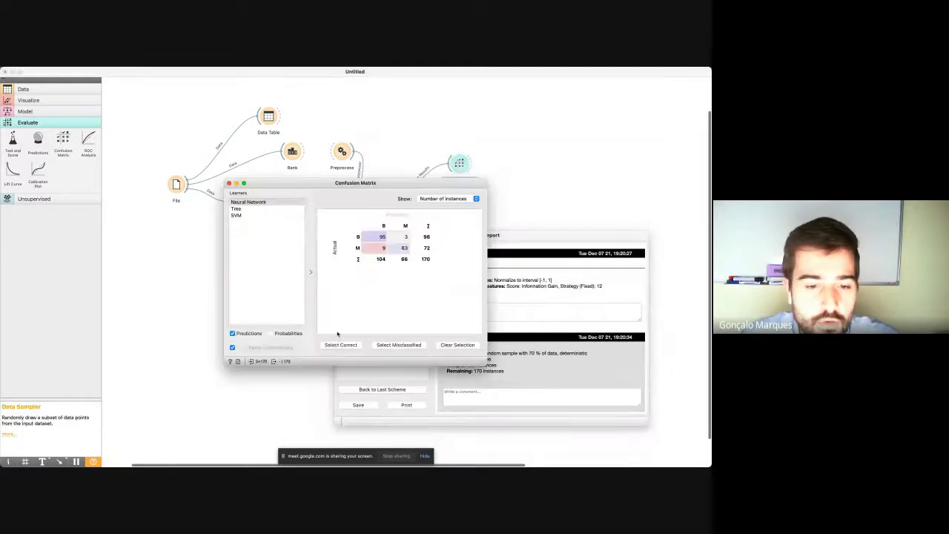
{"action": "left_click", "coordinate": [246, 203]}
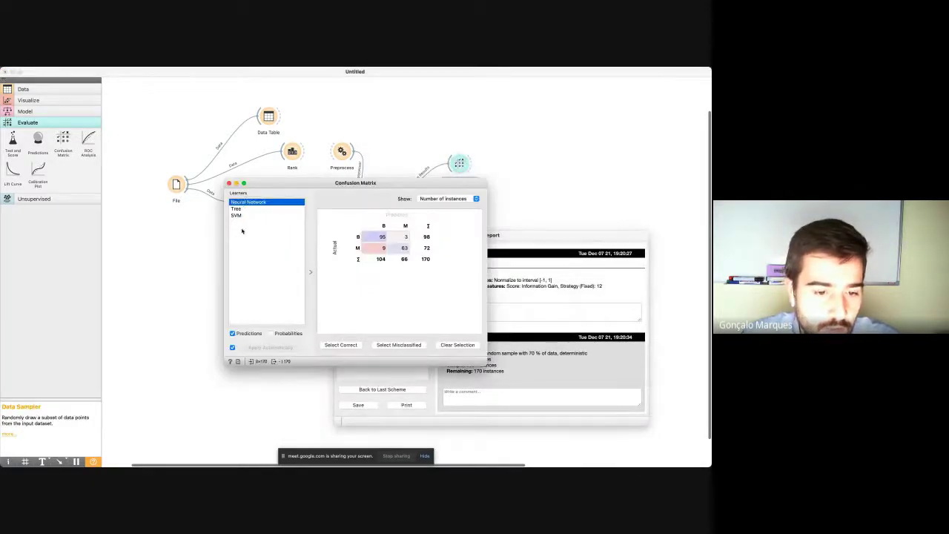
{"action": "left_click", "coordinate": [237, 362]}
{"action": "left_click", "coordinate": [245, 209]}
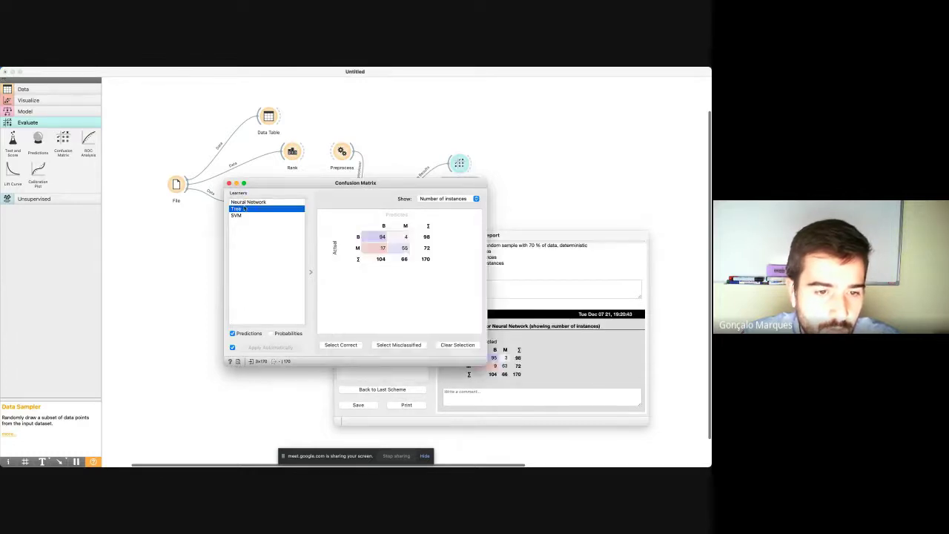
{"action": "left_click", "coordinate": [238, 362]}
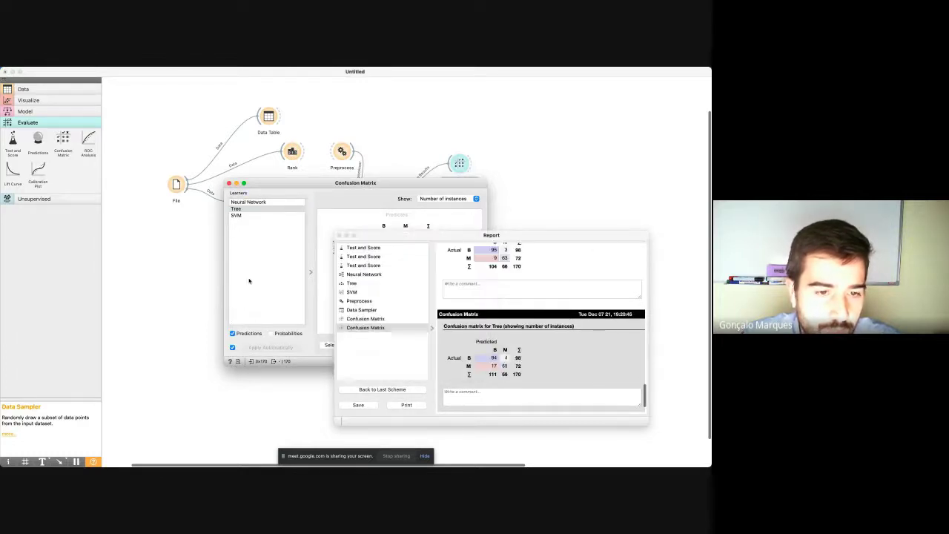
Add the SVM confusion matrix to the report and close the Confusion Matrix widget
{"action": "left_click", "coordinate": [241, 215]}
{"action": "left_click", "coordinate": [241, 215]}
{"action": "left_click", "coordinate": [238, 361]}
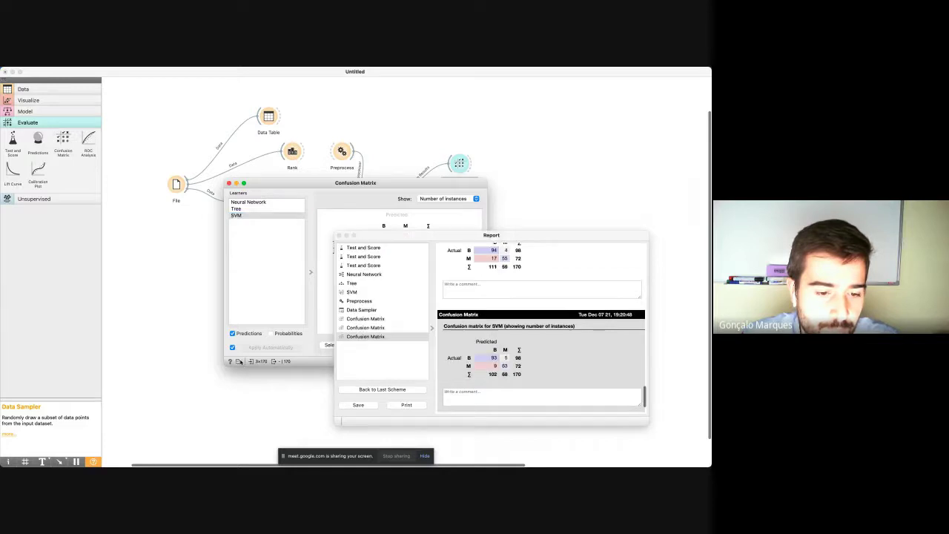
{"action": "left_click", "coordinate": [229, 183]}
Move the report window clear of the ROC Analysis widget, add the ROC curves for target class B to the report and close the widget
{"action": "left_click_drag", "start_coordinate": [467, 238], "coordinate": [252, 151]}
{"action": "right_click", "coordinate": [475, 206]}
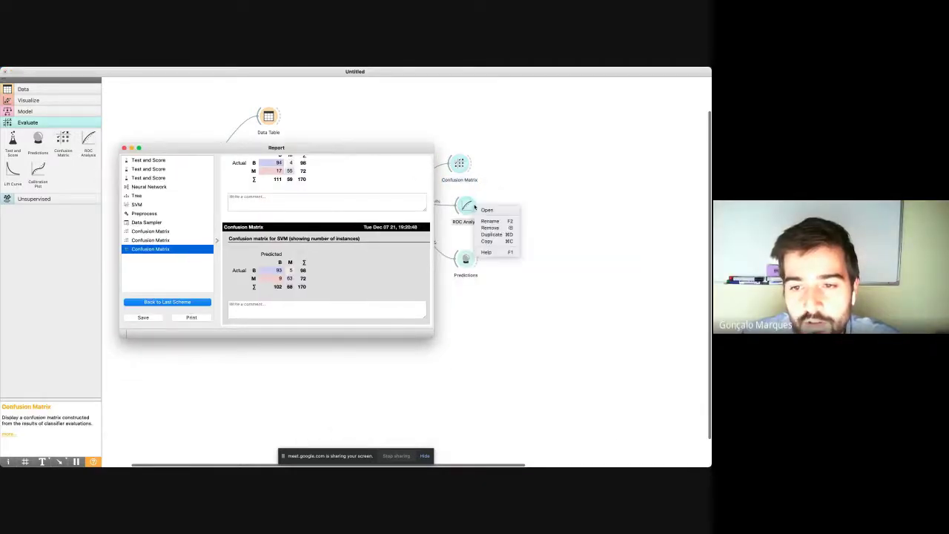
{"action": "key", "text": "Escape"}
{"action": "right_click", "coordinate": [472, 211]}
{"action": "left_click", "coordinate": [483, 210]}
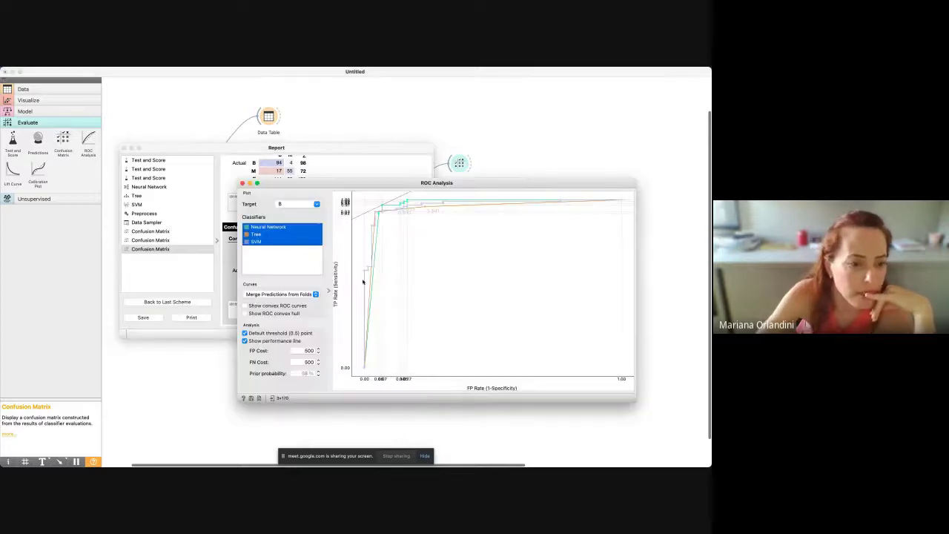
{"action": "left_click", "coordinate": [258, 398]}
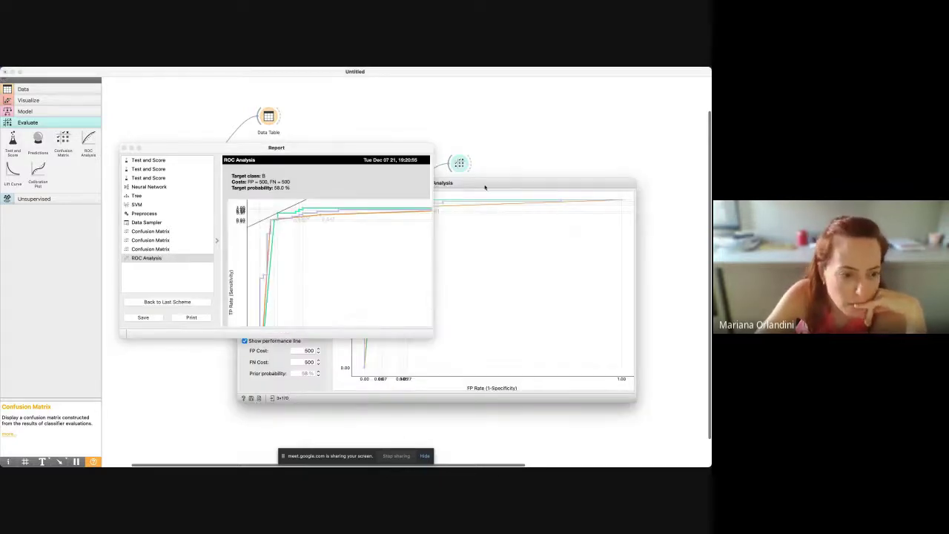
{"action": "left_click", "coordinate": [259, 182]}
{"action": "left_click", "coordinate": [259, 182]}
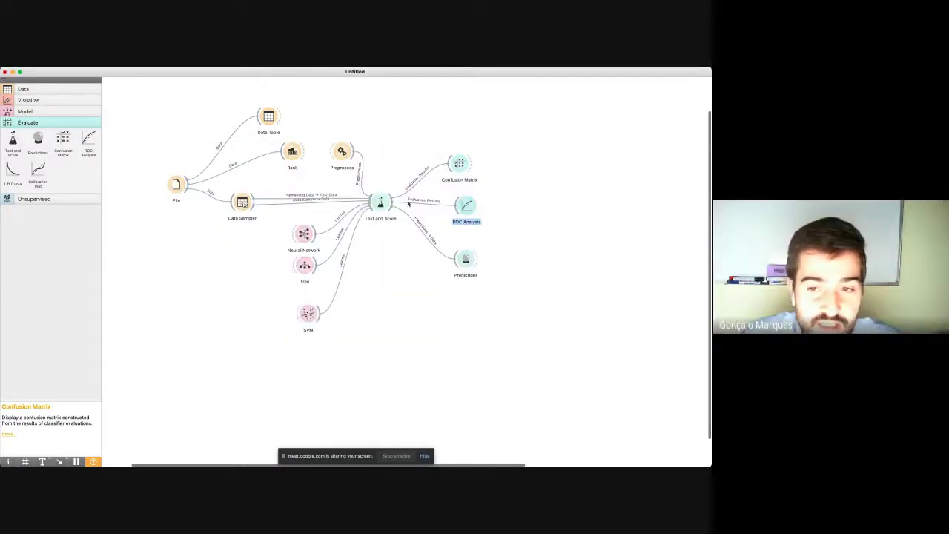
Show the report again and save it as the HTML file teste in the Downloads folder
{"action": "mouse_move", "coordinate": [178, 71]}
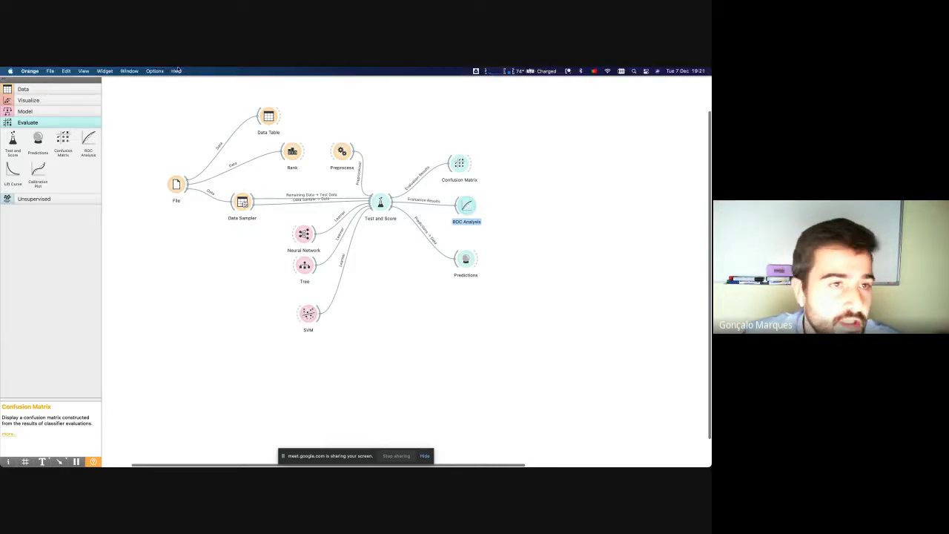
{"action": "left_click", "coordinate": [128, 71]}
{"action": "mouse_move", "coordinate": [108, 71]}
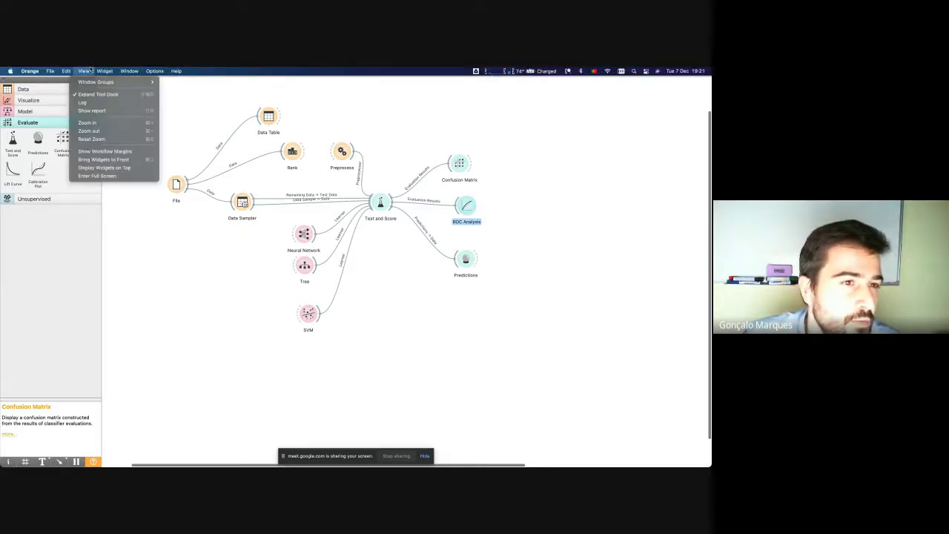
{"action": "mouse_move", "coordinate": [146, 72]}
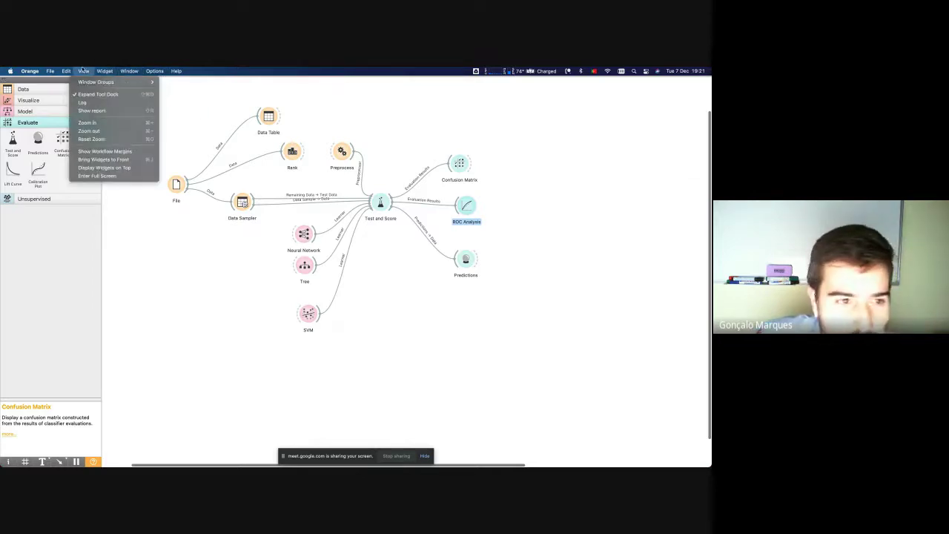
{"action": "mouse_move", "coordinate": [54, 69]}
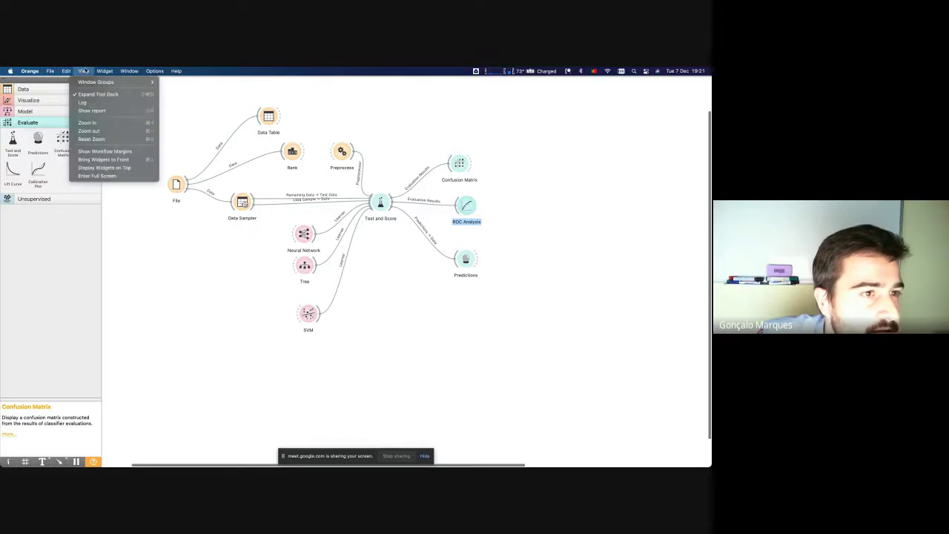
{"action": "left_click", "coordinate": [92, 110]}
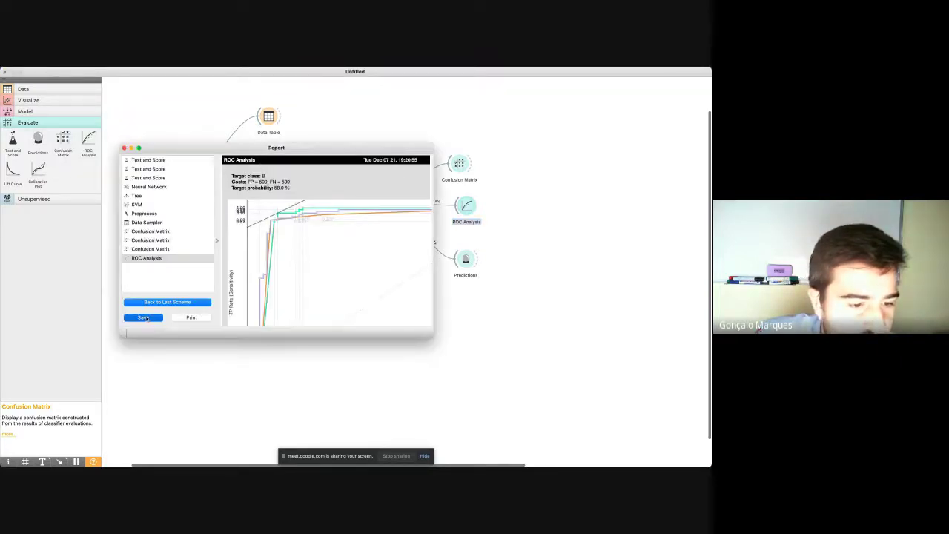
{"action": "left_click", "coordinate": [143, 317]}
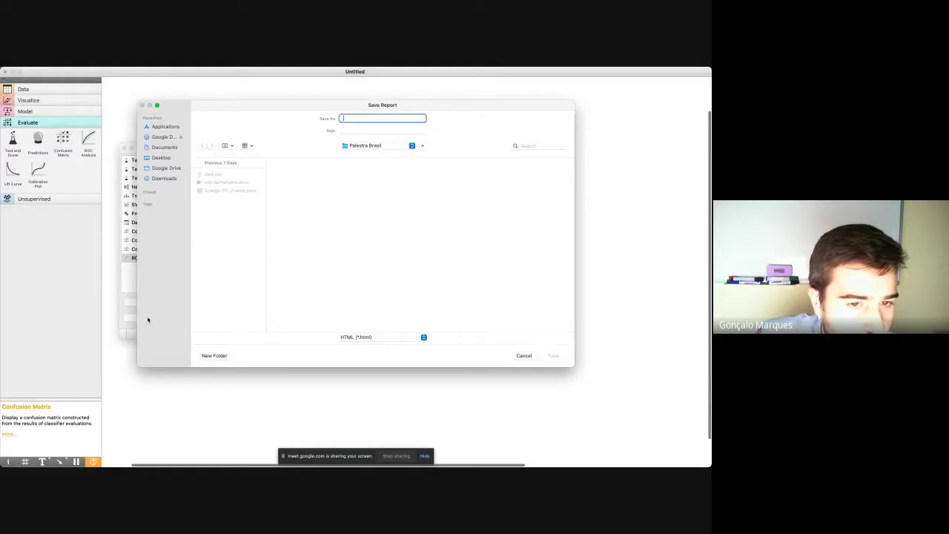
{"action": "left_click", "coordinate": [165, 178]}
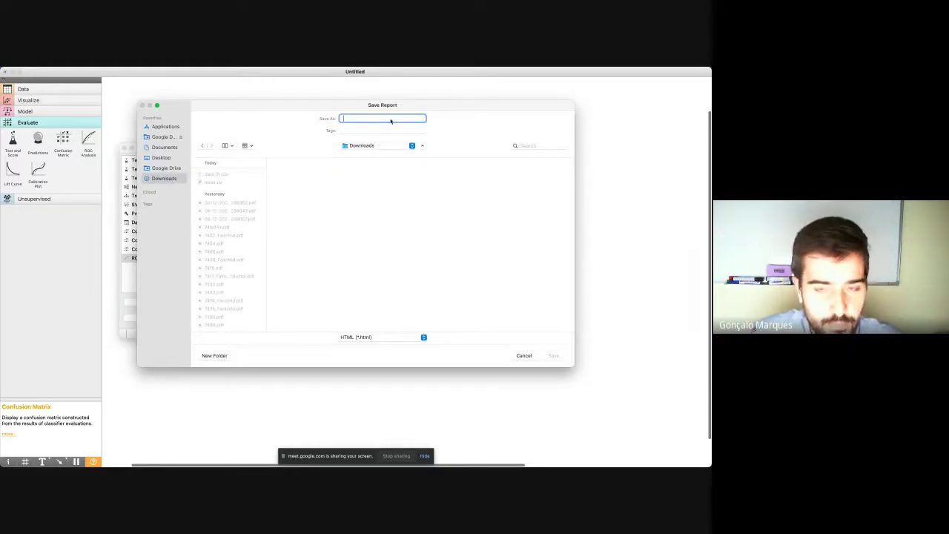
{"action": "type", "text": "late"}
{"action": "key", "text": "Return"}
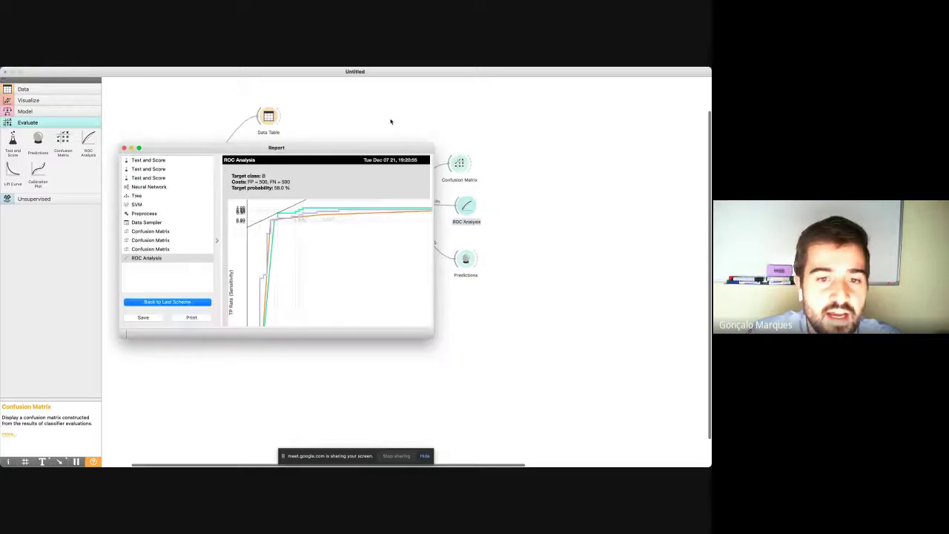
Switch to Finder, open teste.html from Downloads and review the report's scores, confusion matrices and ROC plot in the browser
{"action": "left_click", "coordinate": [8, 135]}
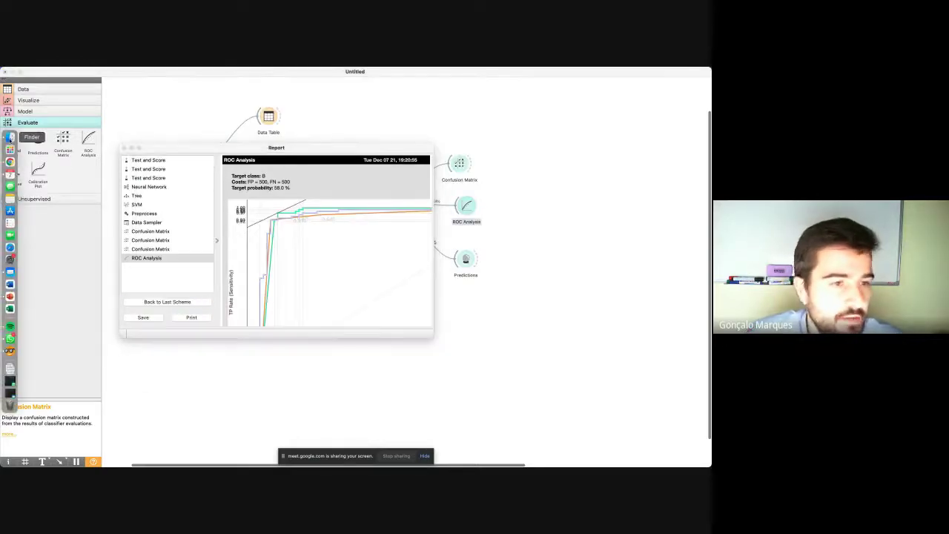
{"action": "left_click", "coordinate": [212, 196]}
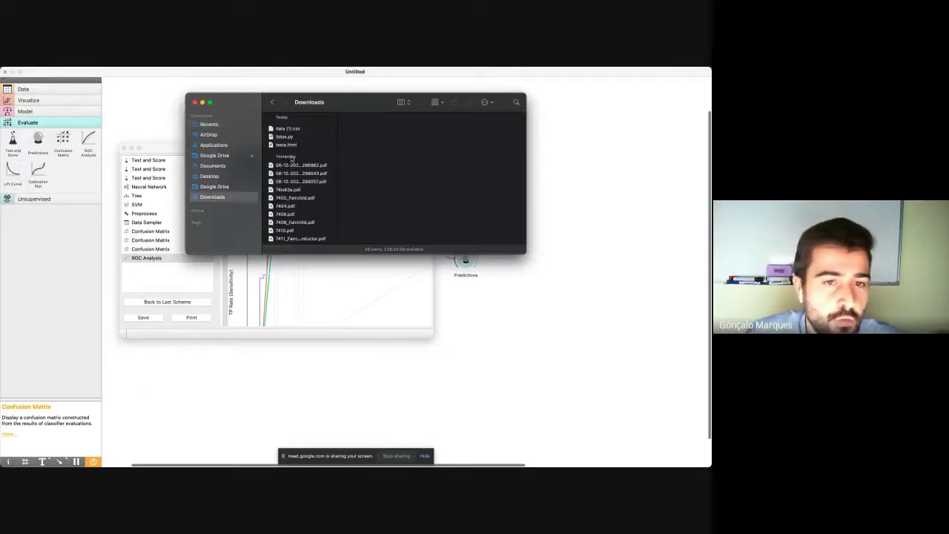
{"action": "double_click", "coordinate": [288, 144]}
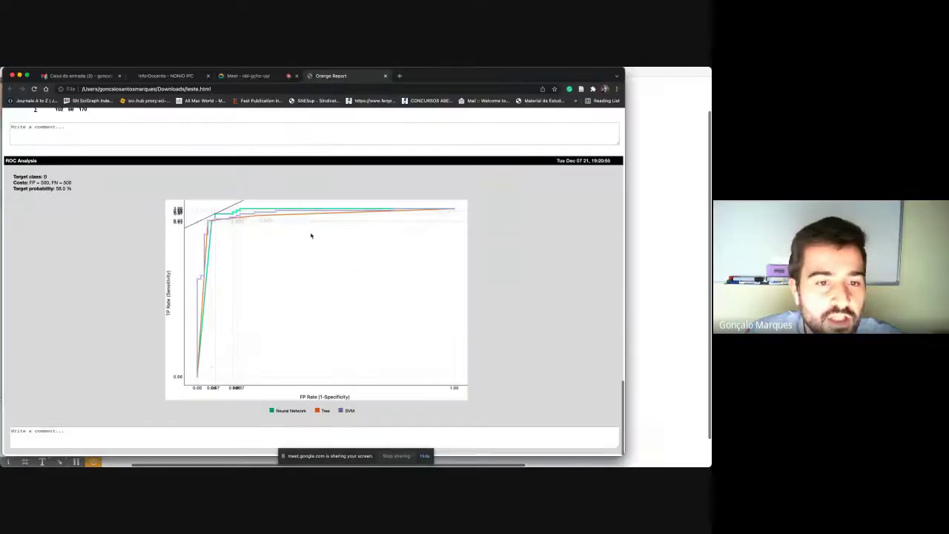
{"action": "scroll", "coordinate": [309, 235], "scroll_direction": "up", "scroll_amount": 15}
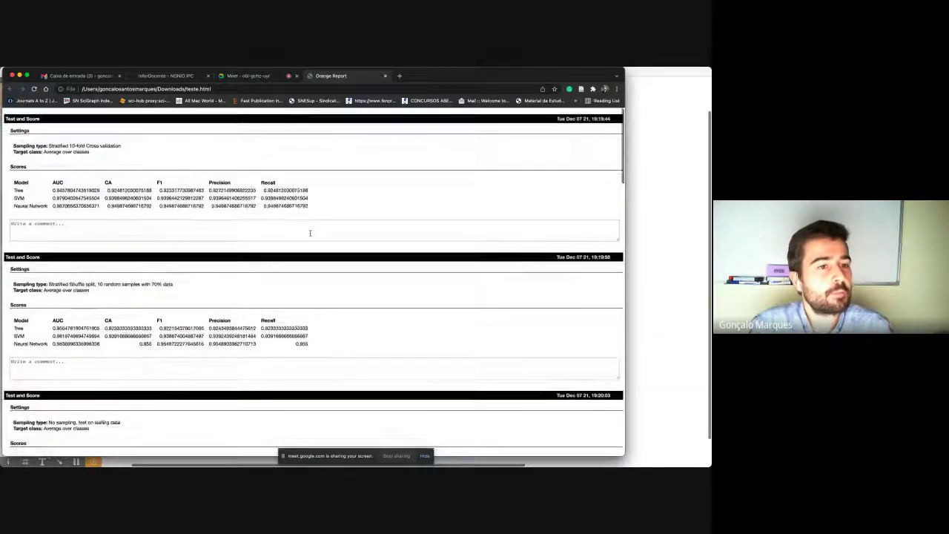
{"action": "scroll", "coordinate": [310, 233], "scroll_direction": "down", "scroll_amount": 15}
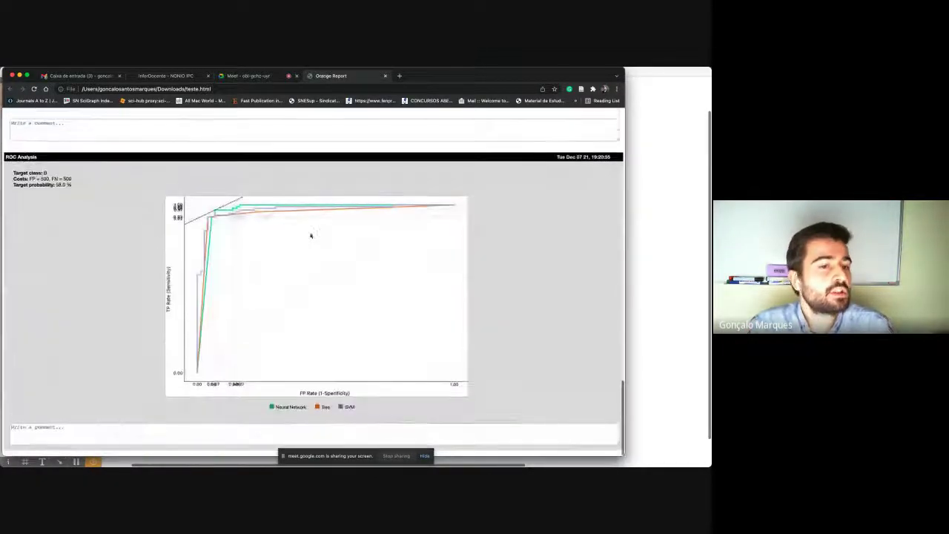
{"action": "scroll", "coordinate": [299, 227], "scroll_direction": "up", "scroll_amount": 10}
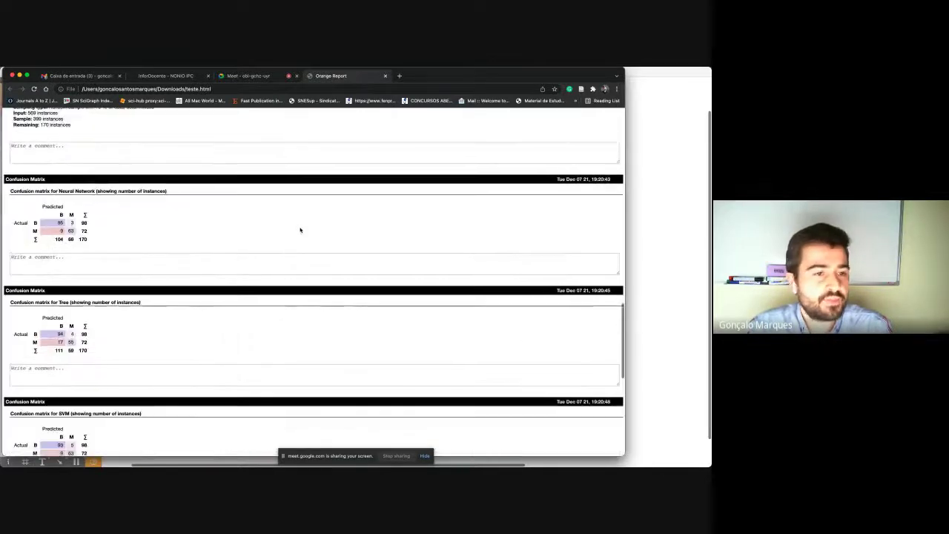
{"action": "scroll", "coordinate": [300, 231], "scroll_direction": "up", "scroll_amount": 6}
Switch back to Orange and save the workflow as teste in the Downloads folder
{"action": "key", "text": "super+Tab"}
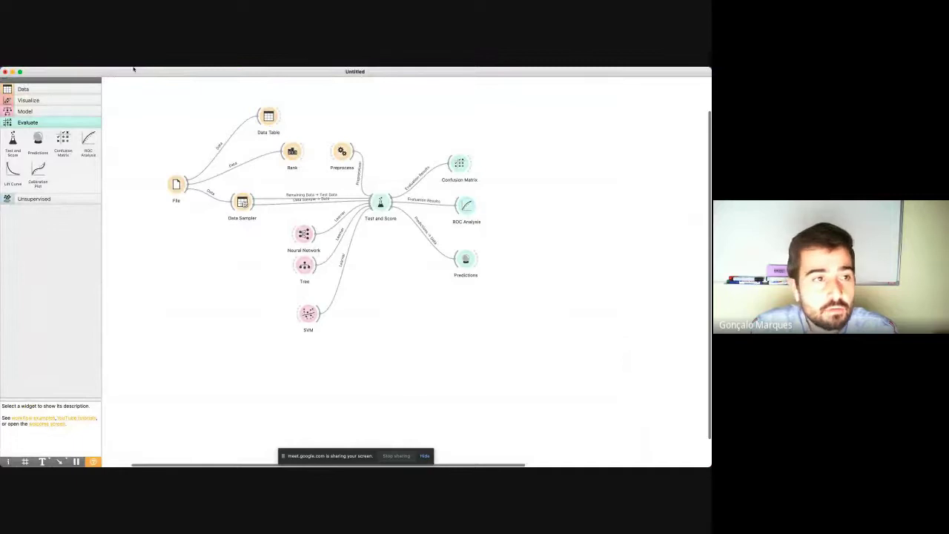
{"action": "left_click", "coordinate": [50, 70]}
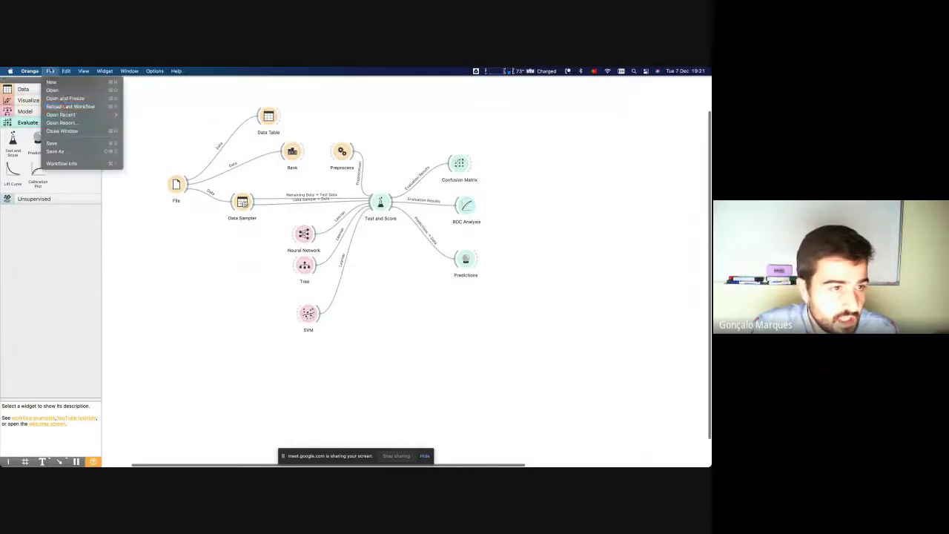
{"action": "left_click", "coordinate": [62, 152]}
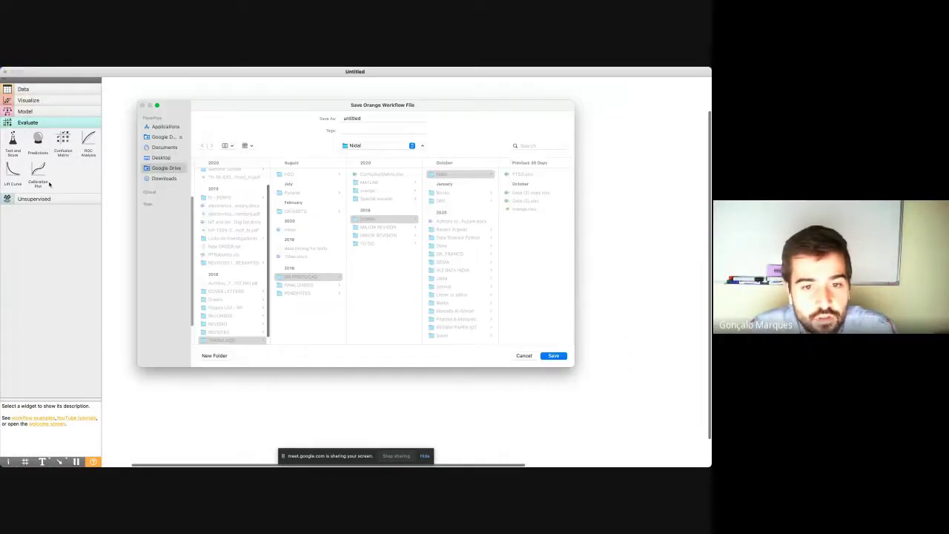
{"action": "left_click", "coordinate": [163, 179]}
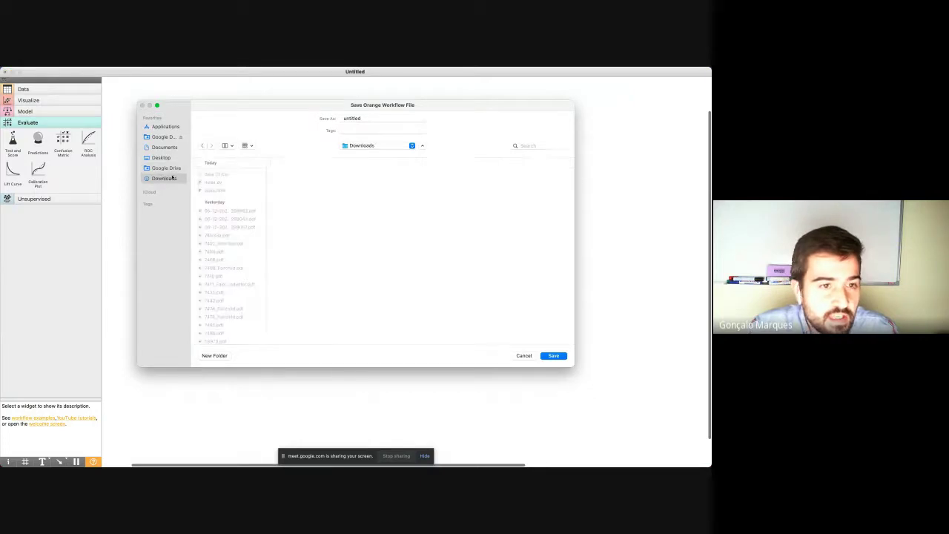
{"action": "double_click", "coordinate": [383, 118]}
{"action": "key", "text": "BackSpace"}
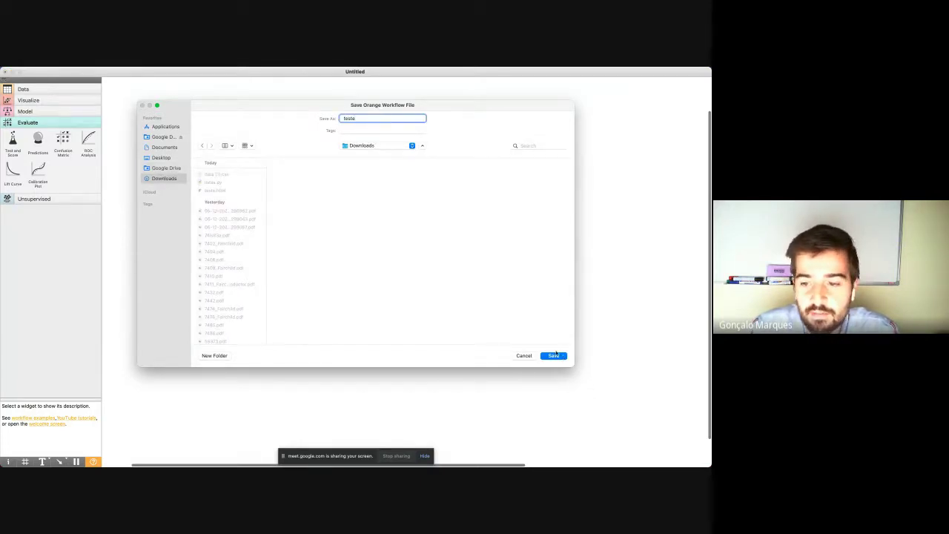
{"action": "left_click", "coordinate": [553, 355]}
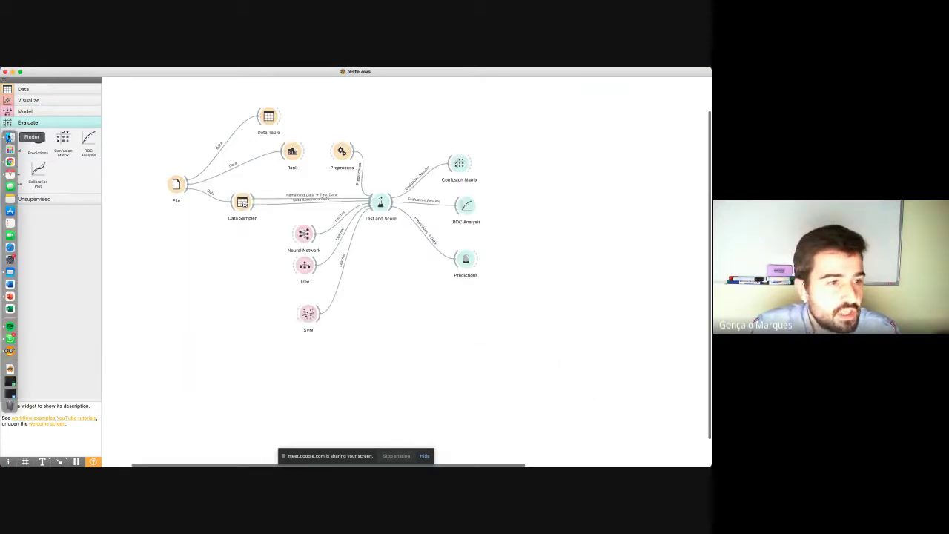
Locate teste.ows in Finder's Downloads folder, close the open workflow window and reopen the workflow from the saved file
{"action": "left_click", "coordinate": [9, 138]}
{"action": "left_click", "coordinate": [286, 155]}
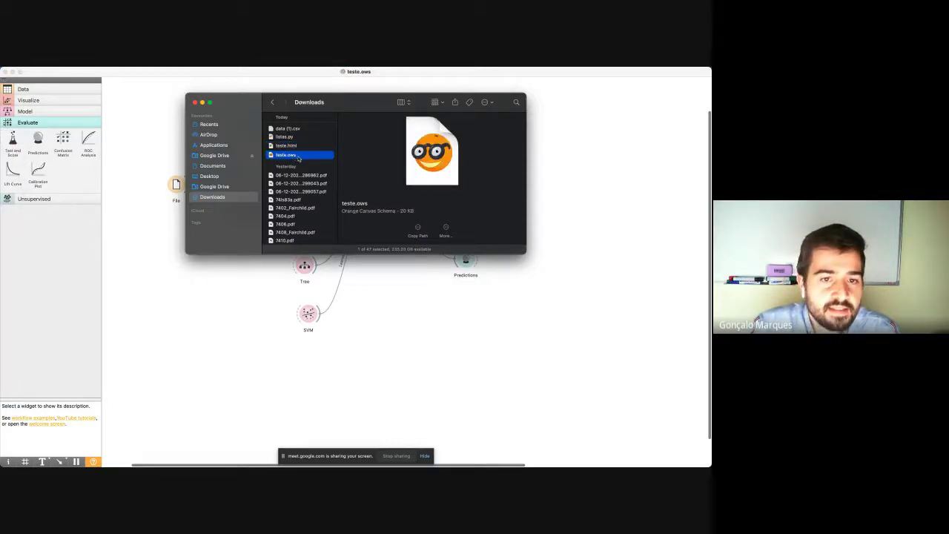
{"action": "left_click", "coordinate": [5, 72]}
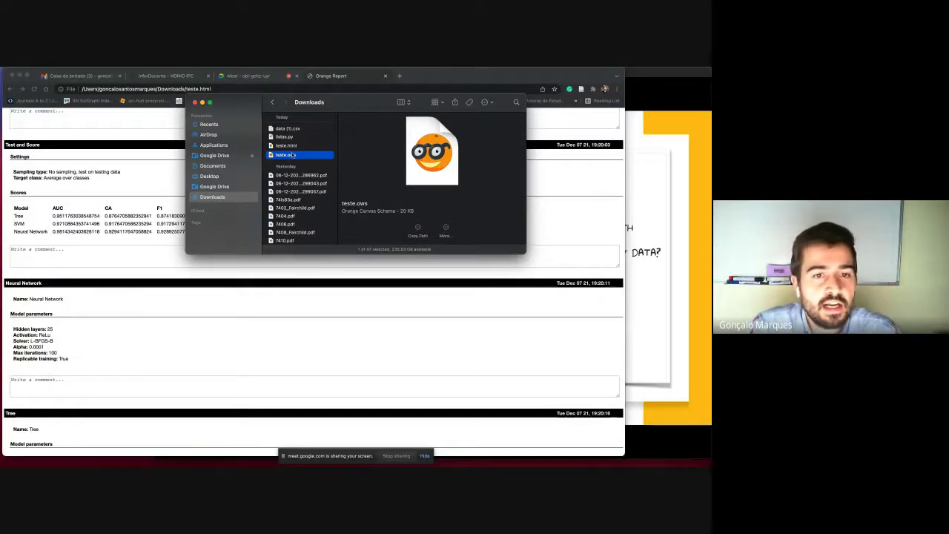
{"action": "right_click", "coordinate": [291, 155]}
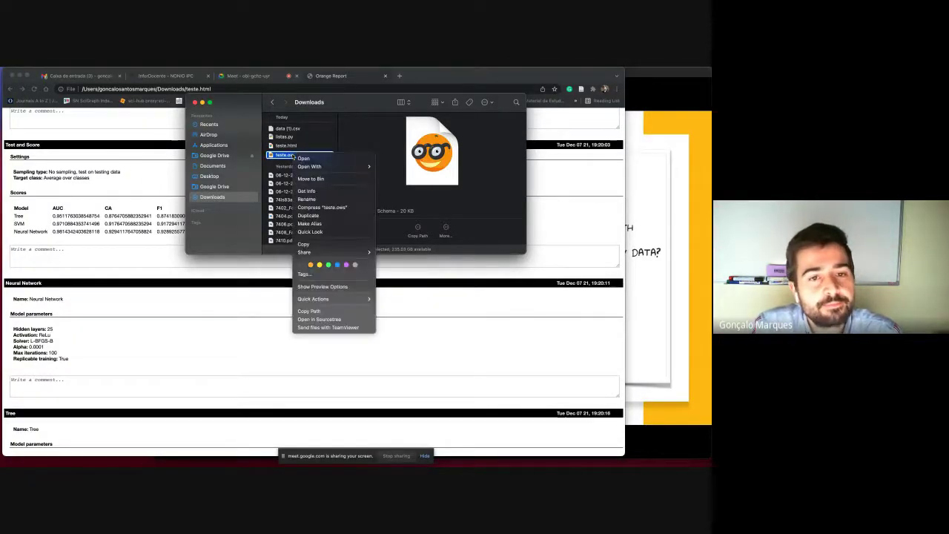
{"action": "left_click", "coordinate": [353, 137]}
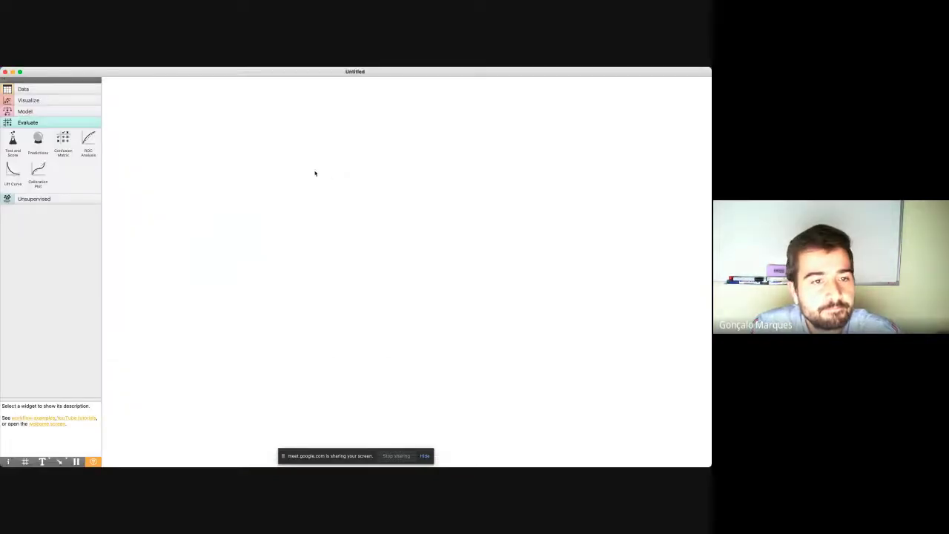
{"action": "left_click", "coordinate": [387, 318]}
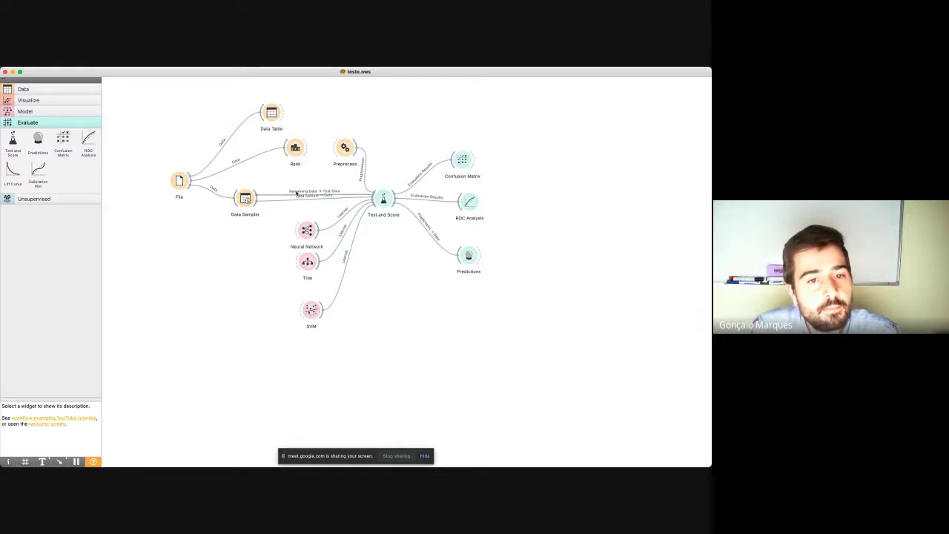
Move the Data Sampler widget slightly closer to the File widget, box-select the workflow and clear the selection
{"action": "left_click_drag", "start_coordinate": [245, 199], "coordinate": [230, 200]}
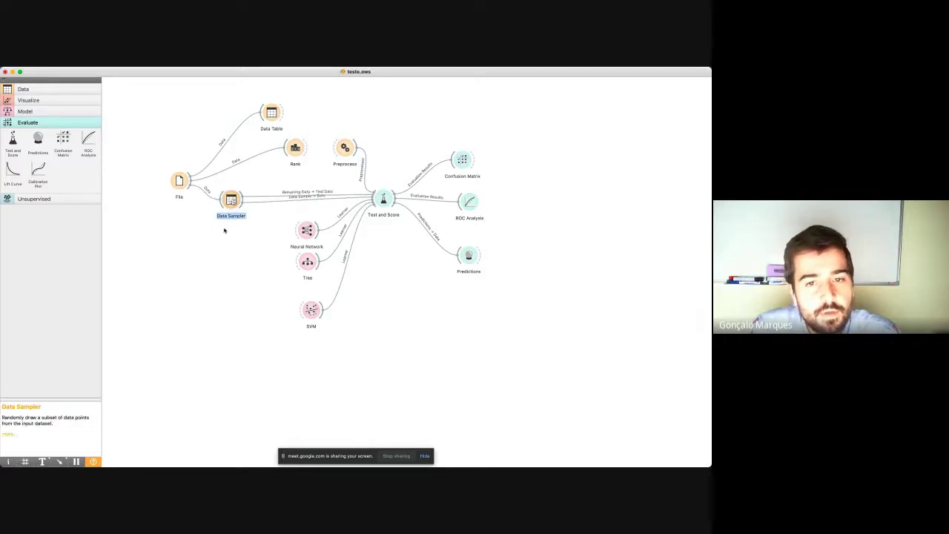
{"action": "left_click", "coordinate": [221, 252]}
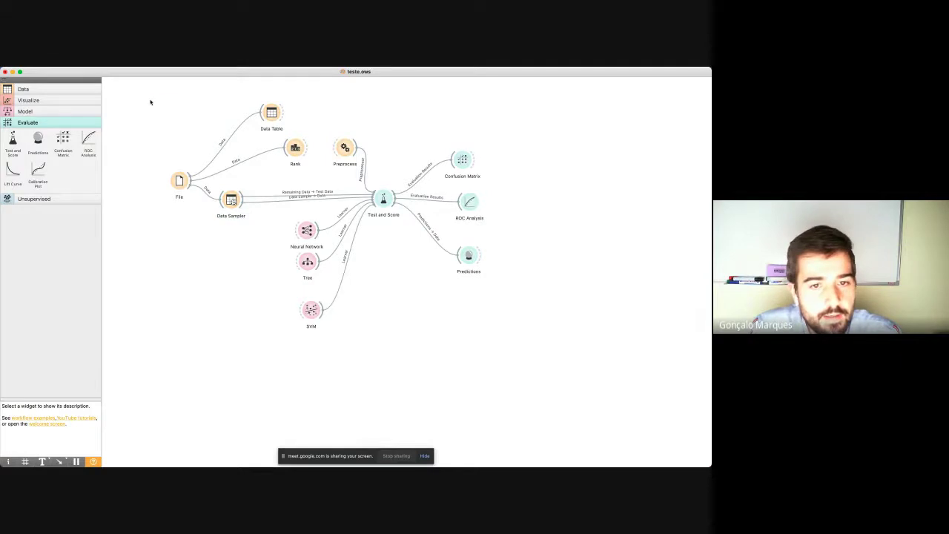
{"action": "left_click_drag", "start_coordinate": [151, 99], "coordinate": [693, 395]}
{"action": "left_click", "coordinate": [374, 351]}
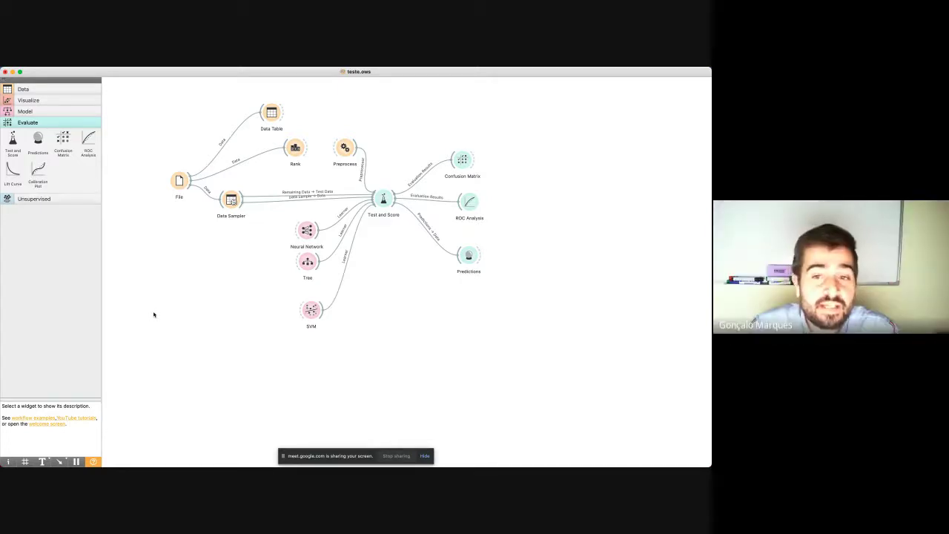
Open the Confusion Matrix widget in the reopened workflow
{"action": "right_click", "coordinate": [471, 161]}
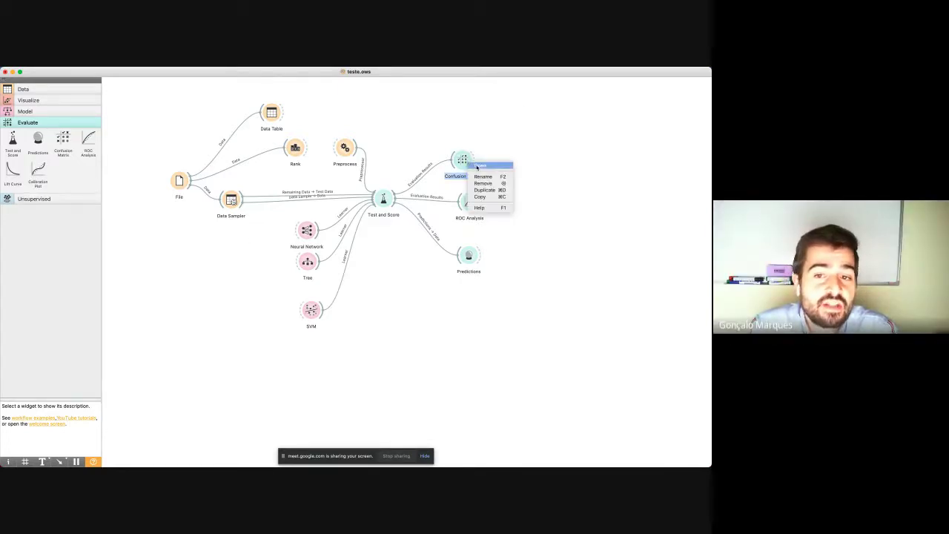
{"action": "left_click", "coordinate": [477, 167]}
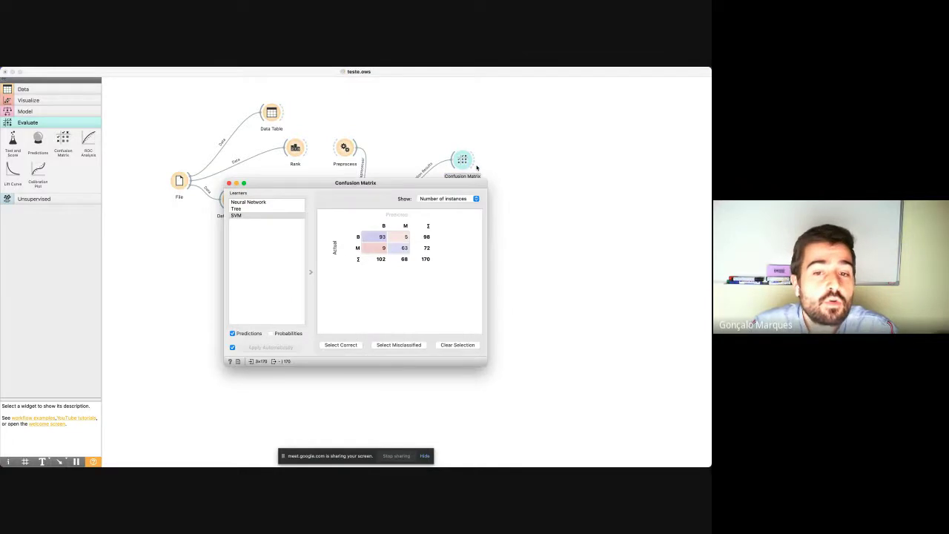
Close the Confusion Matrix window, show the report window of the reopened workflow and close it again
{"action": "left_click", "coordinate": [229, 183]}
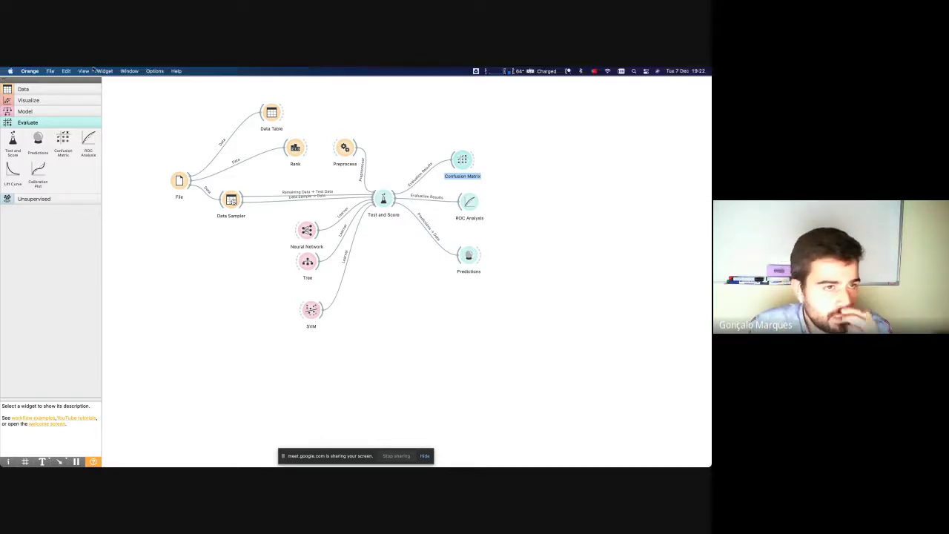
{"action": "left_click", "coordinate": [103, 71]}
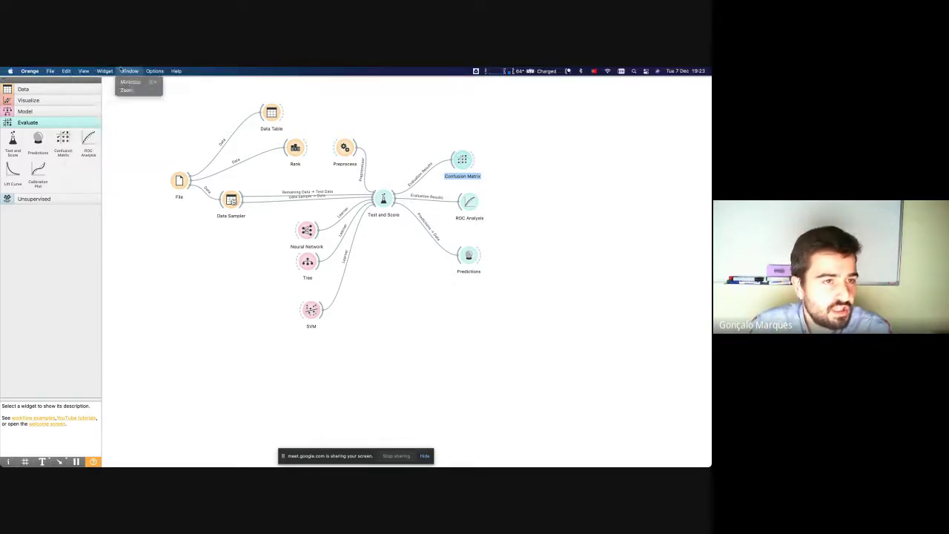
{"action": "mouse_move", "coordinate": [150, 70]}
{"action": "mouse_move", "coordinate": [84, 70]}
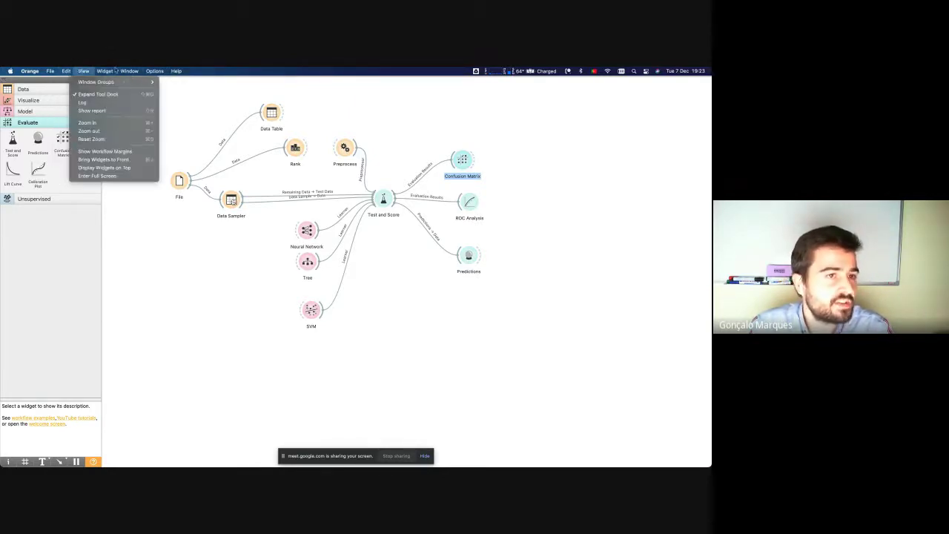
{"action": "mouse_move", "coordinate": [114, 70]}
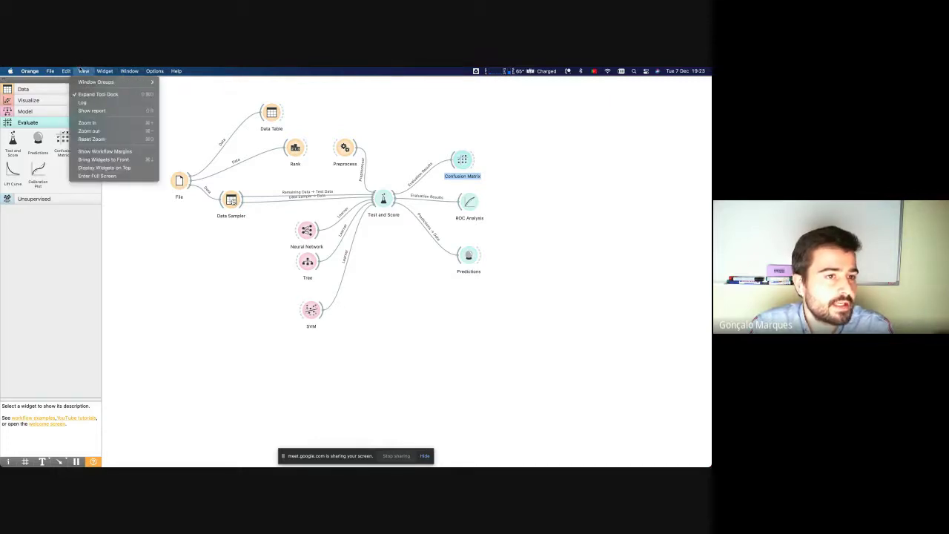
{"action": "left_click", "coordinate": [240, 133]}
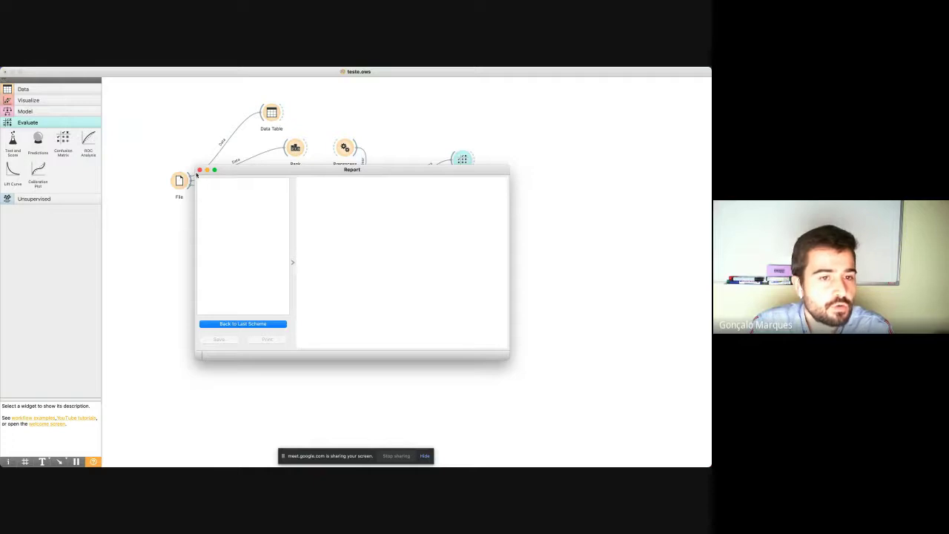
{"action": "left_click", "coordinate": [200, 170]}
Add the Neural Network widget's settings to the report, highlight the listed model parameters, and close the report and widget windows
{"action": "right_click", "coordinate": [309, 234]}
{"action": "left_click", "coordinate": [311, 238]}
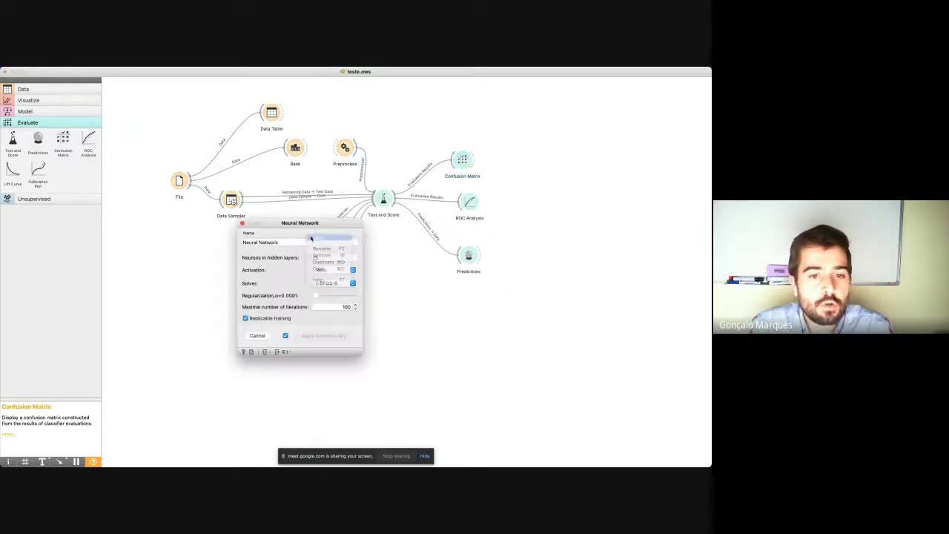
{"action": "left_click", "coordinate": [251, 352]}
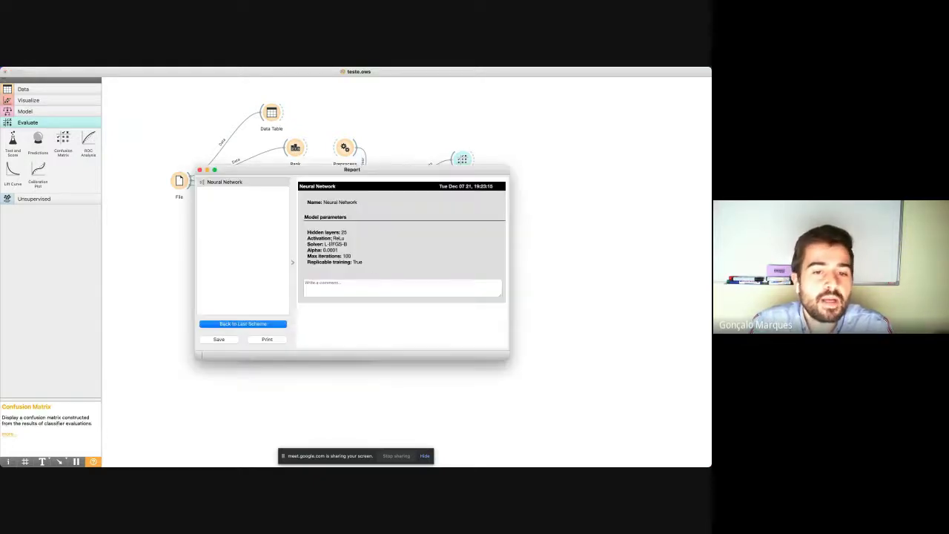
{"action": "left_click_drag", "start_coordinate": [307, 232], "coordinate": [374, 267]}
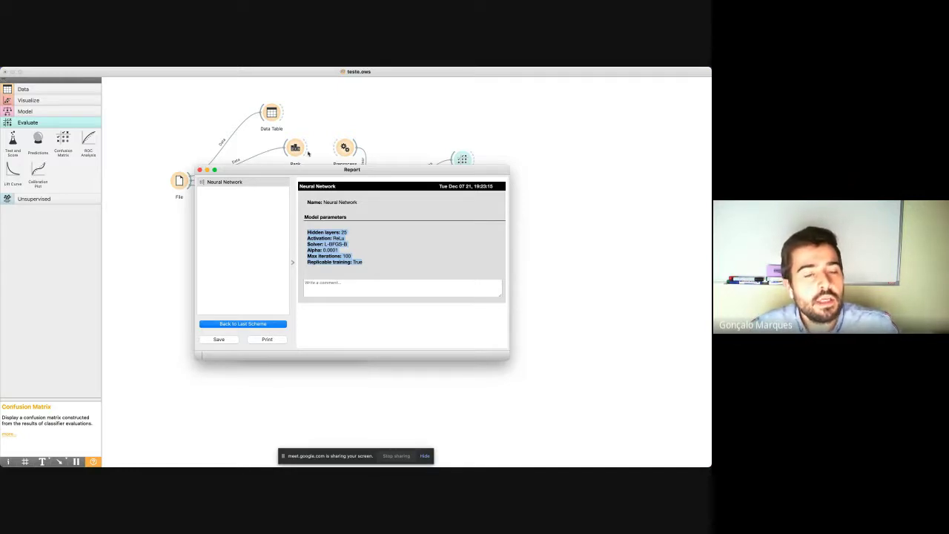
{"action": "left_click", "coordinate": [199, 171]}
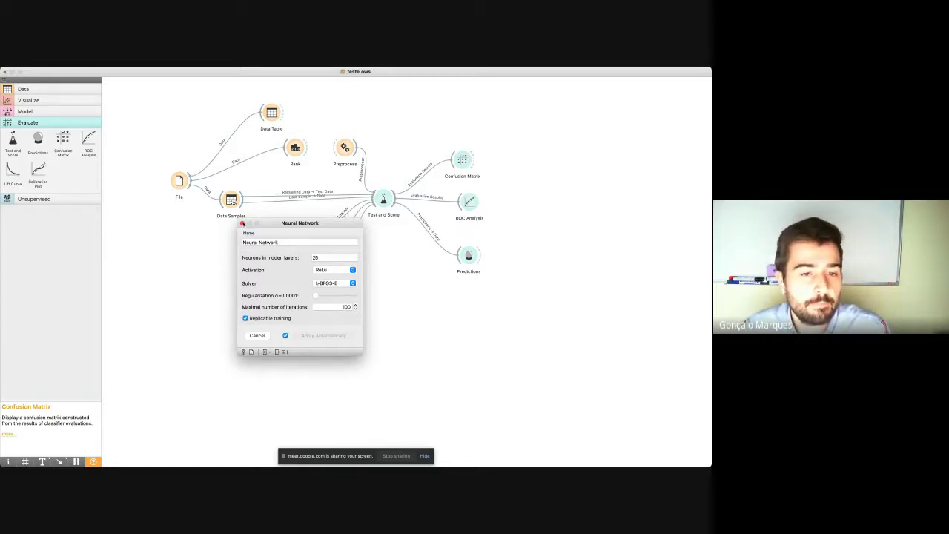
{"action": "left_click", "coordinate": [242, 223]}
Move the Rank widget slightly upward on the canvas and select the Preprocess widget
{"action": "left_click_drag", "start_coordinate": [295, 146], "coordinate": [296, 142]}
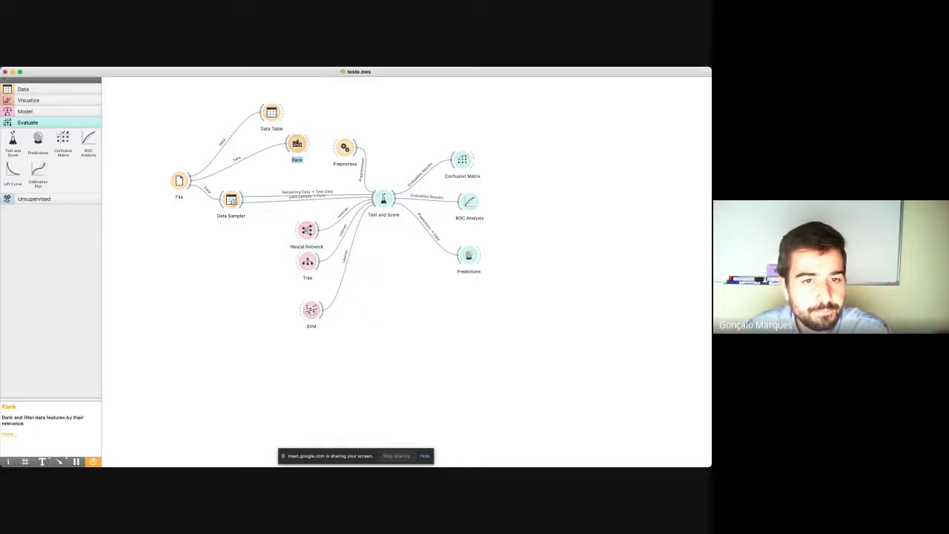
{"action": "left_click", "coordinate": [344, 148]}
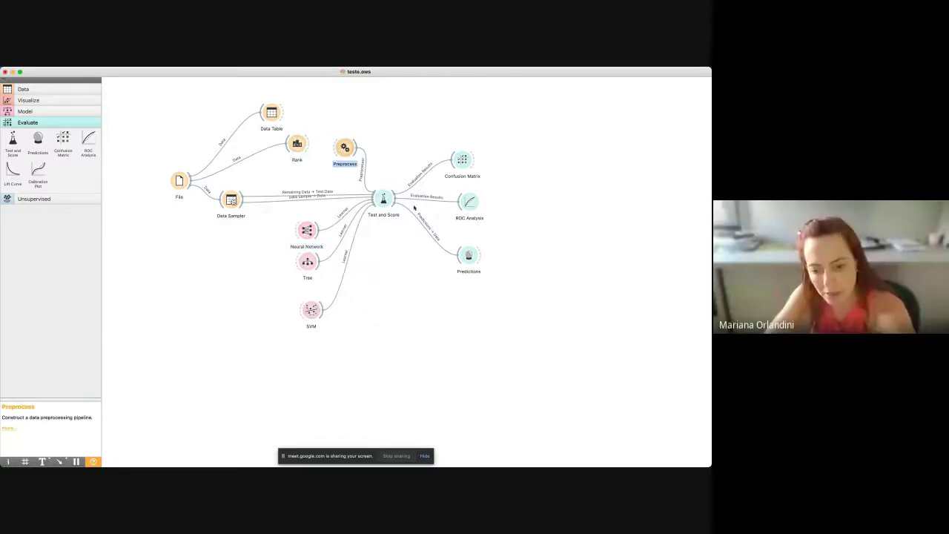